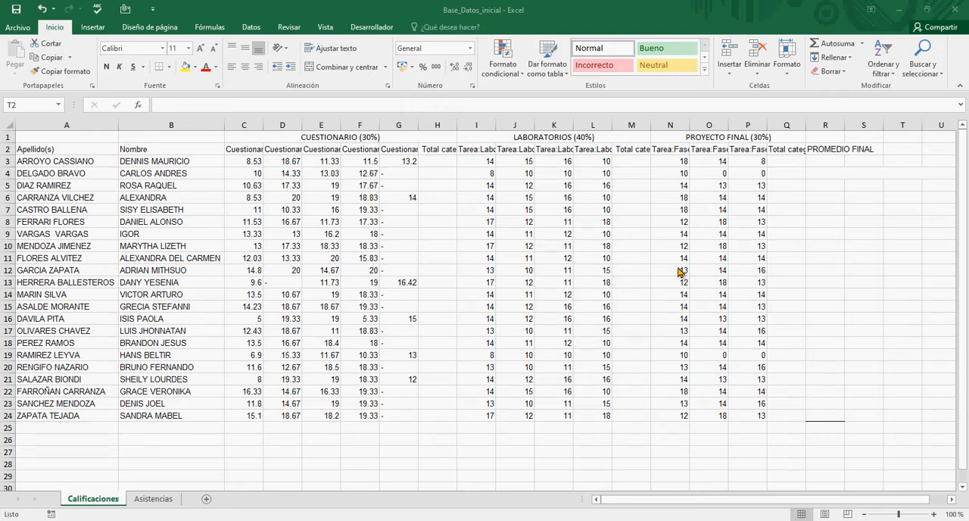
Step: Examine the full header texts of the CUESTIONARIO columns in row 2, from column C to H
{"action": "left_click", "coordinate": [442, 201]}
{"action": "left_click", "coordinate": [440, 200]}
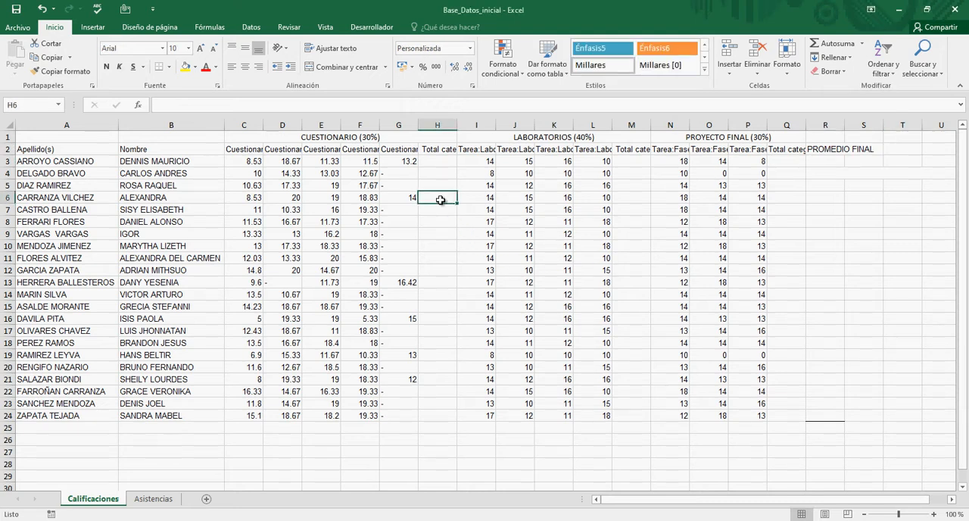
{"action": "key", "text": "Up"}
{"action": "key", "text": "Up"}
{"action": "key", "text": "Up"}
{"action": "key", "text": "Up"}
{"action": "key", "text": "Up"}
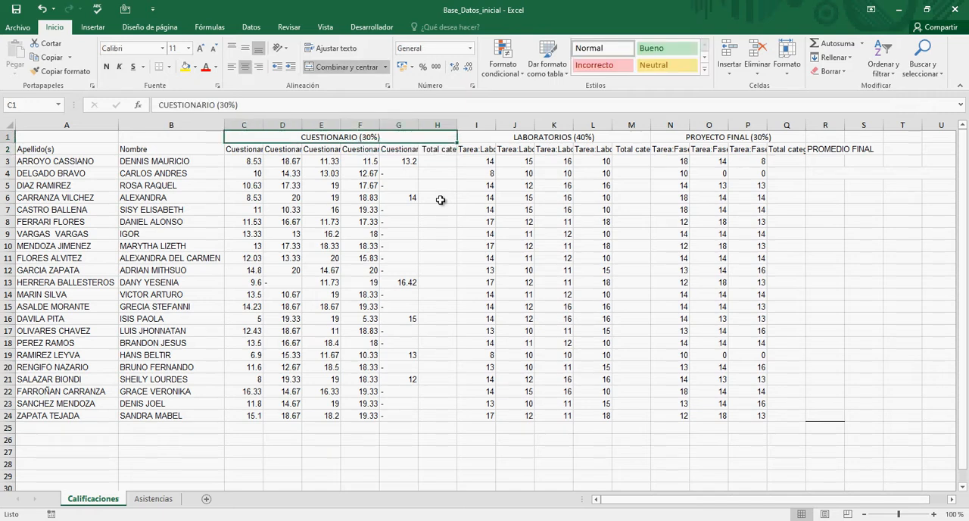
{"action": "key", "text": "Down"}
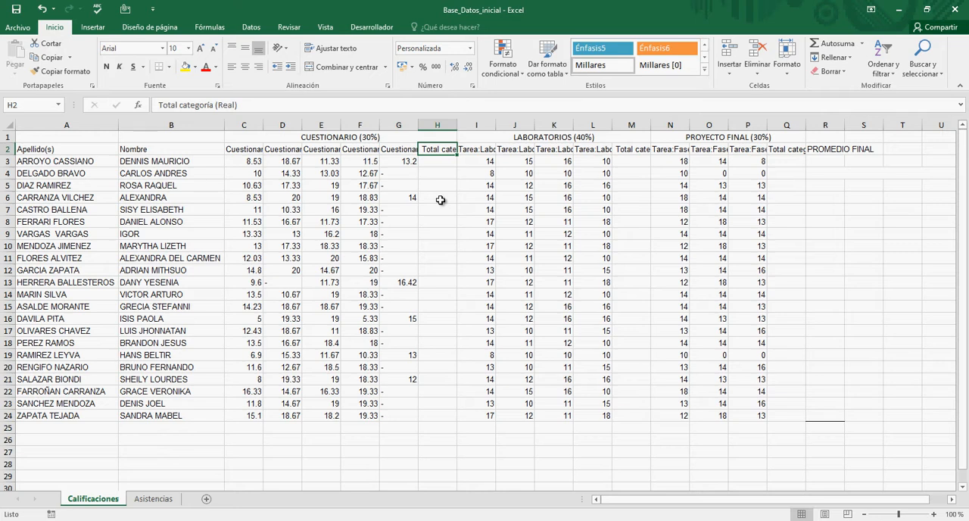
{"action": "key", "text": "Left"}
{"action": "key", "text": "Left"}
{"action": "key", "text": "Left"}
{"action": "key", "text": "Left"}
{"action": "key", "text": "Left"}
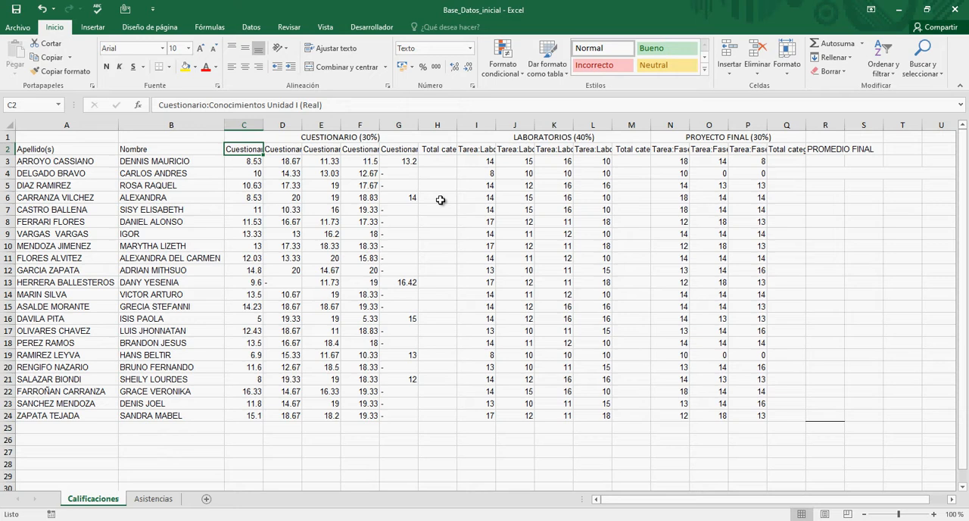
{"action": "key", "text": "Right"}
{"action": "key", "text": "Right"}
{"action": "key", "text": "Right"}
{"action": "key", "text": "Right"}
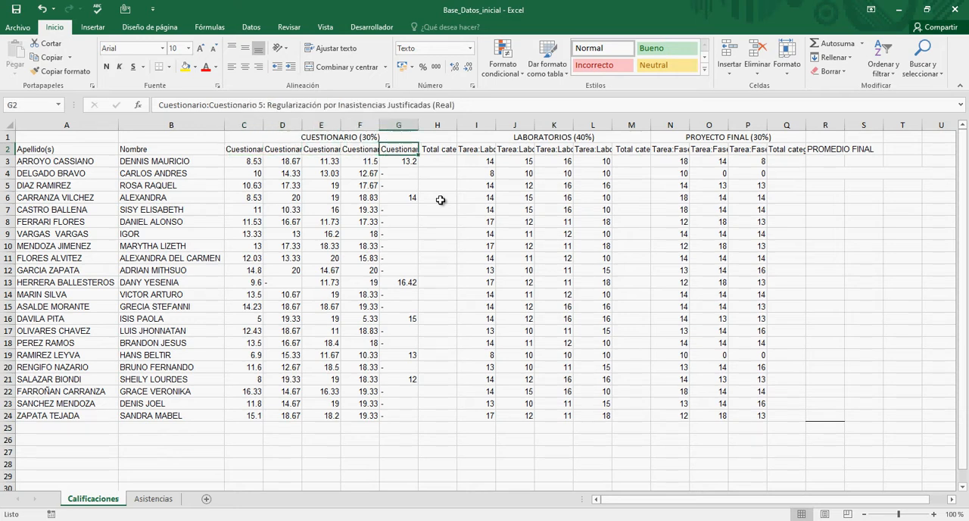
{"action": "key", "text": "Right"}
Step: Rename the first three questionnaire headers in C2, D2 and E2 as I, II and III
{"action": "key", "text": "Left"}
{"action": "key", "text": "Left"}
{"action": "key", "text": "Left"}
{"action": "key", "text": "Left"}
{"action": "key", "text": "Left"}
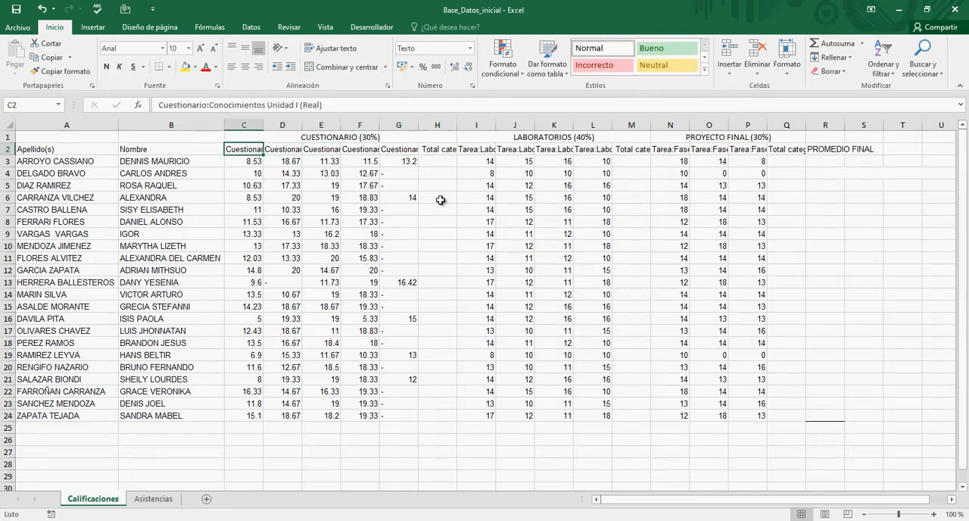
{"action": "type", "text": "I"}
{"action": "key", "text": "Right"}
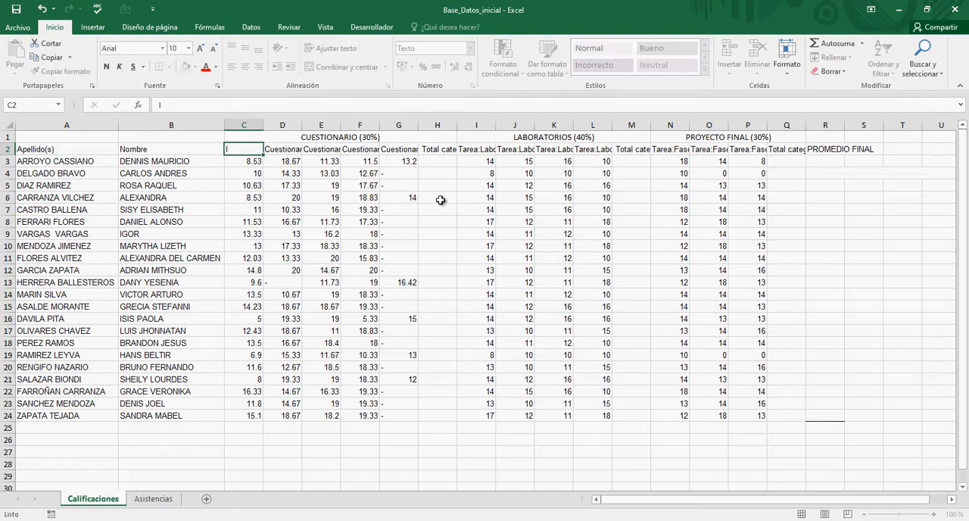
{"action": "type", "text": "II"}
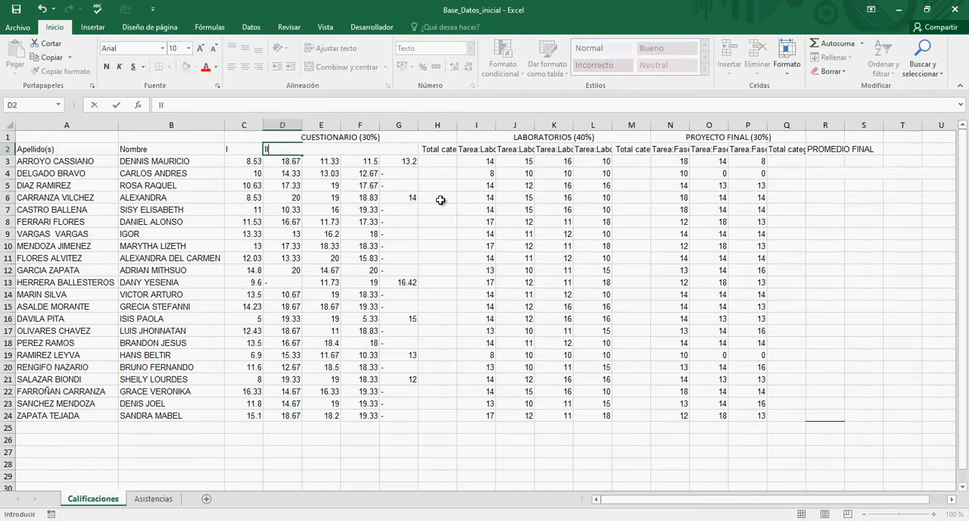
{"action": "key", "text": "Right"}
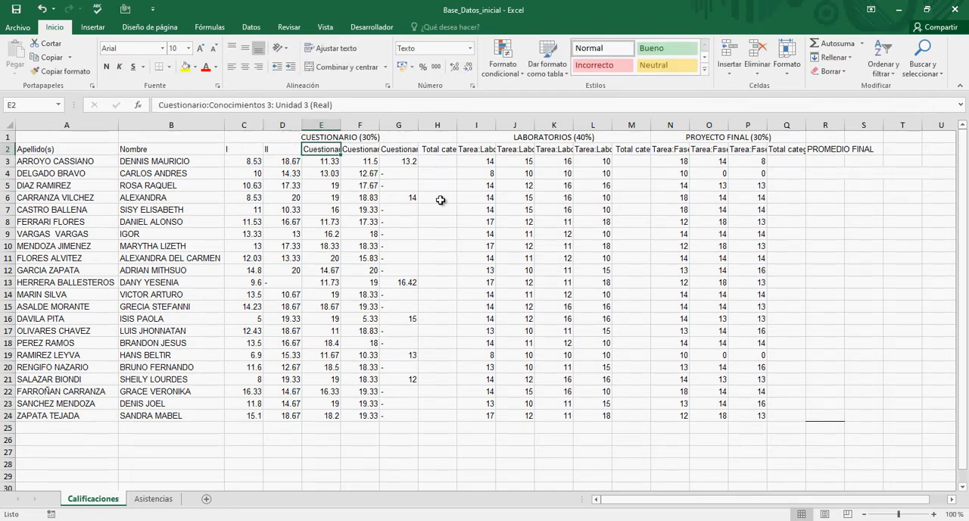
{"action": "type", "text": "III"}
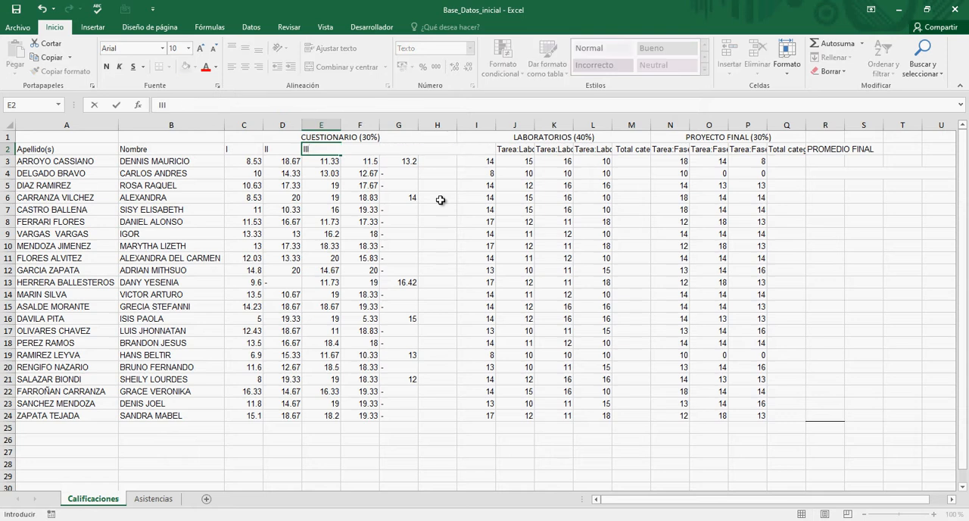
{"action": "key", "text": "Return"}
Step: Rename the fourth and fifth questionnaire headers in F2 and G2 as IV and V
{"action": "key", "text": "Up"}
{"action": "key", "text": "Right"}
{"action": "type", "text": "I"}
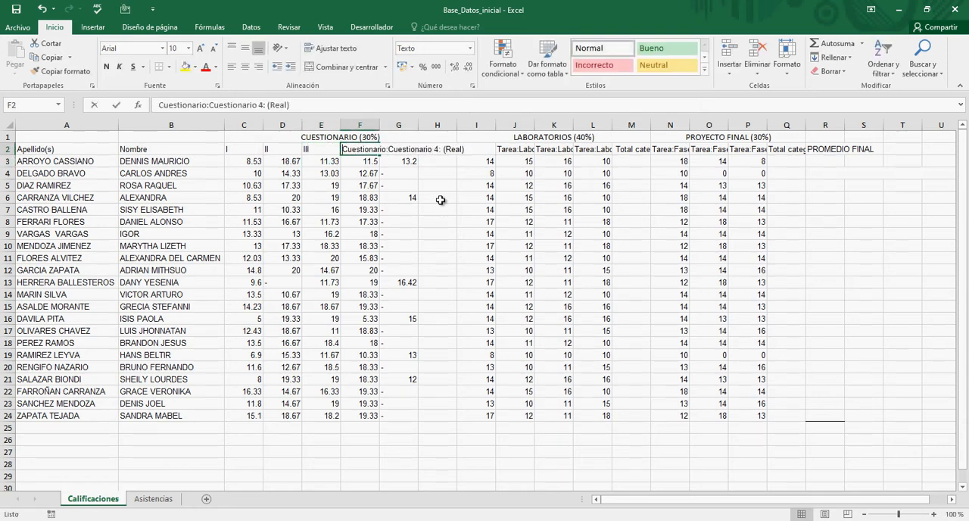
{"action": "type", "text": "IV"}
{"action": "key", "text": "Return"}
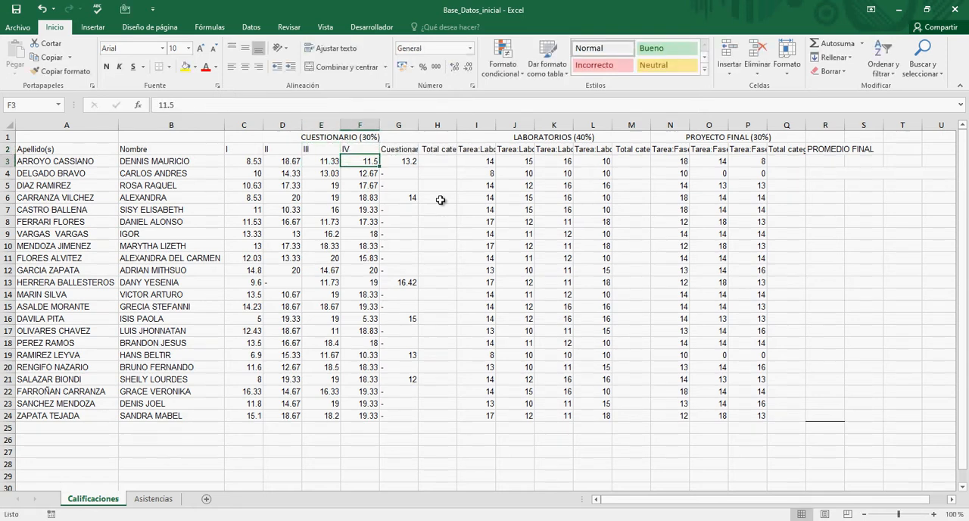
{"action": "key", "text": "Up"}
{"action": "key", "text": "Right"}
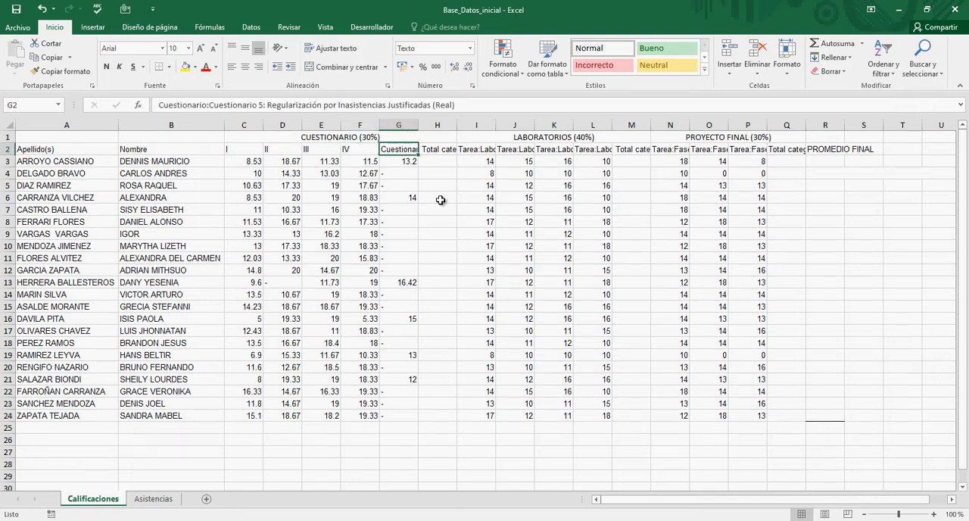
{"action": "type", "text": "V"}
{"action": "key", "text": "Return"}
Step: Replace the questionnaire category total header in H2 with P.C
{"action": "key", "text": "Up"}
{"action": "key", "text": "Right"}
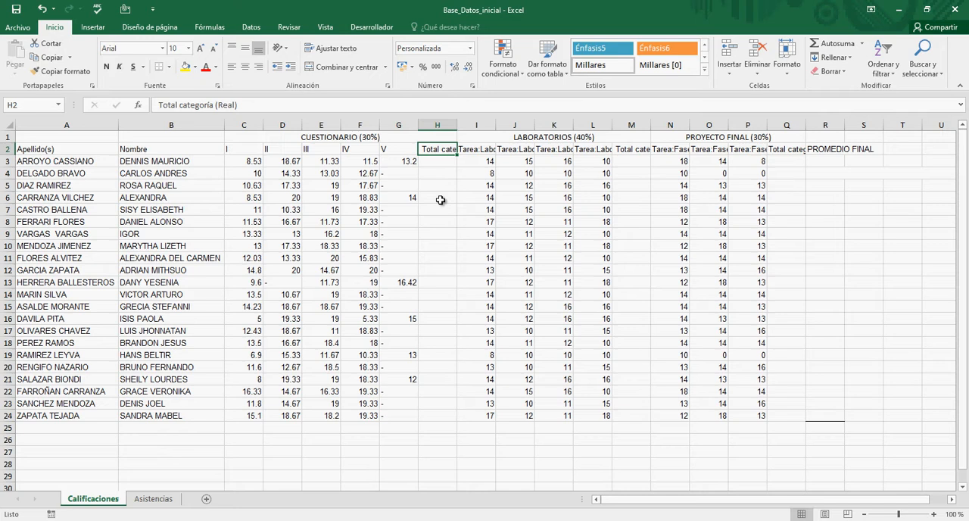
{"action": "type", "text": "P"}
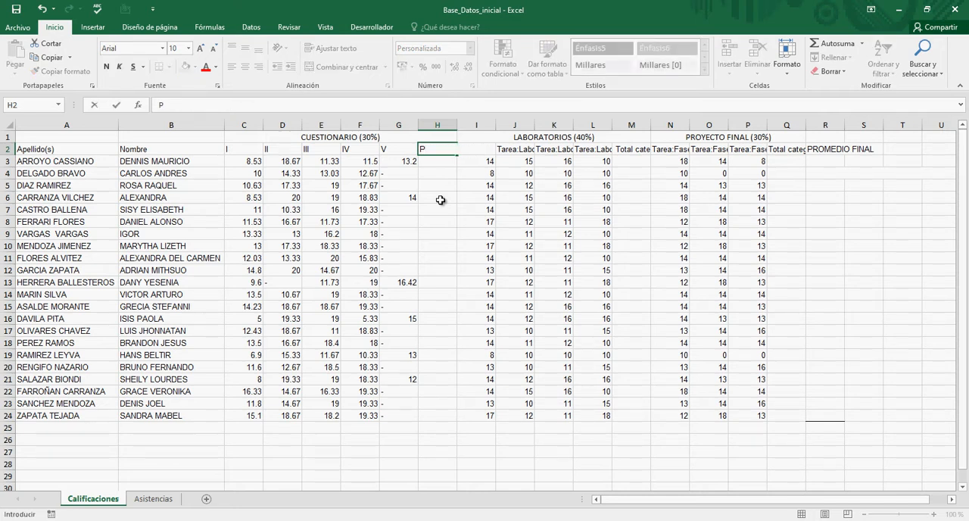
{"action": "key", "text": "BackSpace"}
{"action": "key", "text": "BackSpace"}
Step: Zoom the sheet to fit the range A1:H5, covering the student names and the CUESTIONARIO block
{"action": "key", "text": "Left"}
{"action": "key", "text": "Left"}
{"action": "key", "text": "Left"}
{"action": "key", "text": "Left"}
{"action": "key", "text": "Left"}
{"action": "key", "text": "Left"}
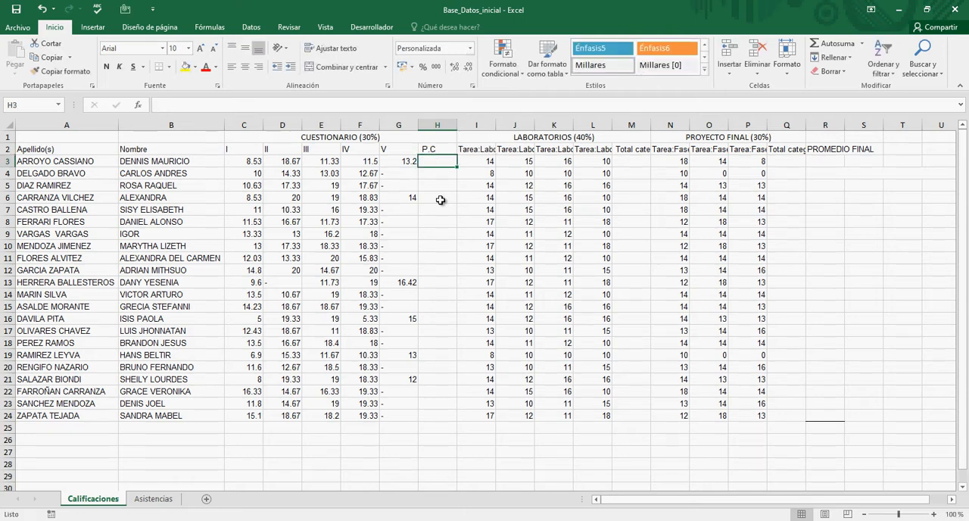
{"action": "key", "text": "Up"}
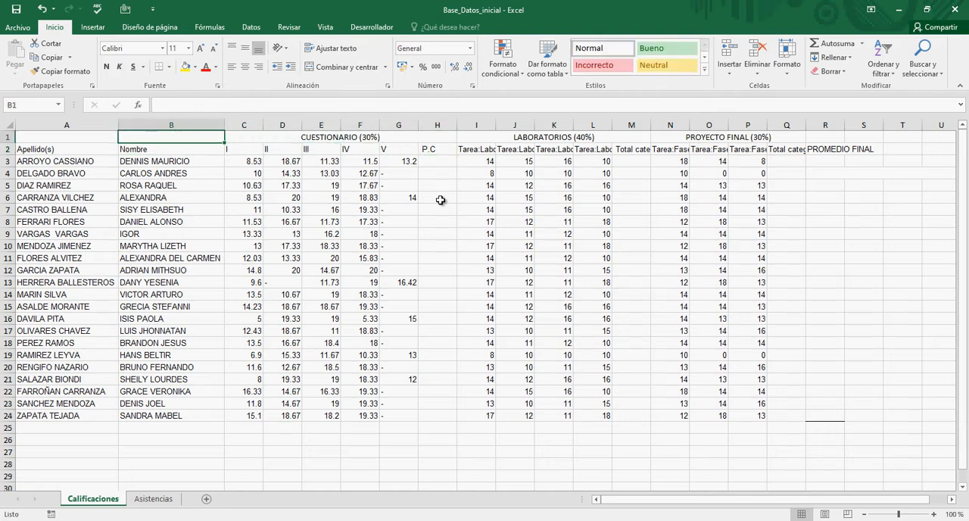
{"action": "key", "text": "Right"}
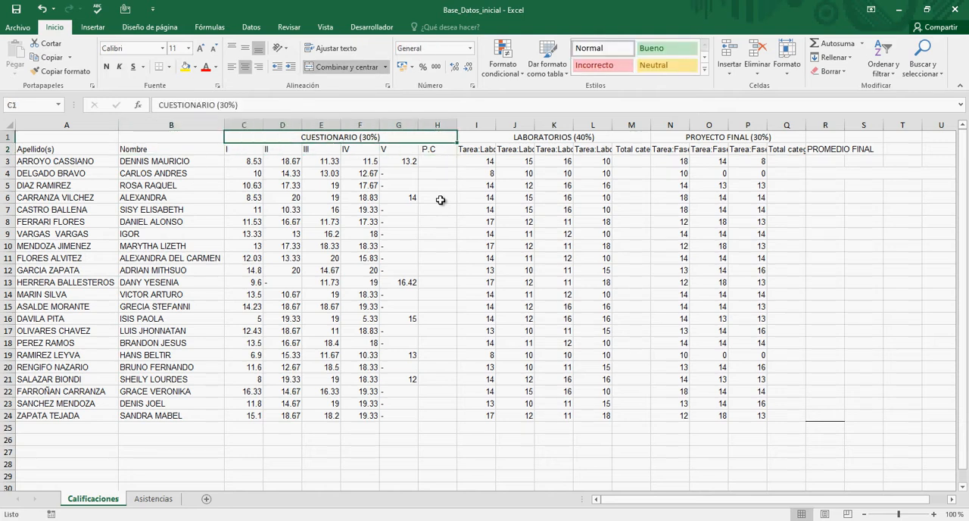
{"action": "key", "text": "Left"}
{"action": "key", "text": "Left"}
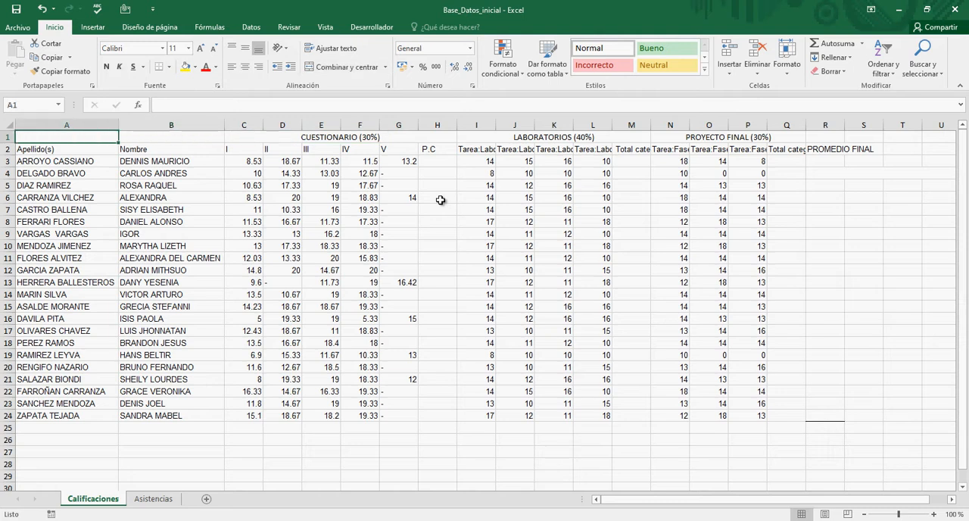
{"action": "key", "text": "shift+Down"}
{"action": "key", "text": "shift+Down"}
{"action": "key", "text": "shift+Down"}
{"action": "key", "text": "shift+Down"}
{"action": "key", "text": "shift+Right"}
{"action": "key", "text": "shift+Right"}
{"action": "key", "text": "shift+Right"}
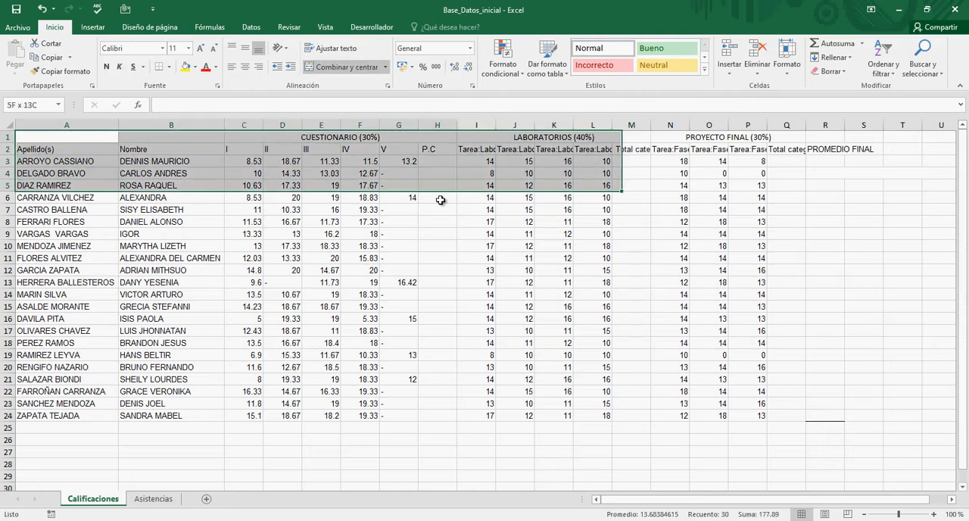
{"action": "key", "text": "shift+Left"}
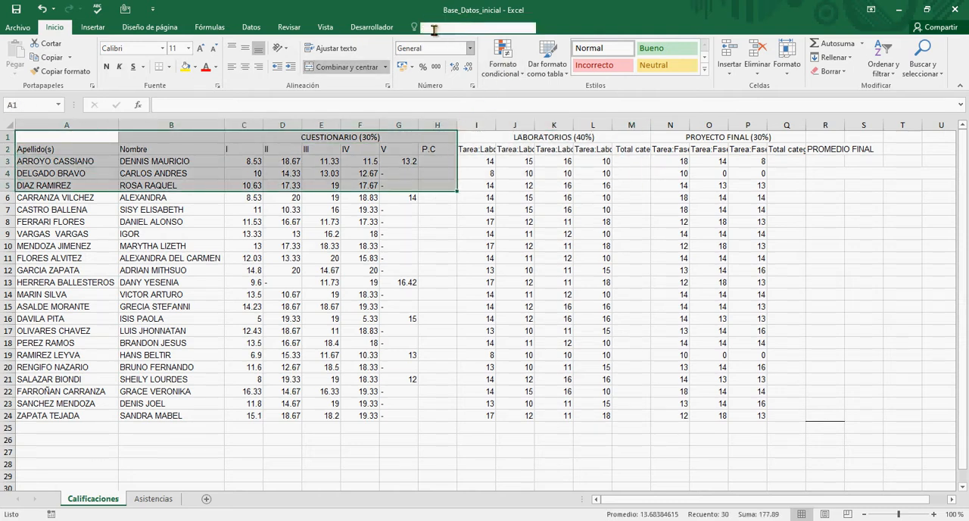
{"action": "left_click", "coordinate": [325, 27]}
{"action": "left_click", "coordinate": [374, 57]}
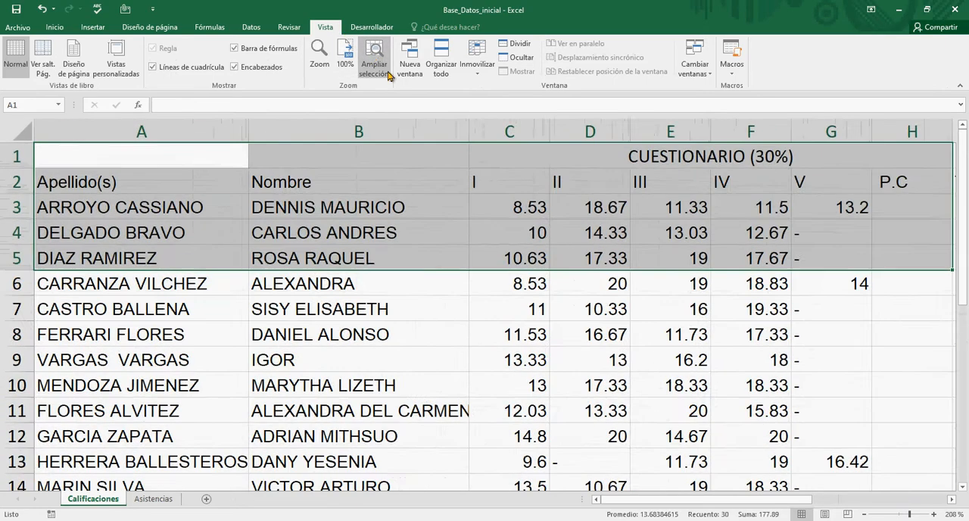
Step: Look over the shortened CUESTIONARIO headers in row 2 at the enlarged zoom
{"action": "left_click", "coordinate": [501, 196]}
{"action": "key", "text": "Up"}
{"action": "key", "text": "Left"}
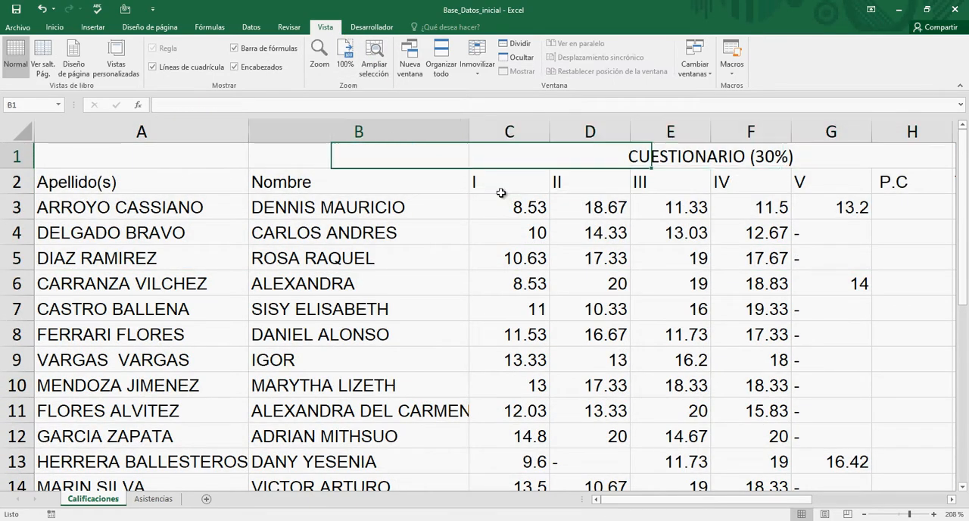
{"action": "key", "text": "Down"}
{"action": "key", "text": "Down"}
{"action": "key", "text": "Up"}
{"action": "key", "text": "Right"}
{"action": "key", "text": "Right"}
{"action": "key", "text": "Right"}
{"action": "key", "text": "Right"}
{"action": "key", "text": "Right"}
{"action": "key", "text": "Right"}
{"action": "key", "text": "Right"}
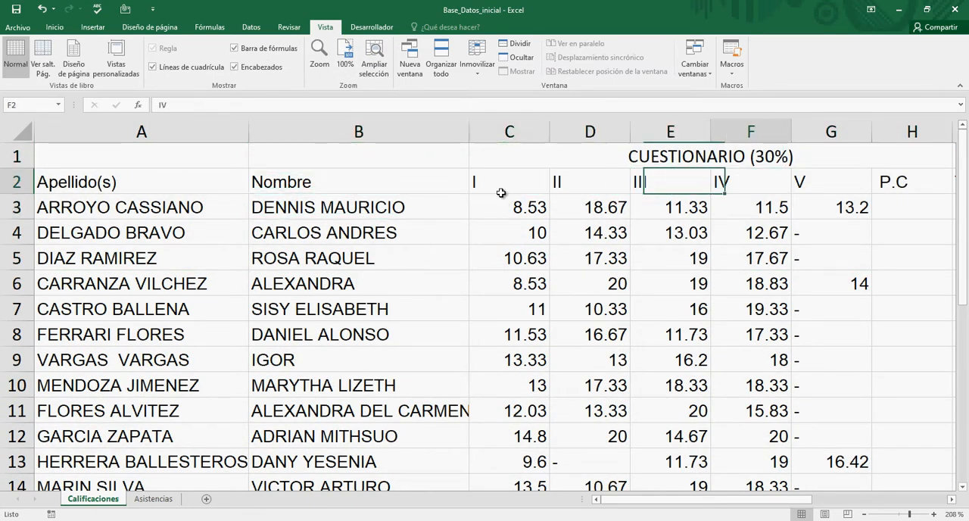
Step: Center the questionnaire headers I to V in C2:G2 horizontally
{"action": "key", "text": "Left"}
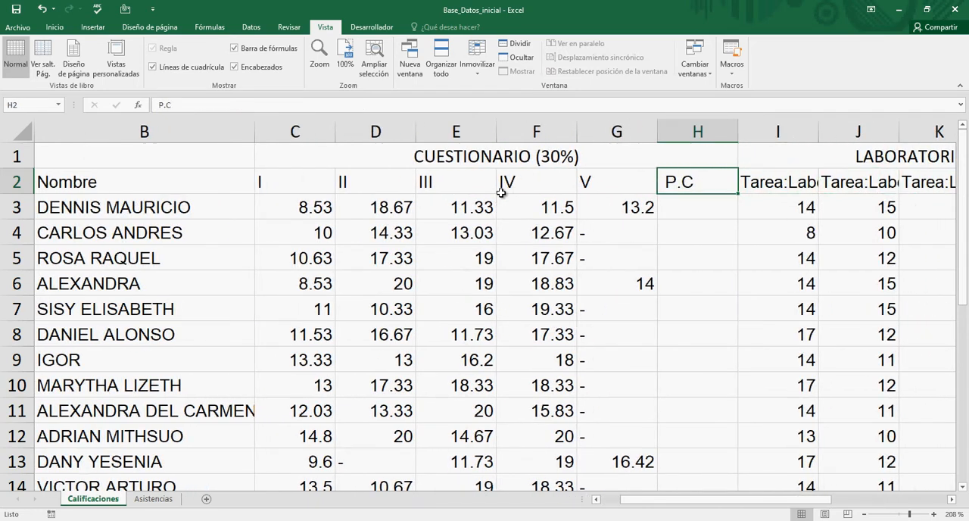
{"action": "key", "text": "Left"}
{"action": "key", "text": "Left"}
{"action": "key", "text": "Left"}
{"action": "key", "text": "Left"}
{"action": "key", "text": "Left"}
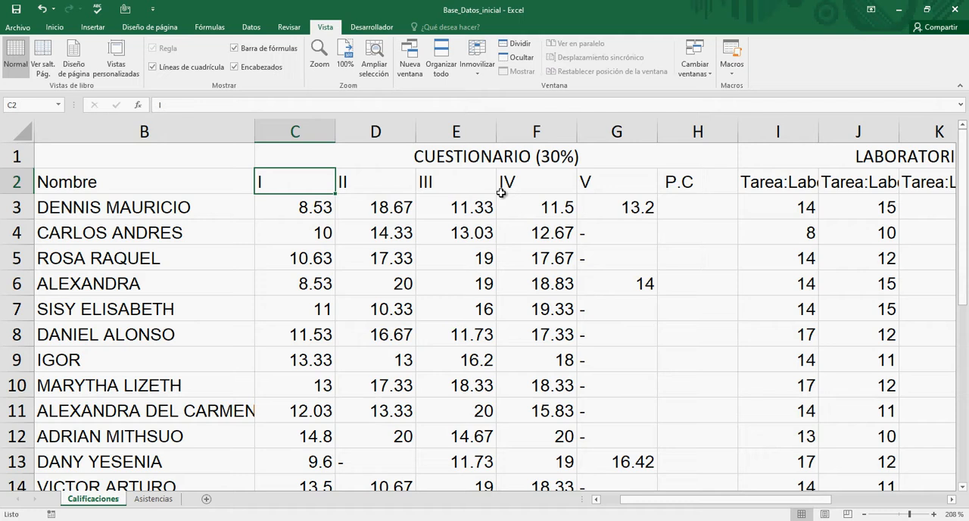
{"action": "key", "text": "shift+Right"}
{"action": "key", "text": "shift+Right"}
{"action": "key", "text": "shift+Right"}
{"action": "key", "text": "shift+Right"}
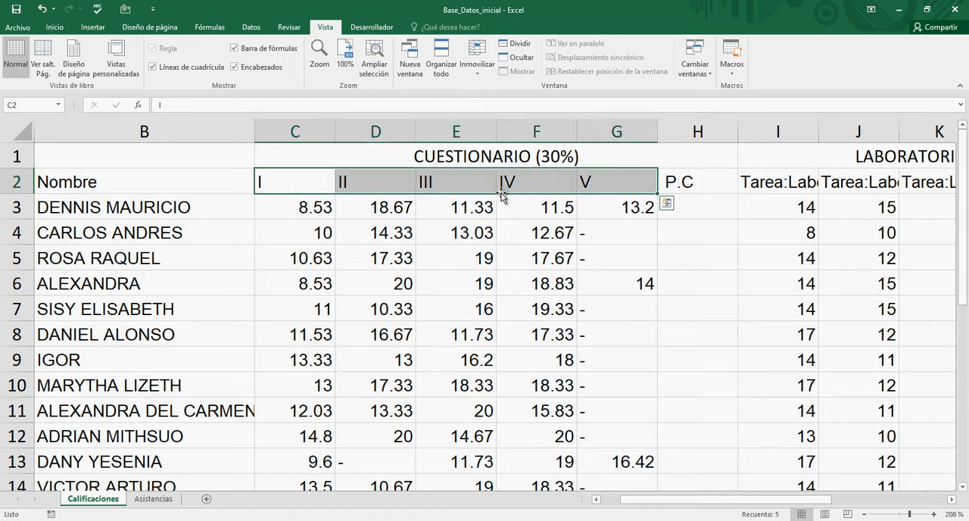
{"action": "left_click", "coordinate": [59, 27]}
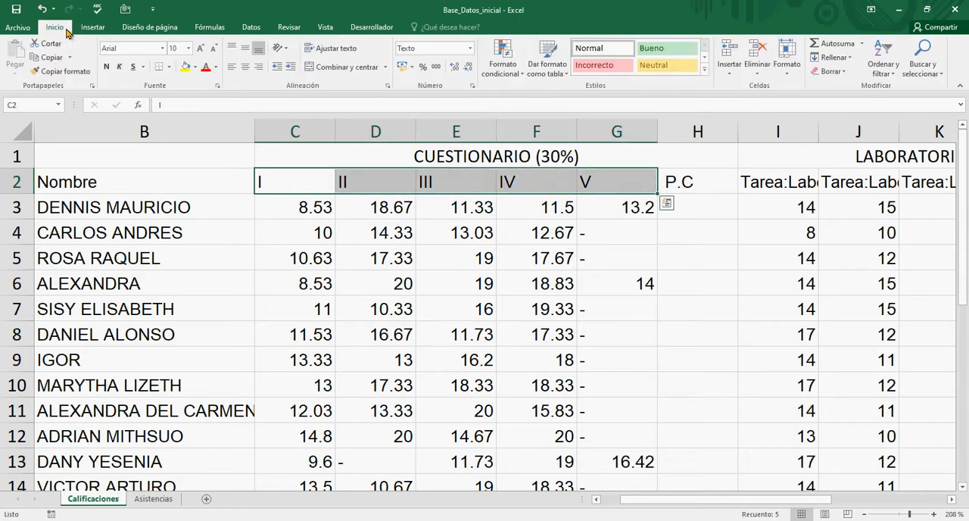
{"action": "left_click", "coordinate": [248, 68]}
Step: Examine the first student's questionnaire scores in row 3 and the entries down column V to the end of the list
{"action": "left_click", "coordinate": [626, 213]}
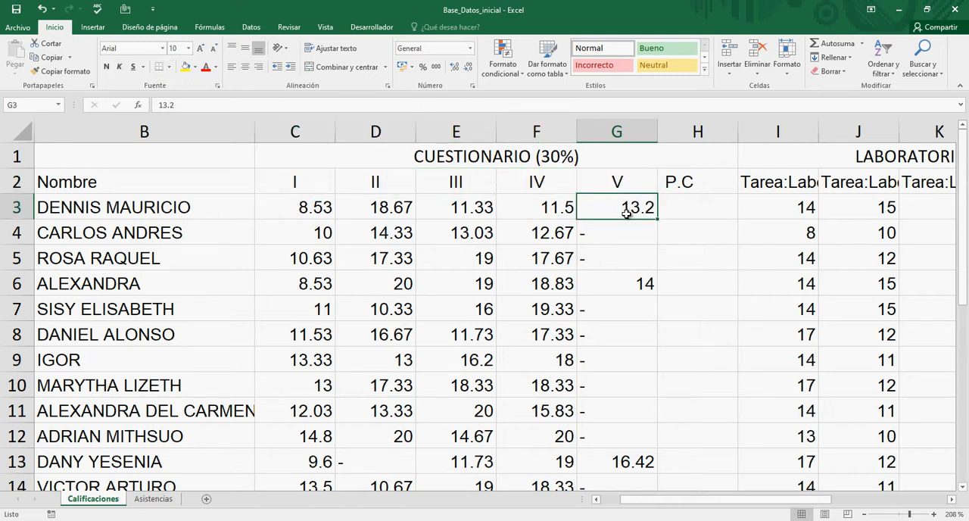
{"action": "key", "text": "Down"}
{"action": "key", "text": "Down"}
{"action": "key", "text": "Down"}
{"action": "key", "text": "Down"}
{"action": "key", "text": "Down"}
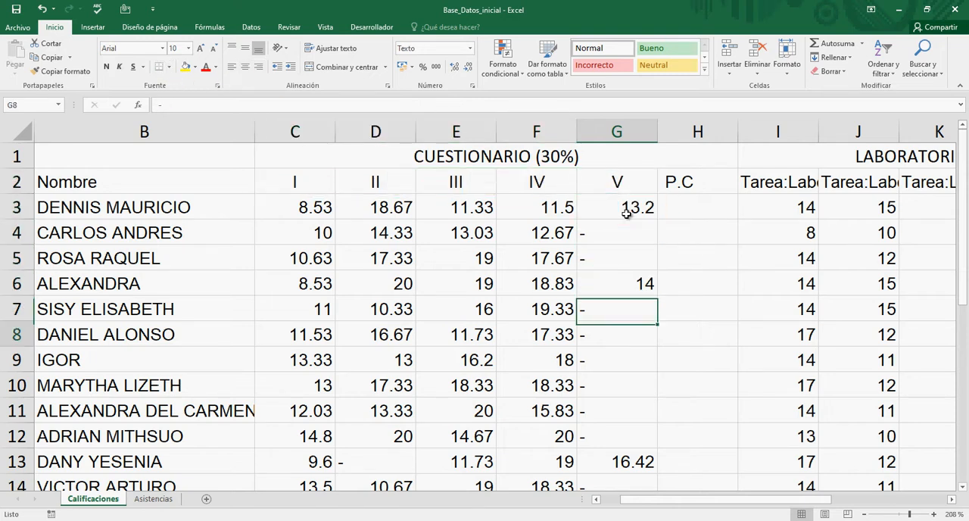
{"action": "key", "text": "Up"}
{"action": "key", "text": "Up"}
{"action": "key", "text": "Up"}
{"action": "key", "text": "Up"}
{"action": "key", "text": "Up"}
{"action": "key", "text": "Up"}
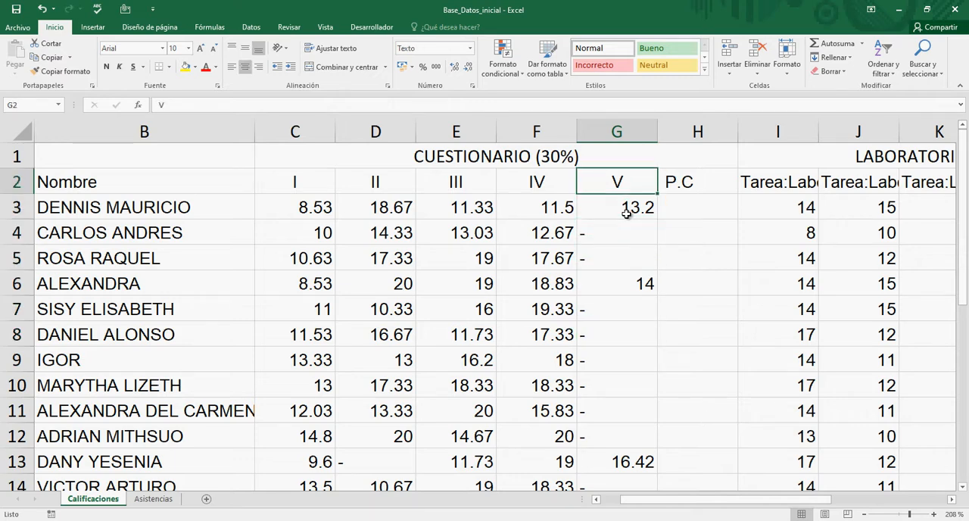
{"action": "key", "text": "Down"}
{"action": "key", "text": "Left"}
{"action": "key", "text": "Left"}
{"action": "key", "text": "Left"}
{"action": "key", "text": "Left"}
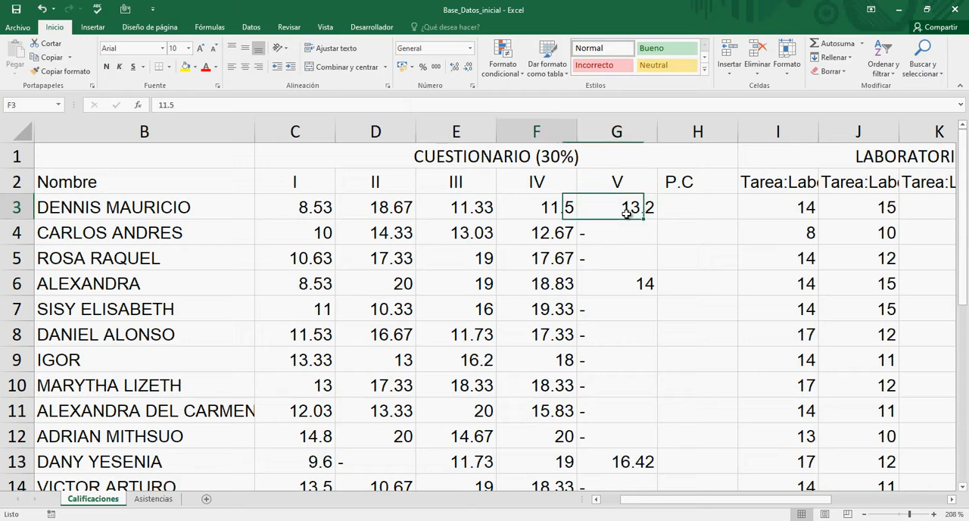
{"action": "key", "text": "Right"}
{"action": "key", "text": "Right"}
{"action": "key", "text": "Right"}
{"action": "key", "text": "Right"}
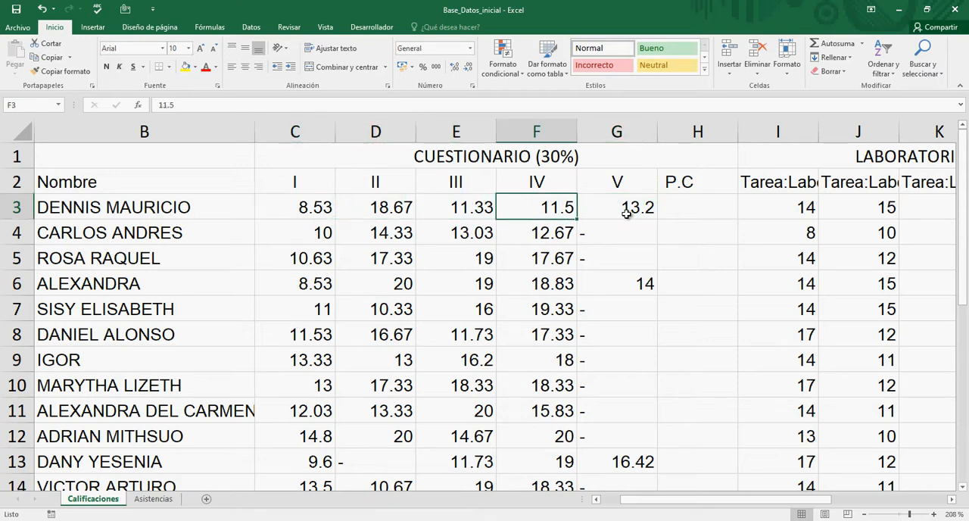
{"action": "key", "text": "Down"}
{"action": "key", "text": "Down"}
{"action": "key", "text": "Down"}
{"action": "key", "text": "Down"}
{"action": "key", "text": "Down"}
{"action": "key", "text": "Down"}
{"action": "key", "text": "Down"}
{"action": "key", "text": "Down"}
{"action": "key", "text": "Down"}
{"action": "key", "text": "Down"}
{"action": "key", "text": "Down"}
{"action": "key", "text": "Down"}
{"action": "key", "text": "Down"}
{"action": "key", "text": "Down"}
{"action": "key", "text": "Down"}
{"action": "key", "text": "Down"}
{"action": "key", "text": "Down"}
{"action": "key", "text": "Down"}
{"action": "key", "text": "Down"}
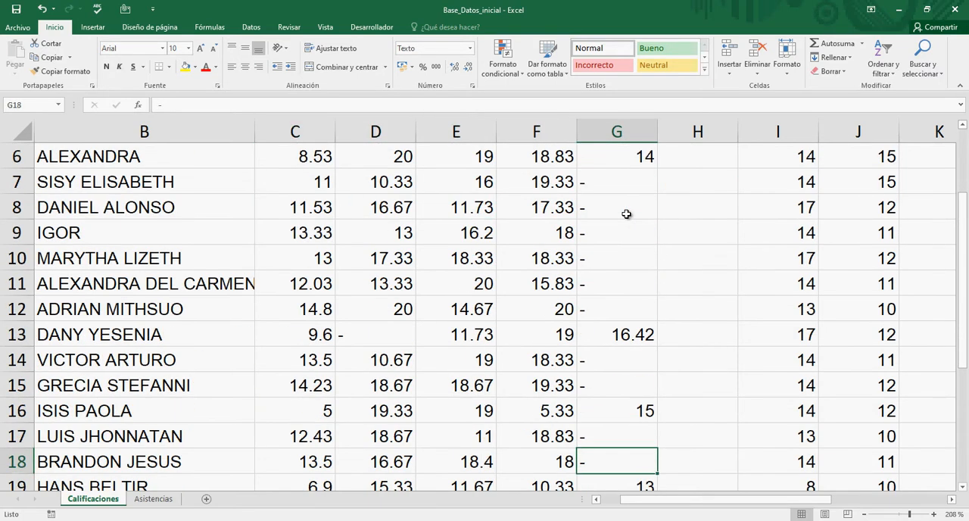
{"action": "key", "text": "Down"}
{"action": "key", "text": "Down"}
{"action": "key", "text": "Down"}
{"action": "key", "text": "Down"}
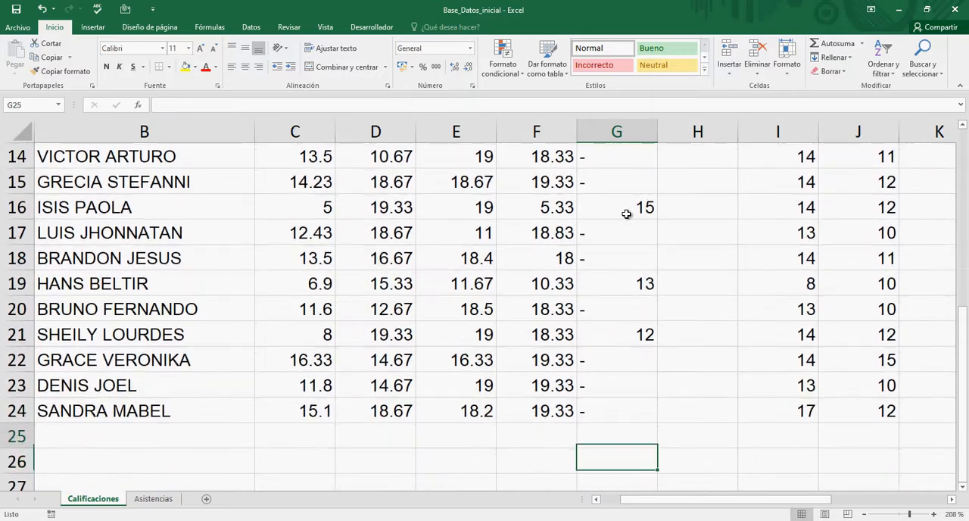
Step: Examine the questionnaire scores and dash entries in the lower student rows, including cells G16 and D13
{"action": "key", "text": "Up"}
{"action": "key", "text": "Up"}
{"action": "key", "text": "Up"}
{"action": "key", "text": "Up"}
{"action": "key", "text": "Up"}
{"action": "key", "text": "Up"}
{"action": "key", "text": "Up"}
{"action": "key", "text": "Up"}
{"action": "key", "text": "Up"}
{"action": "key", "text": "Up"}
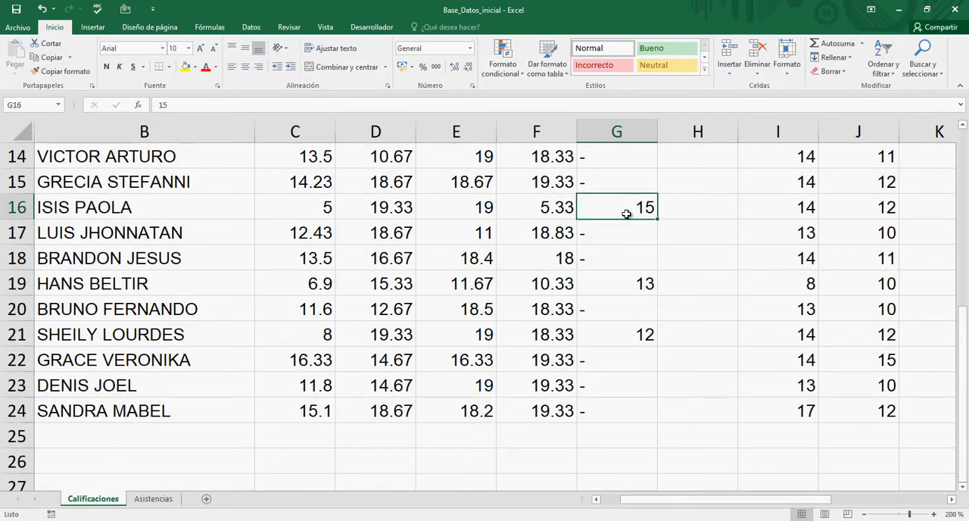
{"action": "key", "text": "Left"}
{"action": "key", "text": "Left"}
{"action": "key", "text": "Left"}
{"action": "key", "text": "Left"}
{"action": "key", "text": "Up"}
{"action": "key", "text": "Up"}
{"action": "key", "text": "Up"}
{"action": "key", "text": "Up"}
{"action": "key", "text": "Up"}
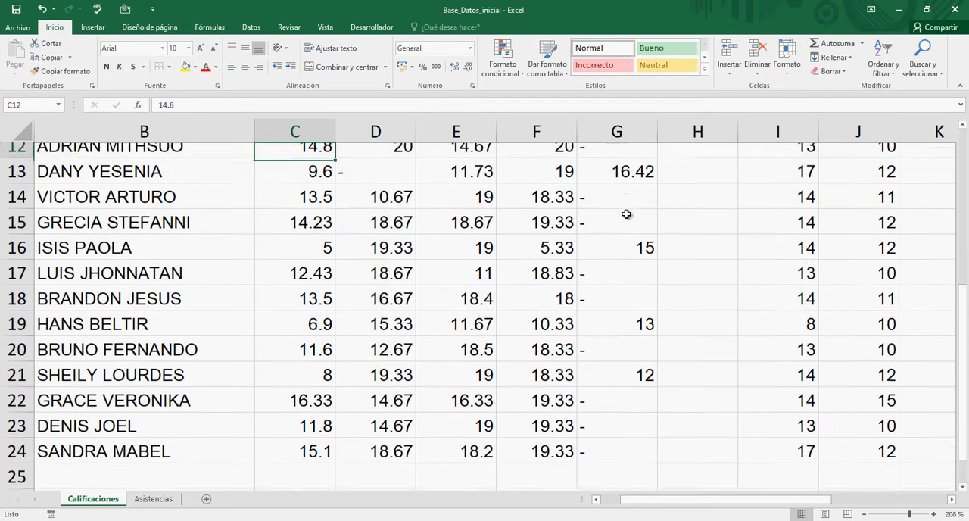
{"action": "key", "text": "Down"}
{"action": "key", "text": "Down"}
{"action": "key", "text": "Right"}
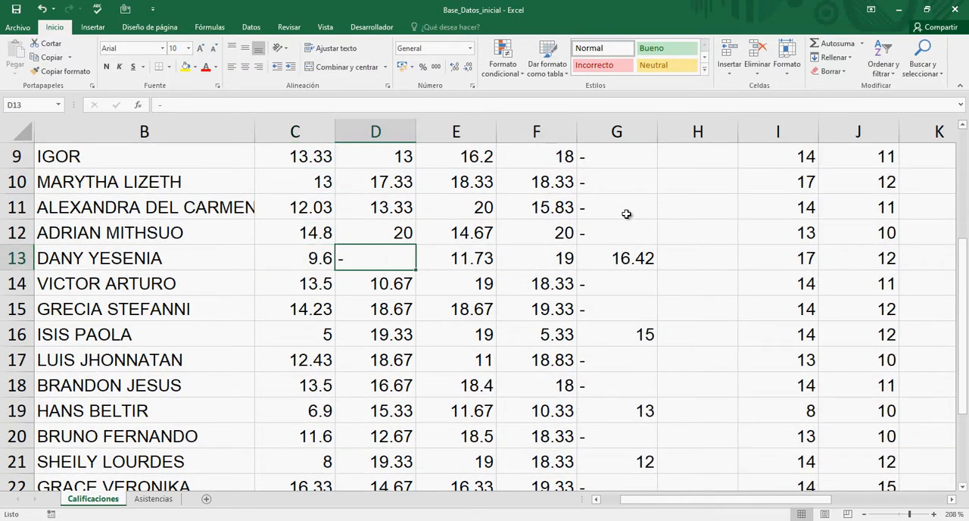
Step: Fill the CUESTIONARIO (30%) title and its headers in C1:H2 with a light olive green
{"action": "key", "text": "Up"}
{"action": "key", "text": "Up"}
{"action": "key", "text": "Up"}
{"action": "key", "text": "Up"}
{"action": "key", "text": "Up"}
{"action": "key", "text": "Up"}
{"action": "key", "text": "Up"}
{"action": "key", "text": "Up"}
{"action": "key", "text": "Up"}
{"action": "key", "text": "Up"}
{"action": "key", "text": "Up"}
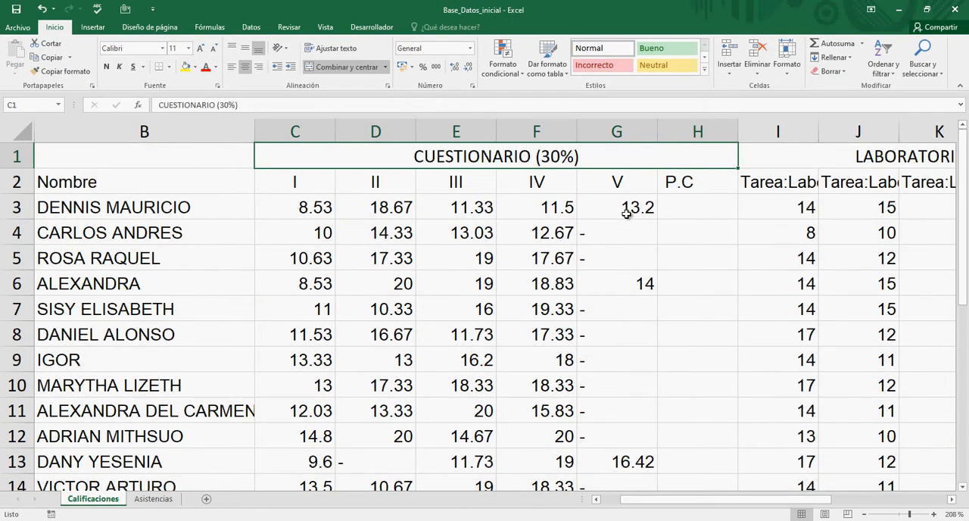
{"action": "key", "text": "Left"}
{"action": "key", "text": "Right"}
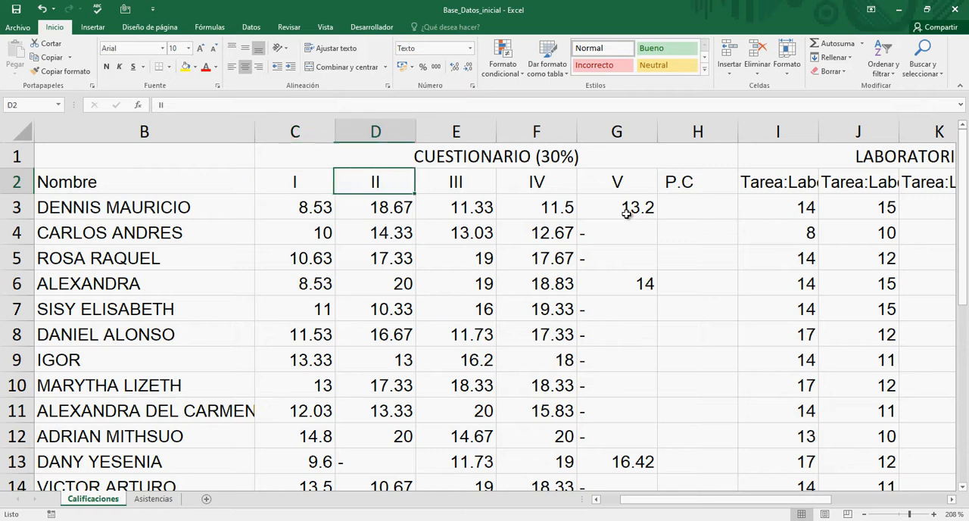
{"action": "key", "text": "Up"}
{"action": "key", "text": "shift+Down"}
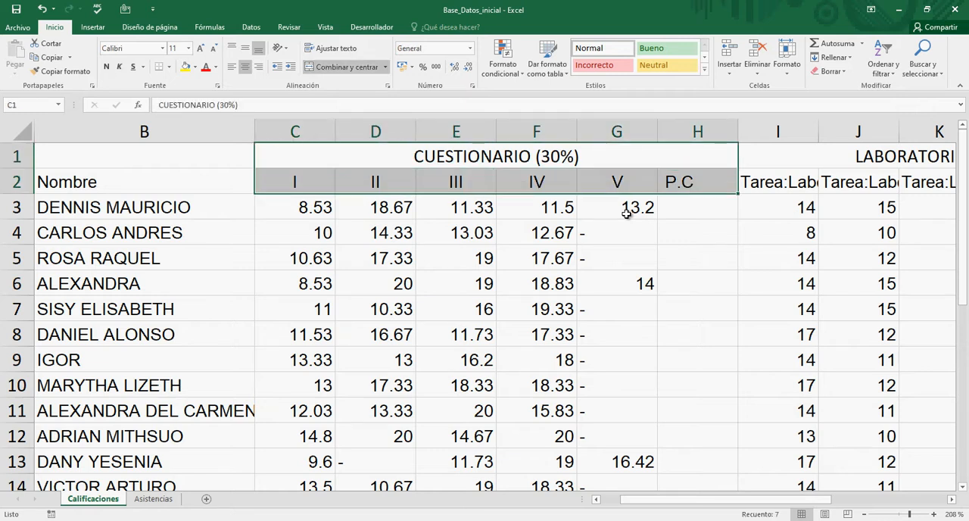
{"action": "left_click", "coordinate": [196, 67]}
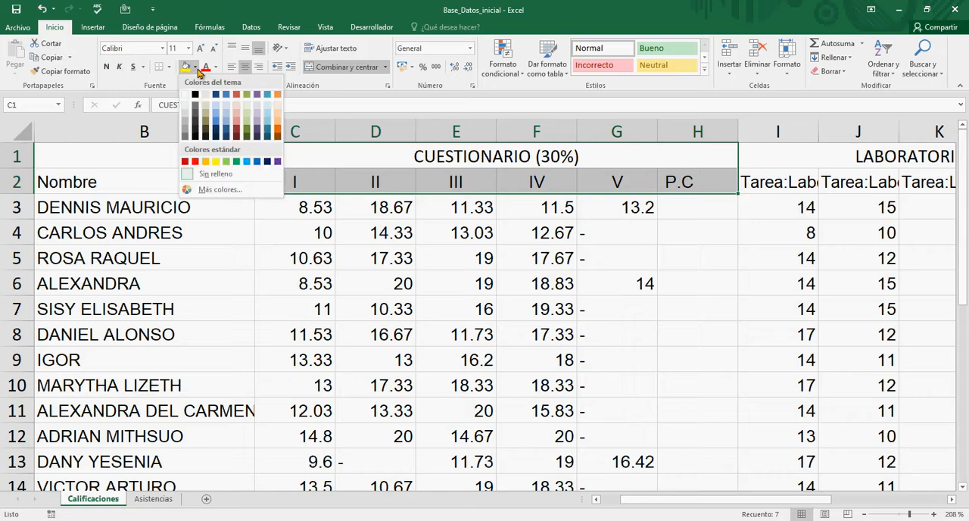
{"action": "left_click", "coordinate": [248, 104]}
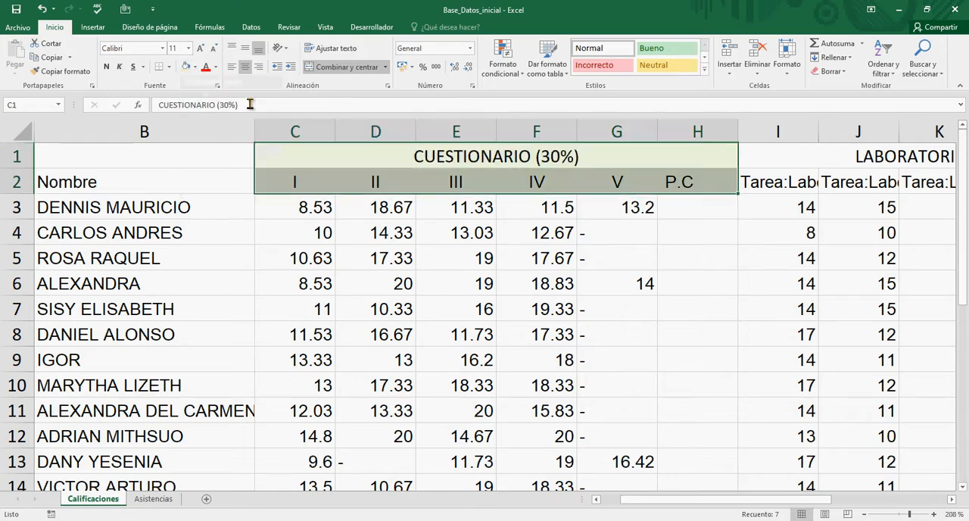
Step: Fill the P.C cells H3:H24 for all students with the same light olive green
{"action": "left_click", "coordinate": [620, 209]}
{"action": "left_click", "coordinate": [688, 203]}
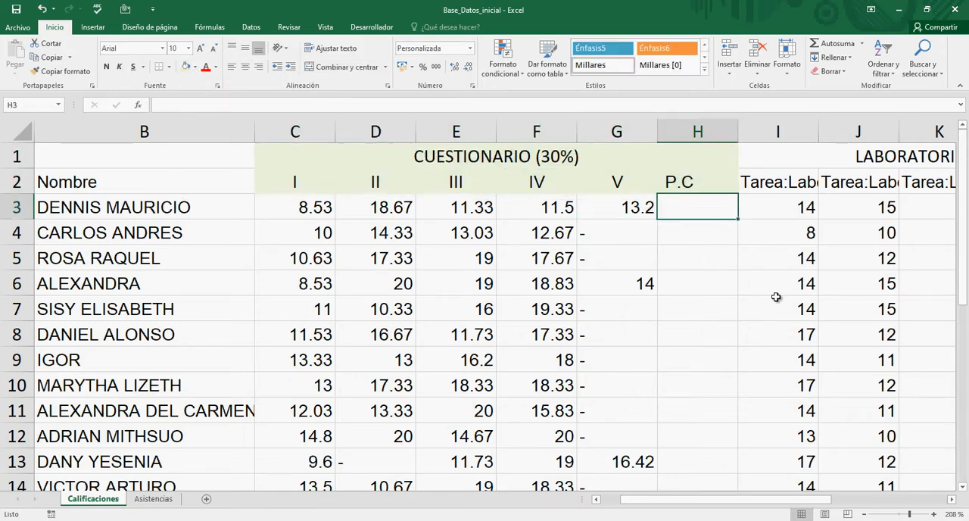
{"action": "scroll", "coordinate": [776, 297], "scroll_direction": "down", "scroll_amount": 6}
{"action": "left_click", "coordinate": [661, 271], "text": "shift"}
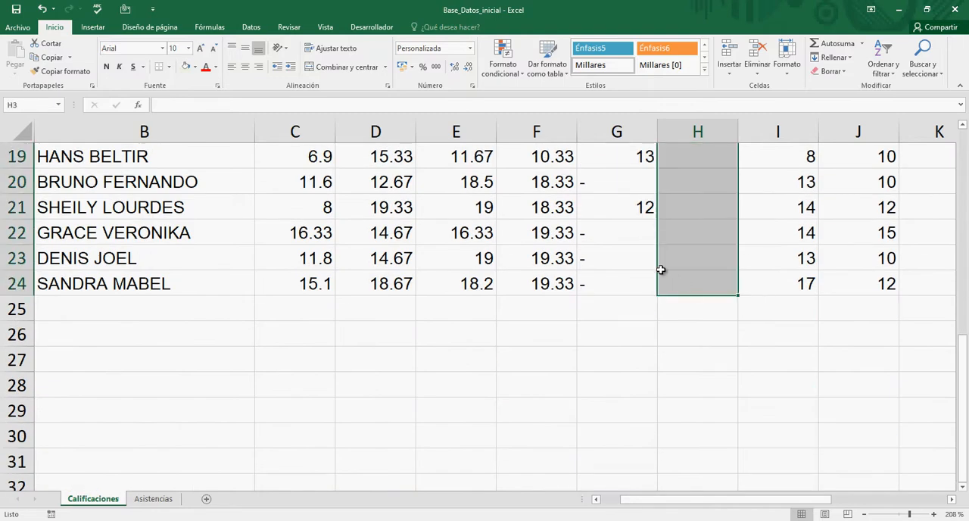
{"action": "left_click", "coordinate": [185, 68]}
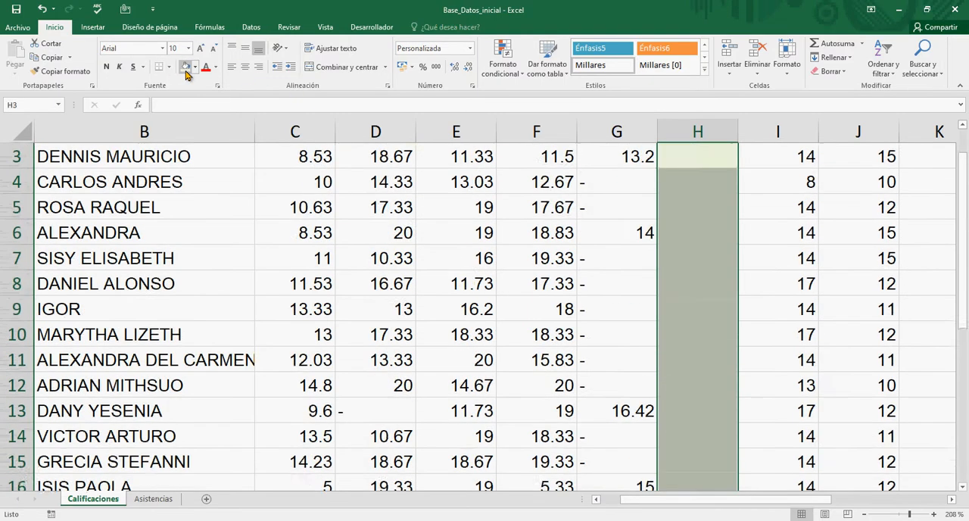
{"action": "scroll", "coordinate": [671, 392], "scroll_direction": "up", "scroll_amount": 1}
{"action": "left_click", "coordinate": [620, 378]}
Step: Make the CUESTIONARIO title and headers in C1:H2 bold and center them horizontally, including P.C
{"action": "left_click", "coordinate": [642, 206]}
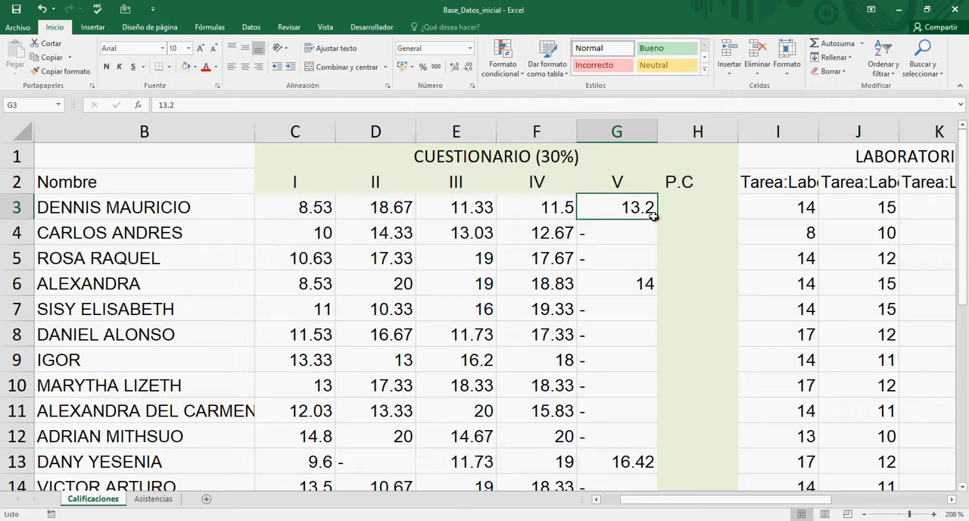
{"action": "key", "text": "Up"}
{"action": "key", "text": "Up"}
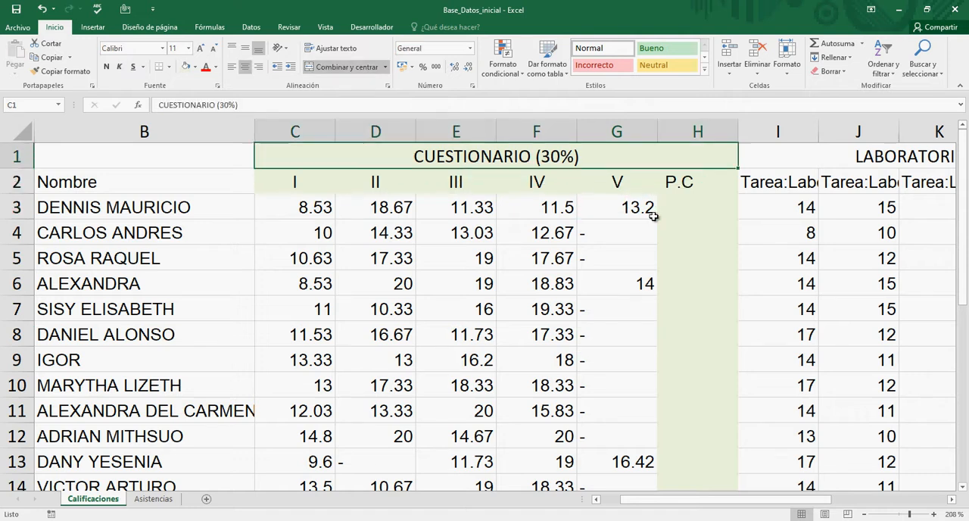
{"action": "key", "text": "shift+Down"}
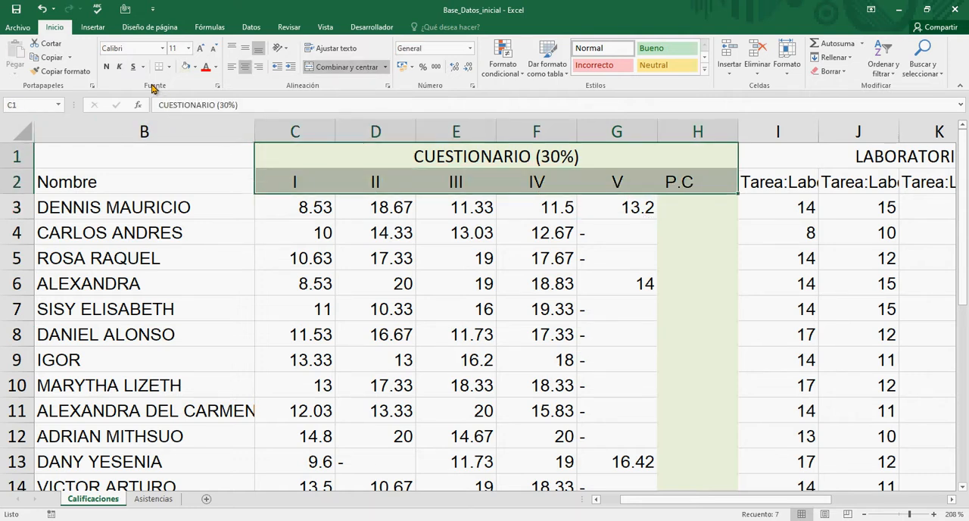
{"action": "left_click", "coordinate": [106, 67]}
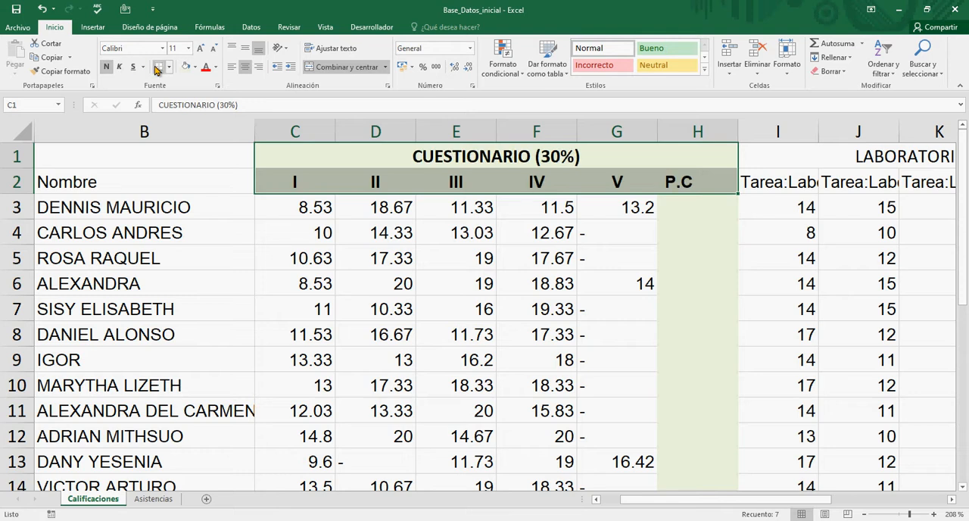
{"action": "left_click", "coordinate": [246, 68]}
{"action": "left_click", "coordinate": [247, 68]}
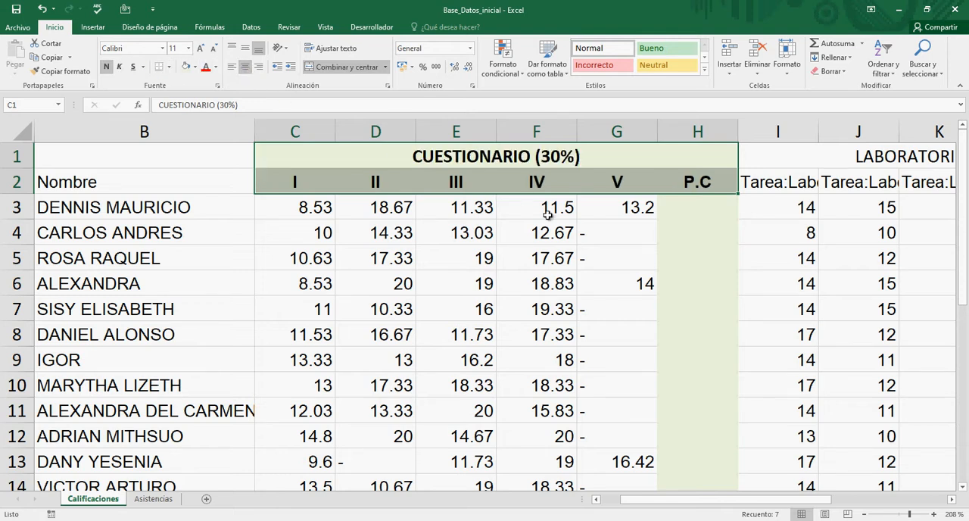
Step: Compare the first student's scores in C3:G3 with their questionnaire headers and the P.C cell H3
{"action": "left_click", "coordinate": [599, 221]}
{"action": "key", "text": "Up"}
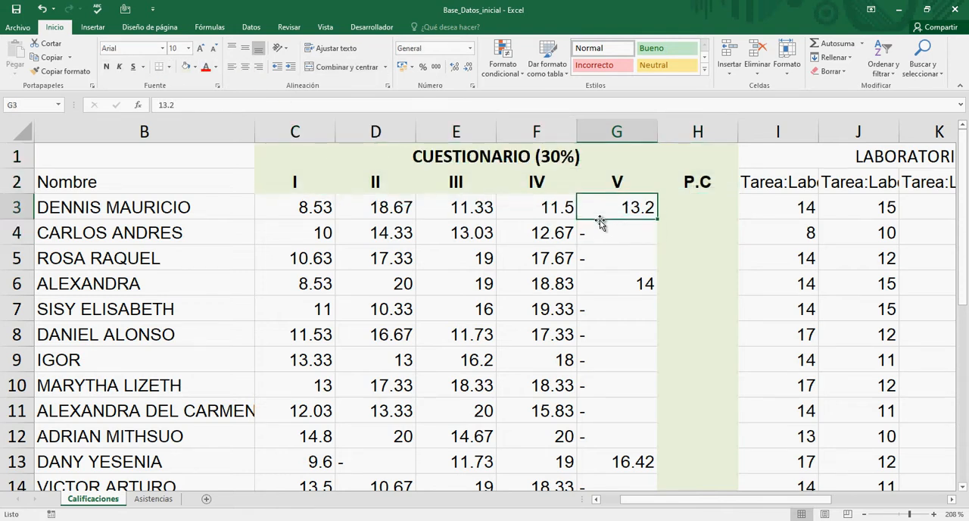
{"action": "key", "text": "Left"}
{"action": "key", "text": "Left"}
{"action": "key", "text": "Left"}
{"action": "key", "text": "Left"}
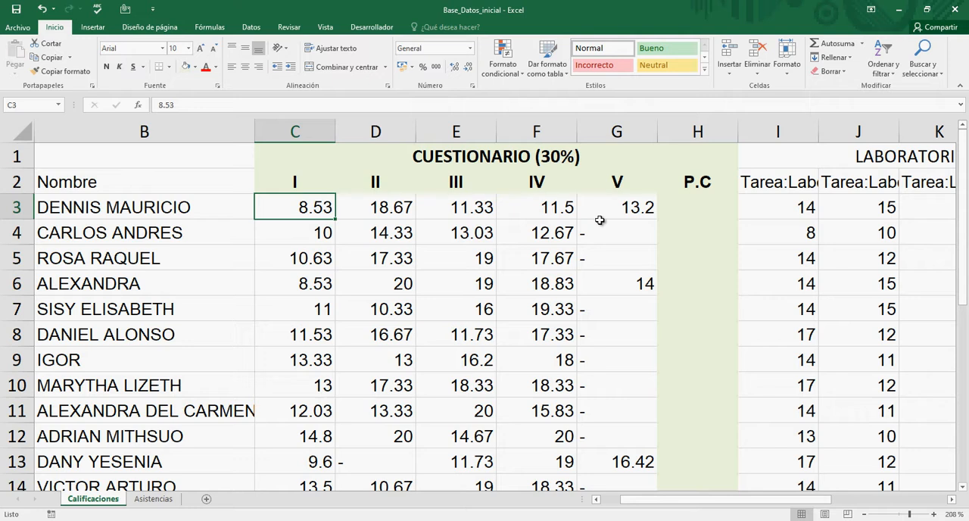
{"action": "key", "text": "Up"}
{"action": "key", "text": "Right"}
{"action": "key", "text": "Right"}
{"action": "key", "text": "Right"}
{"action": "key", "text": "Right"}
{"action": "key", "text": "Right"}
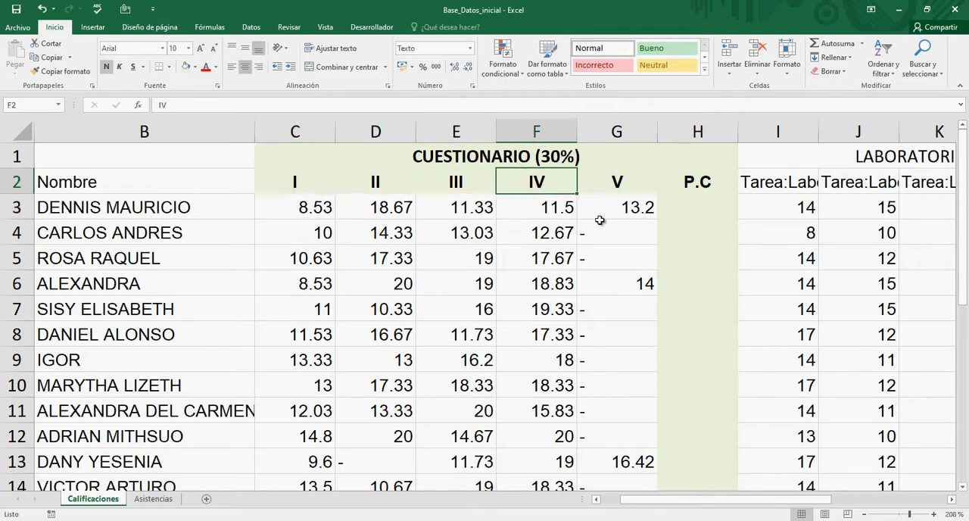
{"action": "key", "text": "Down"}
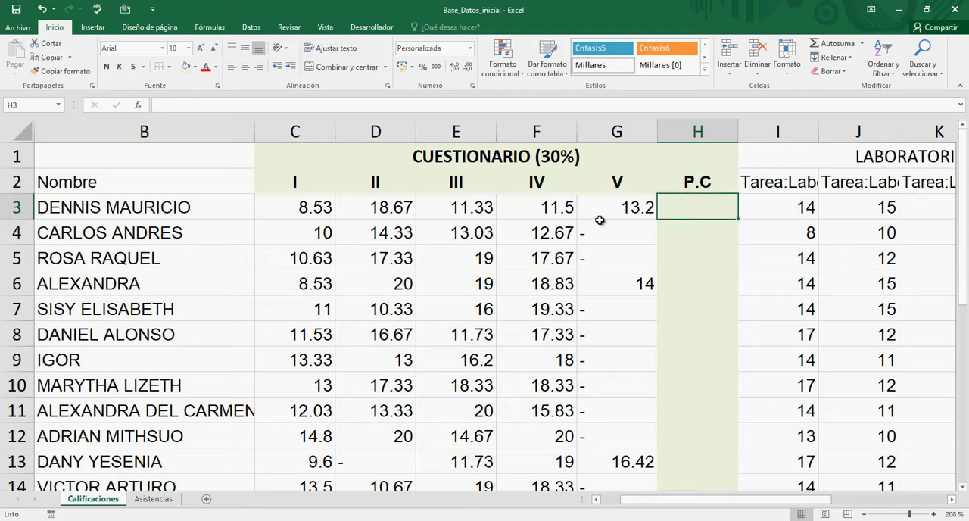
{"action": "key", "text": "Left"}
{"action": "key", "text": "Left"}
{"action": "key", "text": "Left"}
{"action": "key", "text": "Left"}
{"action": "key", "text": "Left"}
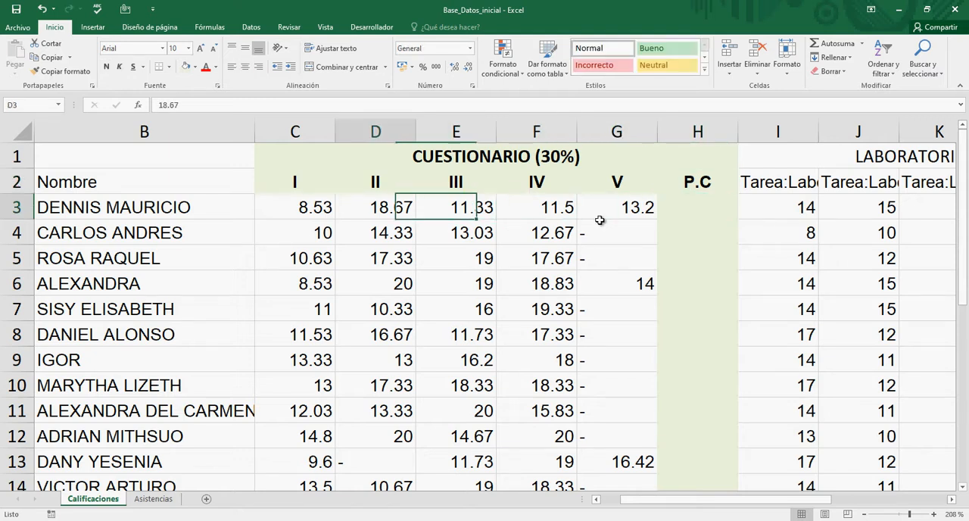
{"action": "key", "text": "Right"}
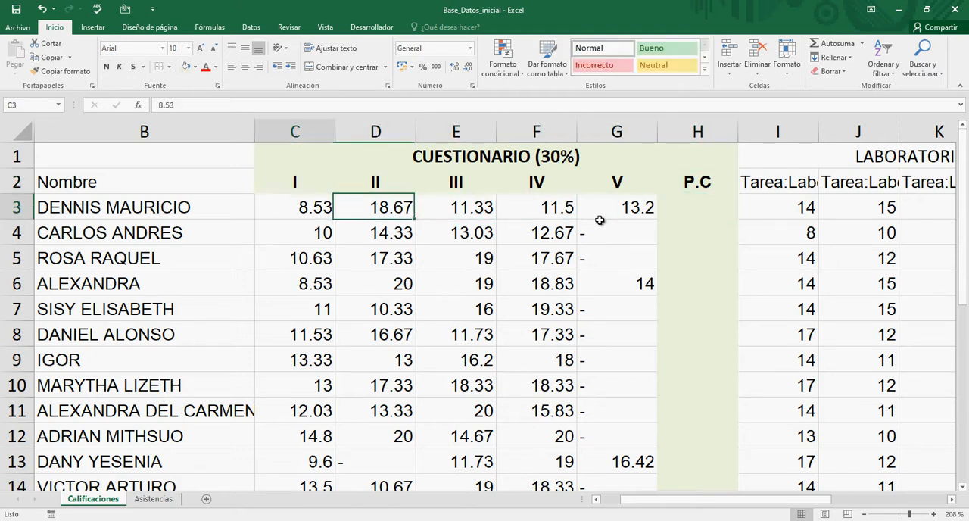
{"action": "key", "text": "Left"}
Step: Review the questionnaire headers I to V and P.C in row 2 under the CUESTIONARIO title
{"action": "key", "text": "Up"}
{"action": "key", "text": "Down"}
{"action": "key", "text": "Up"}
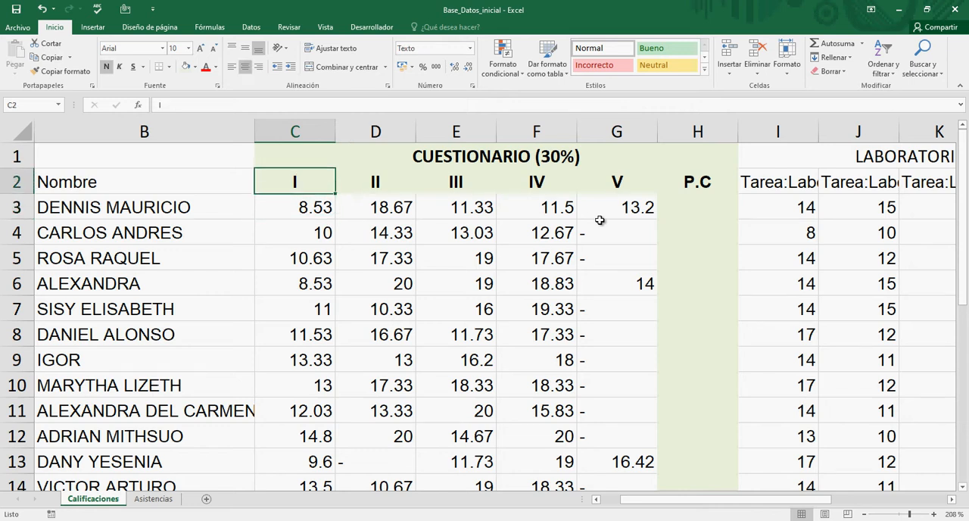
{"action": "key", "text": "Right"}
{"action": "key", "text": "Right"}
{"action": "key", "text": "Right"}
{"action": "key", "text": "Down"}
{"action": "key", "text": "Left"}
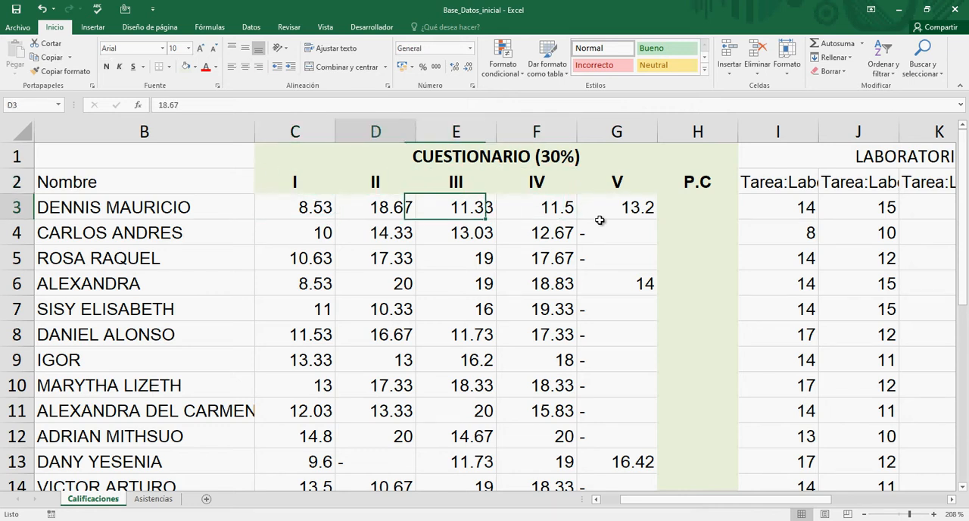
{"action": "key", "text": "Left"}
{"action": "key", "text": "Left"}
{"action": "key", "text": "Up"}
{"action": "key", "text": "Right"}
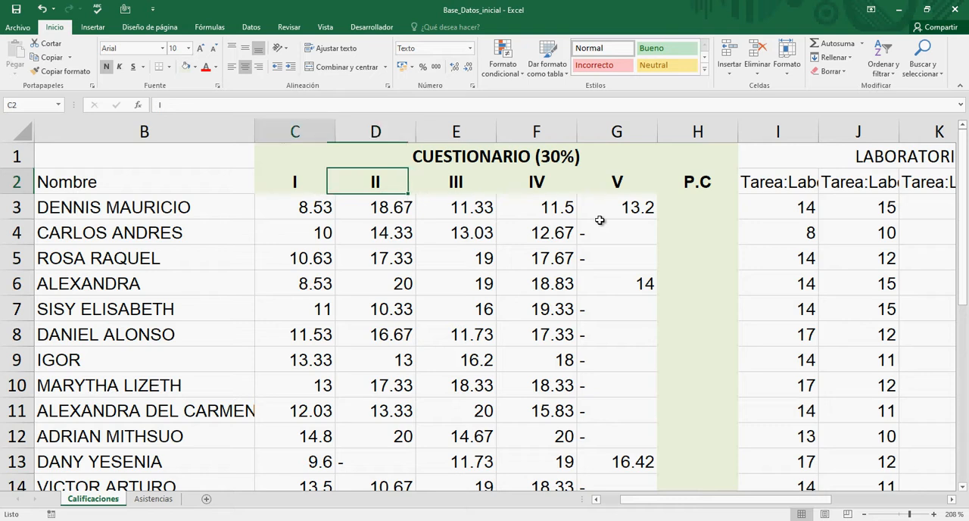
{"action": "key", "text": "Left"}
{"action": "key", "text": "Down"}
{"action": "key", "text": "Up"}
{"action": "key", "text": "Right"}
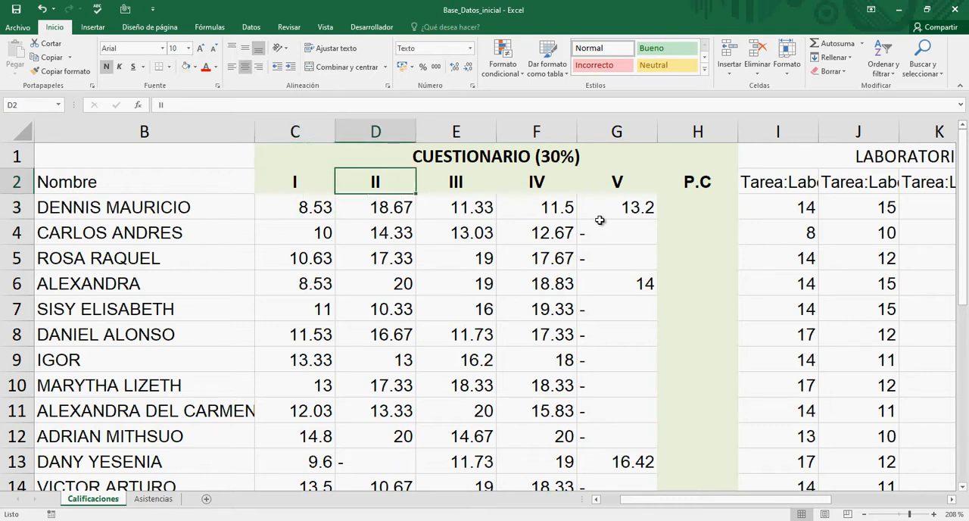
{"action": "key", "text": "Left"}
{"action": "key", "text": "Right"}
{"action": "key", "text": "Right"}
{"action": "key", "text": "Right"}
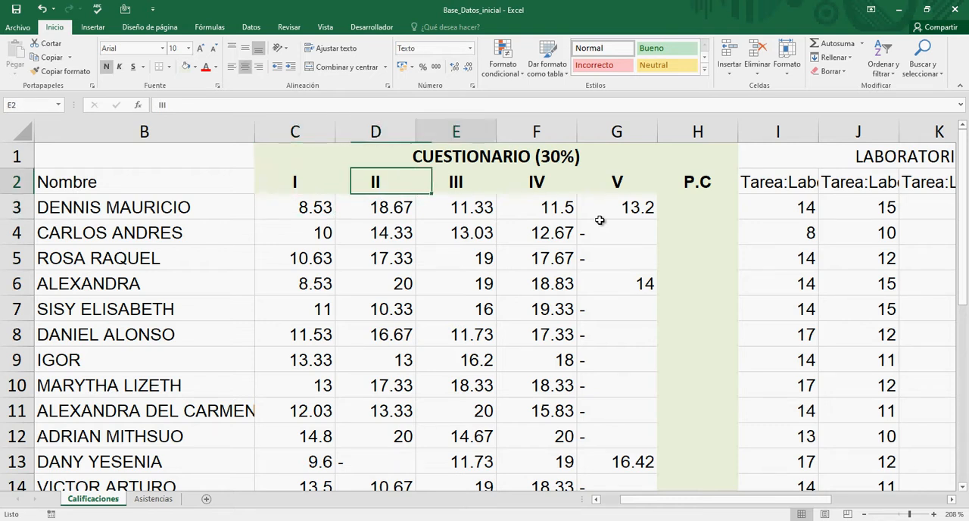
{"action": "key", "text": "Up"}
{"action": "key", "text": "Down"}
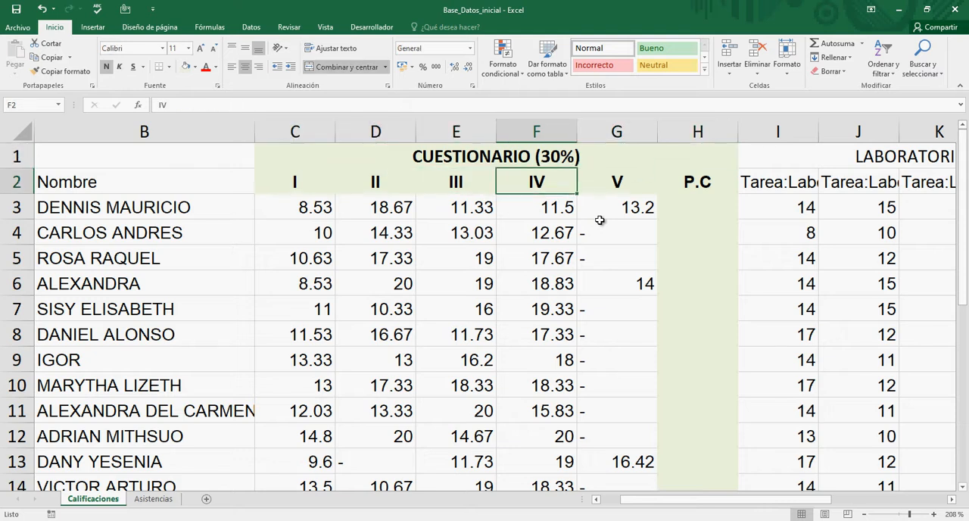
{"action": "key", "text": "Left"}
{"action": "key", "text": "Left"}
{"action": "key", "text": "Left"}
{"action": "key", "text": "Up"}
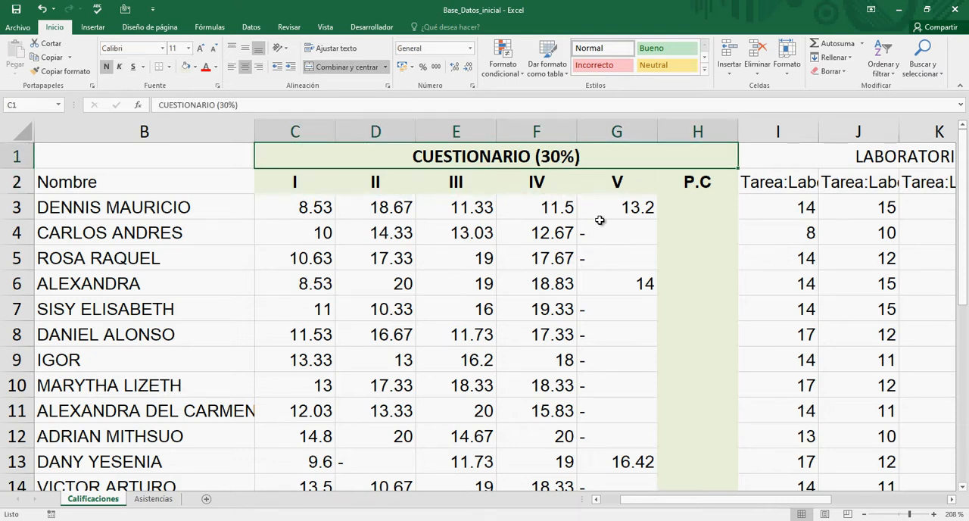
{"action": "key", "text": "Down"}
{"action": "key", "text": "Right"}
{"action": "key", "text": "Right"}
{"action": "key", "text": "Right"}
{"action": "key", "text": "Right"}
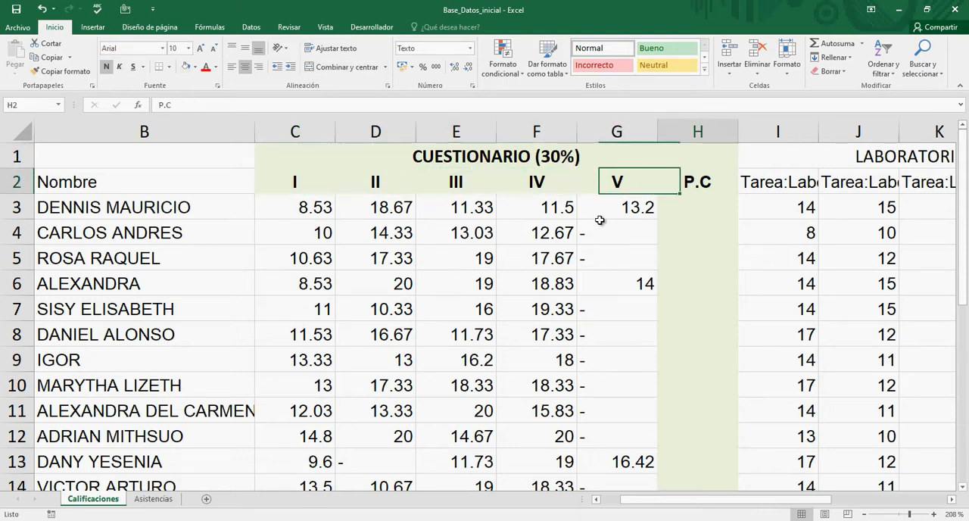
{"action": "key", "text": "Down"}
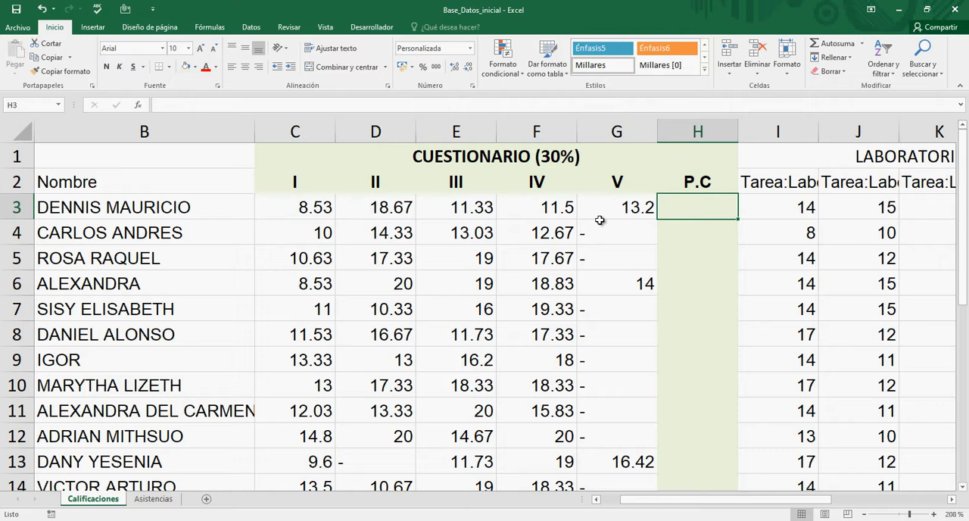
Step: Check the first student's row 3 scores alongside the P.C cell H3 meant for the questionnaire average
{"action": "key", "text": "Left"}
{"action": "key", "text": "Left"}
{"action": "key", "text": "Left"}
{"action": "key", "text": "Left"}
{"action": "key", "text": "Left"}
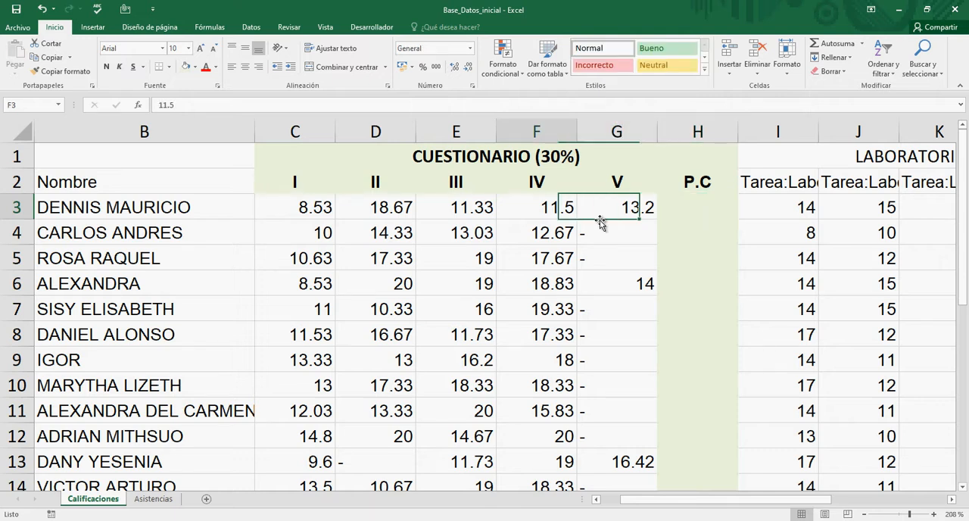
{"action": "key", "text": "Right"}
{"action": "key", "text": "Right"}
{"action": "key", "text": "Right"}
{"action": "key", "text": "Right"}
{"action": "key", "text": "Right"}
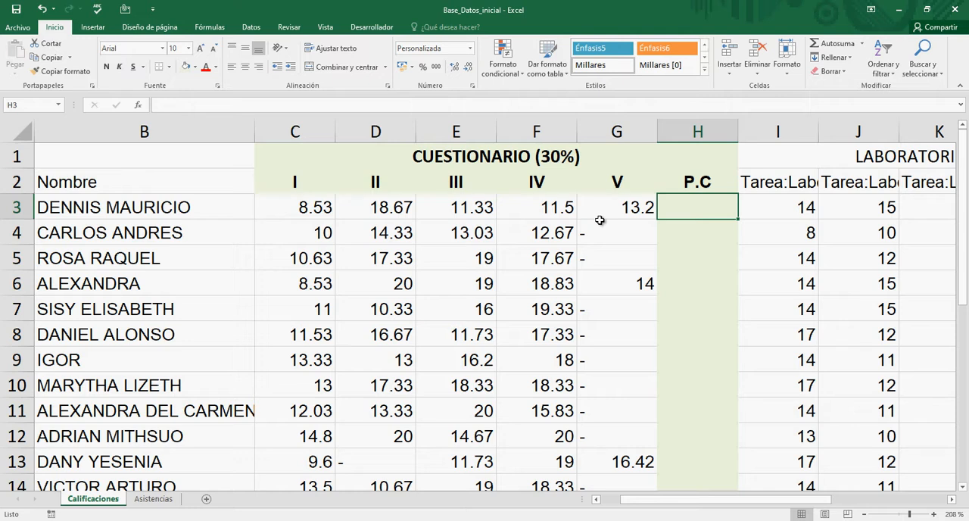
{"action": "key", "text": "Left"}
{"action": "key", "text": "Left"}
{"action": "key", "text": "Left"}
{"action": "key", "text": "Left"}
{"action": "key", "text": "Left"}
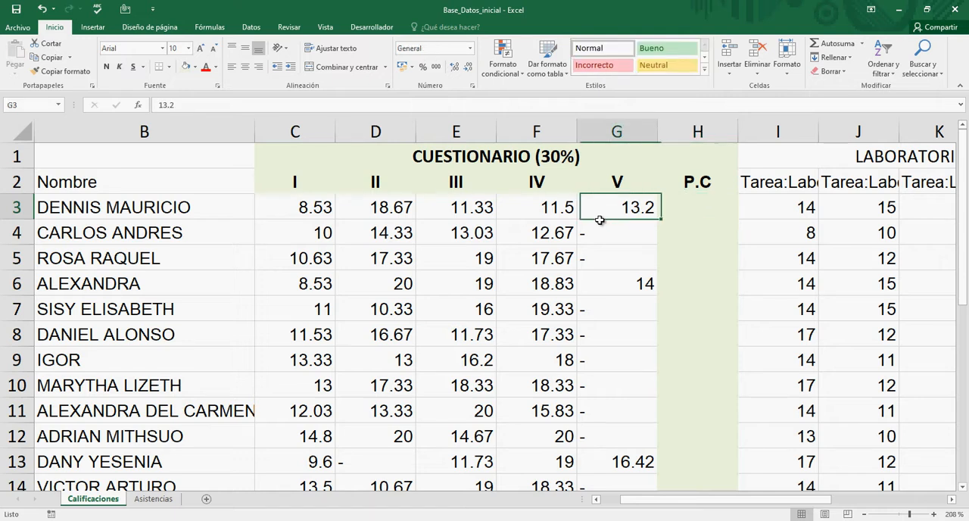
{"action": "key", "text": "Right"}
{"action": "key", "text": "Right"}
{"action": "key", "text": "Right"}
{"action": "key", "text": "Right"}
{"action": "key", "text": "Right"}
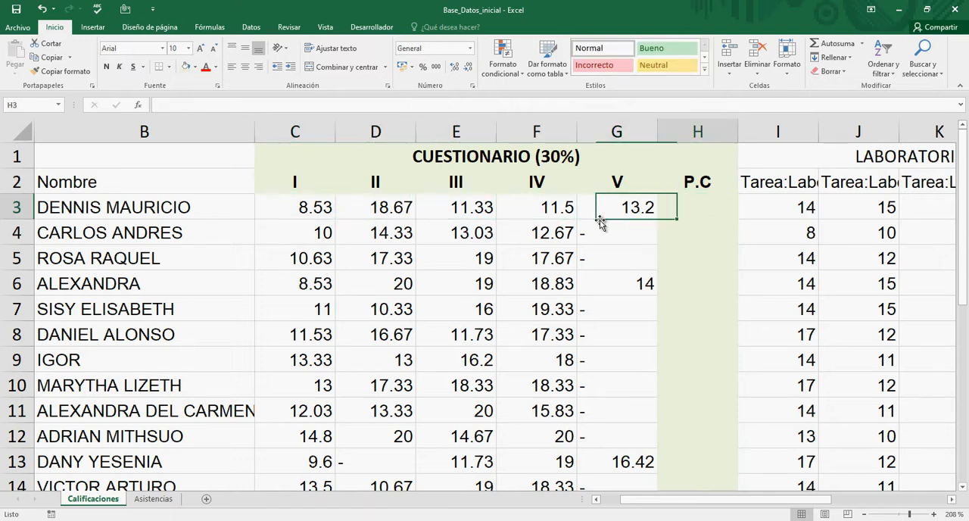
Step: Enter the formula =+C3+D3+E3+F3 in the P.C cell H3 to add the first student's first four questionnaire scores
{"action": "type", "text": "="}
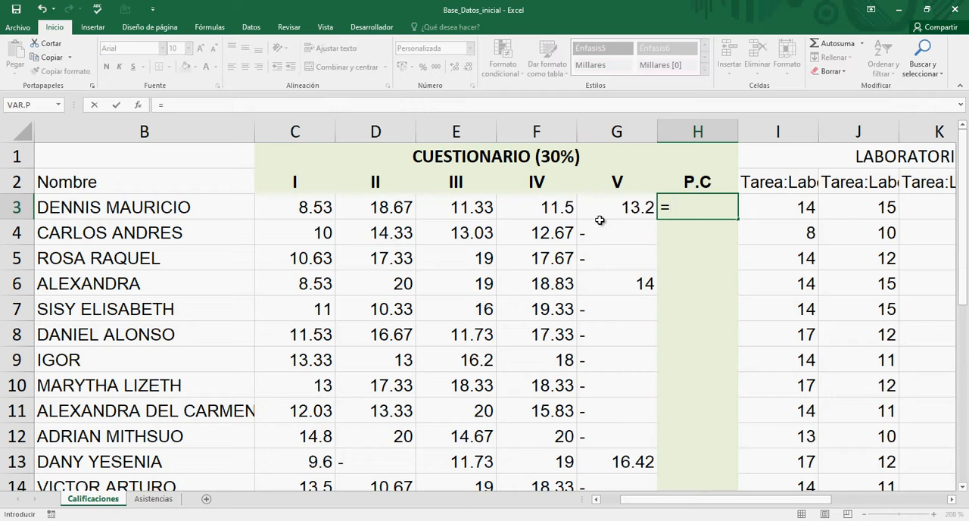
{"action": "type", "text": "+"}
{"action": "left_click", "coordinate": [324, 207]}
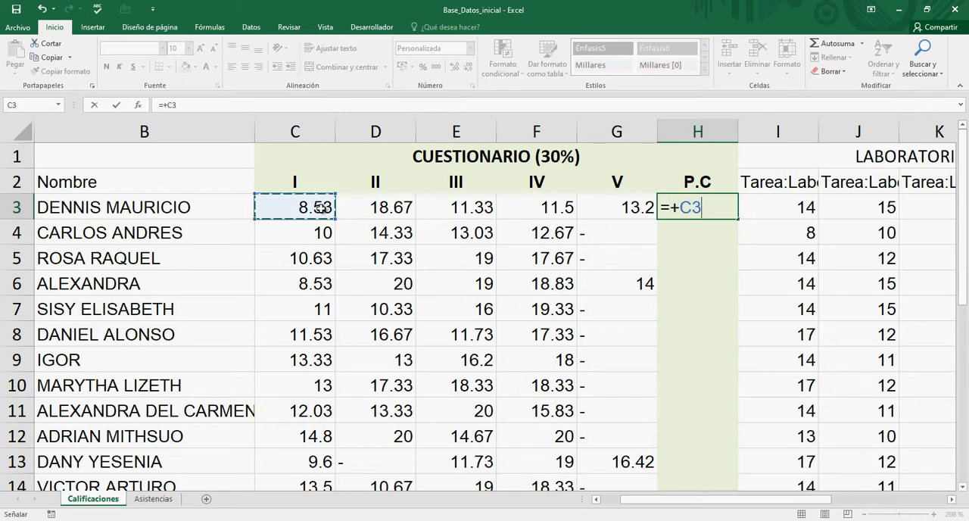
{"action": "type", "text": "+"}
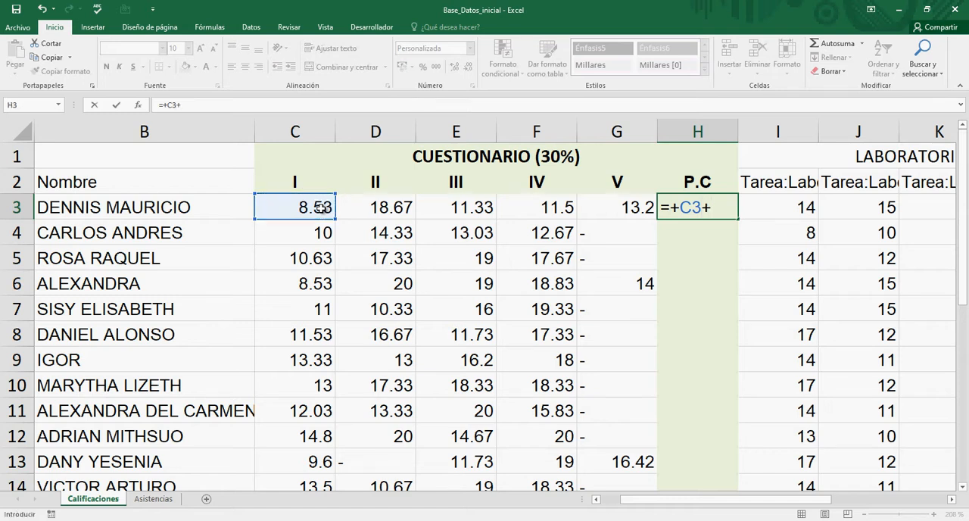
{"action": "left_click", "coordinate": [365, 210]}
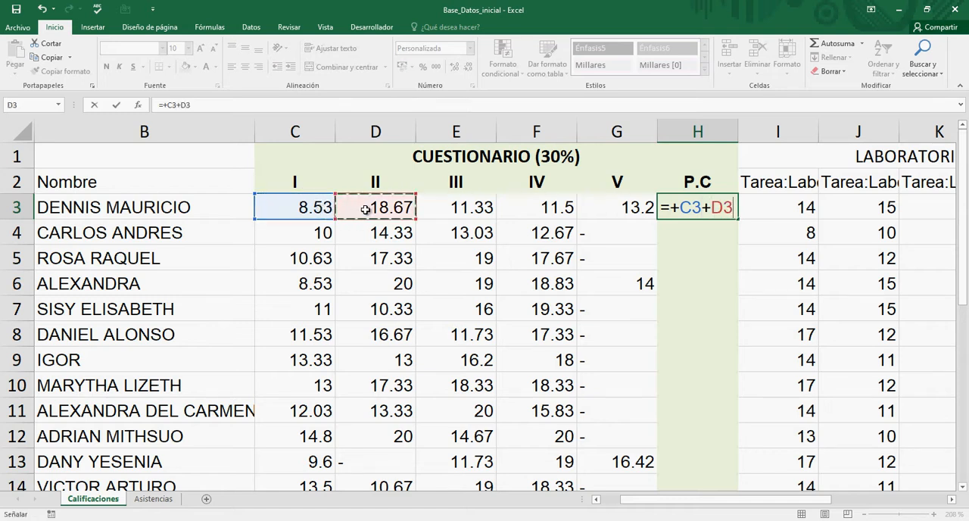
{"action": "type", "text": "+"}
{"action": "left_click", "coordinate": [469, 211]}
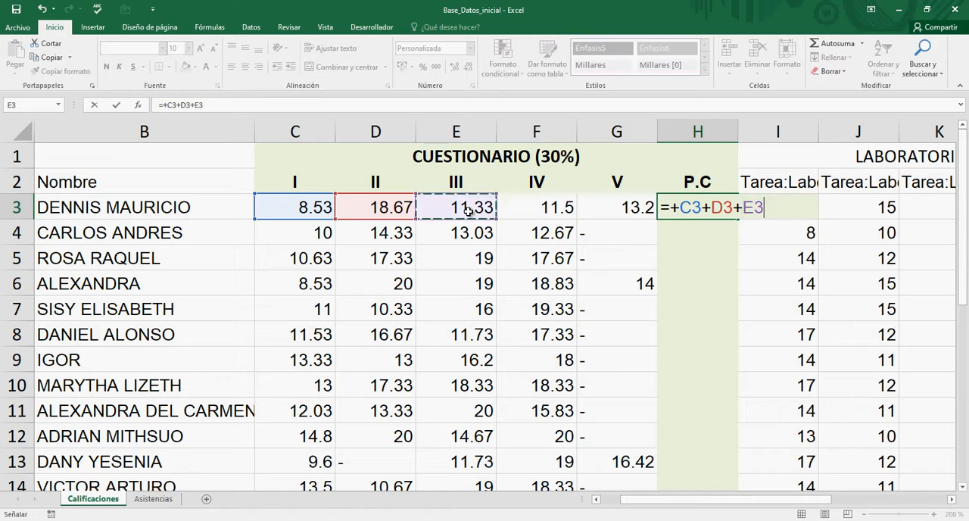
{"action": "type", "text": "+"}
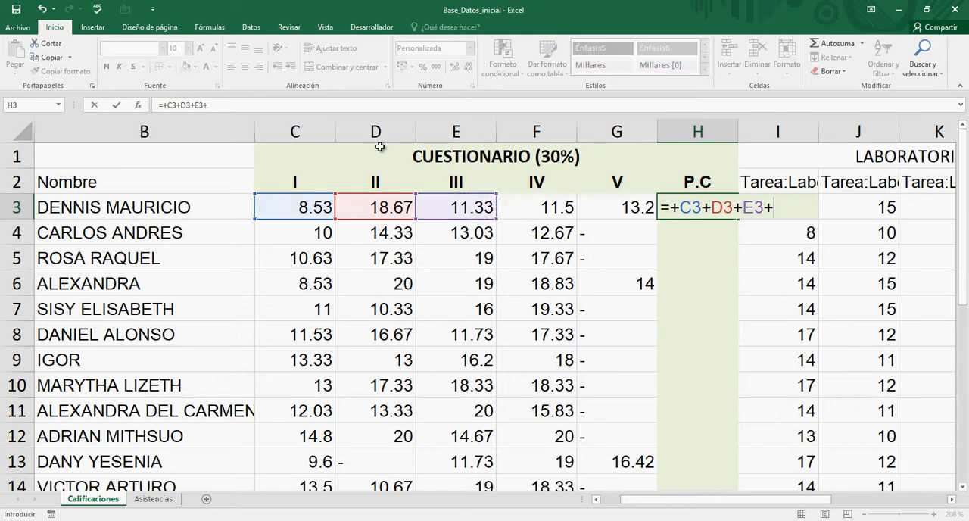
{"action": "left_click", "coordinate": [541, 209]}
{"action": "key", "text": "Return"}
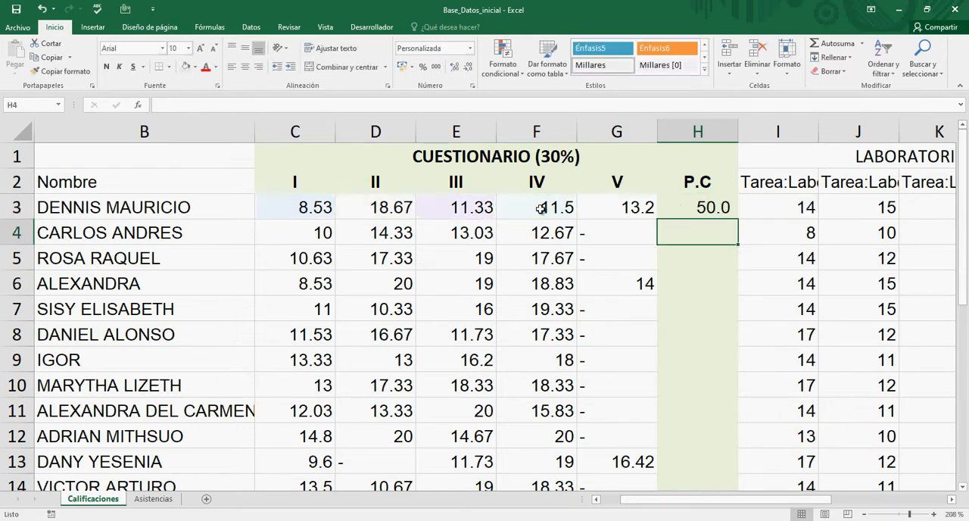
Step: Check the scores in C3:G3 against the sum formula in H3
{"action": "key", "text": "Up"}
{"action": "key", "text": "Left"}
{"action": "key", "text": "Left"}
{"action": "key", "text": "Left"}
{"action": "key", "text": "Left"}
{"action": "key", "text": "Left"}
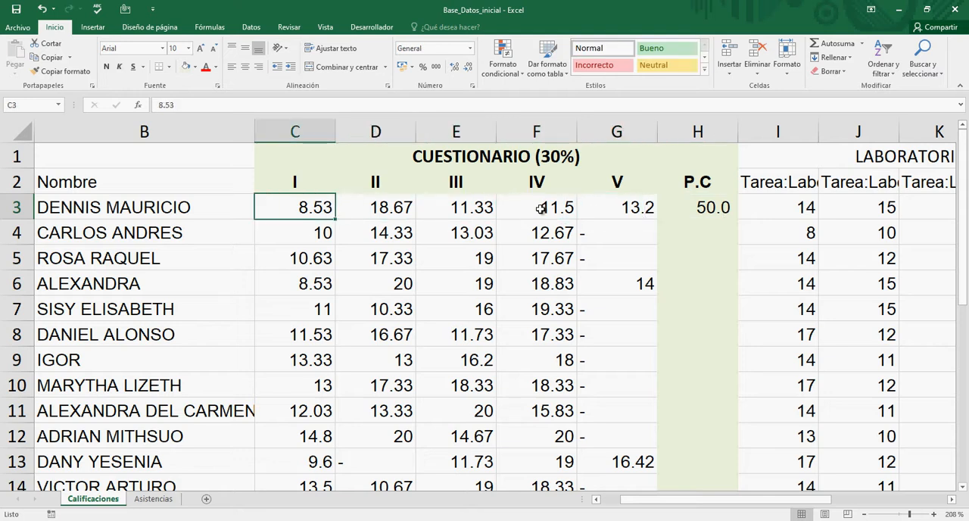
{"action": "key", "text": "Right"}
{"action": "key", "text": "Right"}
{"action": "key", "text": "Right"}
{"action": "key", "text": "Right"}
{"action": "key", "text": "Right"}
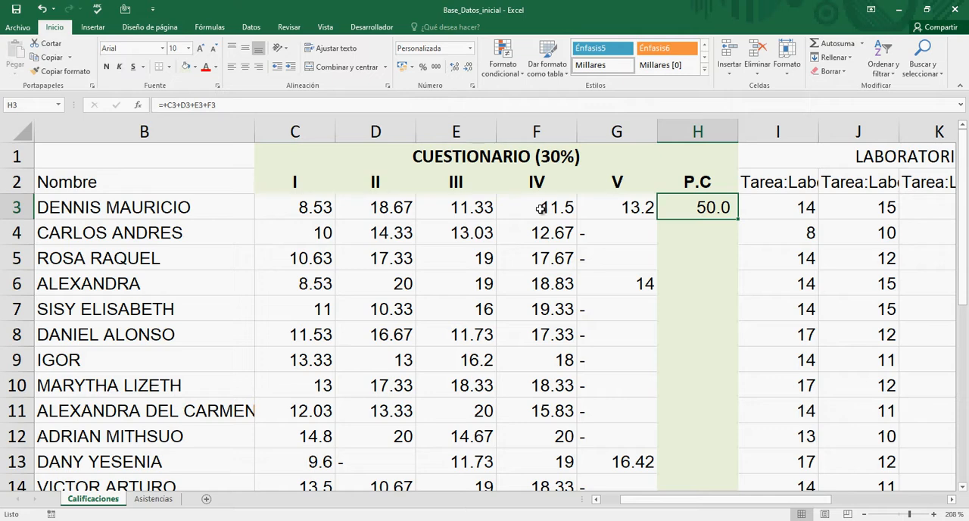
Step: Edit the H3 formula to =(+C3+D3+E3+F3)/4 so it averages the four questionnaire scores
{"action": "left_click", "coordinate": [260, 100]}
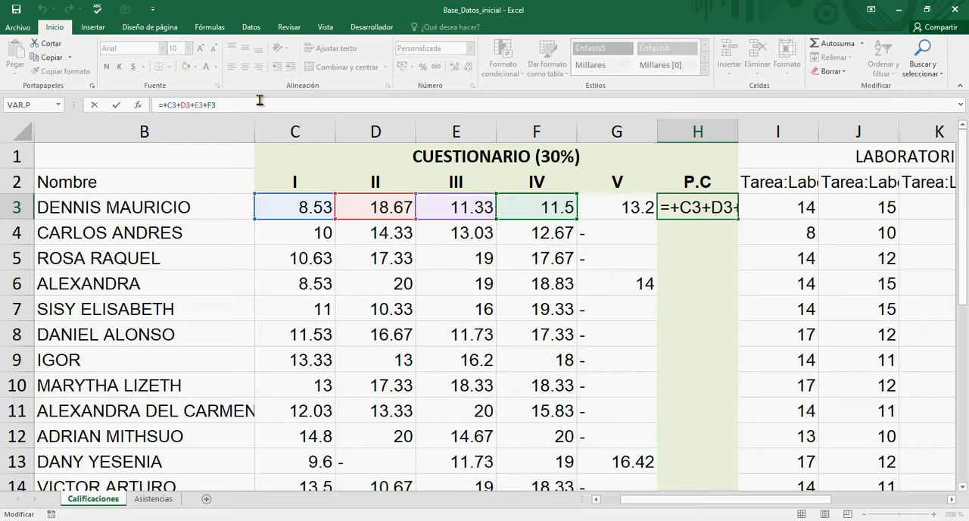
{"action": "key", "text": "Left"}
{"action": "key", "text": "Left"}
{"action": "key", "text": "Left"}
{"action": "key", "text": "Left"}
{"action": "key", "text": "Left"}
{"action": "key", "text": "Left"}
{"action": "key", "text": "Left"}
{"action": "key", "text": "Left"}
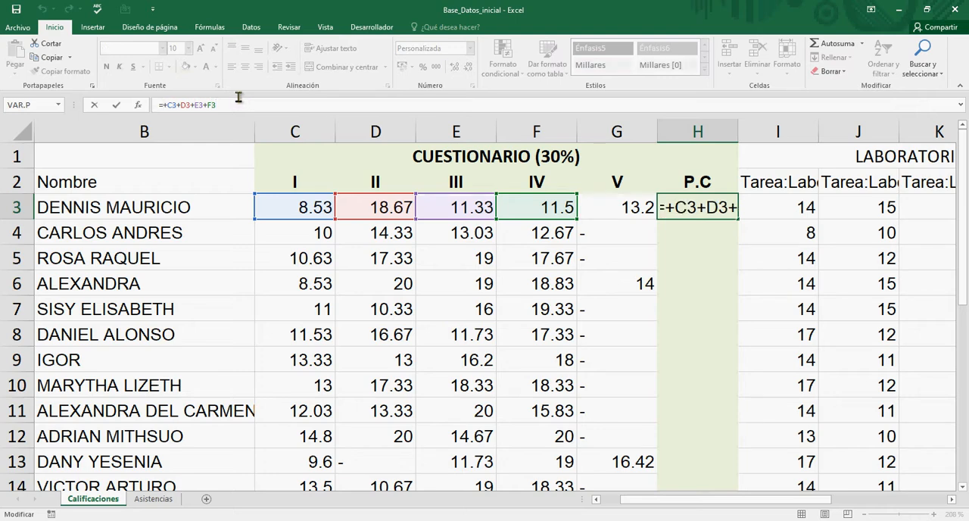
{"action": "left_click", "coordinate": [683, 214]}
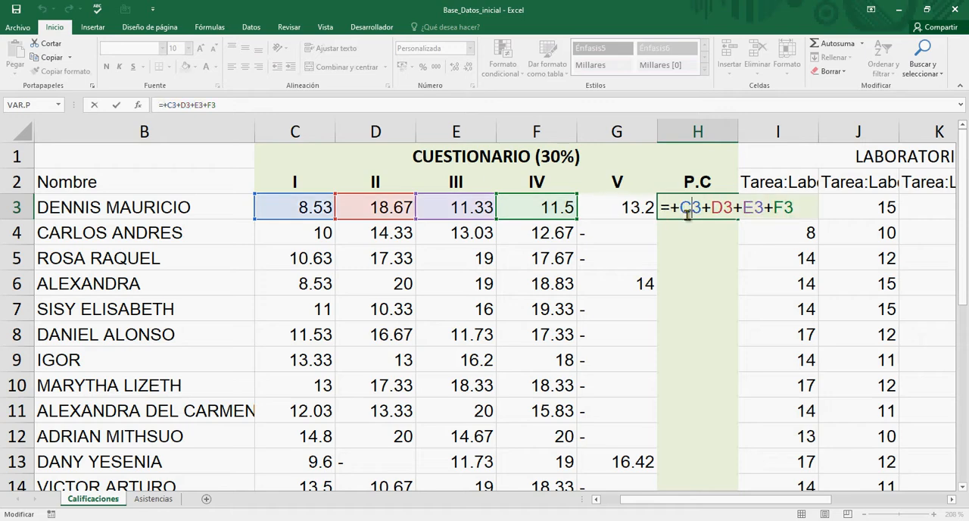
{"action": "key", "text": "Left"}
{"action": "key", "text": "Left"}
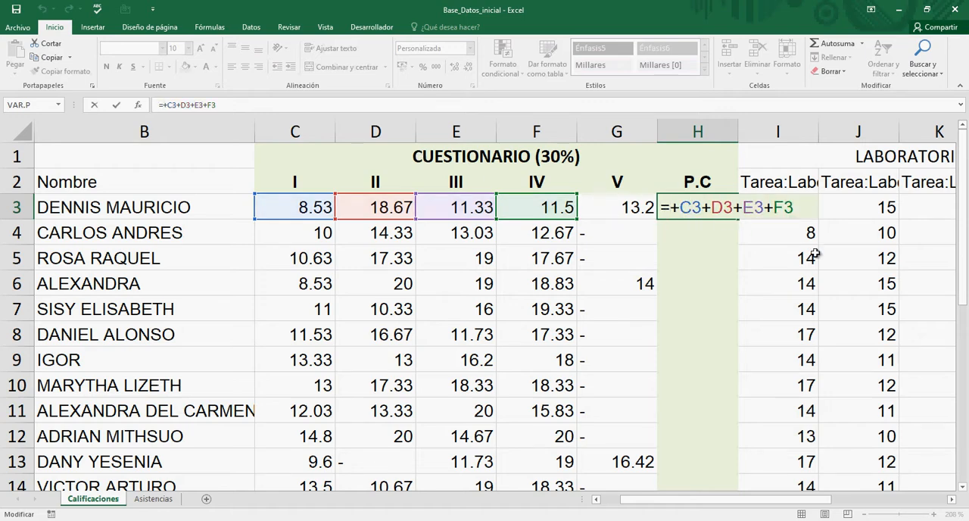
{"action": "type", "text": "("}
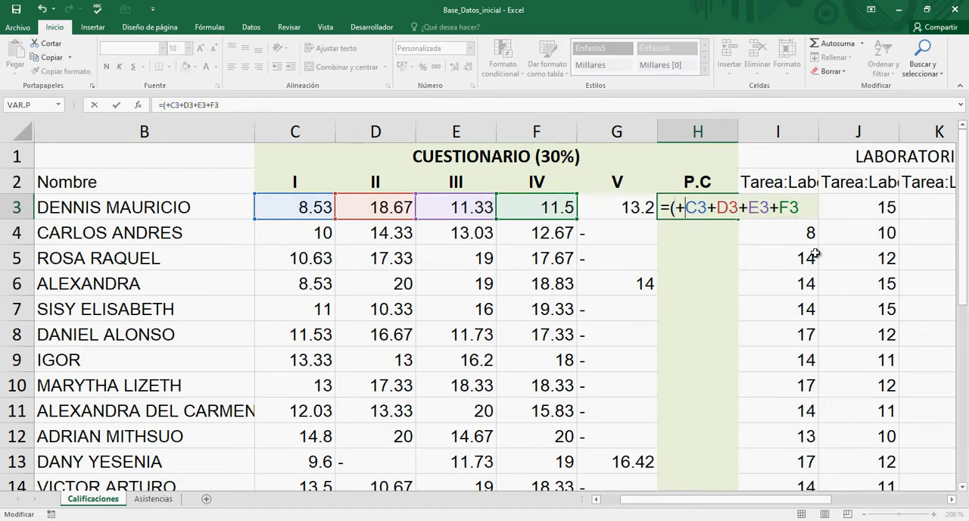
{"action": "key", "text": "Right"}
{"action": "key", "text": "Right"}
{"action": "key", "text": "Right"}
{"action": "key", "text": "Right"}
{"action": "key", "text": "Right"}
{"action": "key", "text": "Right"}
{"action": "key", "text": "Right"}
{"action": "key", "text": "Right"}
{"action": "key", "text": "Right"}
{"action": "key", "text": "Right"}
{"action": "key", "text": "Right"}
{"action": "type", "text": ")/4"}
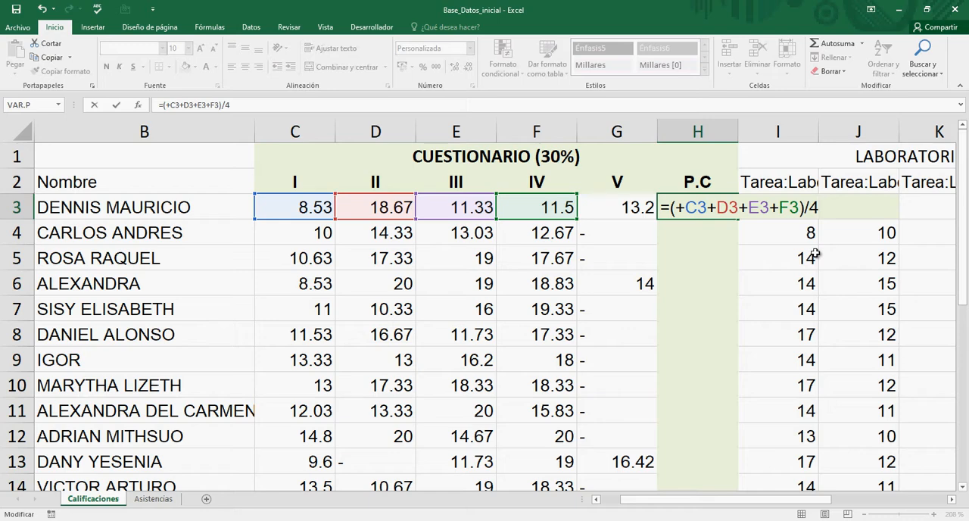
{"action": "key", "text": "Return"}
{"action": "key", "text": "Up"}
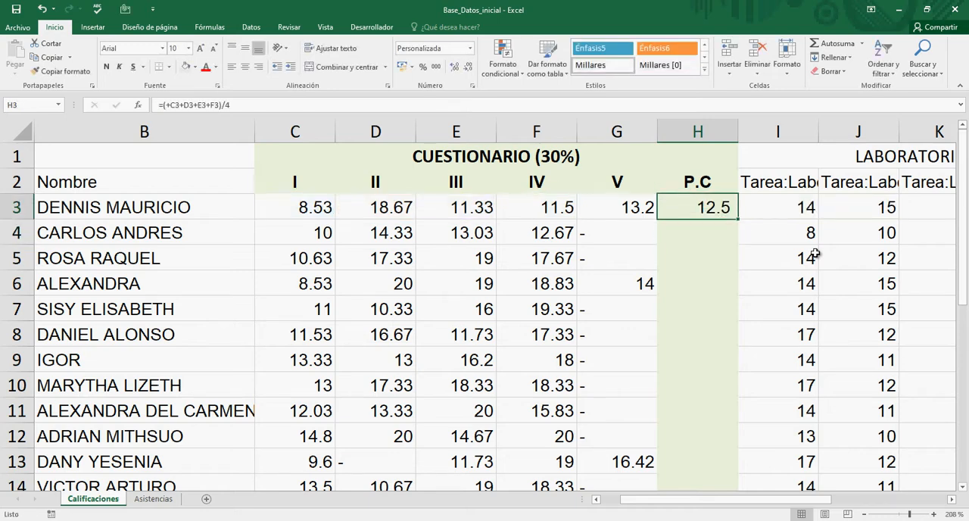
Step: Review row 3 from the surname column across the questionnaire scores and P.C average to the first laboratory grade
{"action": "key", "text": "Left"}
{"action": "key", "text": "Left"}
{"action": "key", "text": "Left"}
{"action": "key", "text": "Left"}
{"action": "key", "text": "Left"}
{"action": "key", "text": "Left"}
{"action": "key", "text": "Left"}
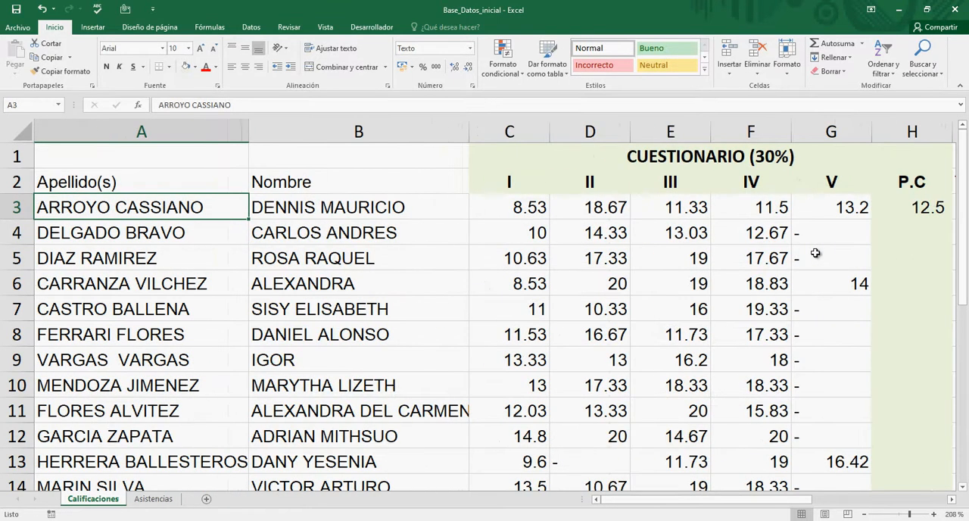
{"action": "key", "text": "Right"}
{"action": "key", "text": "Right"}
{"action": "key", "text": "Right"}
{"action": "key", "text": "Right"}
{"action": "key", "text": "Right"}
{"action": "key", "text": "Right"}
{"action": "key", "text": "Right"}
{"action": "key", "text": "Right"}
{"action": "key", "text": "Right"}
{"action": "key", "text": "Right"}
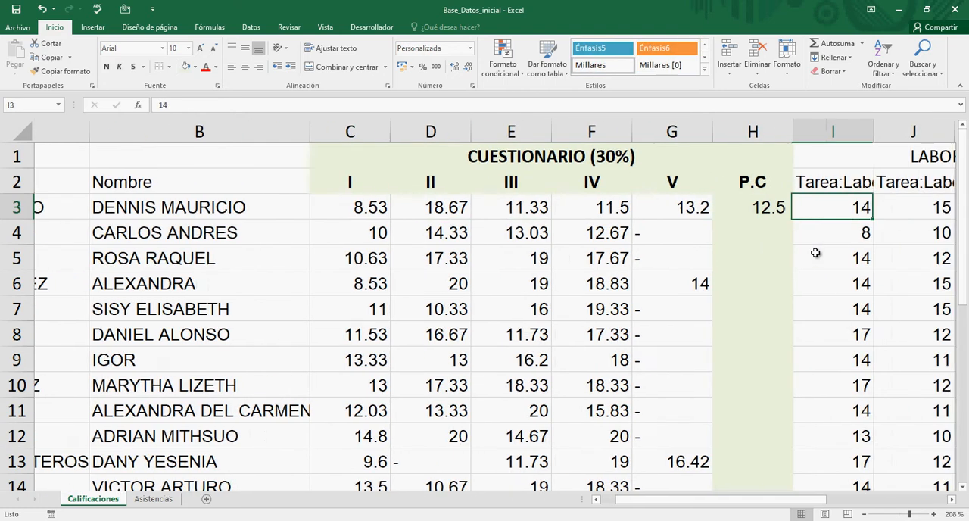
{"action": "key", "text": "Left"}
{"action": "key", "text": "Left"}
{"action": "key", "text": "Left"}
{"action": "key", "text": "Left"}
{"action": "key", "text": "Left"}
{"action": "key", "text": "Left"}
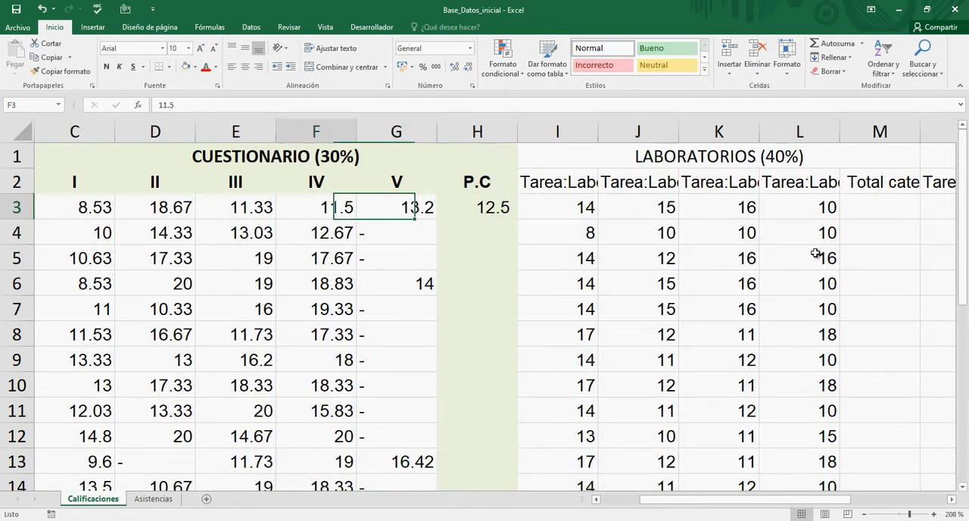
{"action": "key", "text": "Left"}
{"action": "key", "text": "Left"}
{"action": "key", "text": "Left"}
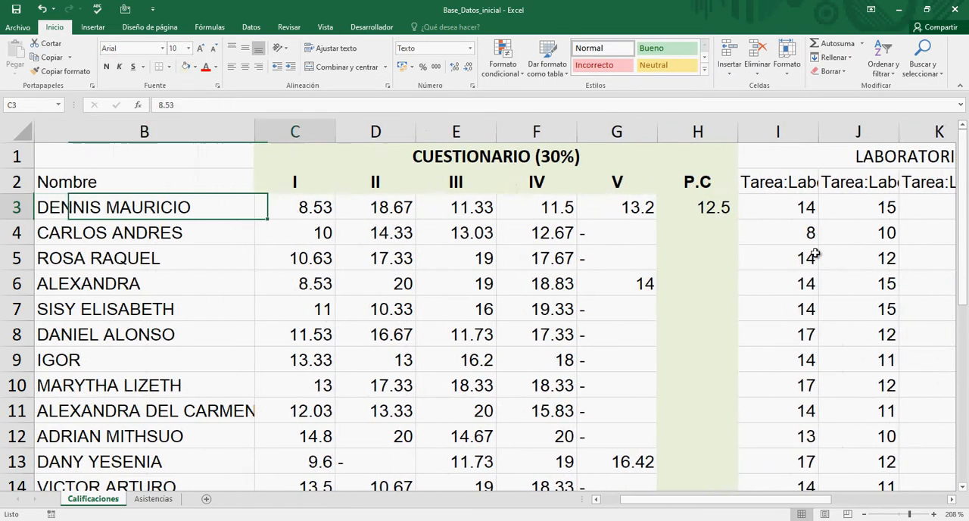
{"action": "key", "text": "Right"}
{"action": "key", "text": "Right"}
{"action": "key", "text": "Right"}
{"action": "key", "text": "Right"}
{"action": "key", "text": "Right"}
{"action": "key", "text": "Right"}
{"action": "key", "text": "Right"}
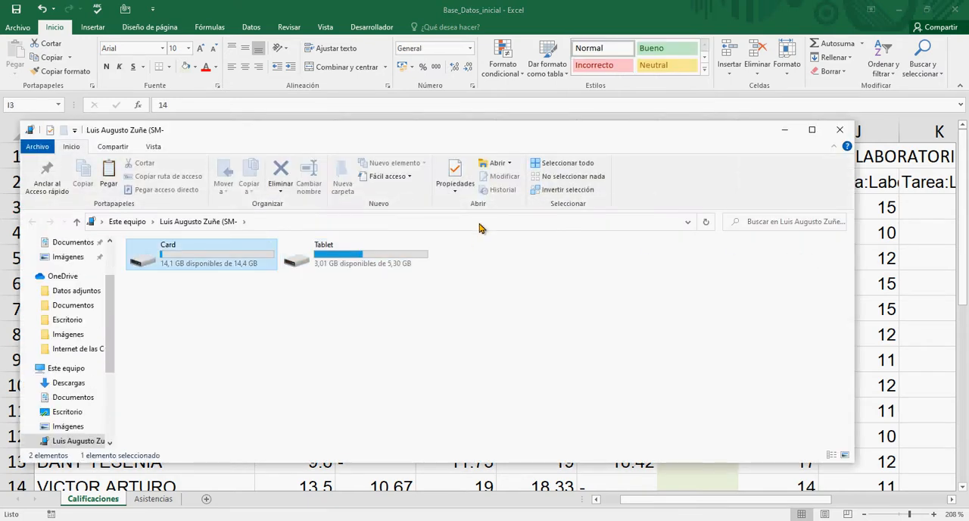
Step: Minimize the file explorer window and copy the average formula from H3 down the P.C column through H24
{"action": "left_click", "coordinate": [779, 129]}
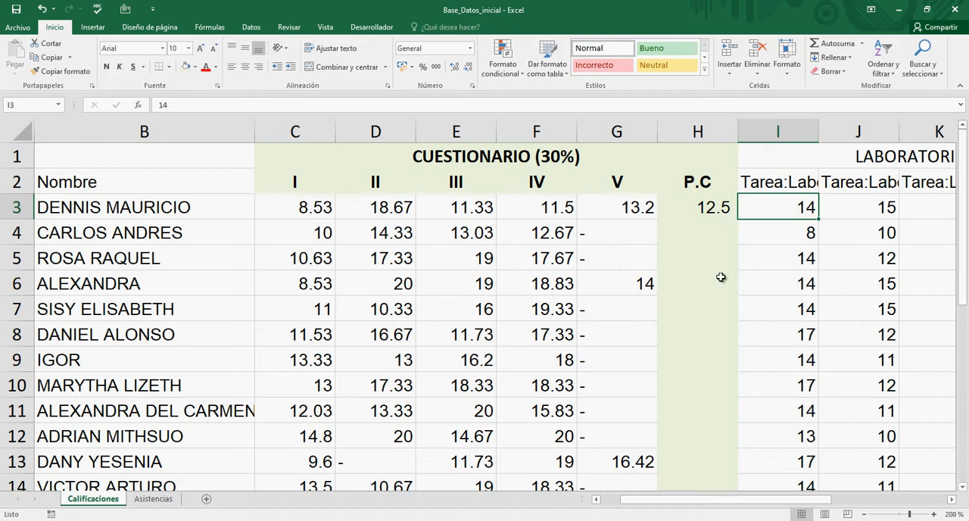
{"action": "left_click", "coordinate": [689, 234]}
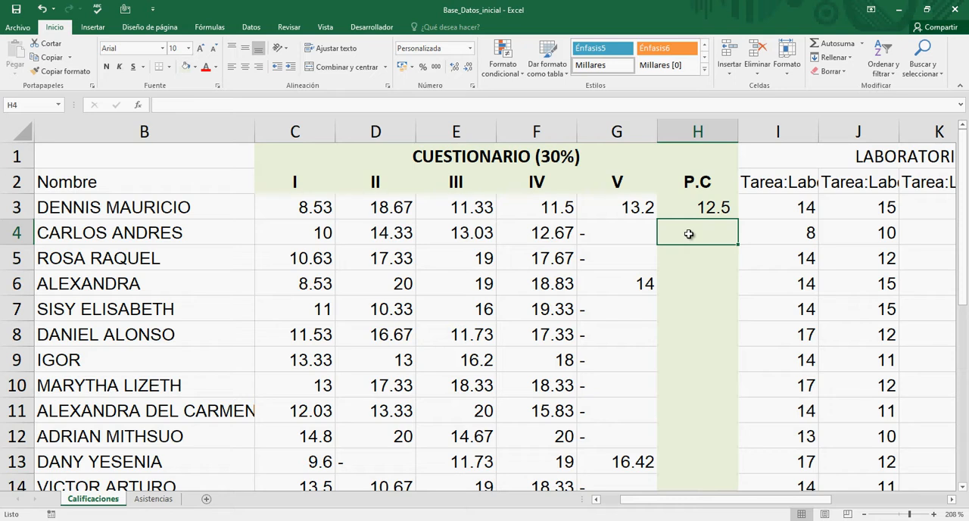
{"action": "left_click", "coordinate": [719, 212]}
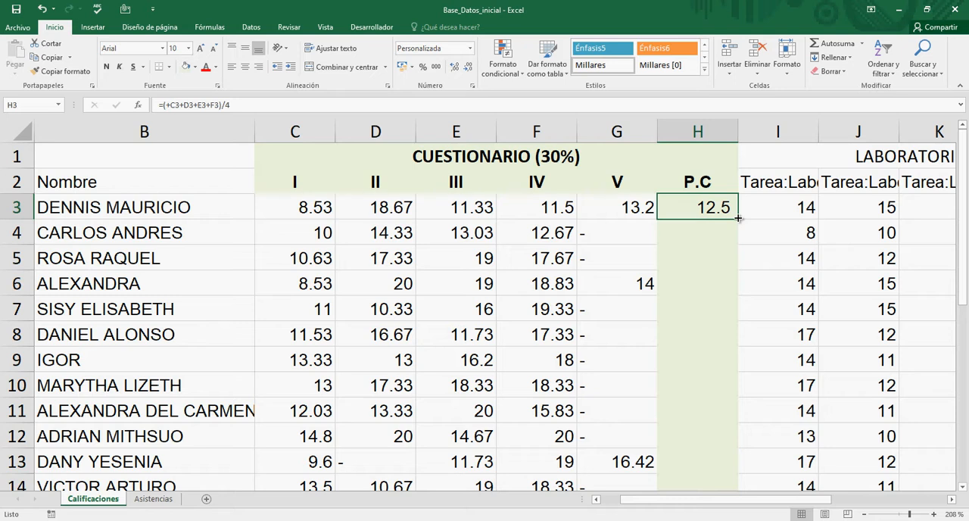
{"action": "left_click_drag", "start_coordinate": [738, 218], "coordinate": [739, 218]}
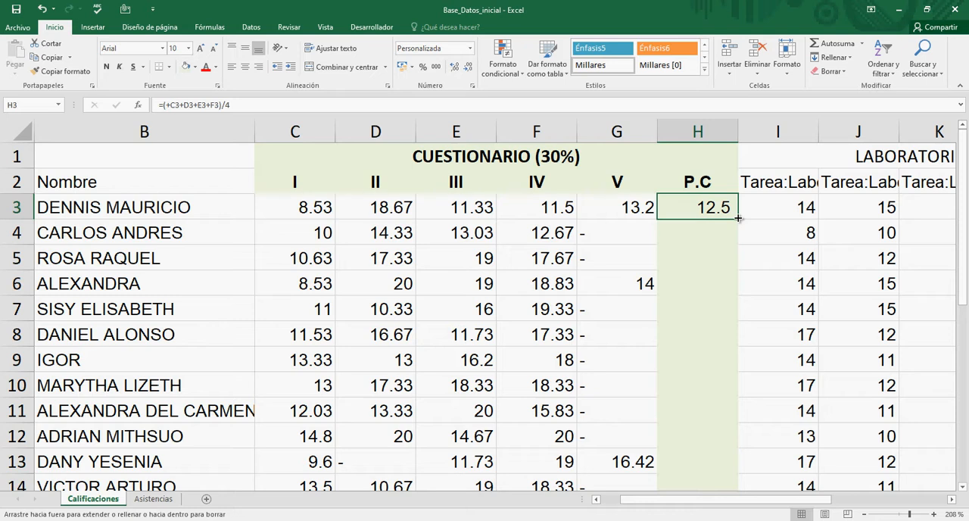
{"action": "left_click_drag", "start_coordinate": [738, 218], "coordinate": [740, 394]}
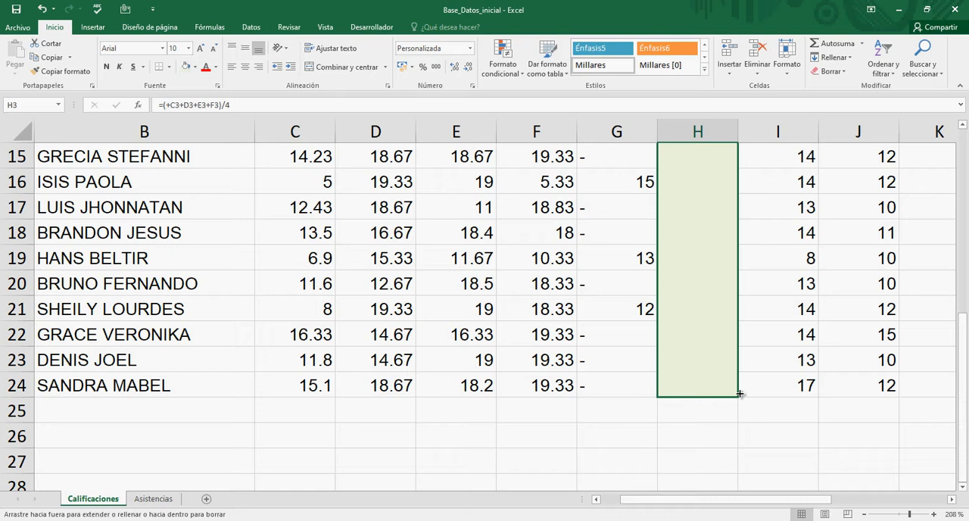
{"action": "left_click_drag", "start_coordinate": [739, 394], "coordinate": [740, 396]}
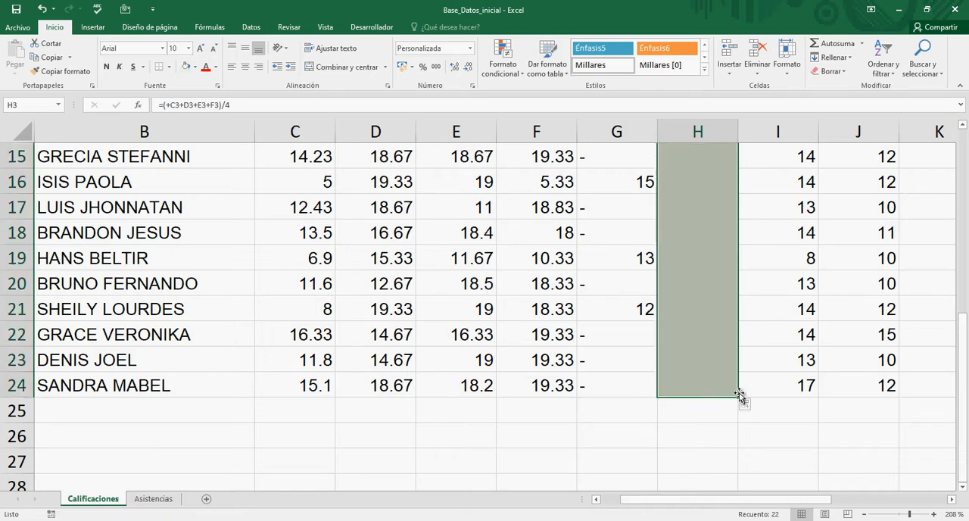
Step: Check the last student's questionnaire scores in row 24 against the copied formula in H24
{"action": "left_click", "coordinate": [677, 391]}
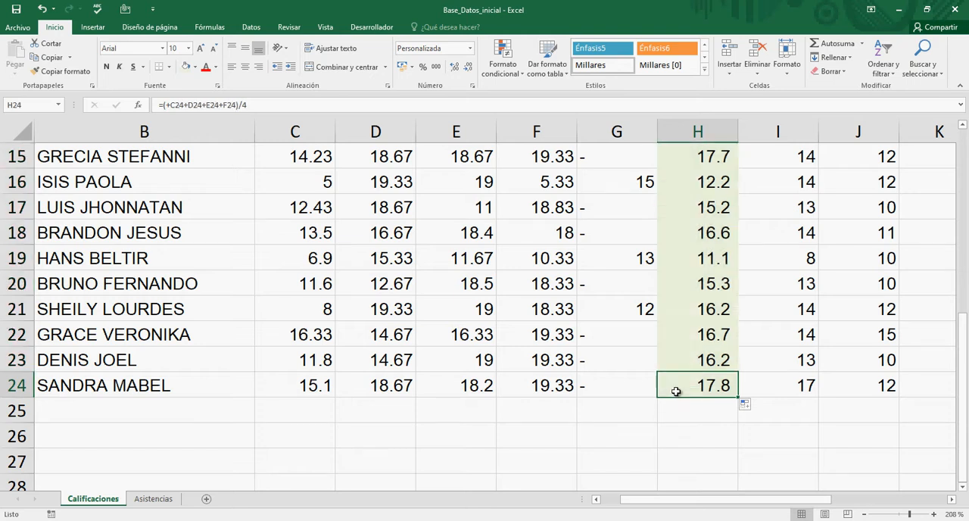
{"action": "key", "text": "Left"}
{"action": "key", "text": "Left"}
{"action": "key", "text": "Left"}
{"action": "key", "text": "Left"}
{"action": "key", "text": "Left"}
{"action": "key", "text": "Right"}
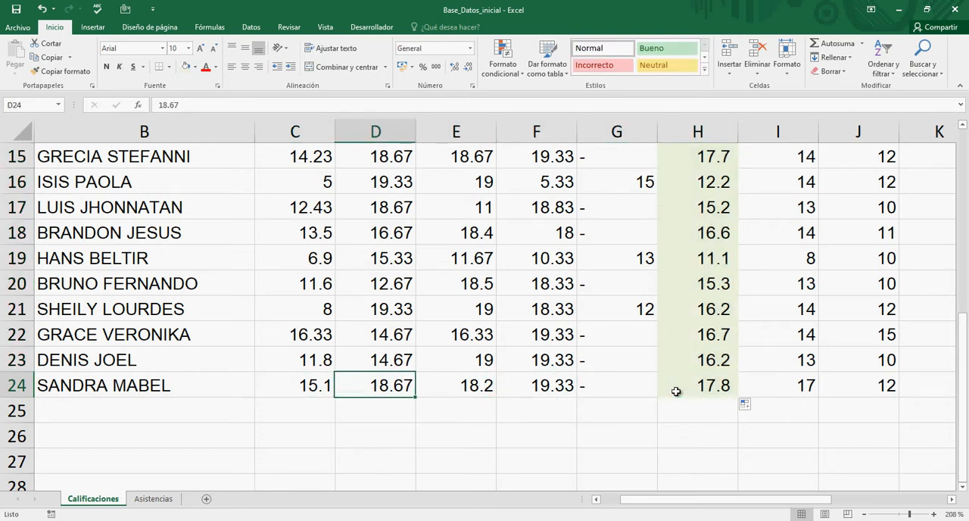
{"action": "key", "text": "Right"}
{"action": "key", "text": "Right"}
{"action": "key", "text": "Right"}
{"action": "key", "text": "Right"}
Step: Examine the copied averages up the P.C column from H24 to H3
{"action": "key", "text": "Up"}
{"action": "key", "text": "Up"}
{"action": "key", "text": "Up"}
{"action": "key", "text": "Up"}
{"action": "key", "text": "Up"}
{"action": "key", "text": "Up"}
{"action": "key", "text": "Up"}
{"action": "key", "text": "Up"}
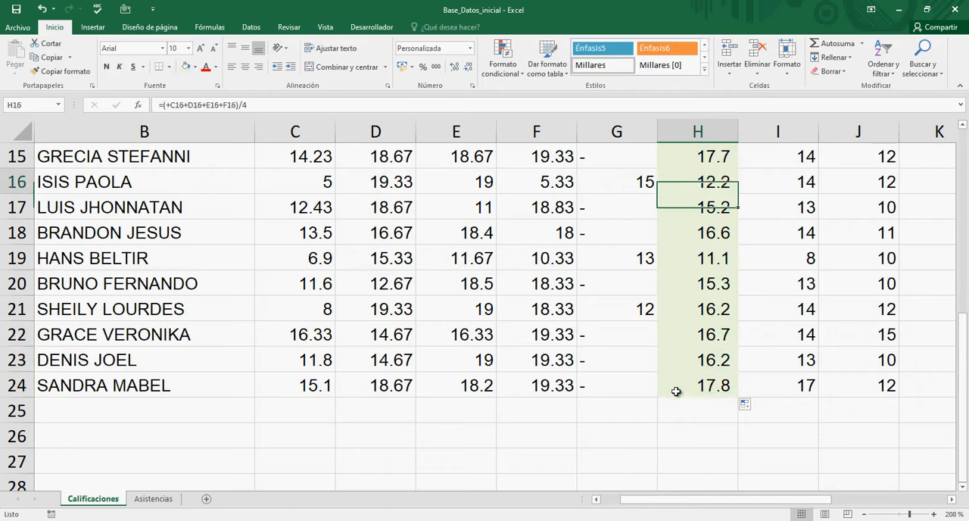
{"action": "key", "text": "Up"}
{"action": "key", "text": "Up"}
{"action": "key", "text": "Up"}
{"action": "key", "text": "Up"}
{"action": "key", "text": "Up"}
{"action": "key", "text": "Up"}
{"action": "key", "text": "Up"}
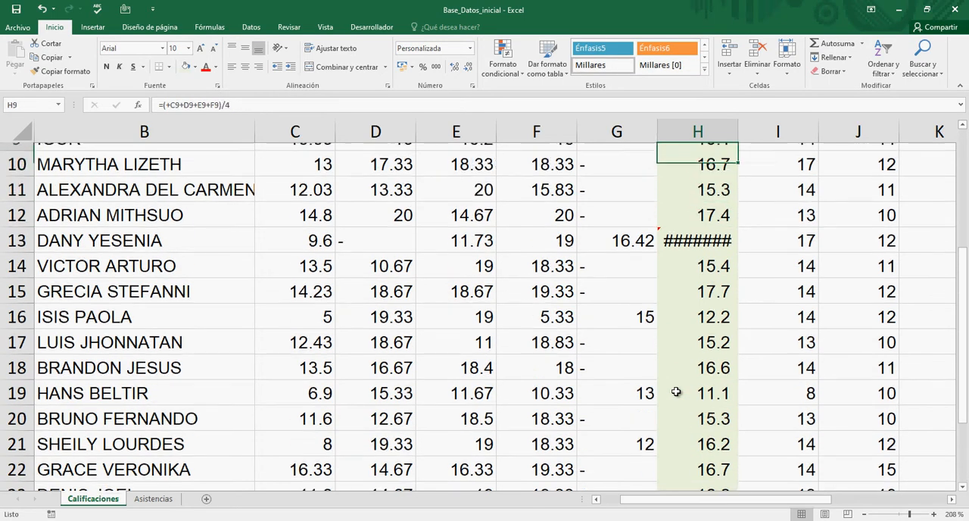
{"action": "key", "text": "Up"}
{"action": "key", "text": "Up"}
{"action": "key", "text": "Up"}
{"action": "key", "text": "Up"}
{"action": "key", "text": "Up"}
{"action": "key", "text": "Up"}
{"action": "key", "text": "Up"}
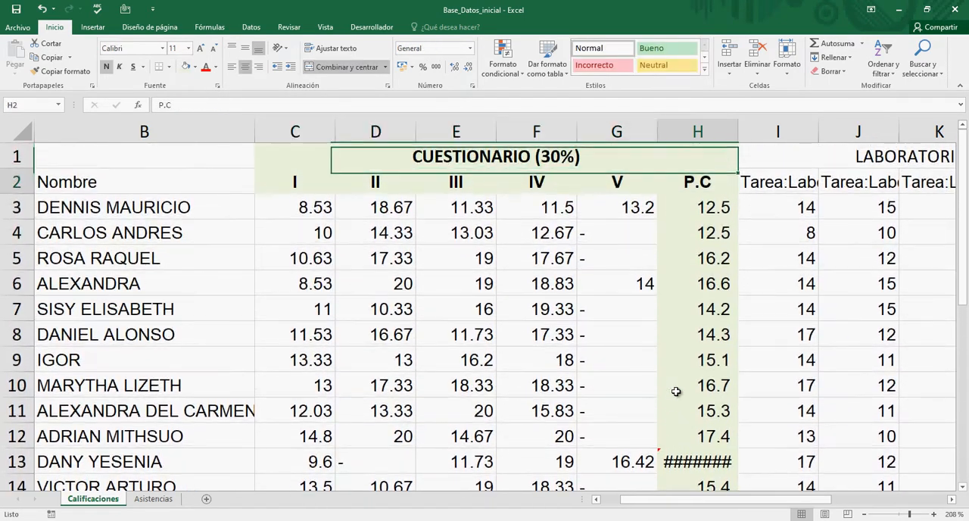
{"action": "key", "text": "Down"}
{"action": "key", "text": "Down"}
{"action": "key", "text": "Up"}
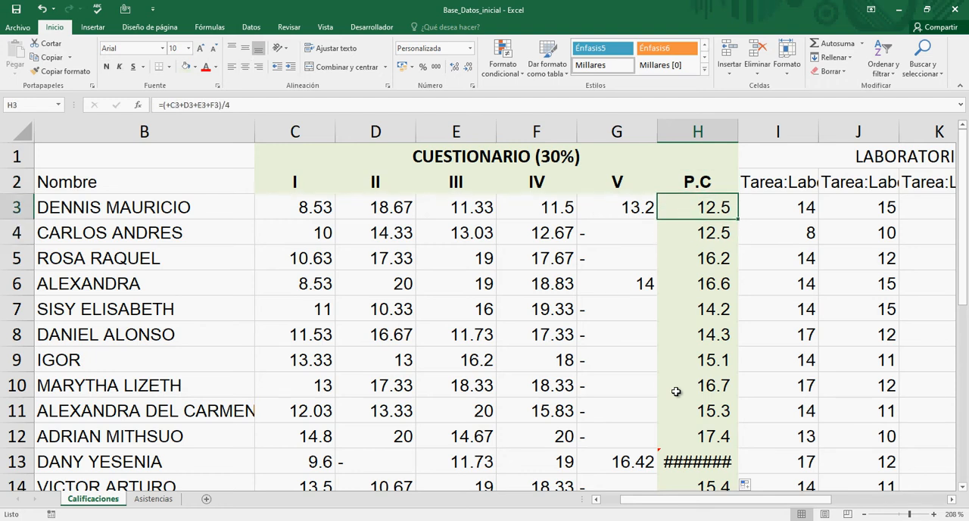
Step: Compare the first student's questionnaire scores in row 3 with the average in H3
{"action": "key", "text": "Left"}
{"action": "key", "text": "Left"}
{"action": "key", "text": "Left"}
{"action": "key", "text": "Left"}
{"action": "key", "text": "Left"}
{"action": "key", "text": "Right"}
{"action": "key", "text": "Right"}
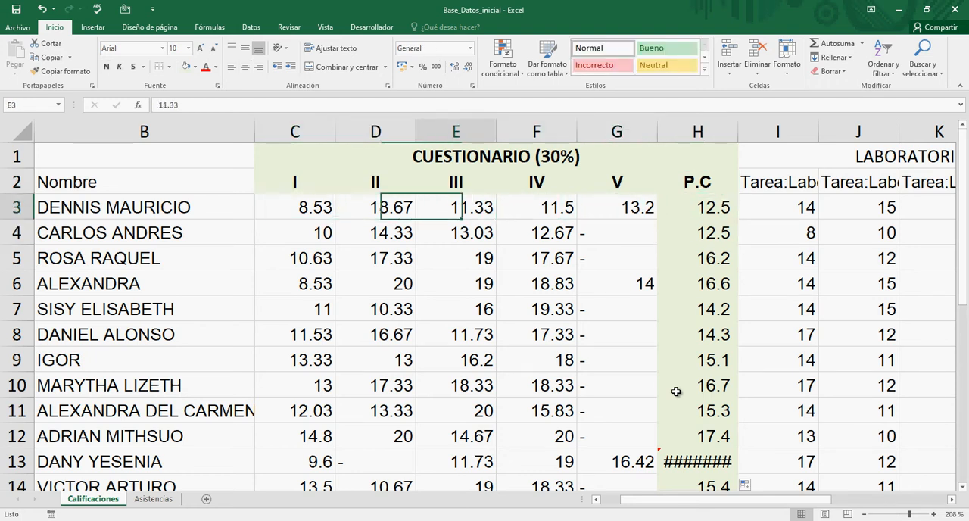
{"action": "key", "text": "Right"}
{"action": "key", "text": "Right"}
{"action": "key", "text": "Right"}
Step: Examine the copied averages down the P.C column from row 3 past the last student's row
{"action": "key", "text": "Down"}
{"action": "key", "text": "Down"}
{"action": "key", "text": "Down"}
{"action": "key", "text": "Down"}
{"action": "key", "text": "Down"}
{"action": "key", "text": "Down"}
{"action": "key", "text": "Down"}
{"action": "key", "text": "Down"}
{"action": "key", "text": "Down"}
{"action": "key", "text": "Down"}
{"action": "key", "text": "Down"}
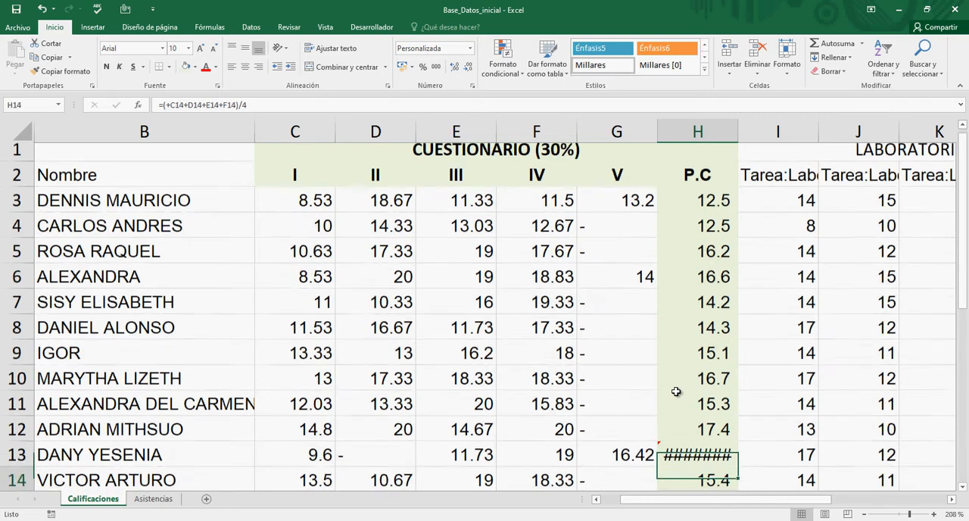
{"action": "key", "text": "Down"}
{"action": "key", "text": "Down"}
{"action": "key", "text": "Down"}
{"action": "key", "text": "Down"}
{"action": "key", "text": "Down"}
{"action": "key", "text": "Down"}
{"action": "key", "text": "Down"}
{"action": "key", "text": "Down"}
{"action": "key", "text": "Down"}
{"action": "key", "text": "Down"}
{"action": "key", "text": "Down"}
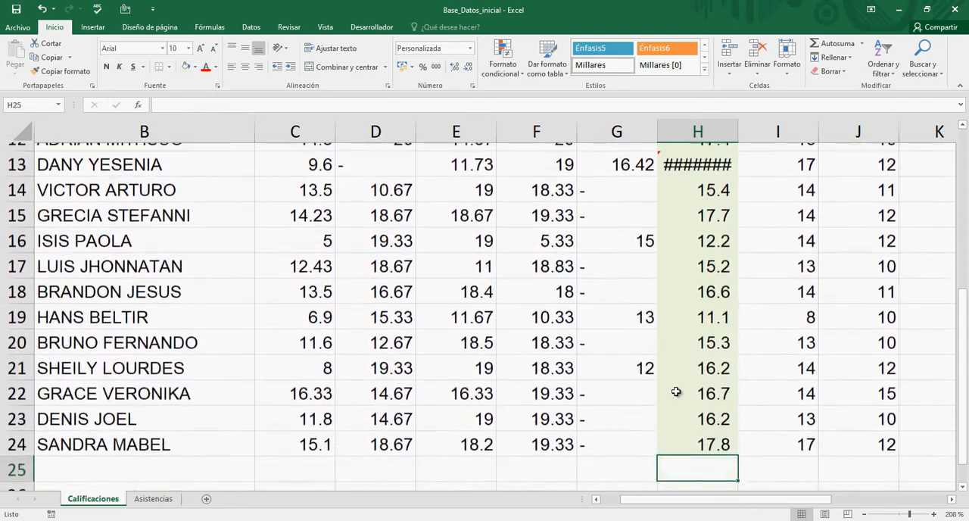
Step: Compare the last student's questionnaire scores in row 24 with the average in H24
{"action": "key", "text": "Up"}
{"action": "key", "text": "Up"}
{"action": "key", "text": "Down"}
{"action": "key", "text": "Left"}
{"action": "key", "text": "Left"}
{"action": "key", "text": "Left"}
{"action": "key", "text": "Left"}
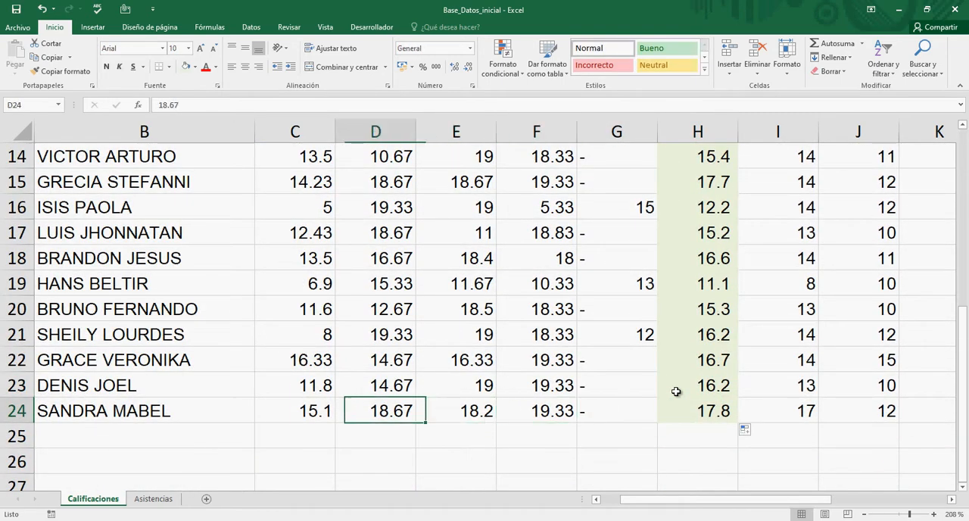
{"action": "key", "text": "Left"}
{"action": "key", "text": "Right"}
{"action": "key", "text": "Right"}
{"action": "key", "text": "Right"}
{"action": "key", "text": "Right"}
{"action": "key", "text": "Right"}
{"action": "key", "text": "Up"}
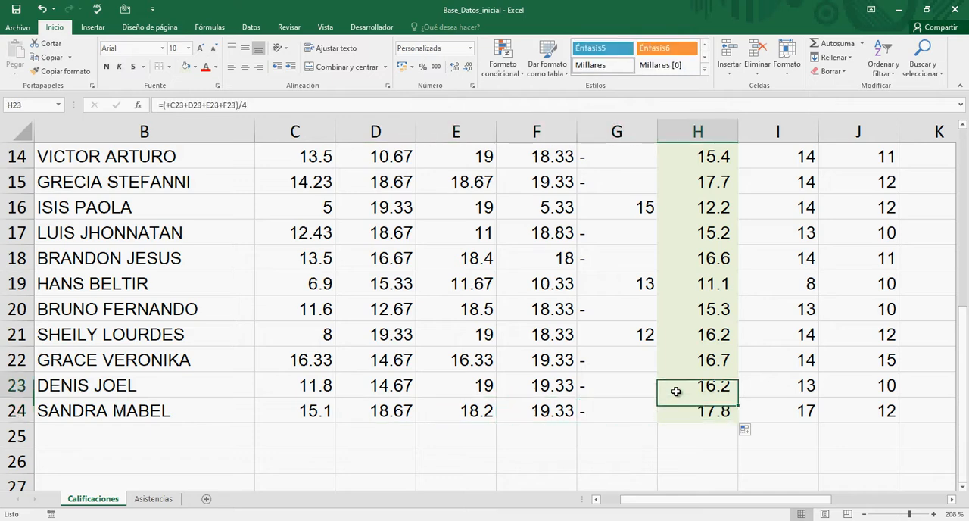
Step: Review the averages back up the P.C column and stop at the result in H13
{"action": "key", "text": "Up"}
{"action": "key", "text": "Up"}
{"action": "key", "text": "Up"}
{"action": "key", "text": "Up"}
{"action": "key", "text": "Up"}
{"action": "key", "text": "Up"}
{"action": "key", "text": "Up"}
{"action": "key", "text": "Up"}
{"action": "key", "text": "Up"}
{"action": "key", "text": "Up"}
{"action": "key", "text": "Up"}
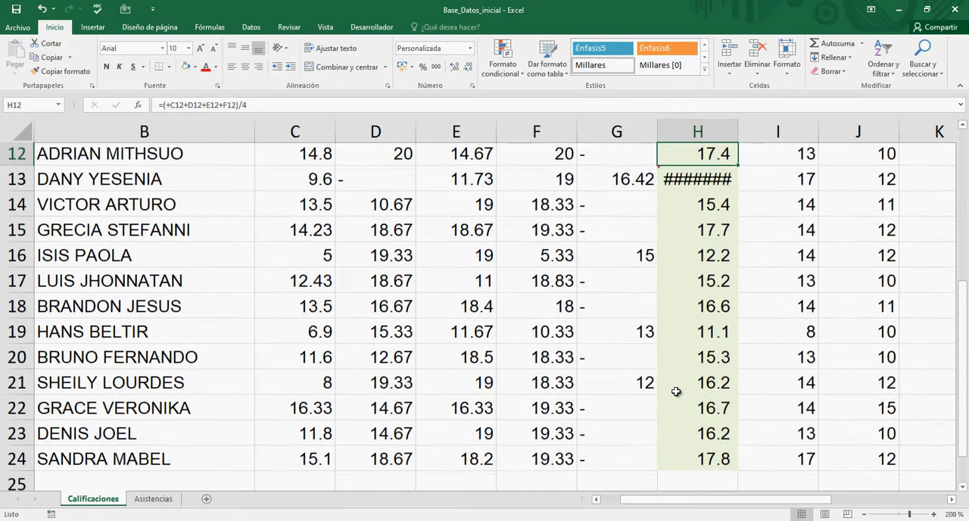
{"action": "key", "text": "Up"}
{"action": "key", "text": "Up"}
{"action": "key", "text": "Down"}
{"action": "key", "text": "Down"}
{"action": "key", "text": "Down"}
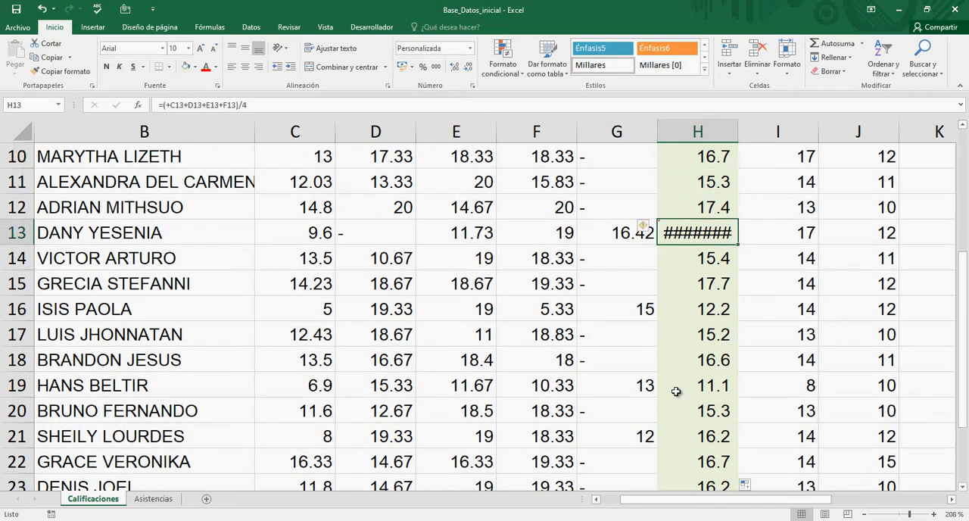
Step: Check the row 13 student's questionnaire scores, cell by cell, against the formula in H13
{"action": "key", "text": "Left"}
{"action": "key", "text": "Left"}
{"action": "key", "text": "Left"}
{"action": "key", "text": "Left"}
{"action": "key", "text": "Left"}
{"action": "key", "text": "Left"}
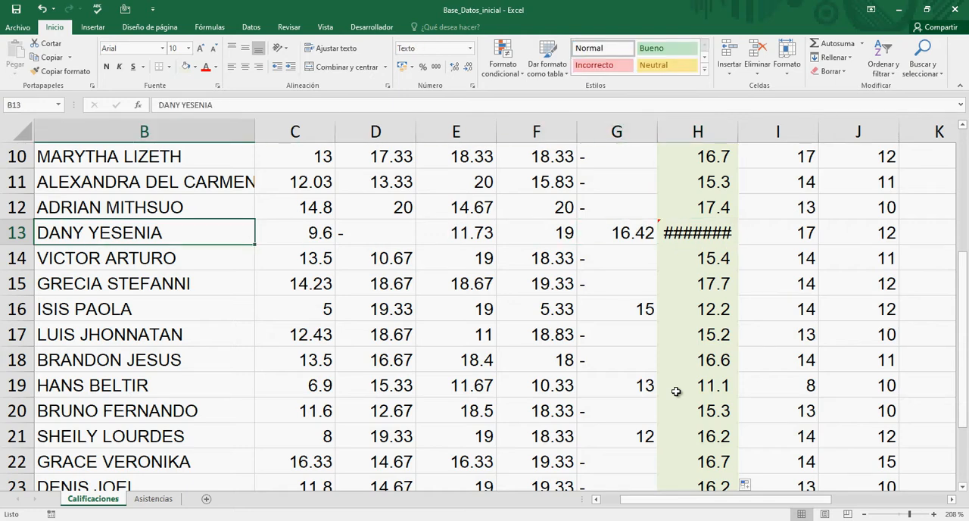
{"action": "key", "text": "Right"}
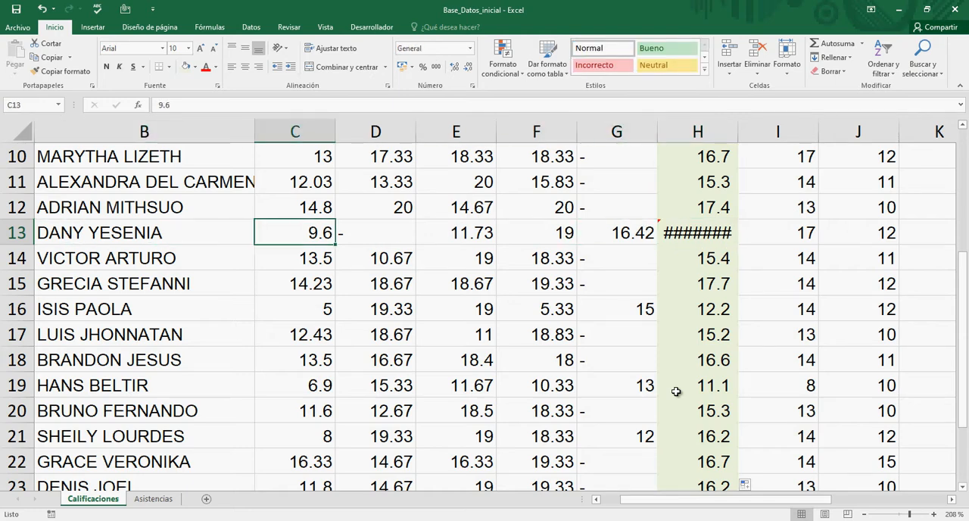
{"action": "key", "text": "Right"}
{"action": "key", "text": "Right"}
{"action": "key", "text": "Right"}
{"action": "key", "text": "Right"}
{"action": "key", "text": "Right"}
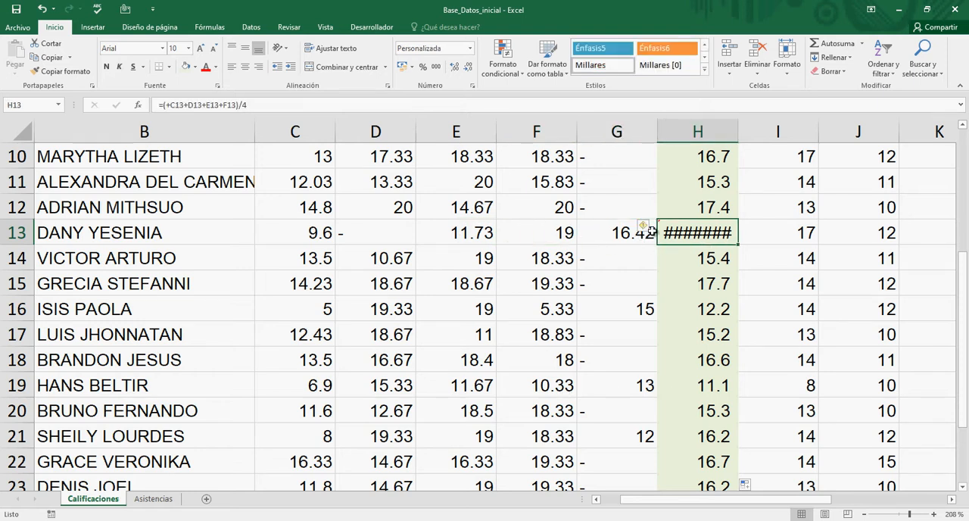
Step: Read the error explanation for the average formula in H13
{"action": "mouse_move", "coordinate": [649, 231]}
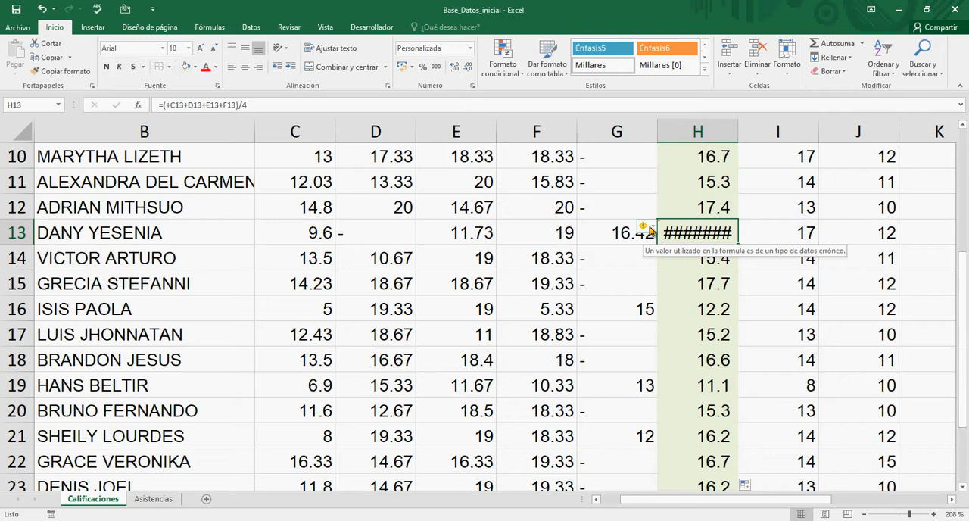
{"action": "left_click", "coordinate": [690, 254]}
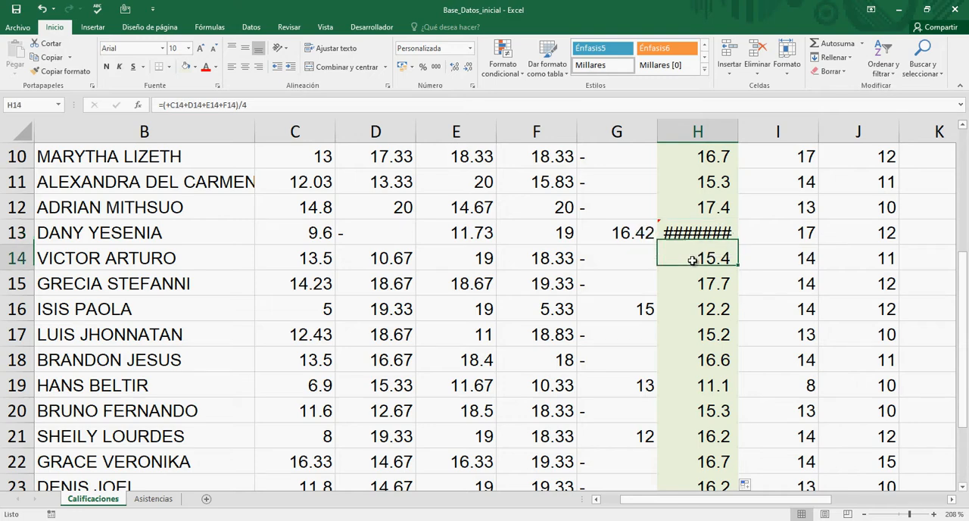
{"action": "left_click", "coordinate": [694, 232]}
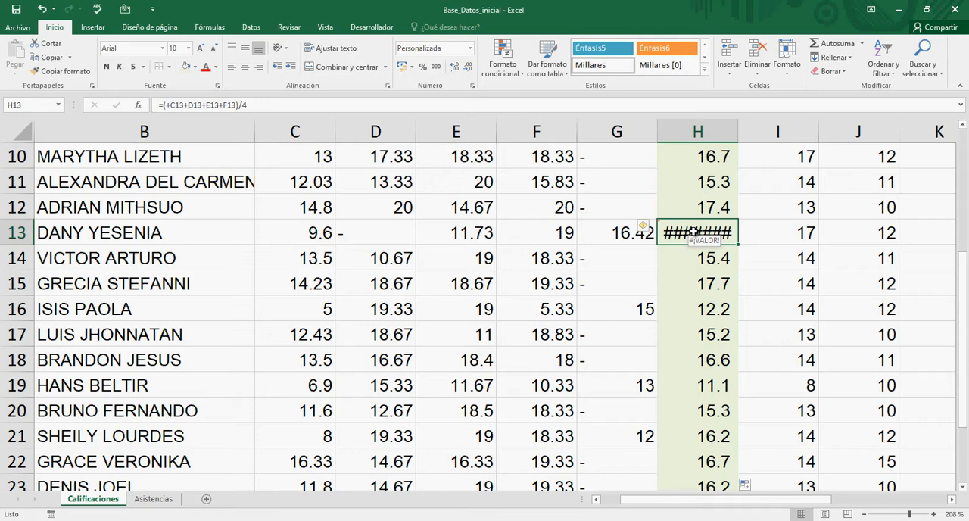
Step: Inspect the entry in D13 and compare it with the other students' scores above it in column D
{"action": "key", "text": "Left"}
{"action": "key", "text": "Left"}
{"action": "key", "text": "Left"}
{"action": "key", "text": "Left"}
{"action": "key", "text": "Left"}
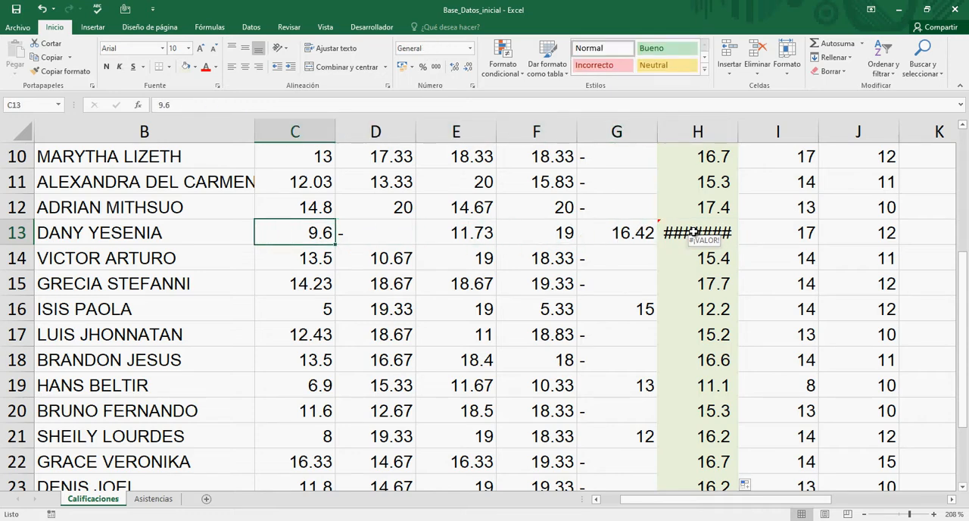
{"action": "key", "text": "Right"}
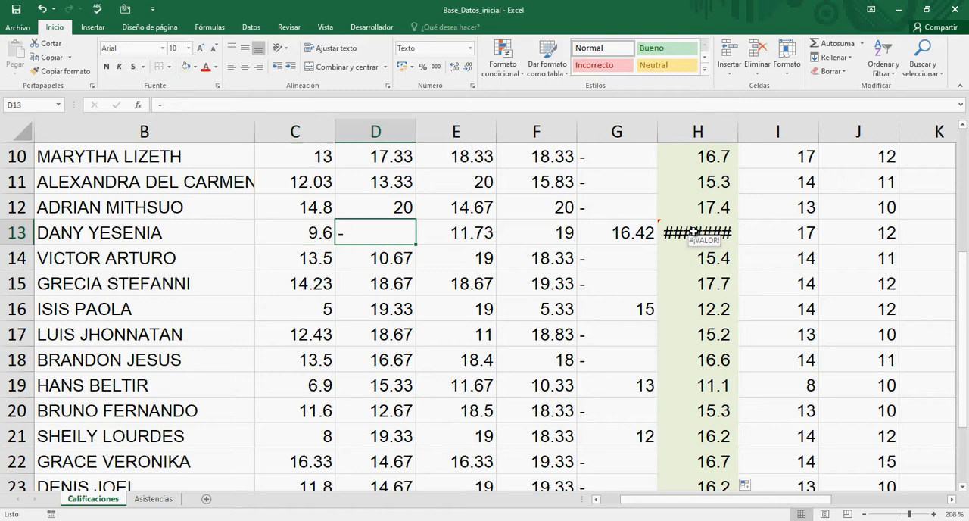
{"action": "key", "text": "Up"}
{"action": "key", "text": "Up"}
{"action": "key", "text": "Up"}
{"action": "key", "text": "Up"}
{"action": "key", "text": "Down"}
{"action": "key", "text": "Down"}
{"action": "key", "text": "Down"}
{"action": "key", "text": "Down"}
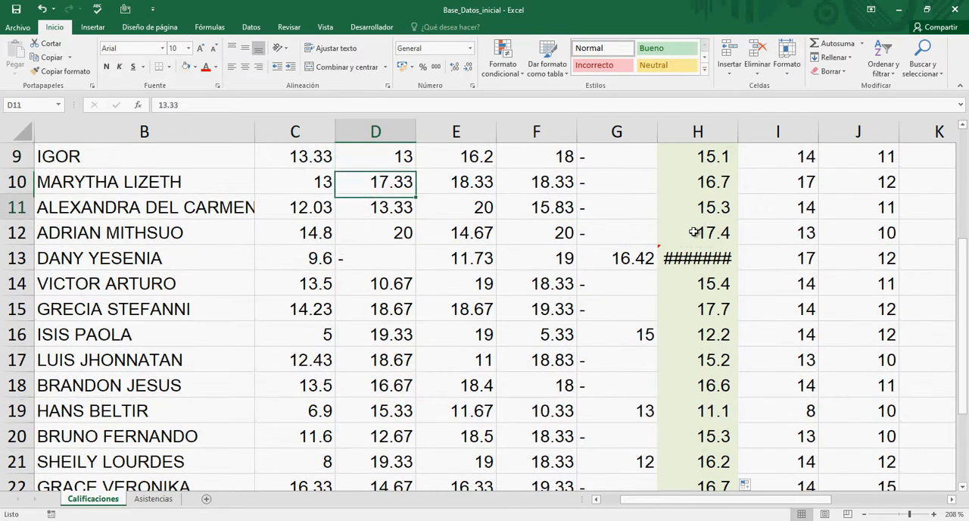
Step: Compare the row 13 scores in E13 and F13 with those above them, ending at the formula in H13
{"action": "key", "text": "Left"}
{"action": "key", "text": "Left"}
{"action": "key", "text": "Right"}
{"action": "key", "text": "Right"}
{"action": "key", "text": "Right"}
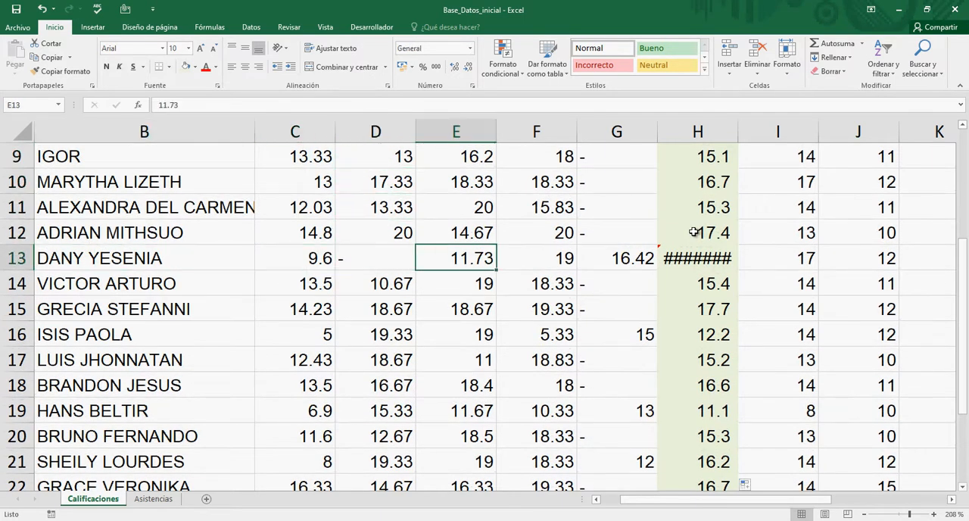
{"action": "key", "text": "Up"}
{"action": "key", "text": "Up"}
{"action": "key", "text": "Down"}
{"action": "key", "text": "Right"}
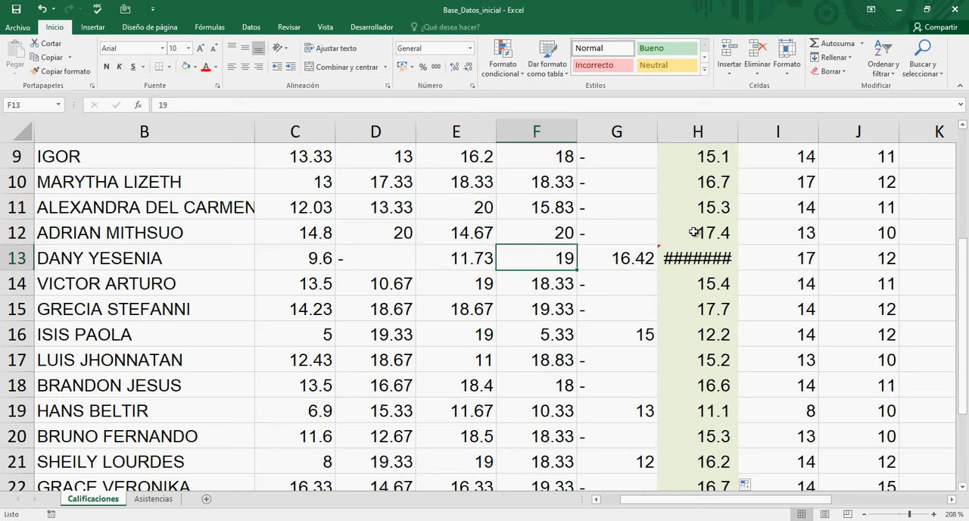
{"action": "key", "text": "Up"}
{"action": "key", "text": "Up"}
{"action": "key", "text": "Down"}
{"action": "key", "text": "Down"}
{"action": "key", "text": "Right"}
{"action": "key", "text": "Right"}
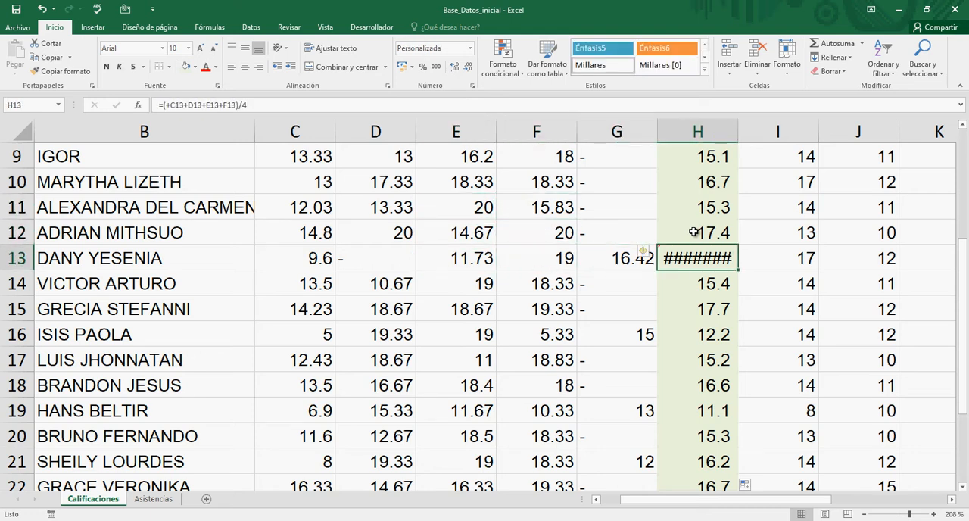
{"action": "key", "text": "Down"}
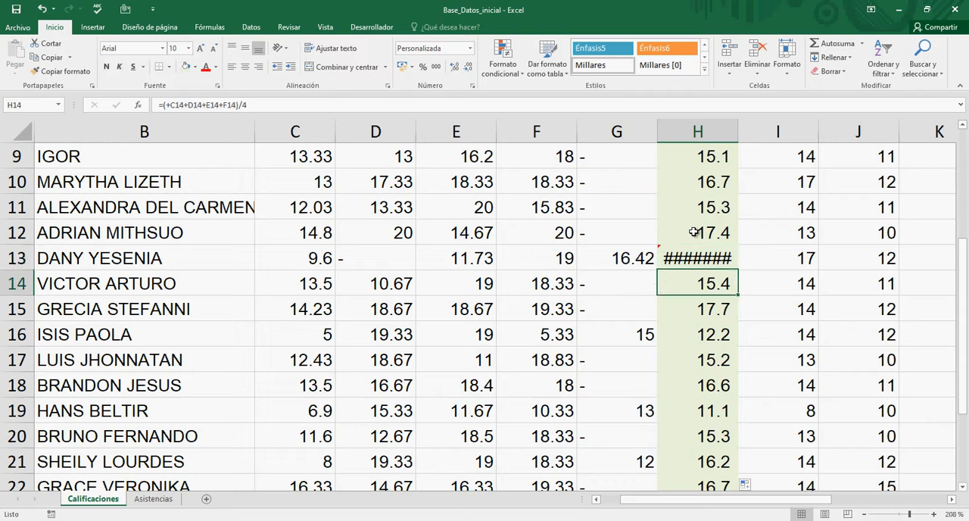
{"action": "key", "text": "Up"}
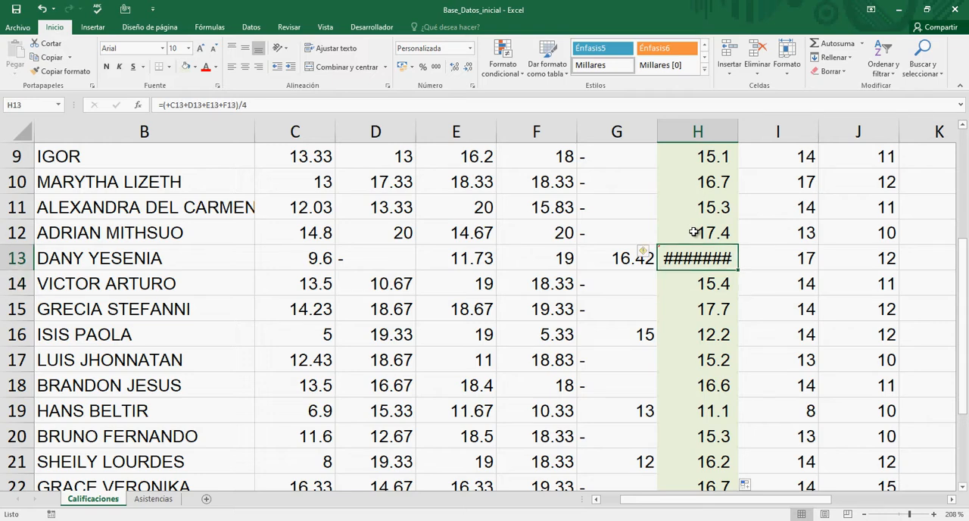
Step: Inspect the cell references in the H13 average formula and the D13 entry it uses, leaving the formula as is
{"action": "key", "text": "F2"}
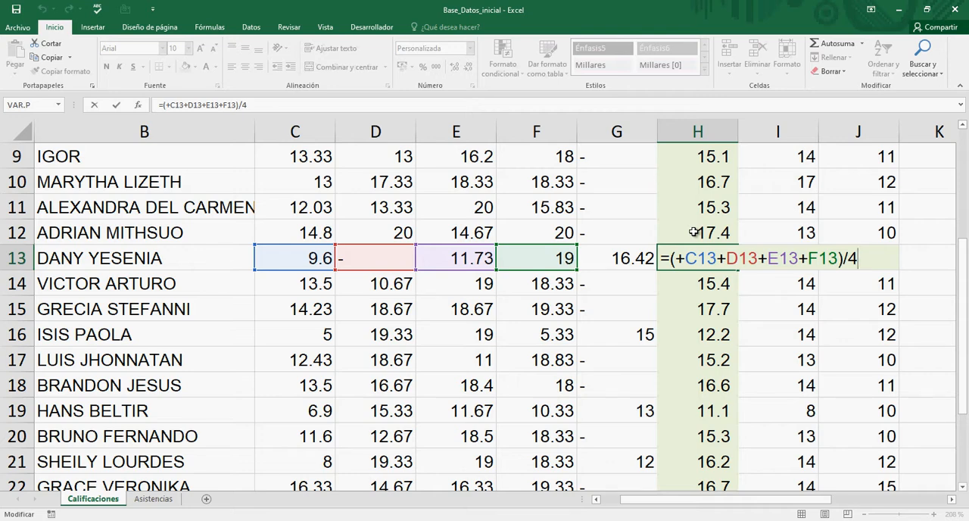
{"action": "key", "text": "Left"}
{"action": "key", "text": "Left"}
{"action": "key", "text": "Left"}
{"action": "key", "text": "Left"}
{"action": "key", "text": "Left"}
{"action": "key", "text": "Left"}
{"action": "key", "text": "Left"}
{"action": "key", "text": "Left"}
{"action": "key", "text": "Left"}
{"action": "key", "text": "Left"}
{"action": "key", "text": "Left"}
{"action": "key", "text": "Left"}
{"action": "key", "text": "Left"}
{"action": "key", "text": "Left"}
{"action": "key", "text": "Left"}
{"action": "key", "text": "Left"}
{"action": "key", "text": "Left"}
{"action": "key", "text": "Left"}
{"action": "key", "text": "Left"}
{"action": "key", "text": "Left"}
{"action": "key", "text": "Return"}
{"action": "key", "text": "Up"}
{"action": "key", "text": "Left"}
{"action": "key", "text": "Left"}
{"action": "key", "text": "Left"}
{"action": "key", "text": "Left"}
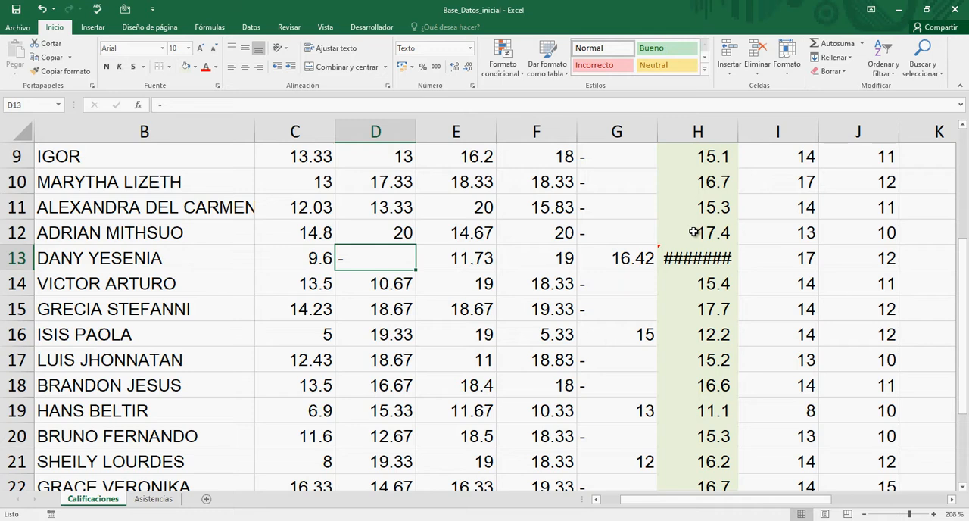
{"action": "key", "text": "Right"}
{"action": "key", "text": "Right"}
{"action": "key", "text": "Right"}
{"action": "key", "text": "Right"}
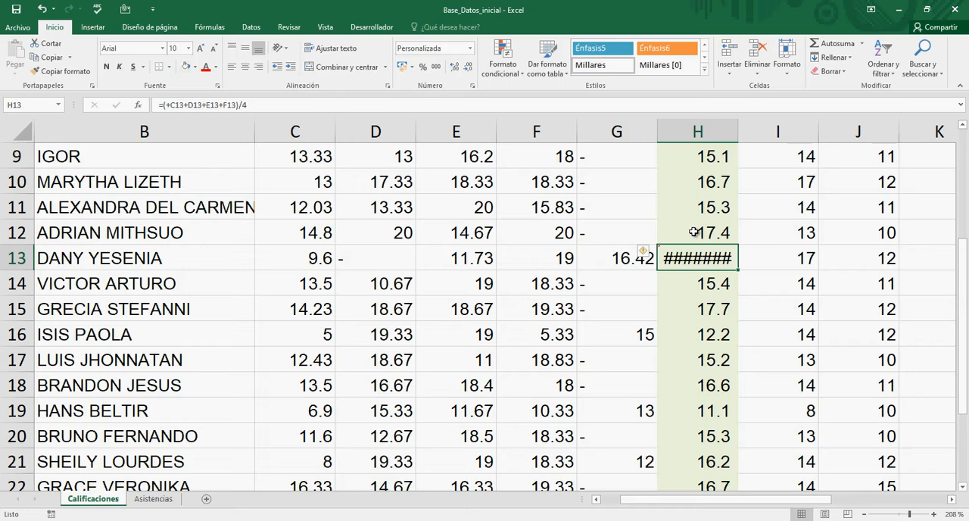
Step: Examine the averages around H13 and up the P.C column to the first student's formula in H3
{"action": "key", "text": "Up"}
{"action": "key", "text": "Up"}
{"action": "key", "text": "Down"}
{"action": "key", "text": "Down"}
{"action": "key", "text": "Up"}
{"action": "key", "text": "Up"}
{"action": "key", "text": "Up"}
{"action": "key", "text": "Up"}
{"action": "key", "text": "Up"}
{"action": "key", "text": "Up"}
{"action": "key", "text": "Up"}
{"action": "key", "text": "Up"}
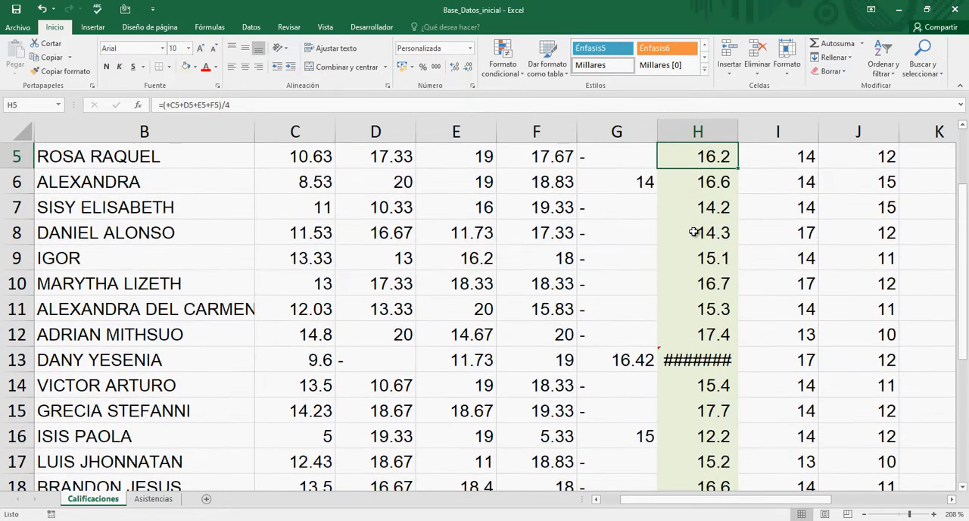
{"action": "key", "text": "Up"}
{"action": "key", "text": "Up"}
{"action": "key", "text": "Up"}
{"action": "key", "text": "Up"}
{"action": "key", "text": "Up"}
{"action": "key", "text": "Up"}
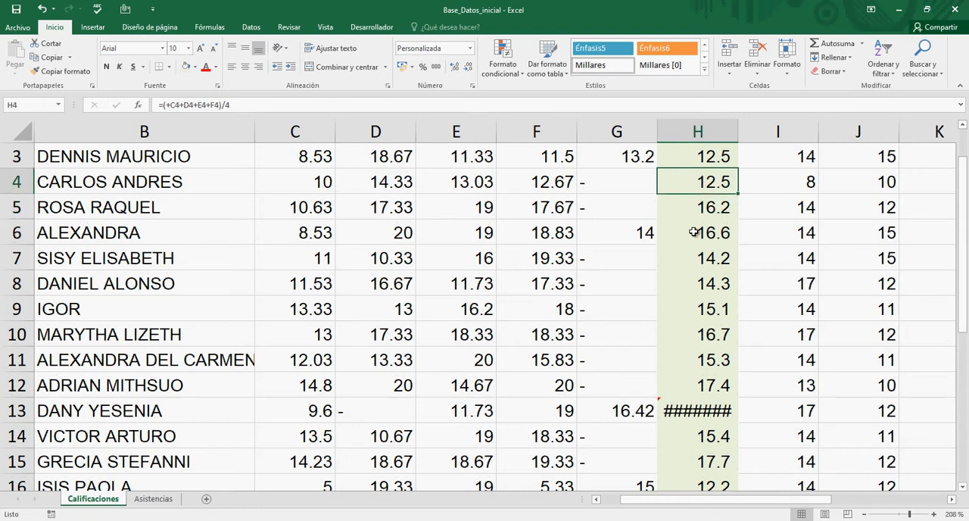
{"action": "key", "text": "Down"}
{"action": "key", "text": "Down"}
{"action": "key", "text": "Down"}
{"action": "key", "text": "Up"}
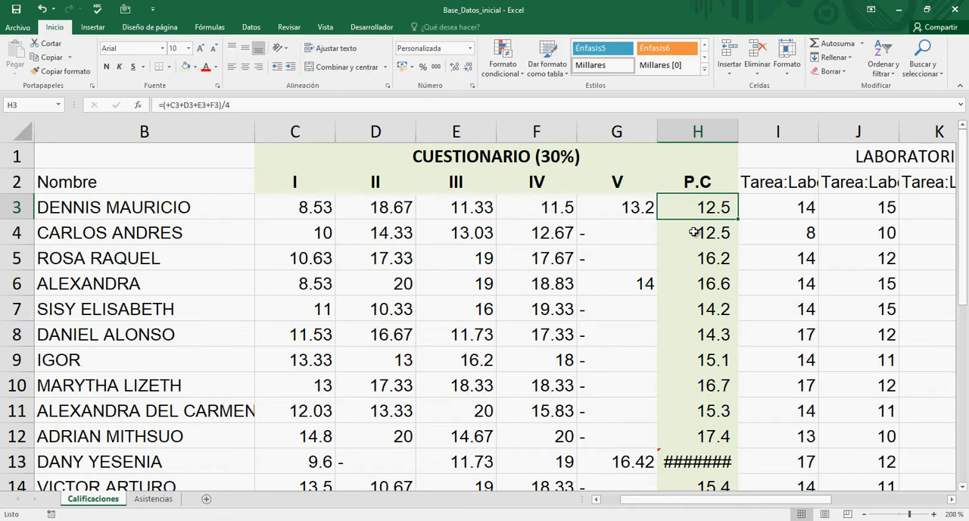
Step: Fill the LABORATORIOS (40%) heading and its subheadings in I1:M2 with the lightest orange theme colour
{"action": "key", "text": "Right"}
{"action": "key", "text": "Right"}
{"action": "key", "text": "Right"}
{"action": "key", "text": "Right"}
{"action": "key", "text": "Right"}
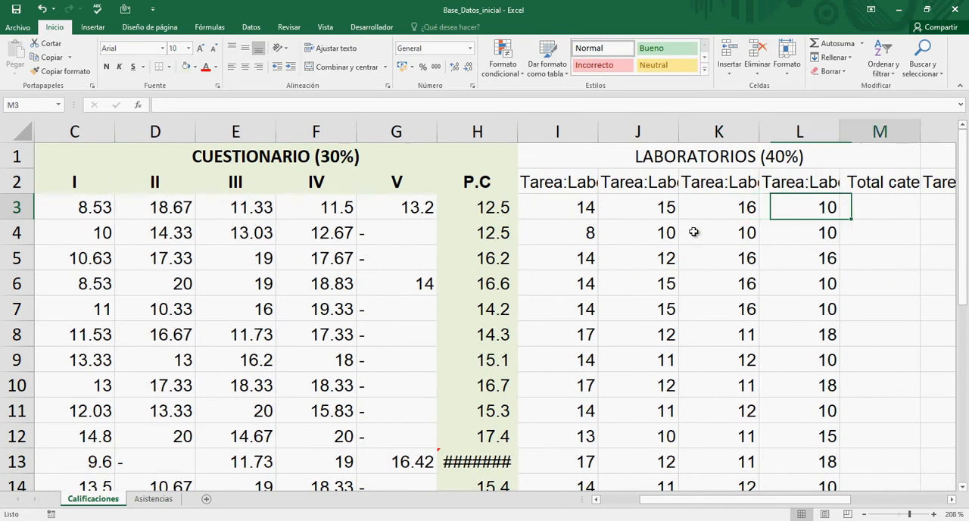
{"action": "key", "text": "Left"}
{"action": "key", "text": "Left"}
{"action": "key", "text": "Up"}
{"action": "key", "text": "Up"}
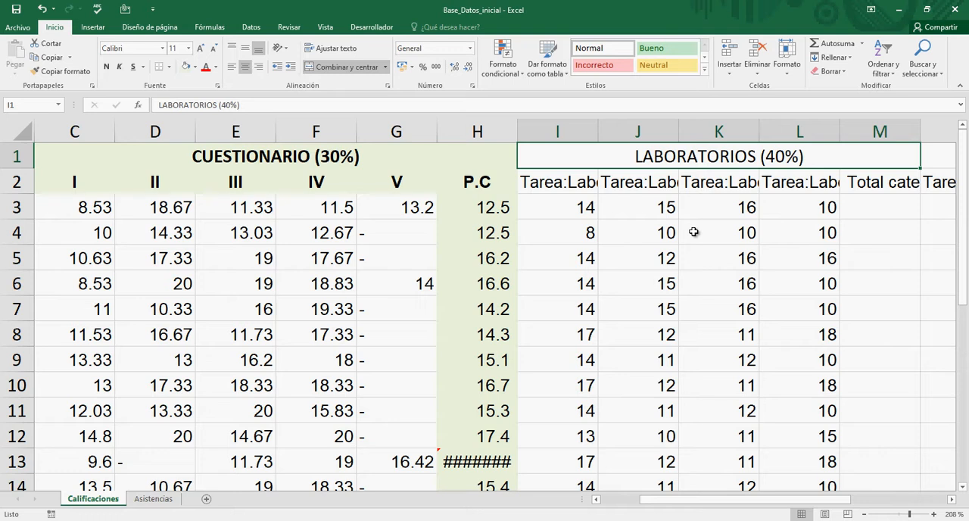
{"action": "key", "text": "shift+Down"}
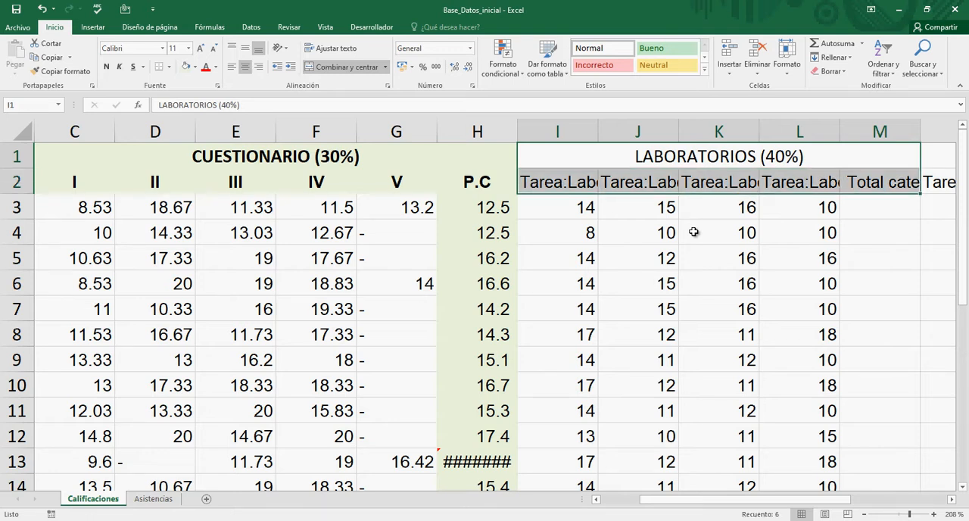
{"action": "left_click", "coordinate": [195, 69]}
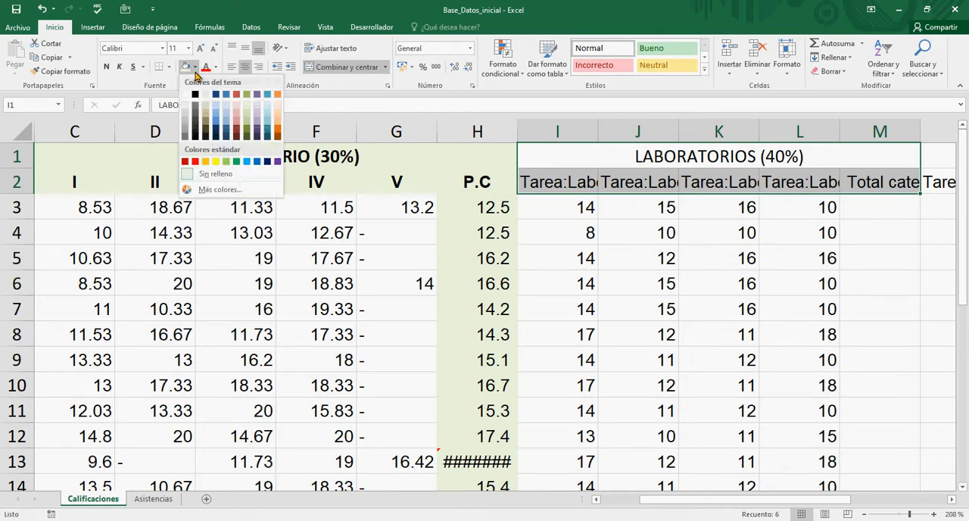
{"action": "left_click", "coordinate": [278, 103]}
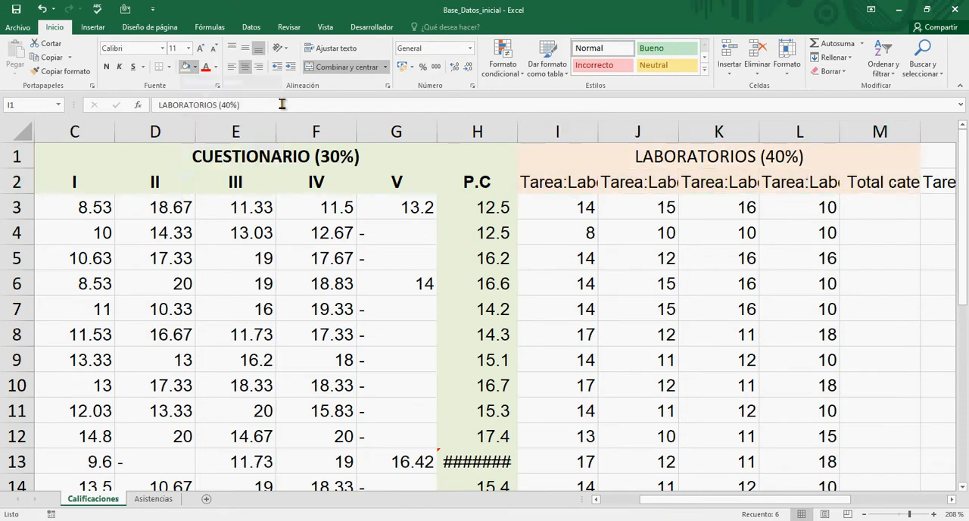
Step: Apply the same light orange fill to the laboratory total cells M3:M24
{"action": "left_click", "coordinate": [879, 203]}
{"action": "scroll", "coordinate": [875, 302], "scroll_direction": "down", "scroll_amount": 5}
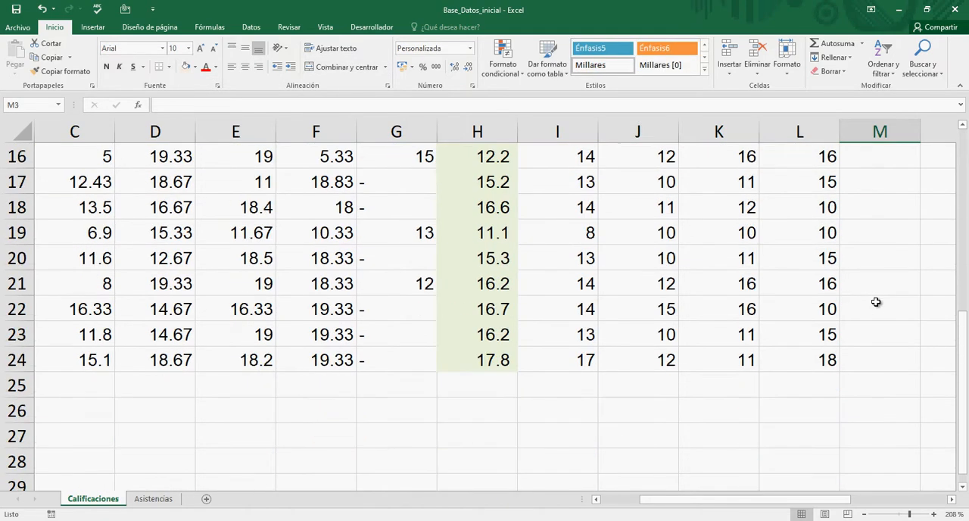
{"action": "left_click", "coordinate": [883, 359], "text": "shift"}
{"action": "scroll", "coordinate": [894, 325], "scroll_direction": "up", "scroll_amount": 5}
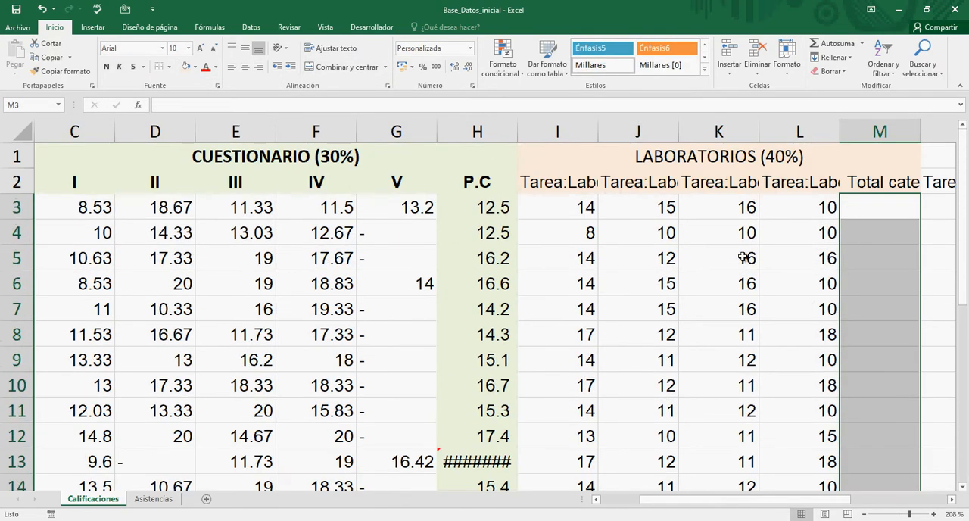
{"action": "left_click", "coordinate": [186, 67]}
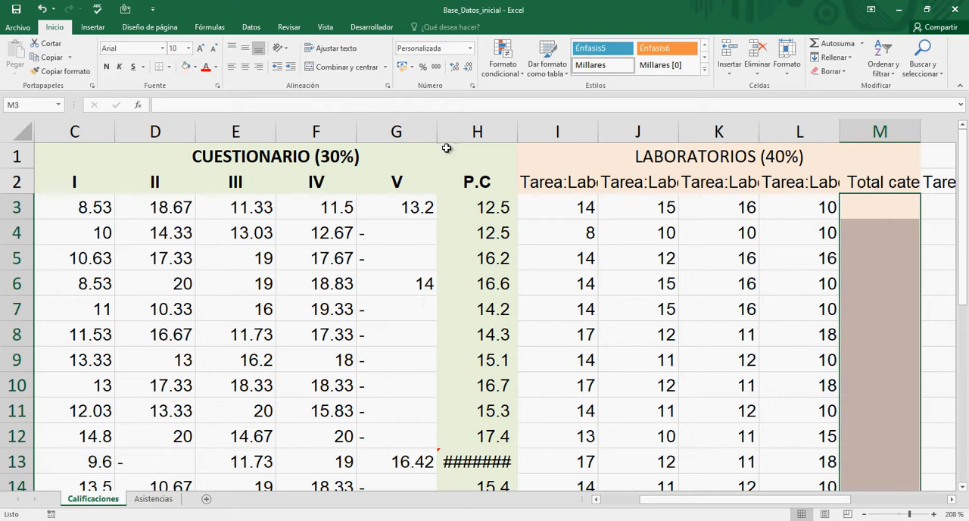
Step: Replace the first laboratory subheading in I2 with the Roman numeral I
{"action": "left_click", "coordinate": [793, 232]}
{"action": "key", "text": "Up"}
{"action": "key", "text": "Up"}
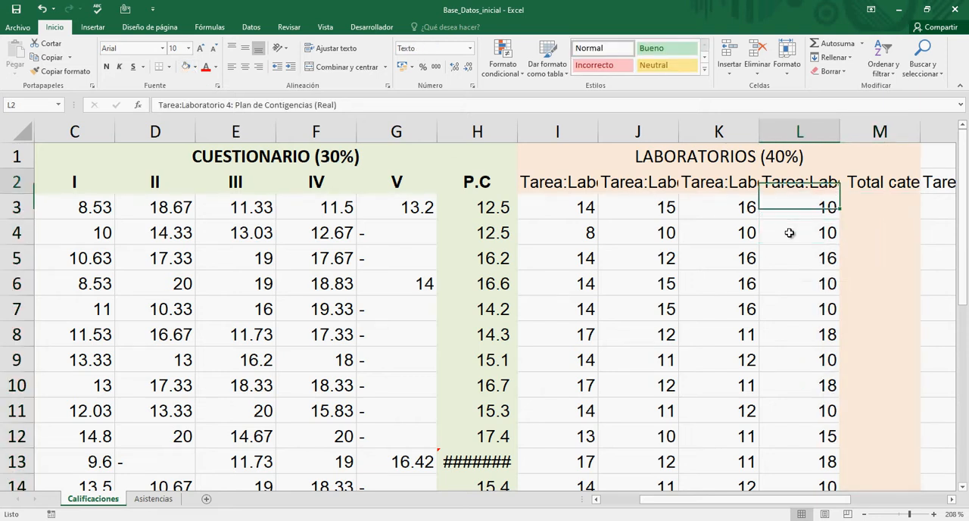
{"action": "key", "text": "Up"}
{"action": "key", "text": "Down"}
{"action": "key", "text": "Left"}
{"action": "key", "text": "Left"}
{"action": "key", "text": "Left"}
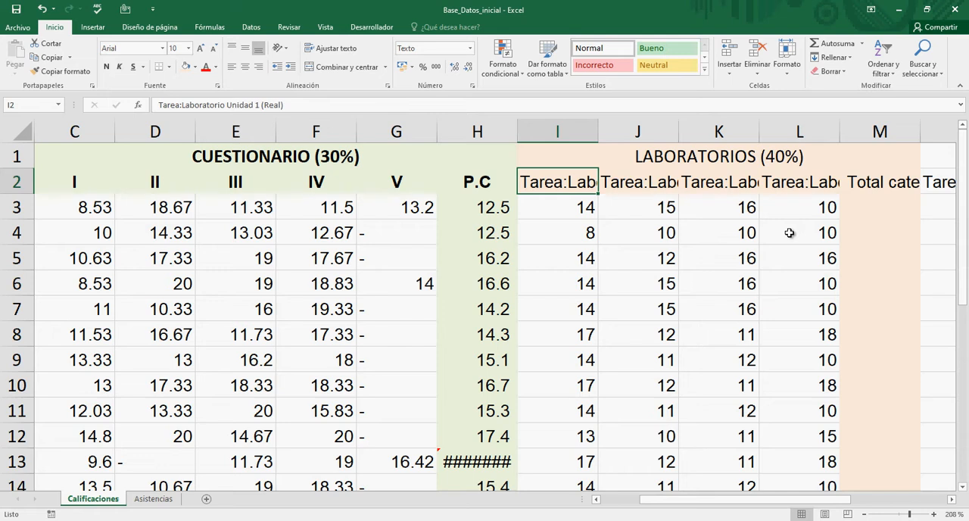
{"action": "key", "text": "F2"}
{"action": "key", "text": "shift+Home"}
{"action": "type", "text": "I"}
{"action": "key", "text": "Return"}
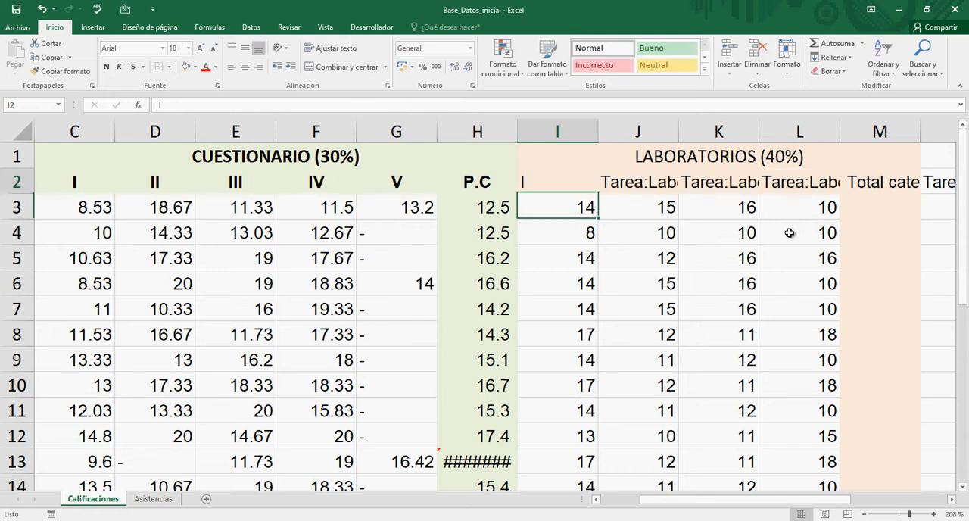
Step: Replace the second laboratory subheading in J2 with II
{"action": "key", "text": "Up"}
{"action": "key", "text": "Right"}
{"action": "key", "text": "F2"}
{"action": "key", "text": "shift+Home"}
{"action": "type", "text": "II"}
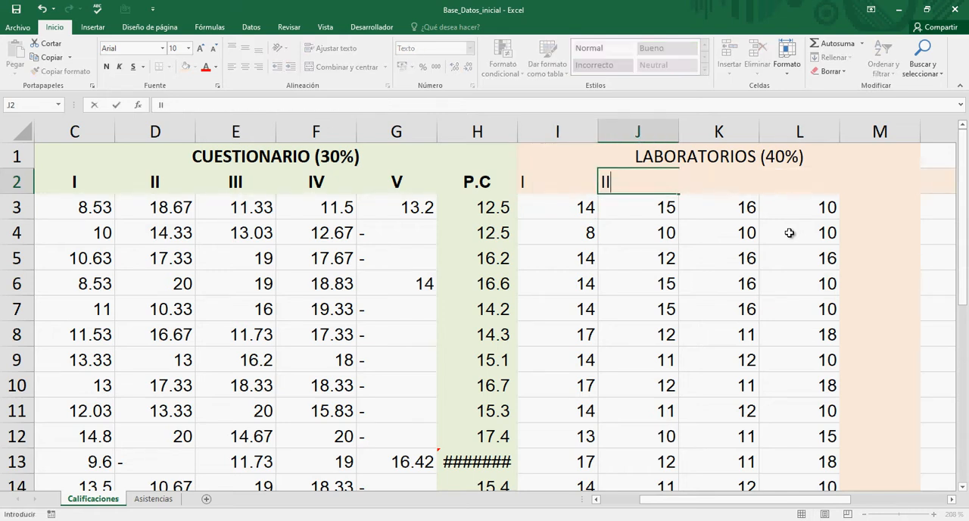
{"action": "key", "text": "Return"}
Step: Replace the third laboratory subheading in K2 with III
{"action": "key", "text": "Up"}
{"action": "key", "text": "Right"}
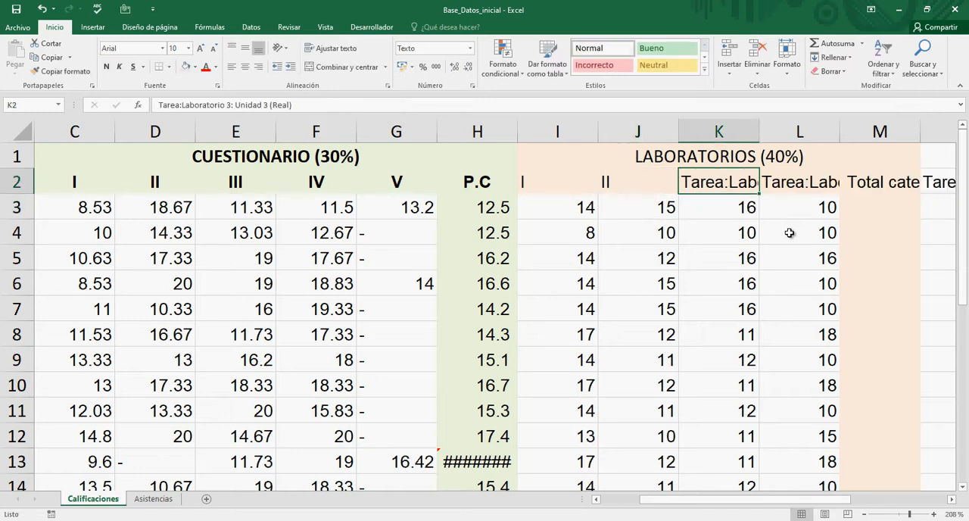
{"action": "key", "text": "F2"}
{"action": "key", "text": "shift+Home"}
{"action": "type", "text": "III"}
{"action": "key", "text": "Return"}
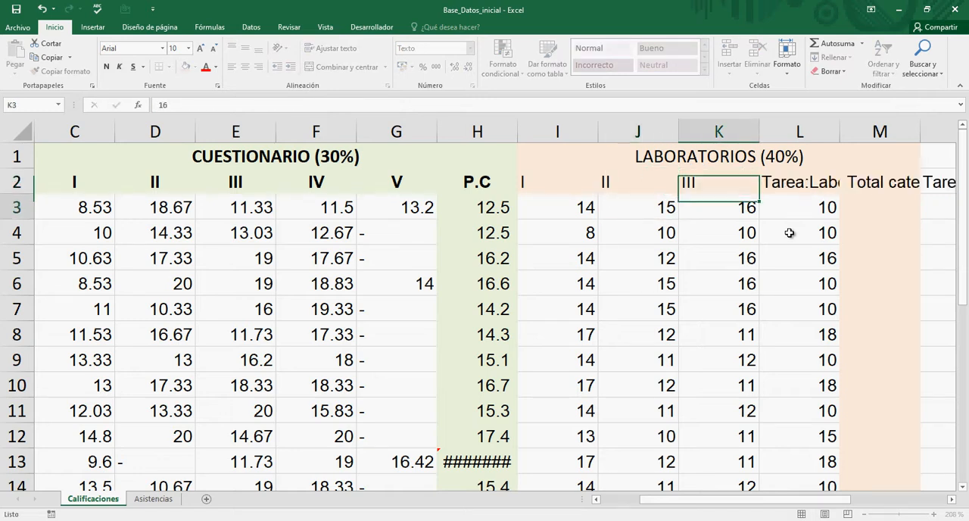
Step: Replace the fourth laboratory subheading in L2 with IV
{"action": "key", "text": "Up"}
{"action": "key", "text": "Right"}
{"action": "key", "text": "F2"}
{"action": "key", "text": "shift+Home"}
{"action": "type", "text": "I"}
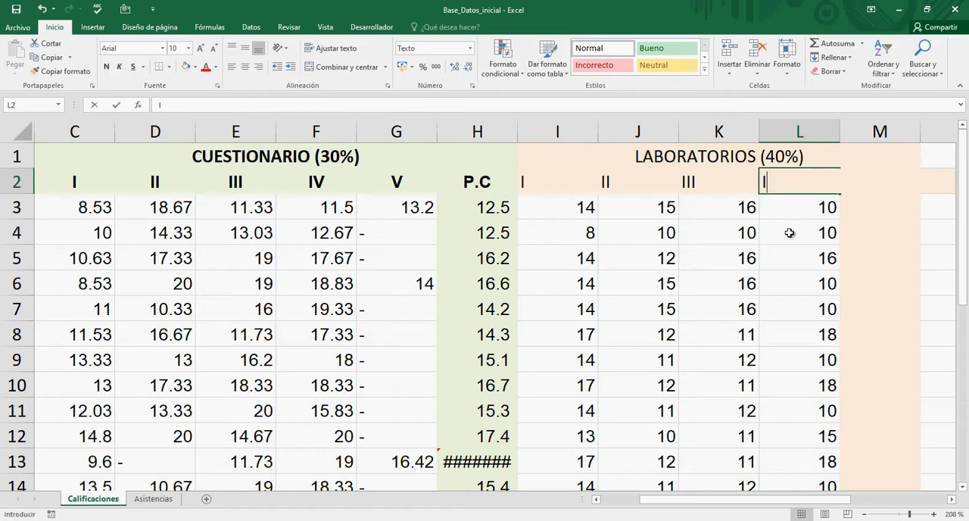
{"action": "type", "text": "V"}
{"action": "key", "text": "Return"}
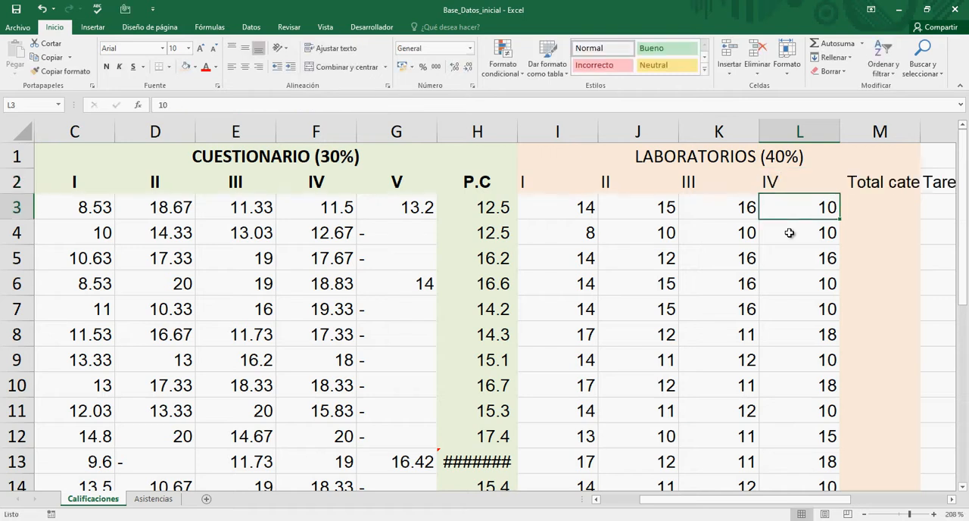
Step: Centre the LABORATORIOS (40%) heading and its subheadings in I1:M2 and make them bold
{"action": "key", "text": "Up"}
{"action": "key", "text": "Left"}
{"action": "key", "text": "Left"}
{"action": "key", "text": "Left"}
{"action": "key", "text": "Up"}
{"action": "key", "text": "shift+Down"}
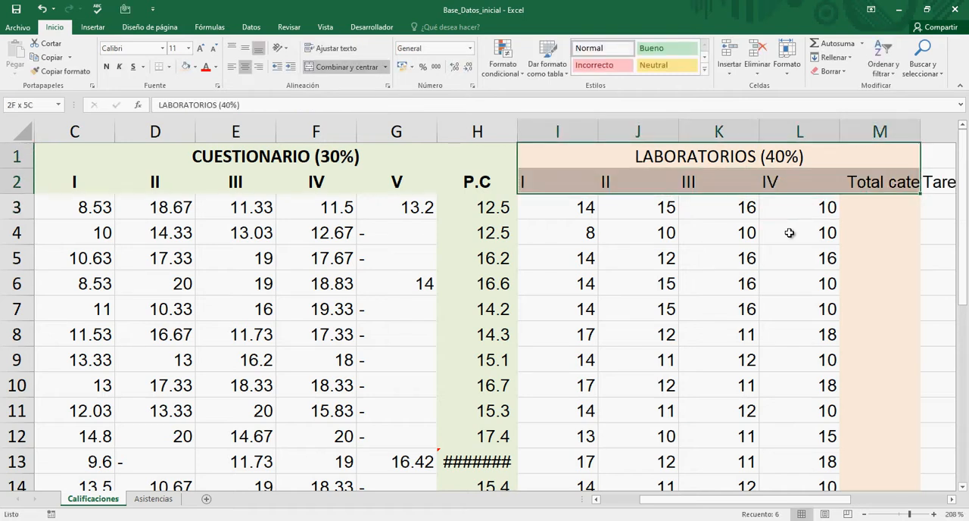
{"action": "left_click", "coordinate": [231, 67]}
{"action": "left_click", "coordinate": [245, 67]}
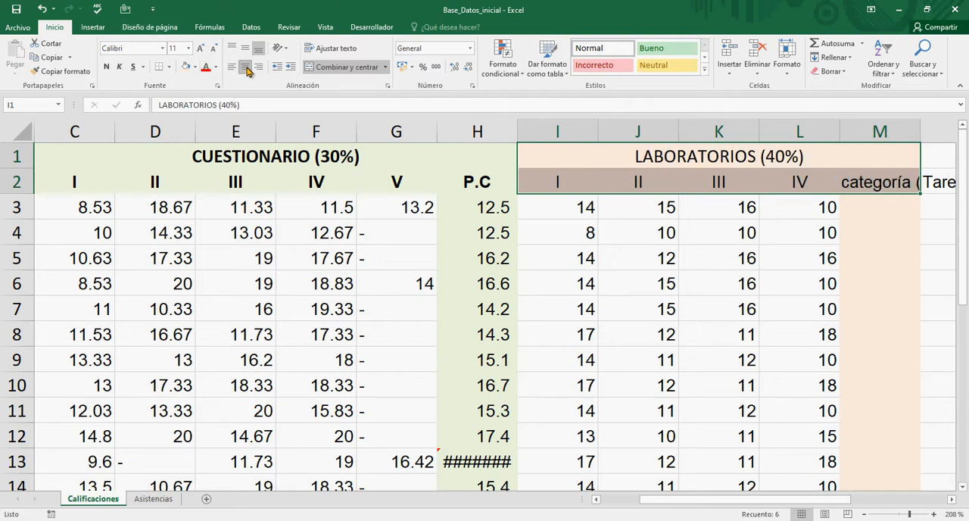
{"action": "left_click", "coordinate": [107, 66]}
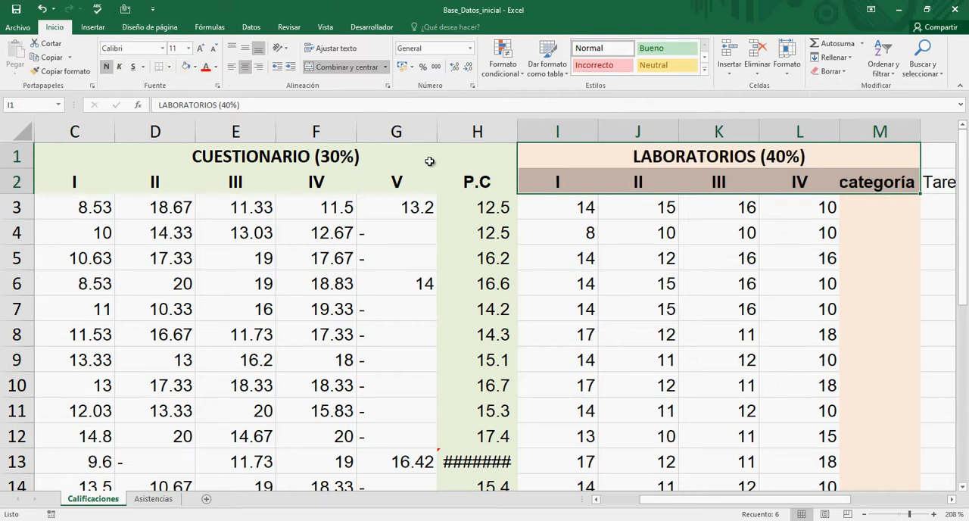
Step: Look over the shortened laboratory subheadings in row 2 through to the total category heading in M2
{"action": "left_click", "coordinate": [763, 191]}
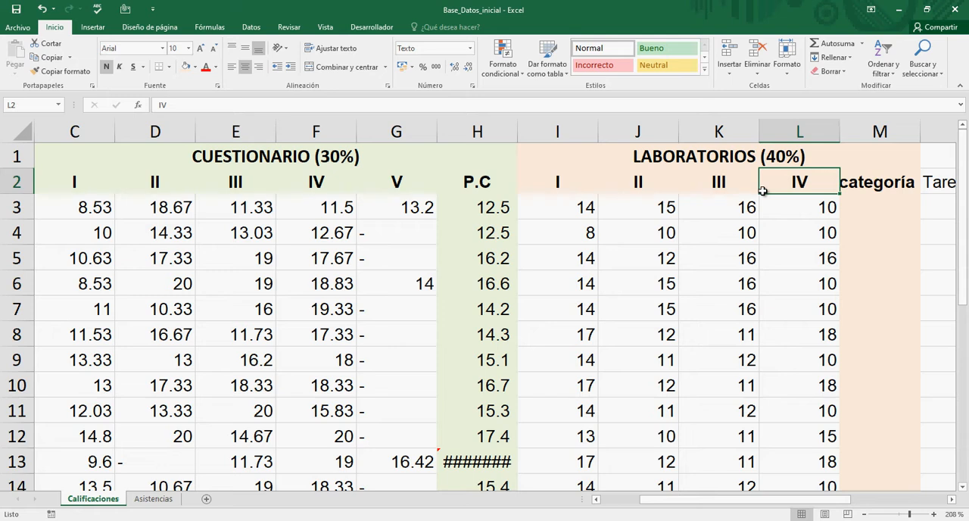
{"action": "key", "text": "Left"}
{"action": "key", "text": "Left"}
{"action": "key", "text": "Left"}
{"action": "key", "text": "Left"}
{"action": "key", "text": "Left"}
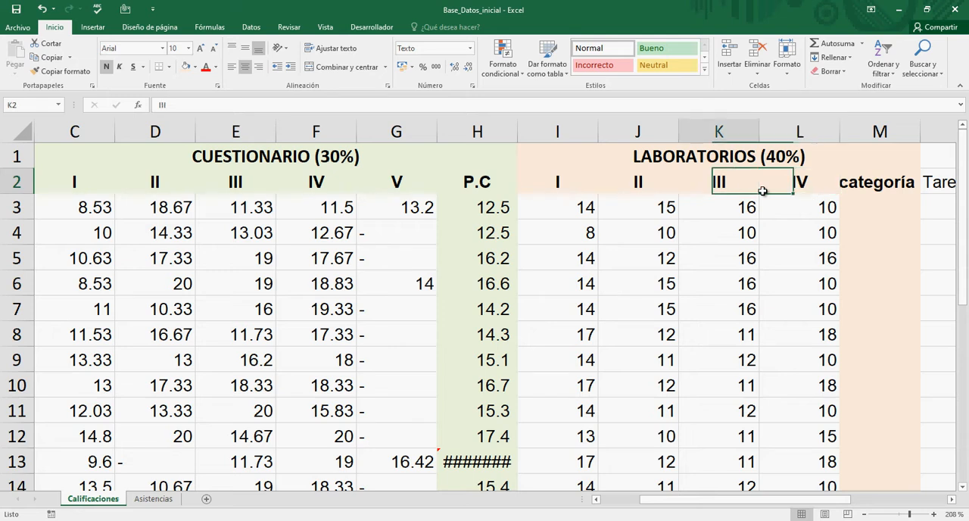
{"action": "key", "text": "Right"}
{"action": "key", "text": "Right"}
{"action": "key", "text": "Right"}
{"action": "key", "text": "Right"}
{"action": "key", "text": "Right"}
{"action": "key", "text": "Right"}
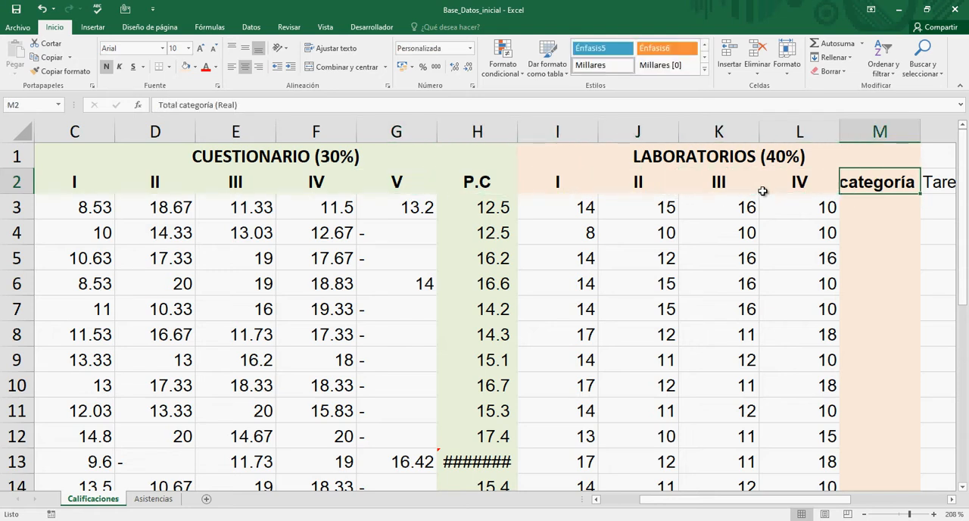
Step: Replace the Total categoría (Real) heading in M2 with P.L
{"action": "left_click", "coordinate": [869, 194]}
{"action": "double_click", "coordinate": [870, 187]}
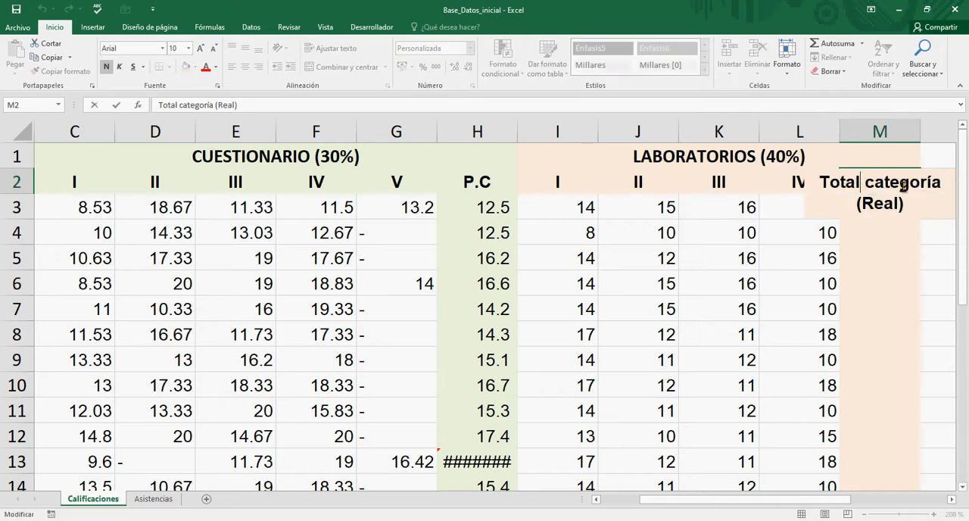
{"action": "key", "text": "Home"}
{"action": "key", "text": "ctrl+shift+End"}
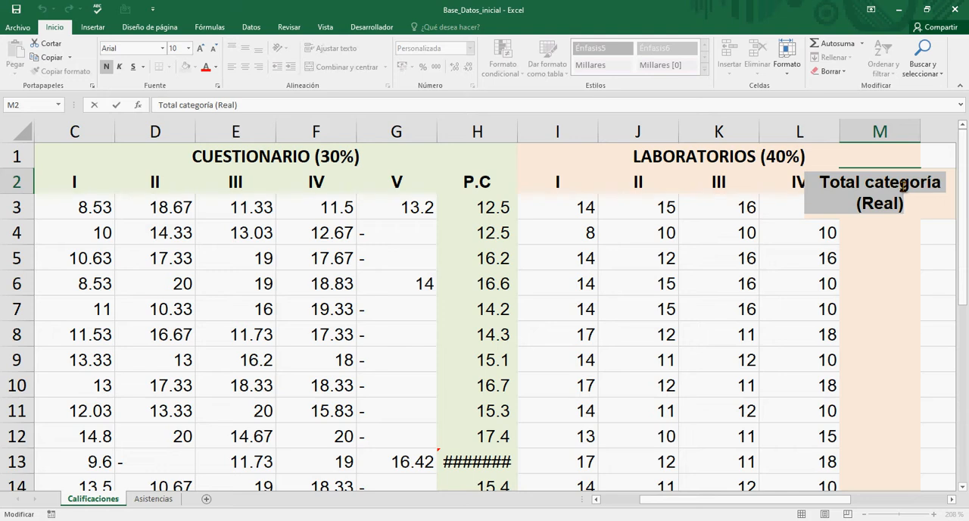
{"action": "key", "text": "BackSpace"}
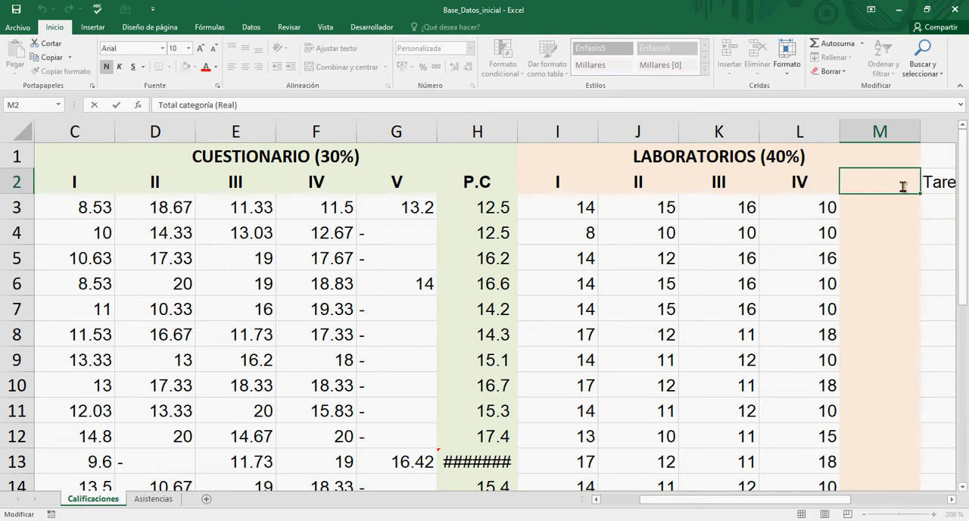
{"action": "type", "text": "P,L"}
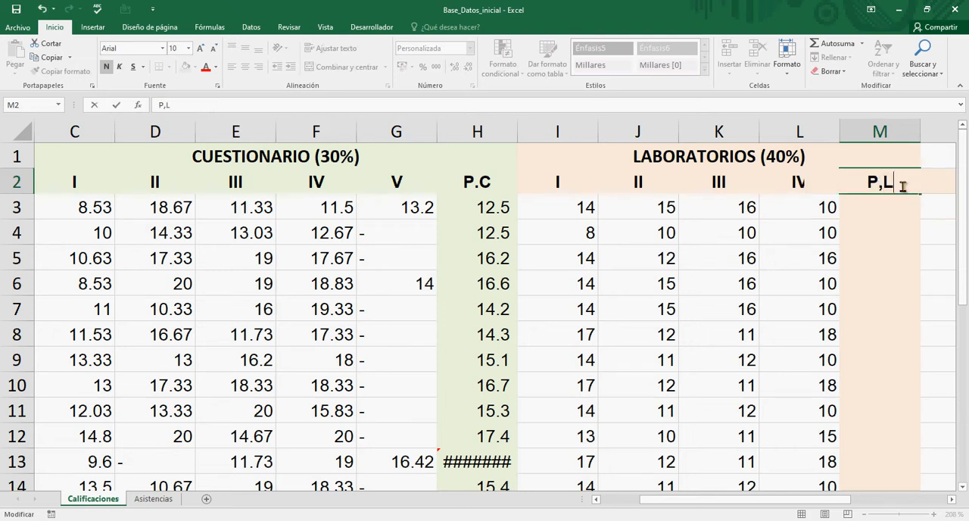
{"action": "key", "text": "BackSpace"}
{"action": "key", "text": "BackSpace"}
{"action": "type", "text": ".L"}
{"action": "key", "text": "Return"}
Step: Review the LABORATORIOS heading and its subheadings, finishing on the first empty P.L cell, M3
{"action": "left_click", "coordinate": [902, 186]}
{"action": "key", "text": "Up"}
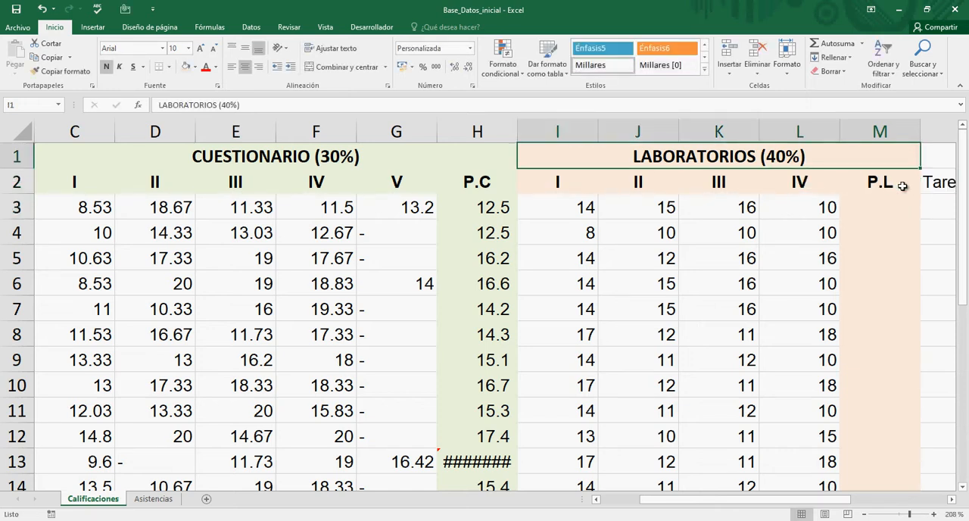
{"action": "key", "text": "Left"}
{"action": "key", "text": "Right"}
{"action": "key", "text": "Down"}
{"action": "key", "text": "Right"}
{"action": "key", "text": "Right"}
{"action": "key", "text": "Right"}
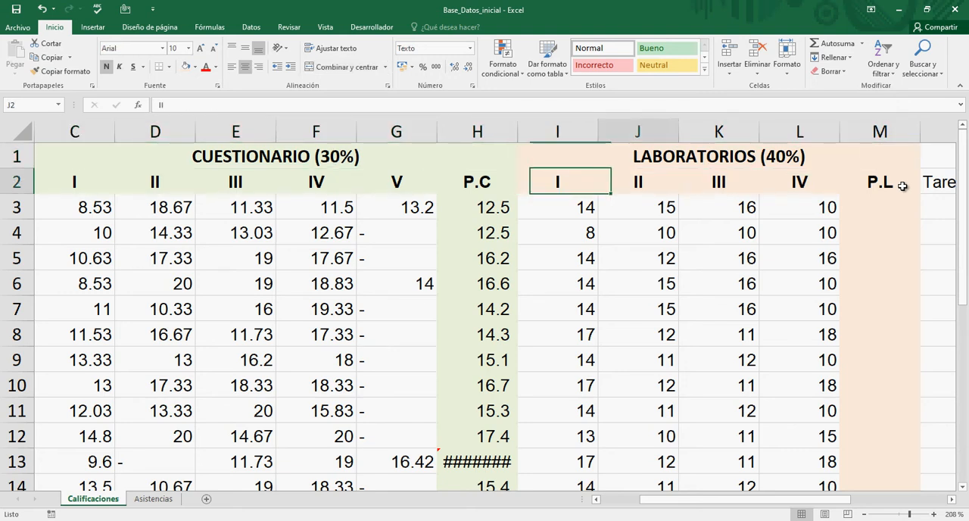
{"action": "key", "text": "Up"}
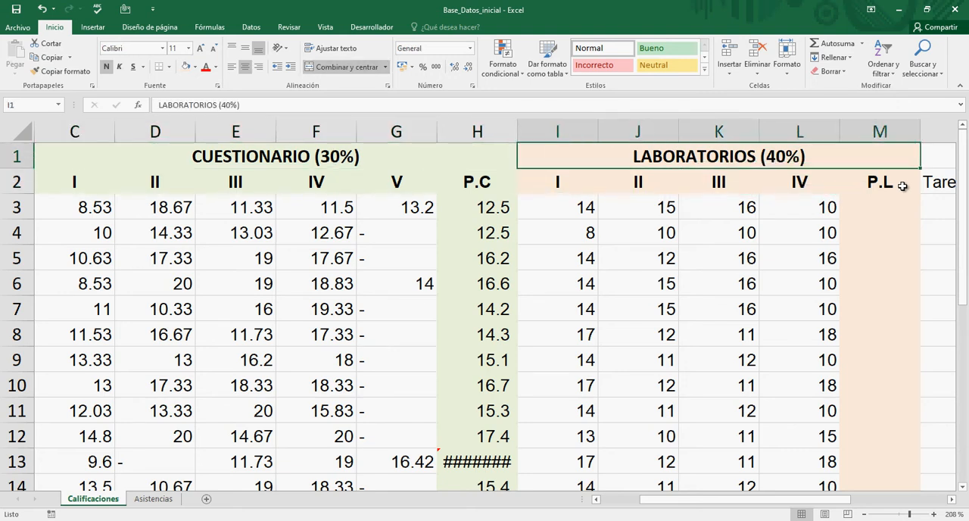
{"action": "key", "text": "Down"}
{"action": "key", "text": "Down"}
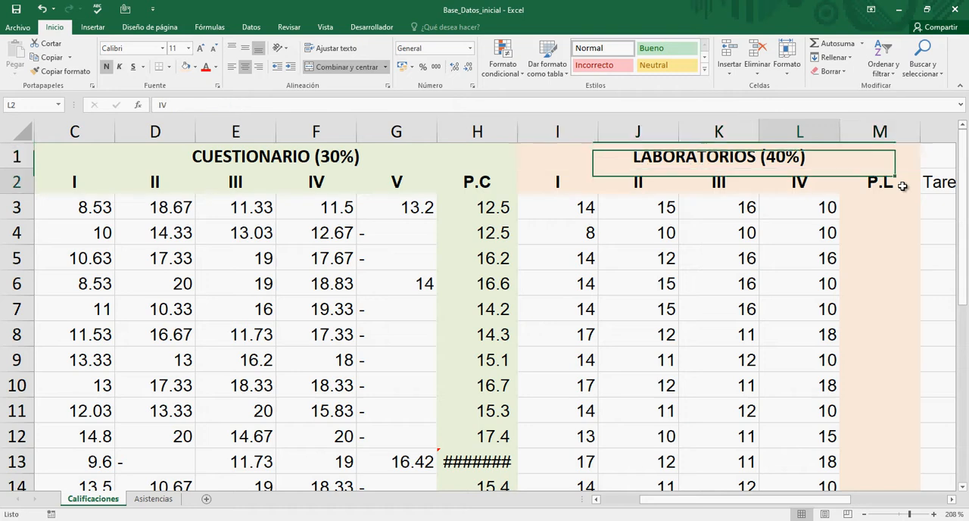
{"action": "key", "text": "Right"}
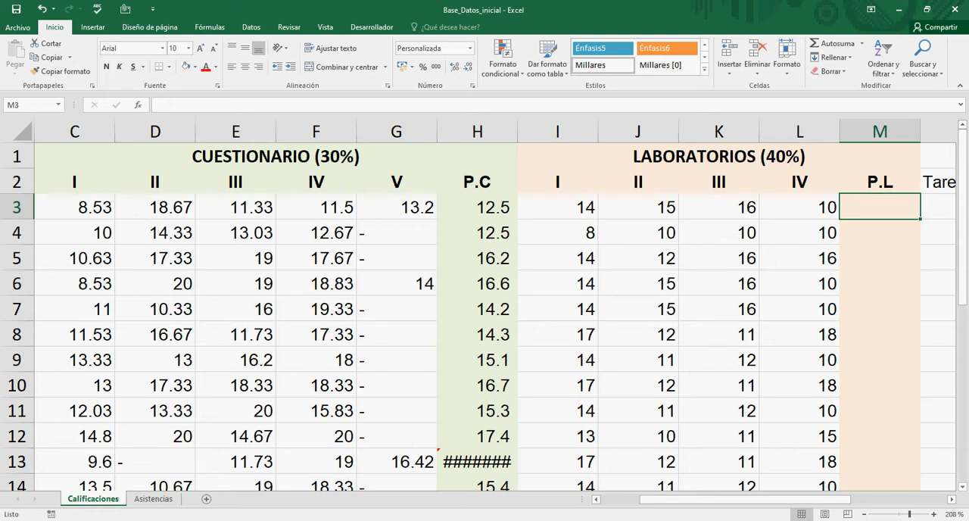
Step: Search Windows for "bloc" and open a blank note in Bloc de notas (Notepad)
{"action": "left_click", "coordinate": [152, 520]}
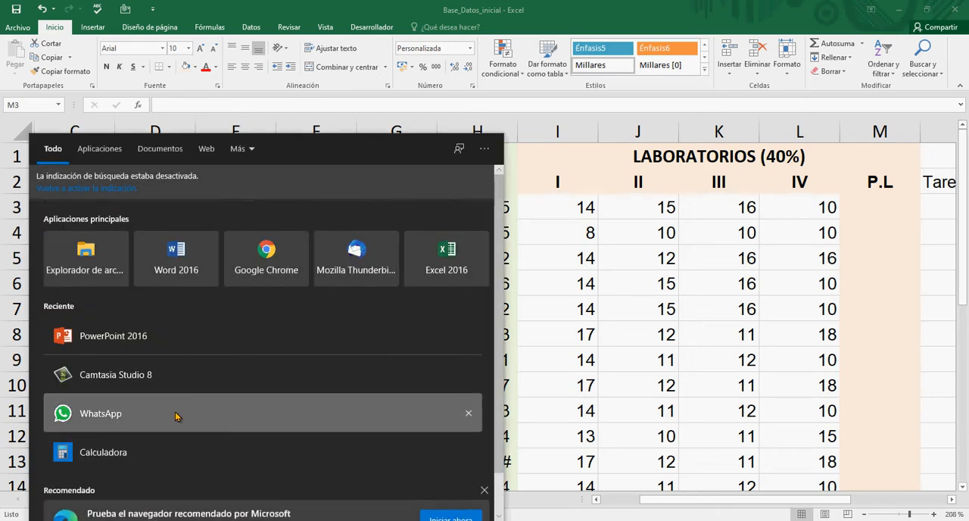
{"action": "left_click", "coordinate": [179, 520]}
{"action": "left_click", "coordinate": [179, 520]}
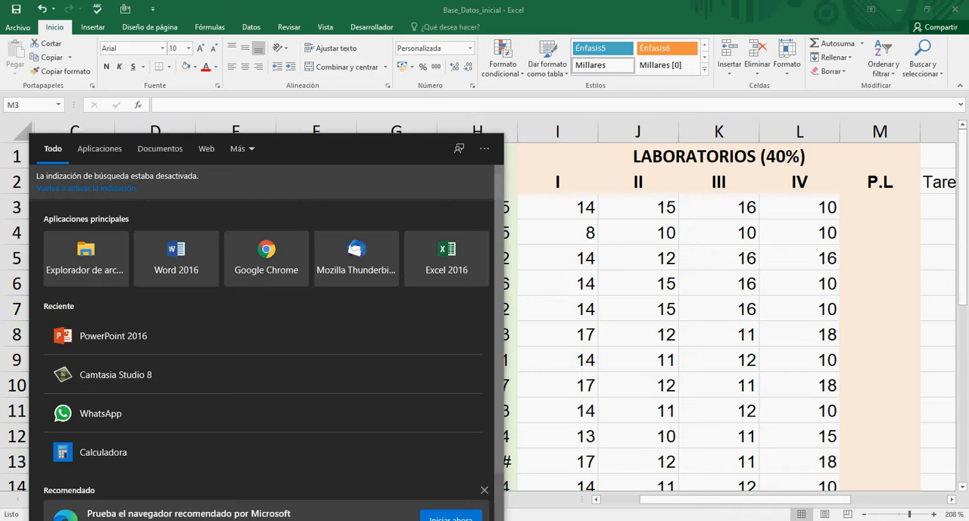
{"action": "type", "text": "bloc"}
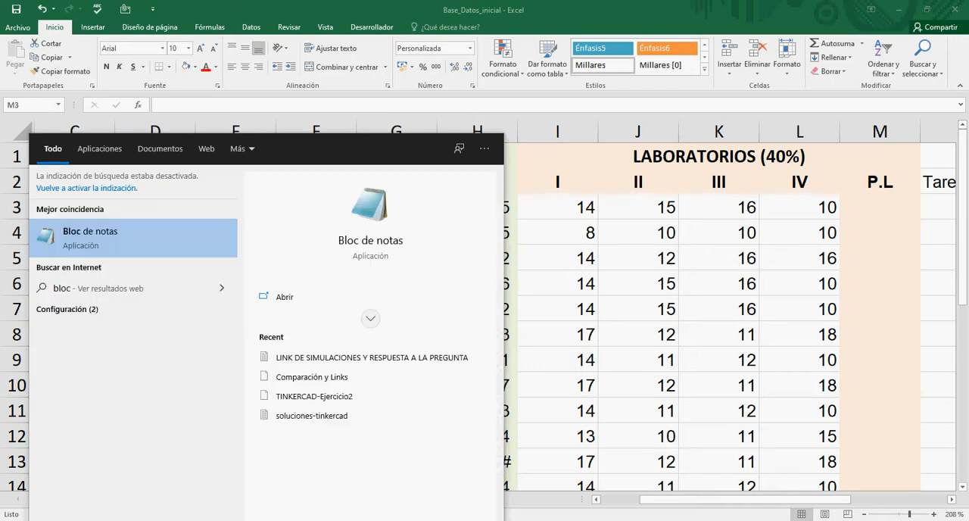
{"action": "left_click", "coordinate": [89, 239]}
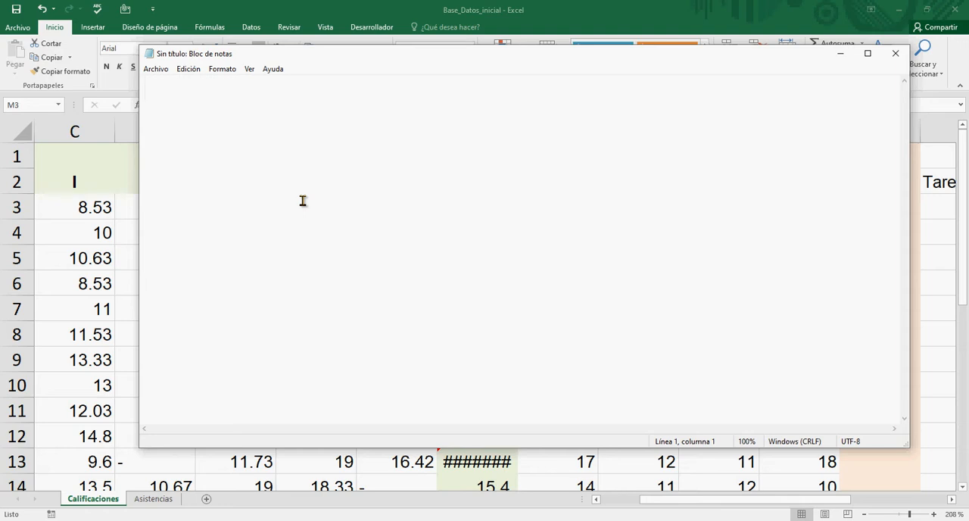
Step: Write suma() in the blank note and place it indented on the third line
{"action": "type", "text": "su"}
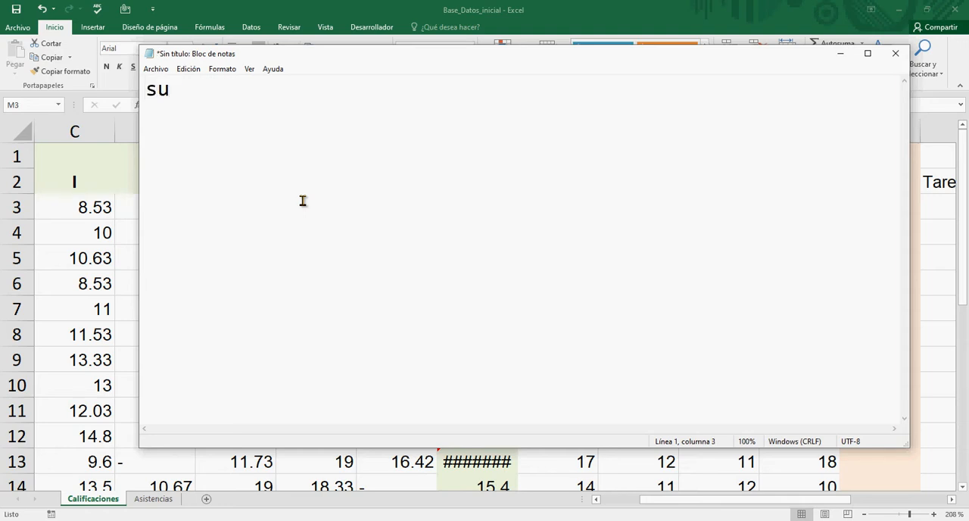
{"action": "type", "text": "ma()"}
{"action": "key", "text": "Left"}
{"action": "key", "text": "Left"}
{"action": "key", "text": "Left"}
{"action": "key", "text": "Left"}
{"action": "key", "text": "Left"}
{"action": "key", "text": "Left"}
{"action": "key", "text": "Return"}
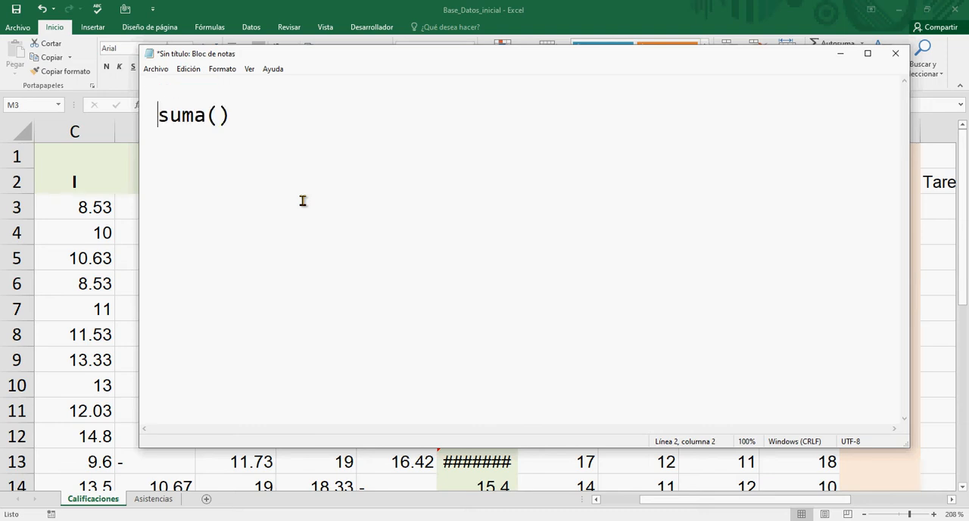
{"action": "key", "text": "Up"}
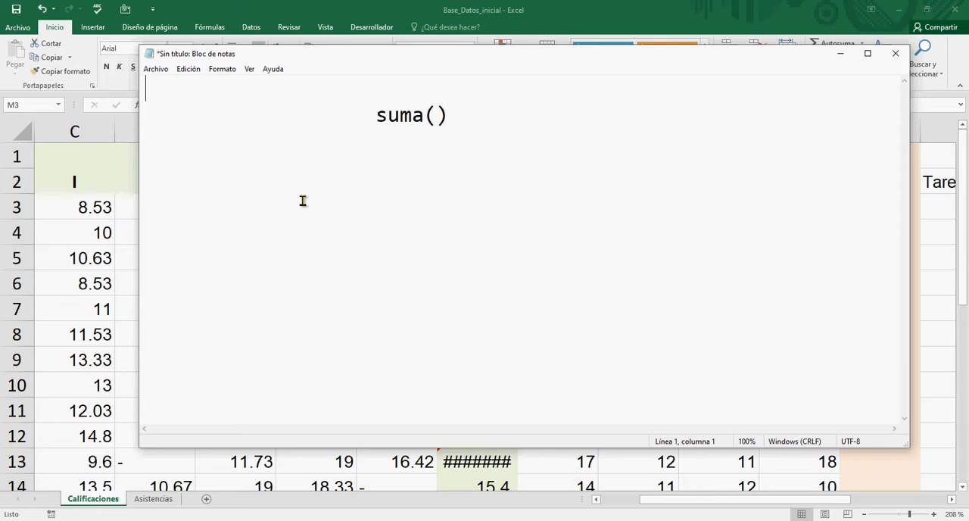
{"action": "key", "text": "Return"}
{"action": "key", "text": "Down"}
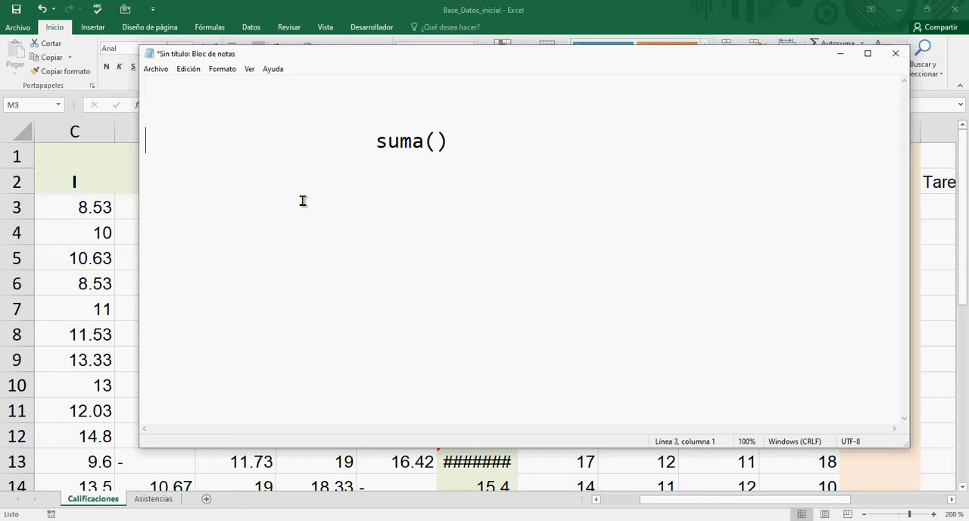
Step: Complete the note's expression as suma(a,b,c,d,...), highlighting it in full, and return to the Excel workbook
{"action": "key", "text": "Right"}
{"action": "key", "text": "Right"}
{"action": "key", "text": "Right"}
{"action": "key", "text": "Right"}
{"action": "key", "text": "Right"}
{"action": "key", "text": "Right"}
{"action": "key", "text": "Right"}
{"action": "key", "text": "Right"}
{"action": "key", "text": "Right"}
{"action": "key", "text": "Right"}
{"action": "key", "text": "Right"}
{"action": "key", "text": "Right"}
{"action": "key", "text": "Right"}
{"action": "key", "text": "Right"}
{"action": "key", "text": "Right"}
{"action": "key", "text": "Right"}
{"action": "key", "text": "Right"}
{"action": "key", "text": "Right"}
{"action": "key", "text": "Right"}
{"action": "key", "text": "Right"}
{"action": "key", "text": "Right"}
{"action": "key", "text": "Right"}
{"action": "key", "text": "Right"}
{"action": "key", "text": "Right"}
{"action": "type", "text": "a,b"}
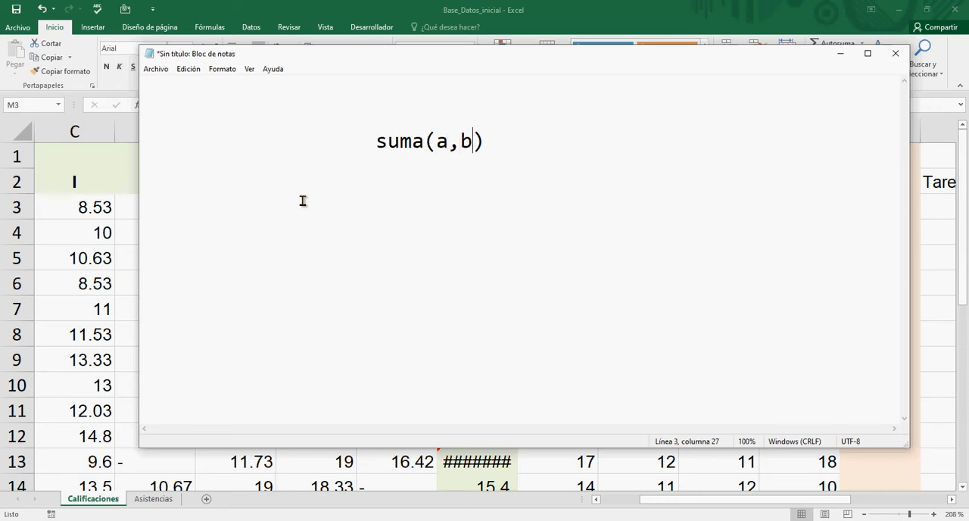
{"action": "type", "text": ",c,d,"}
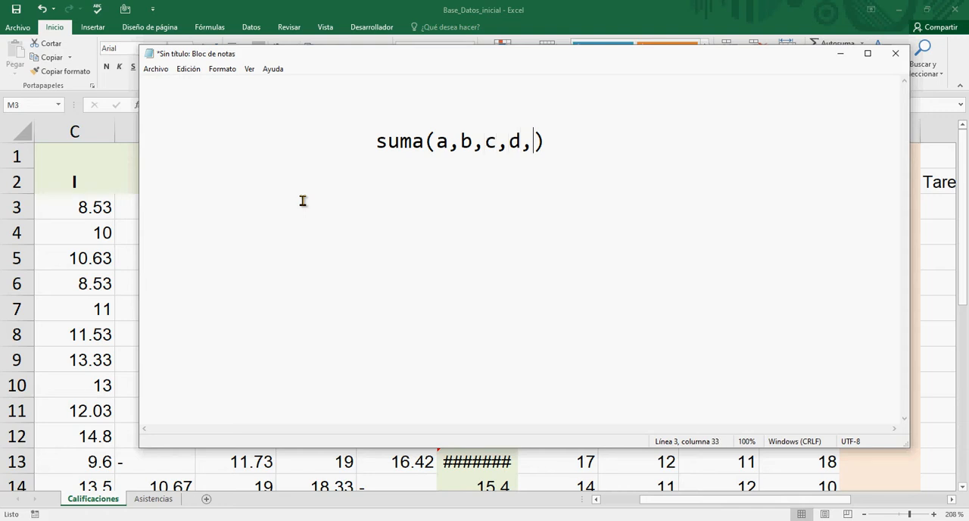
{"action": "type", "text": "..."}
{"action": "key", "text": "Right"}
{"action": "left_click_drag", "start_coordinate": [593, 145], "coordinate": [369, 143]}
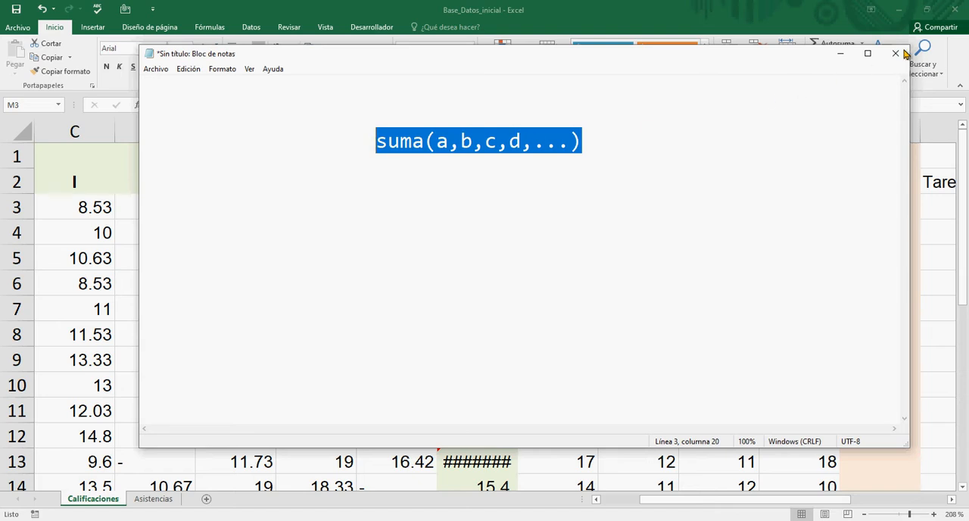
{"action": "left_click", "coordinate": [841, 54]}
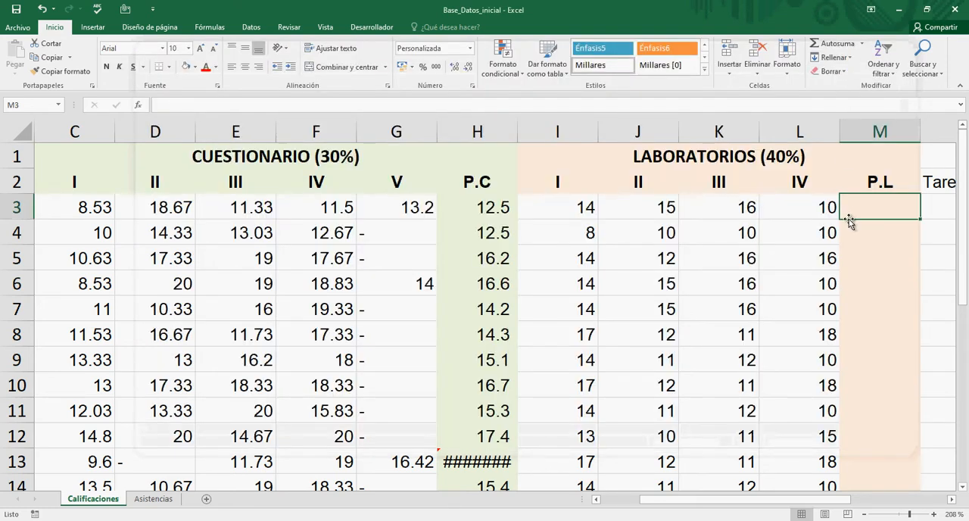
Step: Enter the formula =SUMA(I3;J3;K3;L3) in P.L cell M3 to add the row's four laboratory scores
{"action": "double_click", "coordinate": [880, 215]}
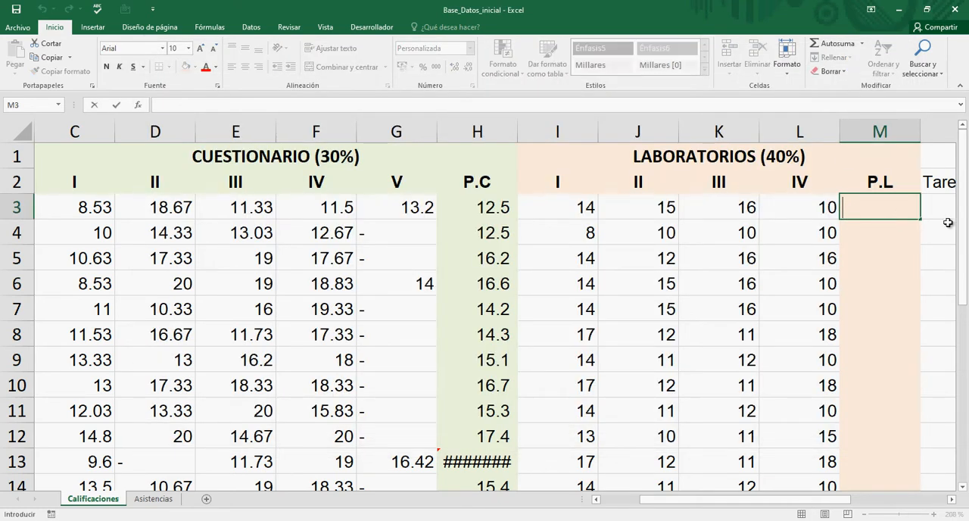
{"action": "type", "text": "="}
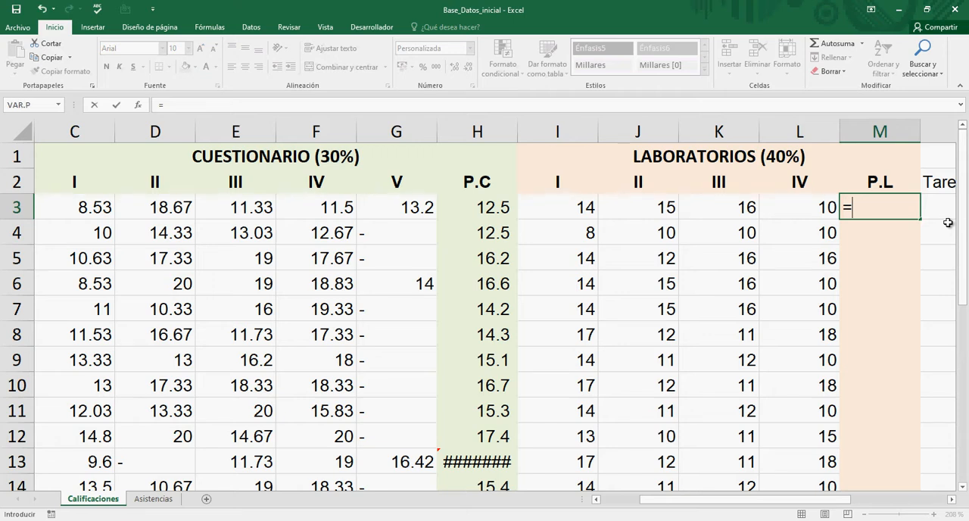
{"action": "type", "text": "SUM"}
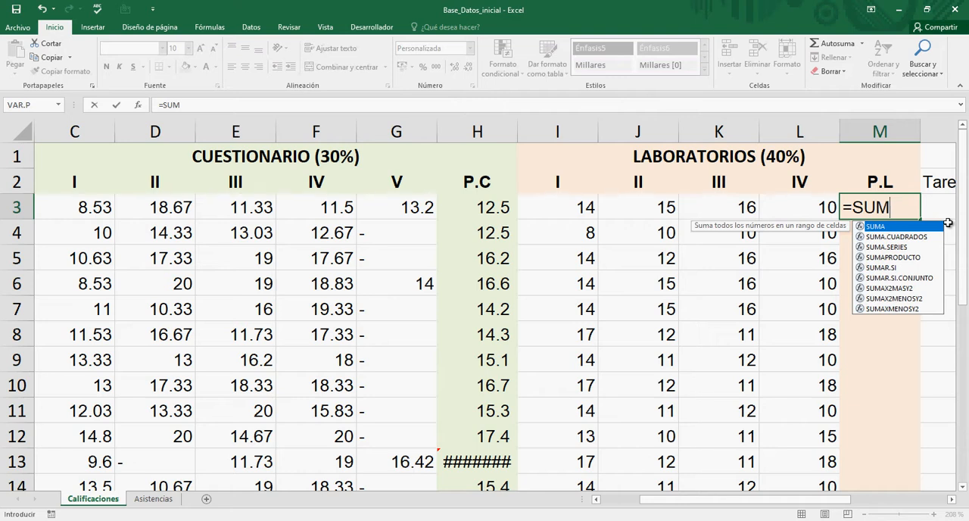
{"action": "type", "text": "A("}
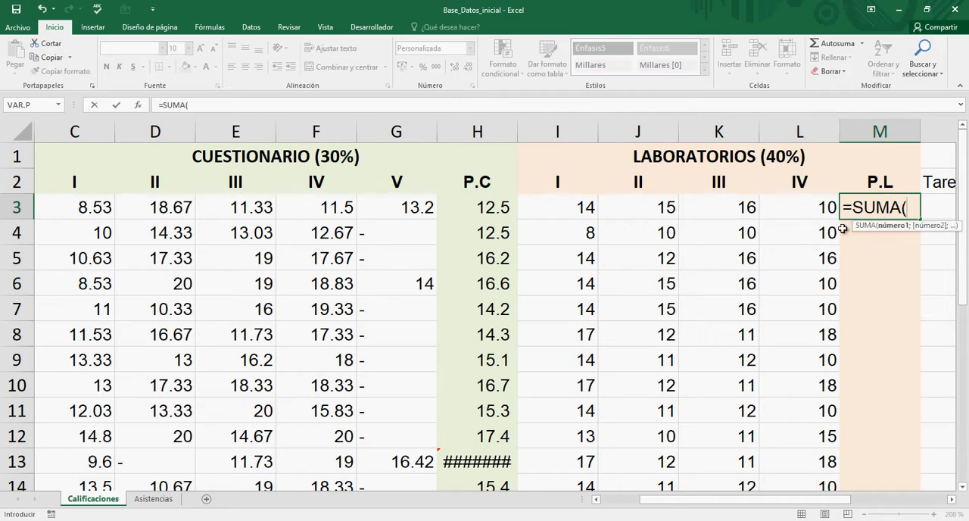
{"action": "left_click", "coordinate": [581, 208]}
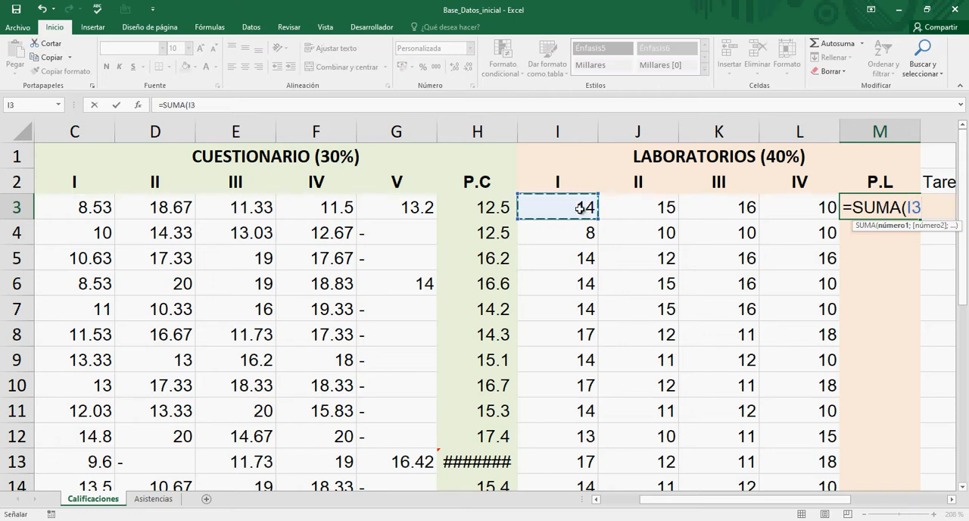
{"action": "type", "text": ";"}
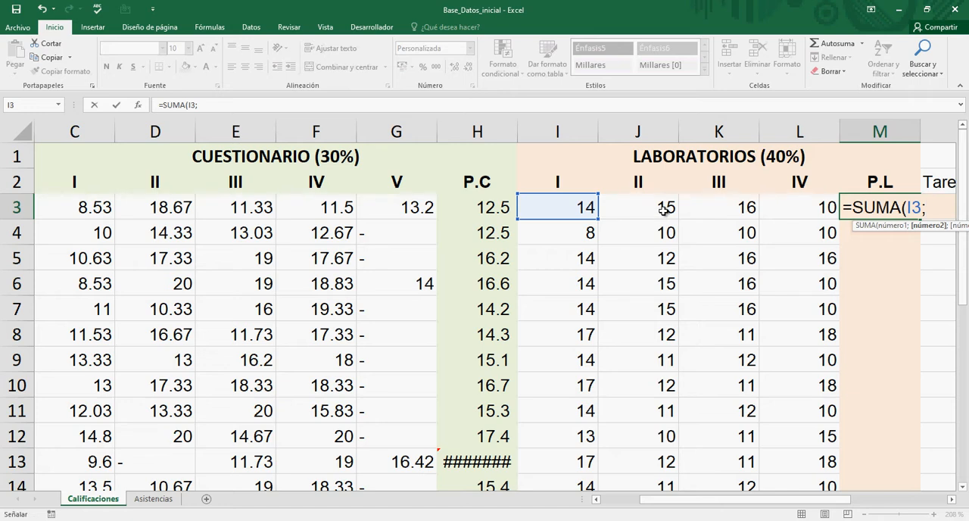
{"action": "left_click", "coordinate": [664, 211]}
{"action": "type", "text": ";"}
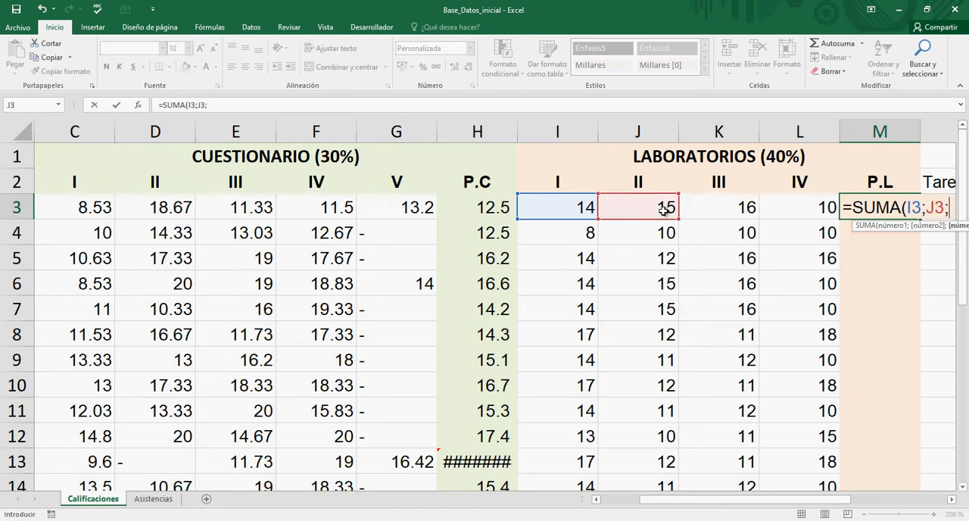
{"action": "left_click", "coordinate": [718, 209]}
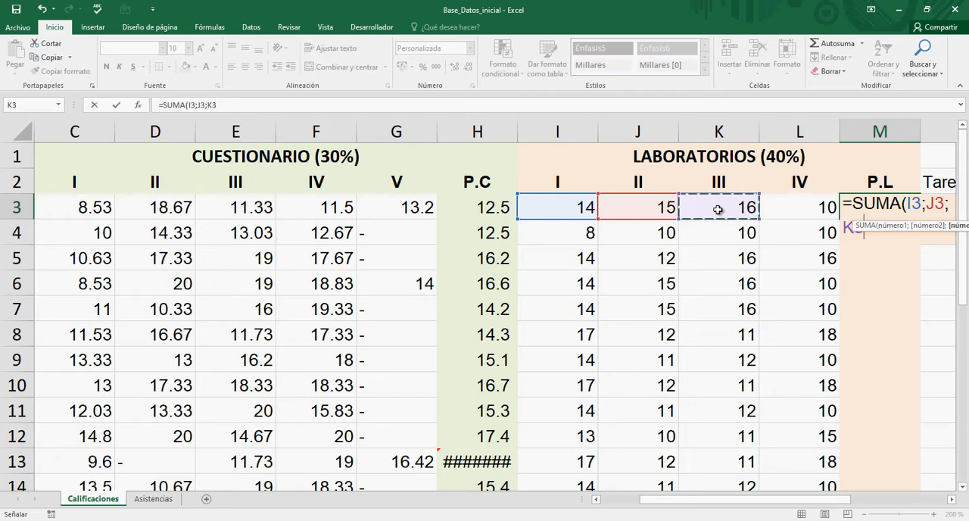
{"action": "type", "text": ";"}
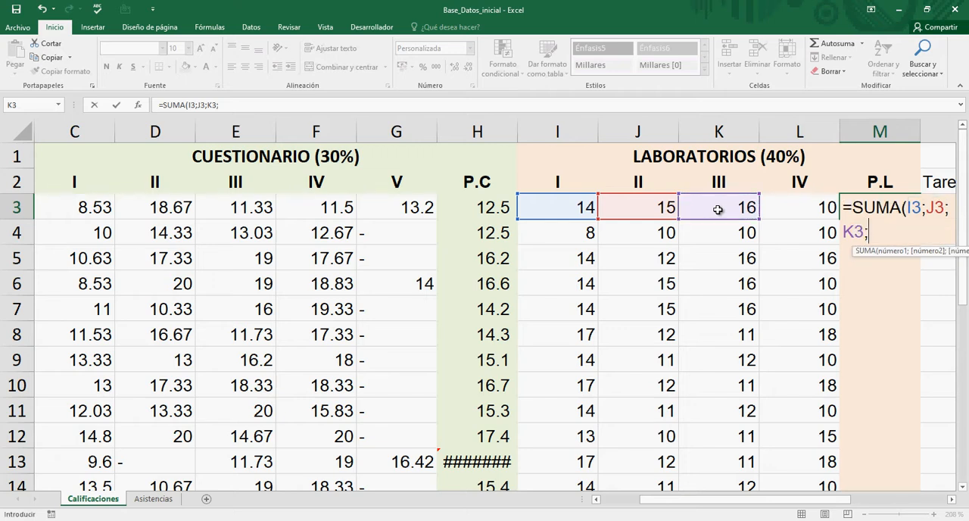
{"action": "left_click", "coordinate": [809, 210]}
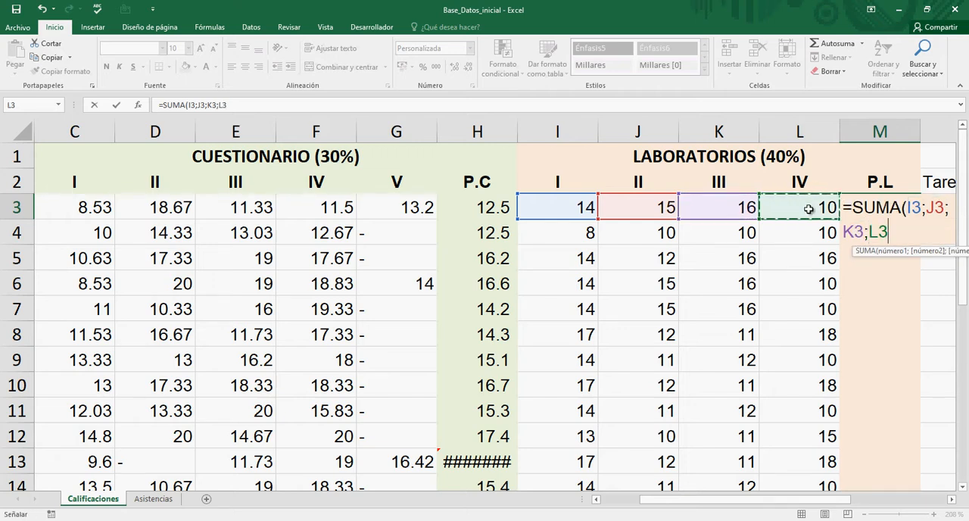
{"action": "type", "text": ")"}
{"action": "left_click_drag", "start_coordinate": [789, 503], "coordinate": [828, 505]}
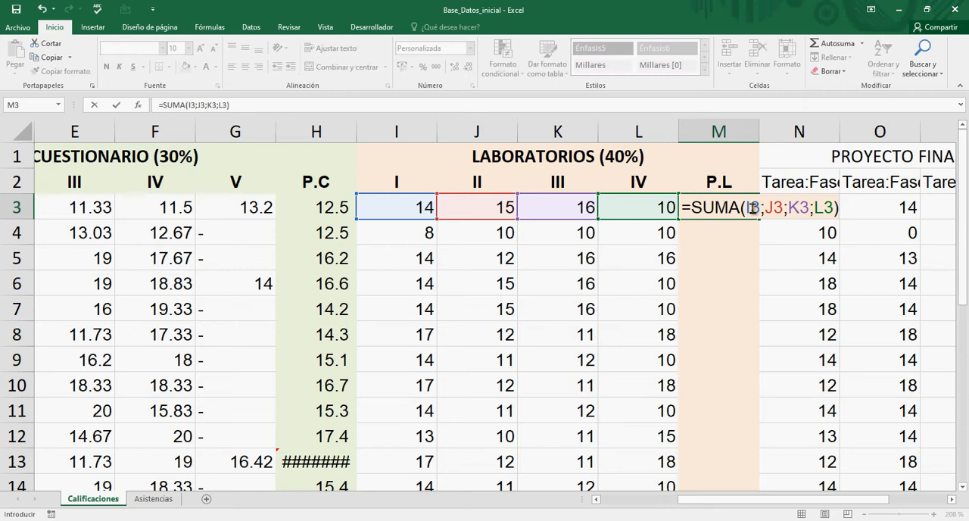
{"action": "key", "text": "Return"}
Step: Divide the SUMA formula in M3 by 4 to turn the laboratory total into an average
{"action": "left_click", "coordinate": [752, 207]}
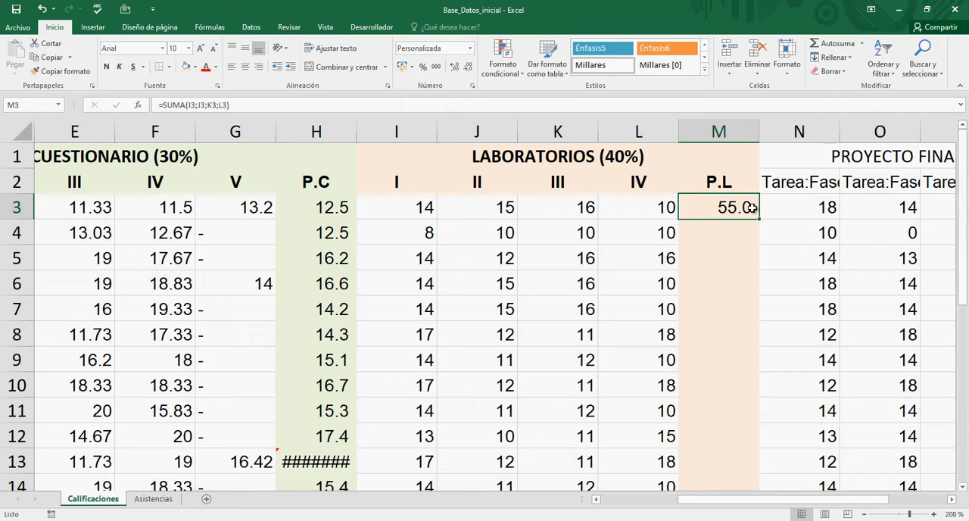
{"action": "key", "text": "Right"}
{"action": "key", "text": "Left"}
{"action": "double_click", "coordinate": [746, 209]}
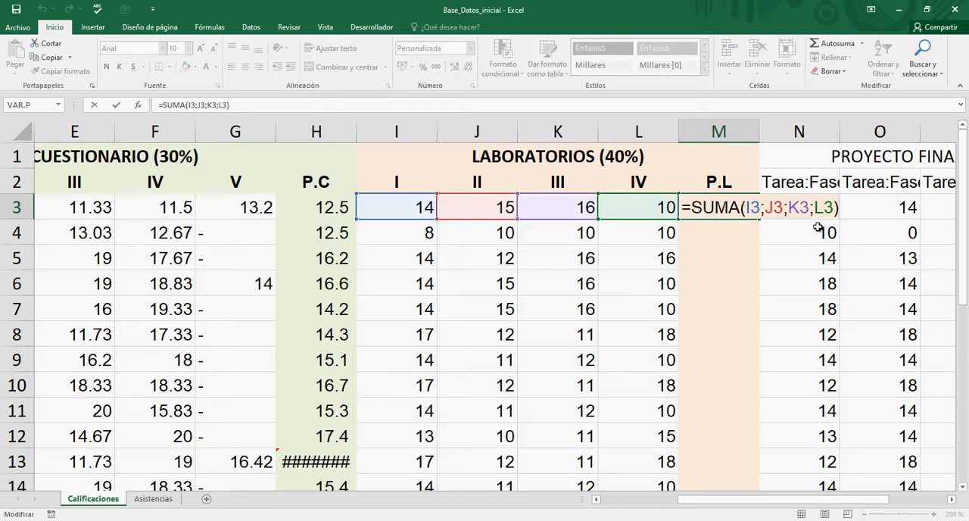
{"action": "type", "text": "/4"}
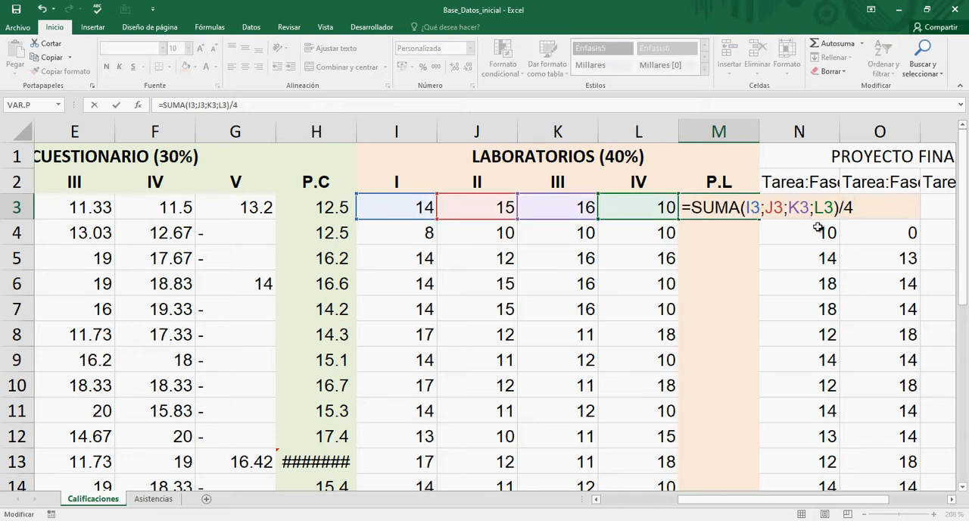
{"action": "key", "text": "Return"}
{"action": "key", "text": "Up"}
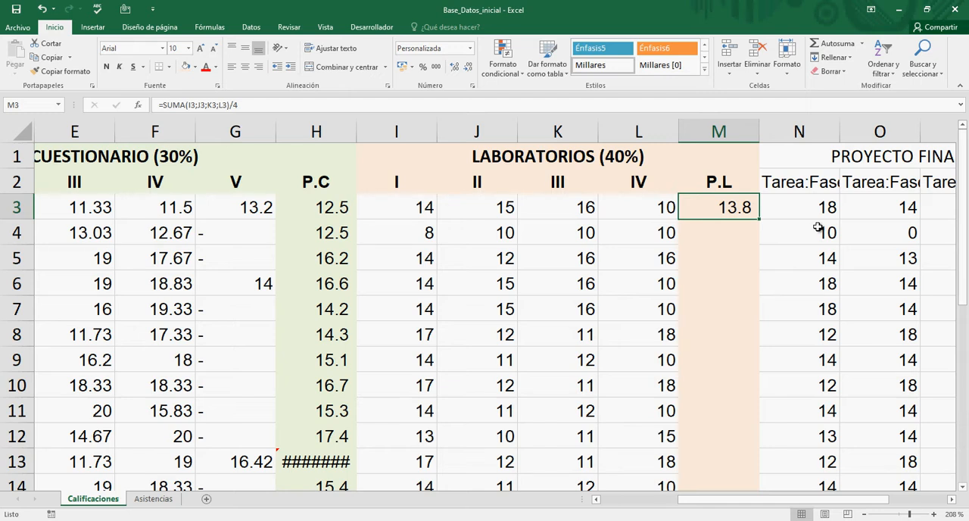
Step: Examine the laboratory scores in rows 3 and 4, finishing on the empty P.L cell M4
{"action": "key", "text": "Left"}
{"action": "key", "text": "Left"}
{"action": "key", "text": "Left"}
{"action": "key", "text": "Left"}
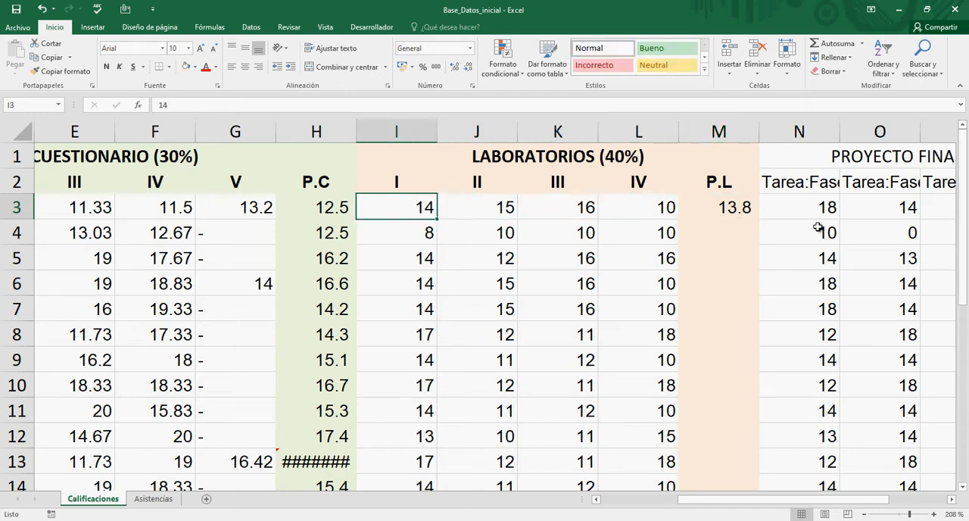
{"action": "key", "text": "Right"}
{"action": "key", "text": "Right"}
{"action": "key", "text": "Right"}
{"action": "key", "text": "Right"}
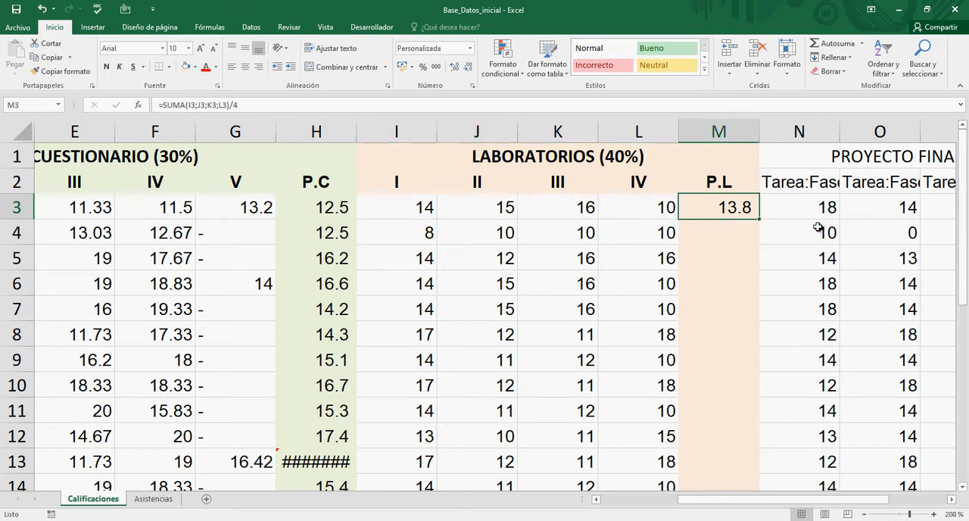
{"action": "key", "text": "Down"}
{"action": "key", "text": "Left"}
{"action": "key", "text": "Left"}
{"action": "key", "text": "Left"}
{"action": "key", "text": "Left"}
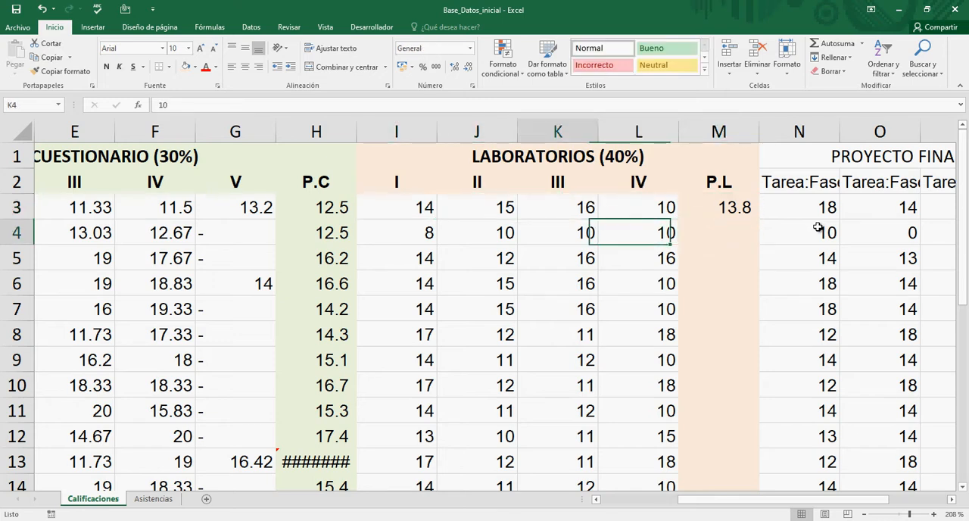
{"action": "key", "text": "Right"}
{"action": "key", "text": "Right"}
{"action": "key", "text": "Right"}
{"action": "key", "text": "Right"}
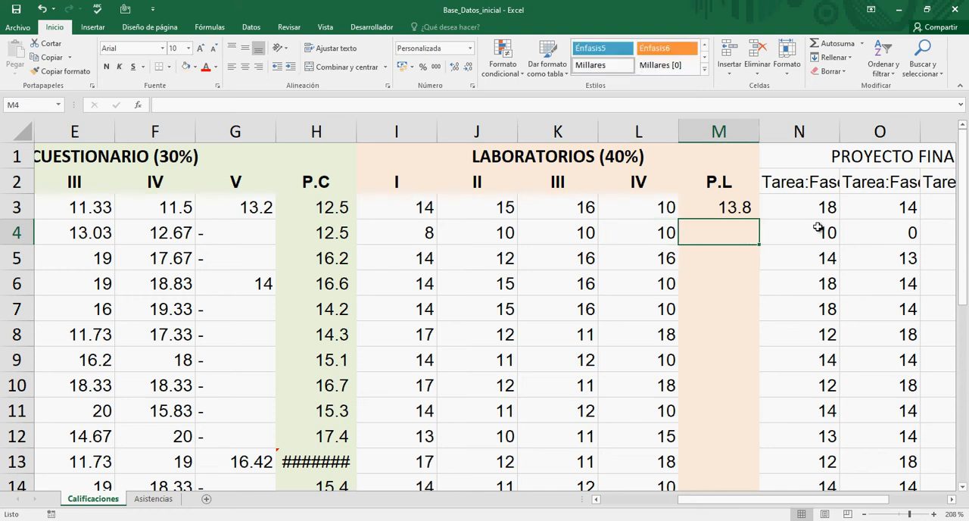
Step: Inspect the individually listed cell arguments of the SUMA formula in M3 and leave the formula as it is
{"action": "key", "text": "Up"}
{"action": "key", "text": "F2"}
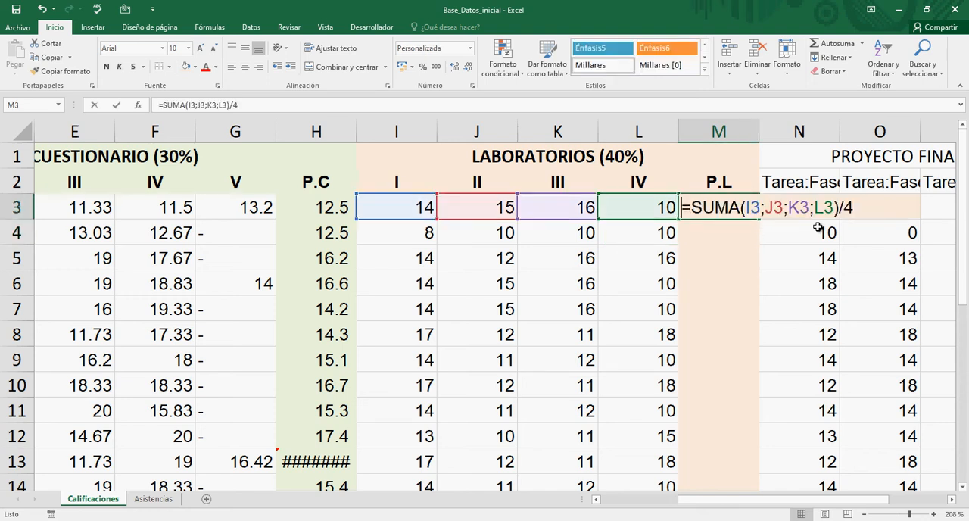
{"action": "key", "text": "Left"}
{"action": "key", "text": "Left"}
{"action": "key", "text": "Left"}
{"action": "key", "text": "Left"}
{"action": "key", "text": "Left"}
{"action": "key", "text": "Left"}
{"action": "key", "text": "Left"}
{"action": "key", "text": "Left"}
{"action": "key", "text": "Left"}
{"action": "key", "text": "Left"}
{"action": "key", "text": "Left"}
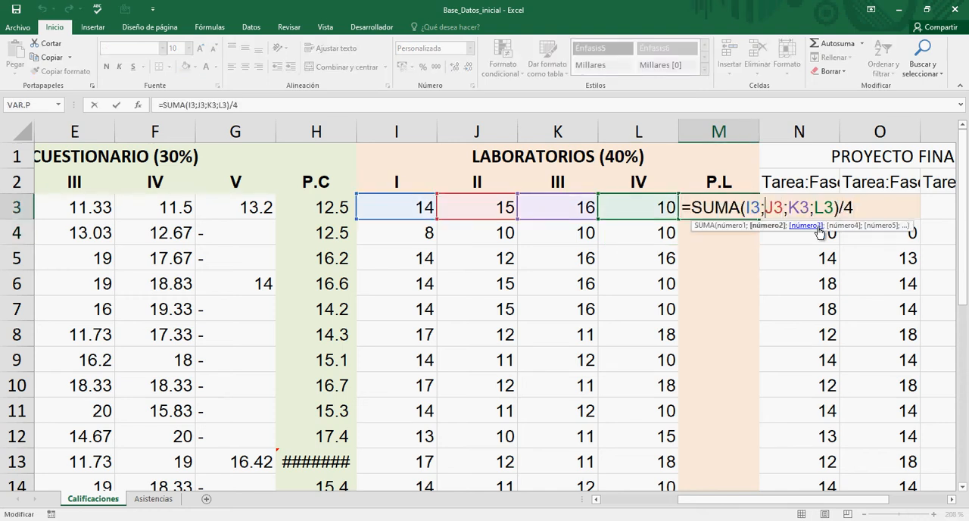
{"action": "key", "text": "Right"}
{"action": "key", "text": "Right"}
{"action": "key", "text": "Right"}
{"action": "key", "text": "Right"}
{"action": "key", "text": "Right"}
{"action": "key", "text": "Right"}
{"action": "key", "text": "Right"}
{"action": "key", "text": "Right"}
{"action": "key", "text": "Right"}
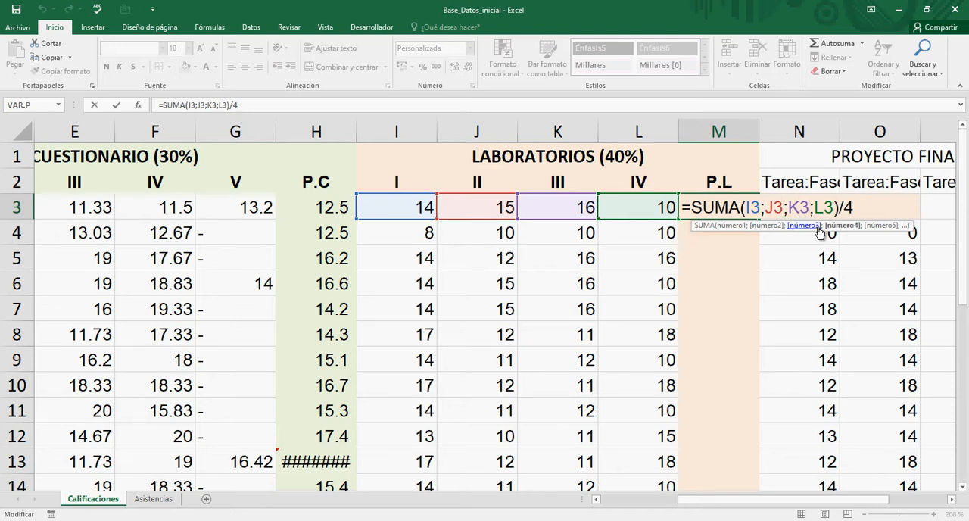
{"action": "key", "text": "Return"}
Step: Highlight the contiguous scores I3:L3 and the start of row 4's scores, finishing on the empty cell M4
{"action": "key", "text": "Up"}
{"action": "key", "text": "Left"}
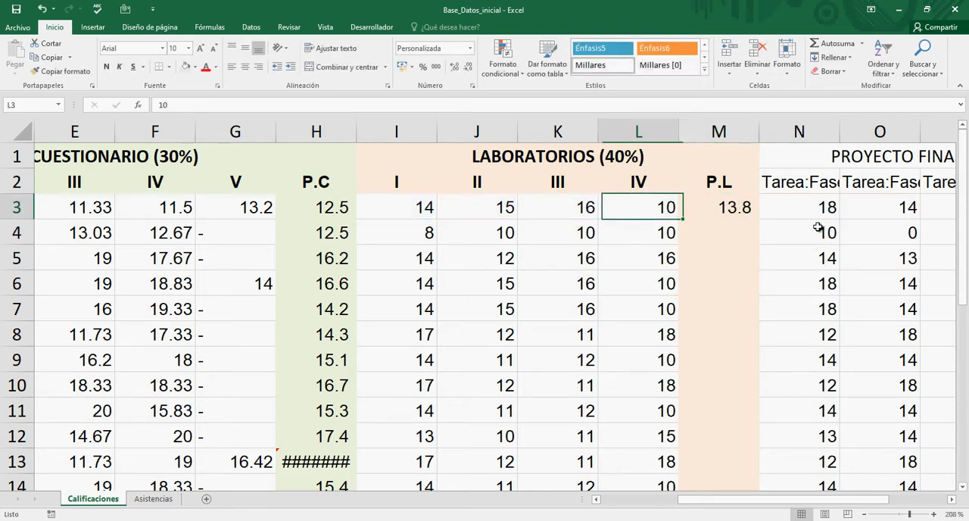
{"action": "key", "text": "Left"}
{"action": "key", "text": "Left"}
{"action": "key", "text": "Left"}
{"action": "key", "text": "shift+Right"}
{"action": "key", "text": "shift+Right"}
{"action": "key", "text": "shift+Right"}
{"action": "key", "text": "Down"}
{"action": "key", "text": "shift+Right"}
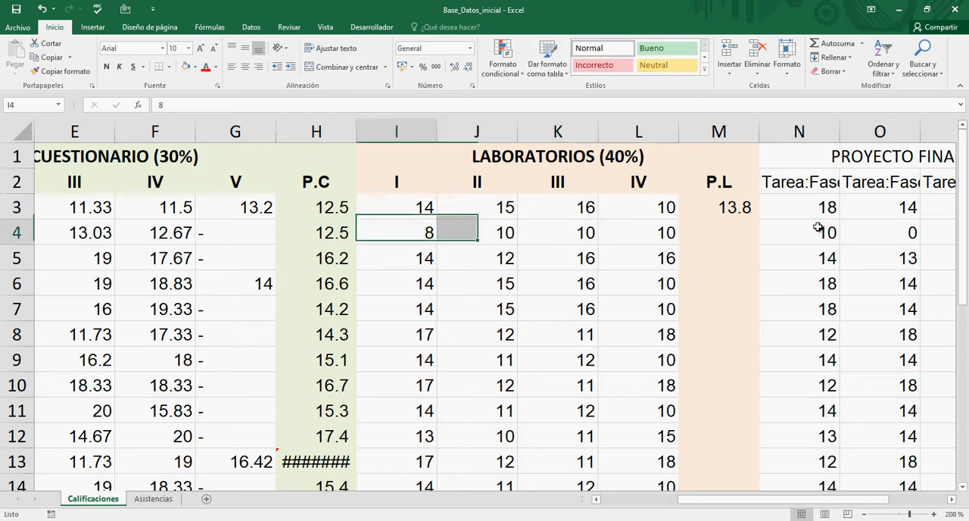
{"action": "key", "text": "Right"}
{"action": "key", "text": "Right"}
{"action": "key", "text": "Right"}
{"action": "key", "text": "Right"}
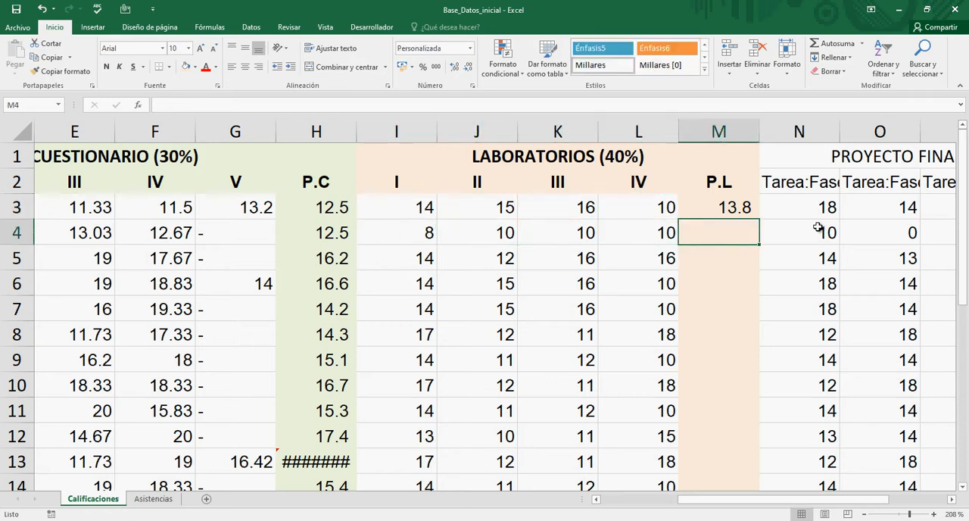
Step: Enter =SUMA(I4:L4)/4 in P.L cell M4 to average the row's laboratory scores using a cell range
{"action": "key", "text": "F2"}
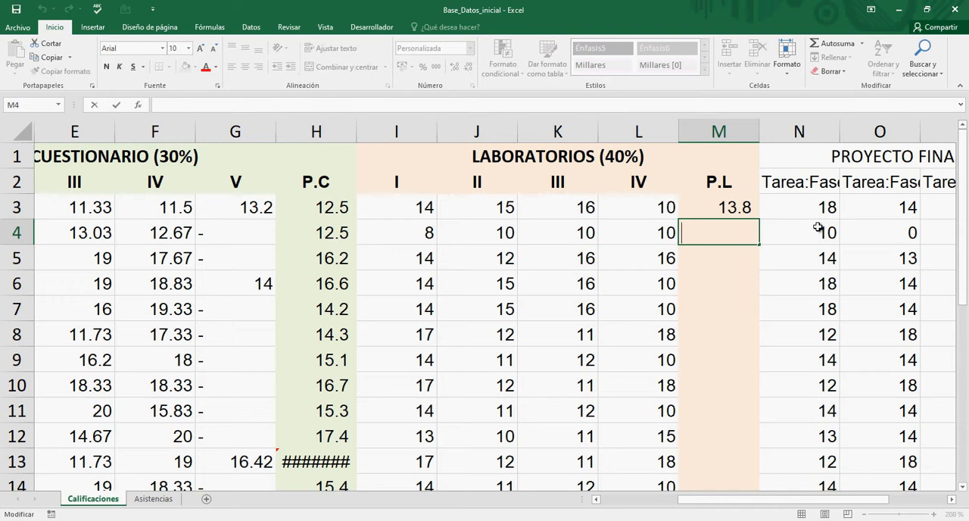
{"action": "type", "text": "=SUMA"}
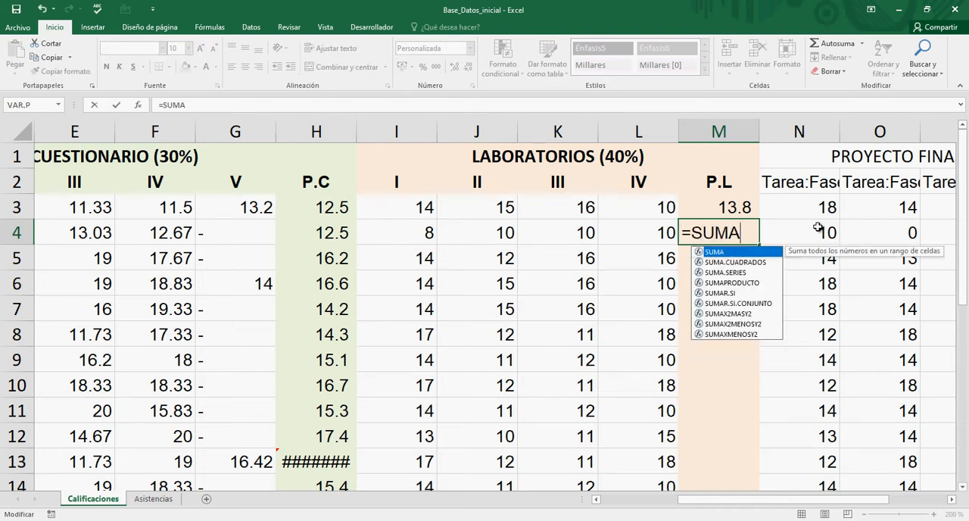
{"action": "type", "text": "("}
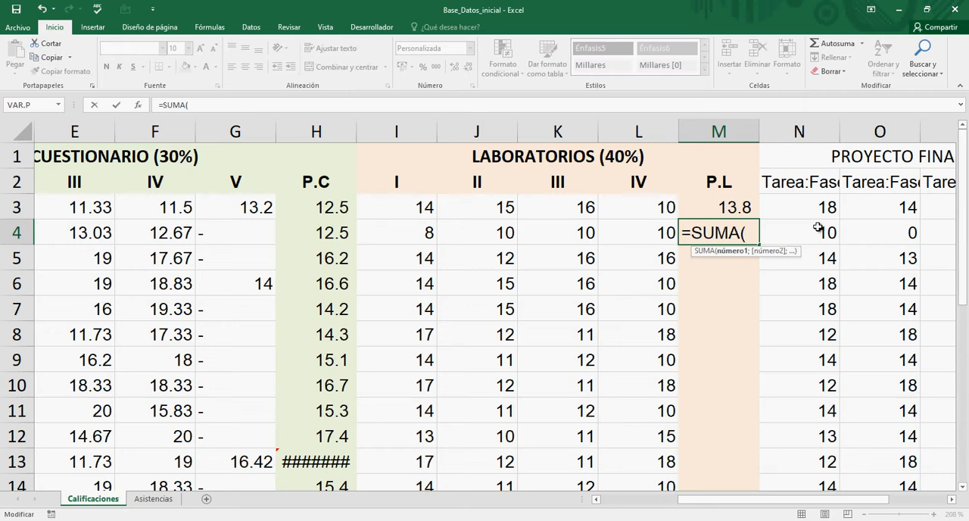
{"action": "left_click", "coordinate": [404, 236]}
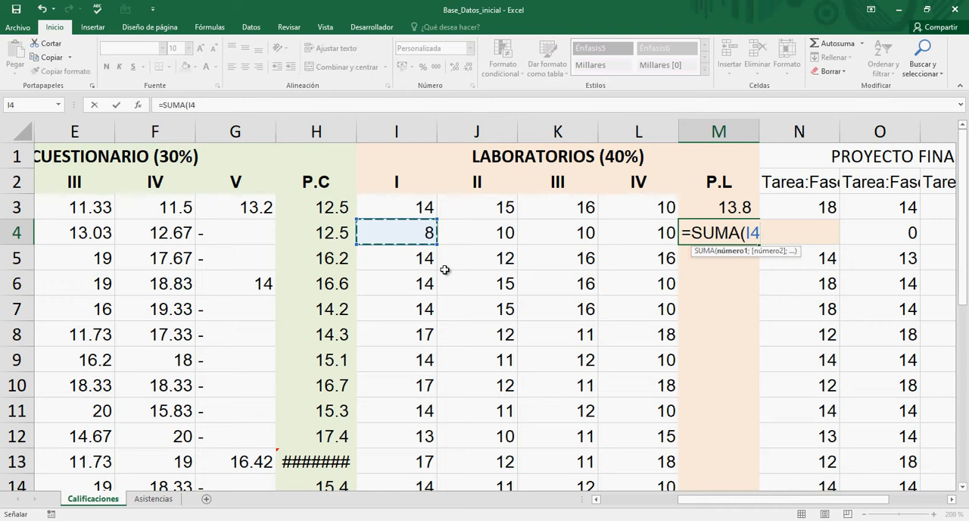
{"action": "key", "text": "F8"}
{"action": "key", "text": "BackSpace"}
{"action": "key", "text": "BackSpace"}
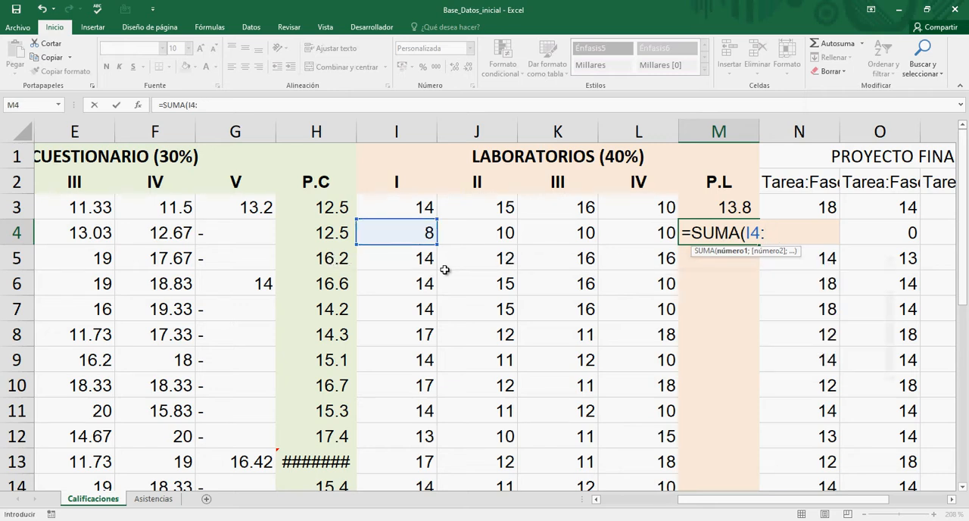
{"action": "type", "text": "L"}
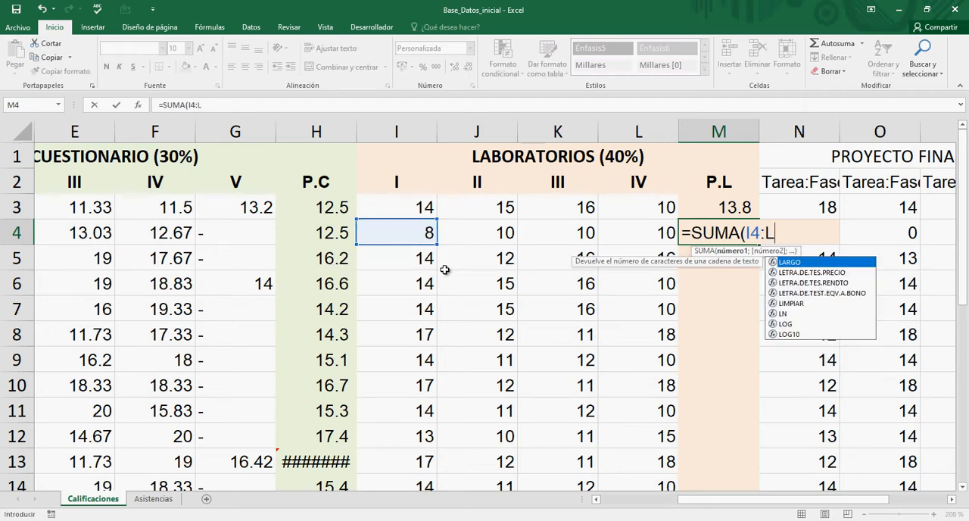
{"action": "type", "text": "4"}
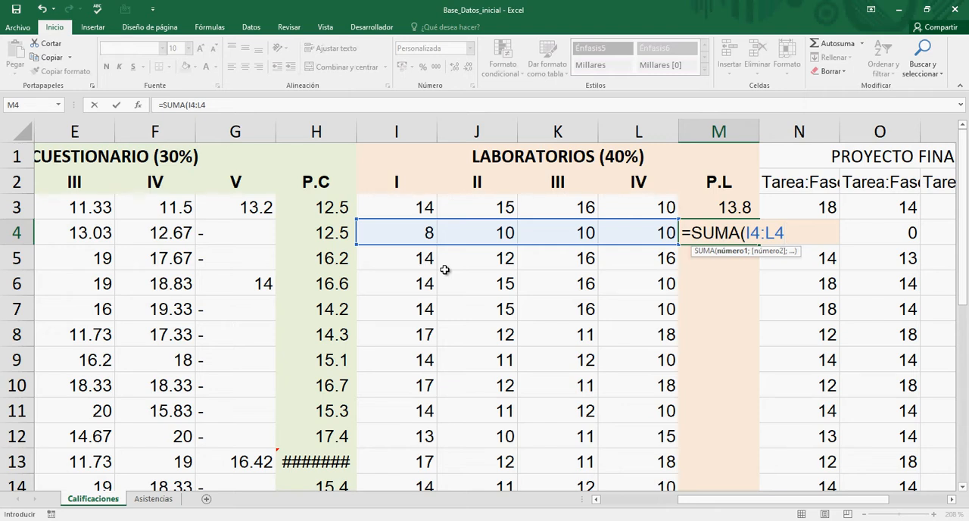
{"action": "type", "text": ")"}
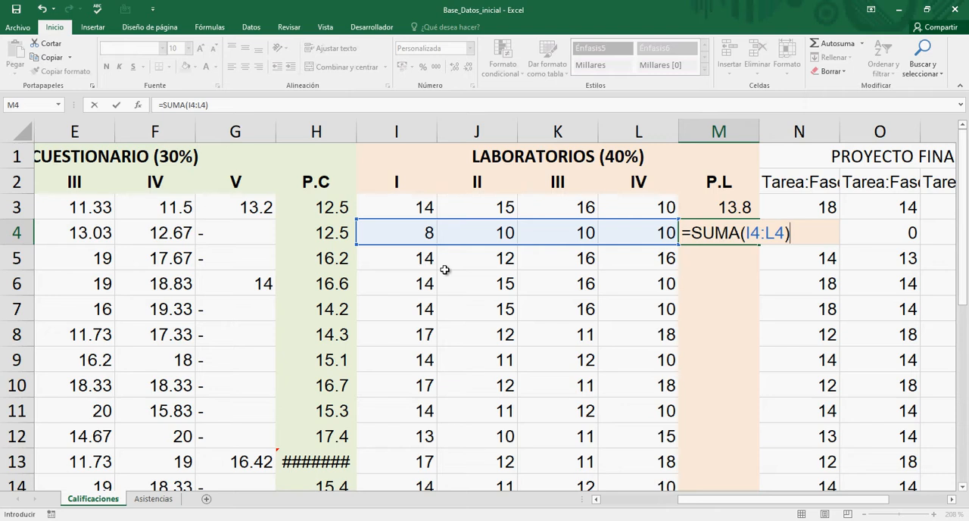
{"action": "type", "text": "/4"}
{"action": "key", "text": "Return"}
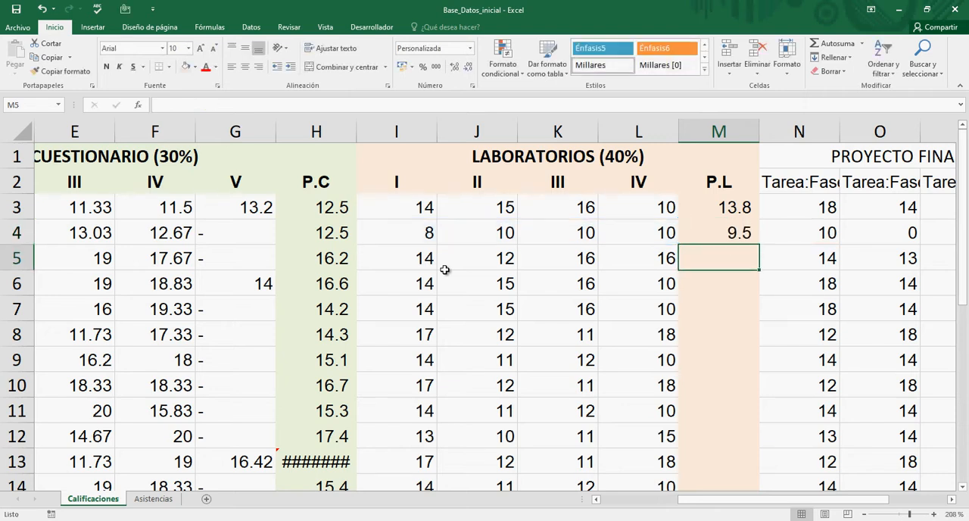
Step: Review row 4's laboratory scores from L4 back to I4, and compare the SUMA formulas in P.L cells M3 and M4
{"action": "key", "text": "Up"}
{"action": "key", "text": "Left"}
{"action": "key", "text": "Left"}
{"action": "key", "text": "Left"}
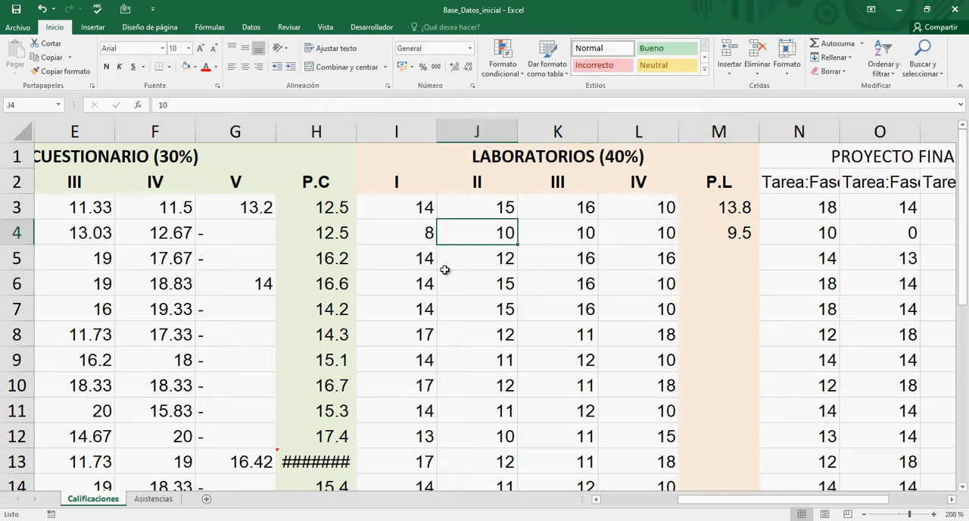
{"action": "key", "text": "Left"}
{"action": "key", "text": "Right"}
{"action": "key", "text": "Right"}
{"action": "key", "text": "Right"}
{"action": "key", "text": "Right"}
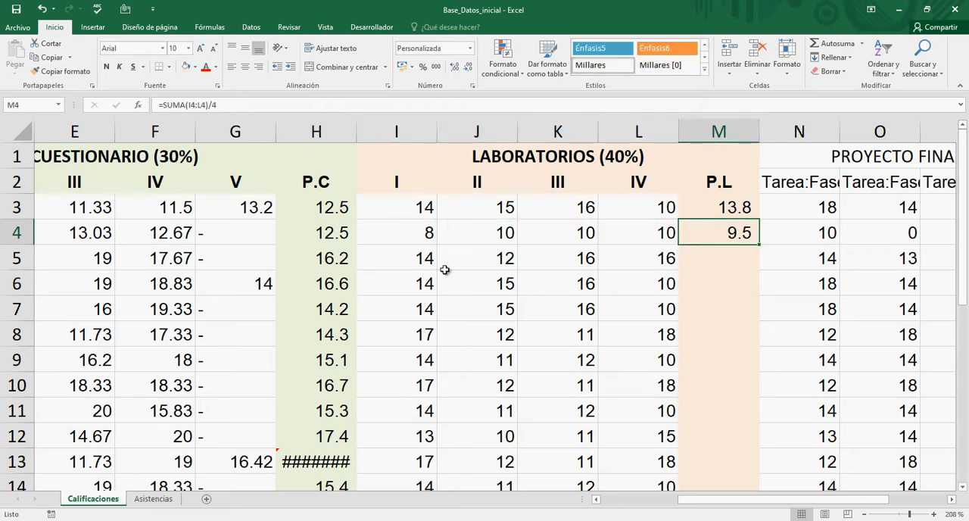
{"action": "key", "text": "Up"}
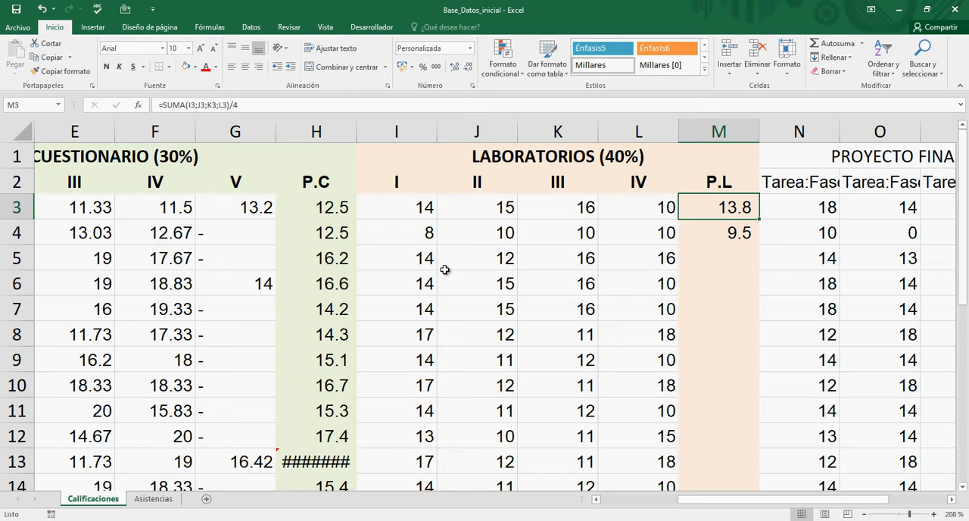
{"action": "key", "text": "Down"}
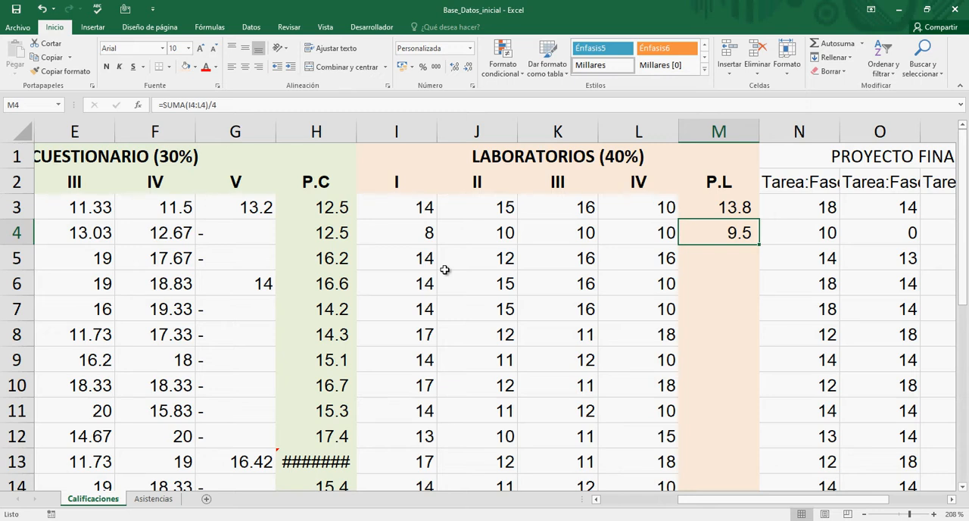
Step: Inspect the I4:L4 range argument in M4's SUMA formula, keep the formula as it is, and look over the P.L column down to row 24
{"action": "key", "text": "F2"}
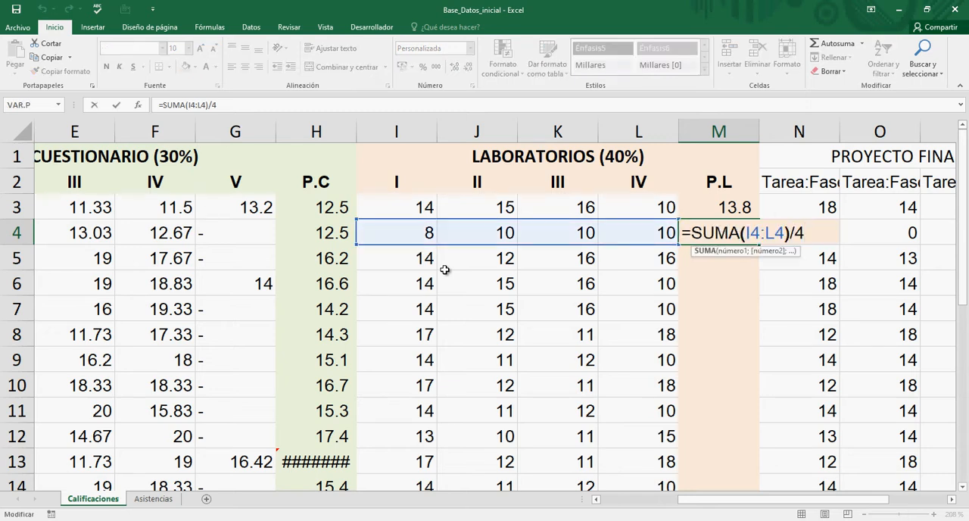
{"action": "key", "text": "Left"}
{"action": "key", "text": "Left"}
{"action": "key", "text": "Left"}
{"action": "key", "text": "Left"}
{"action": "key", "text": "Left"}
{"action": "key", "text": "Right"}
{"action": "key", "text": "Right"}
{"action": "key", "text": "Right"}
{"action": "key", "text": "Right"}
{"action": "key", "text": "Right"}
{"action": "key", "text": "Right"}
{"action": "key", "text": "Right"}
{"action": "key", "text": "Left"}
{"action": "key", "text": "Right"}
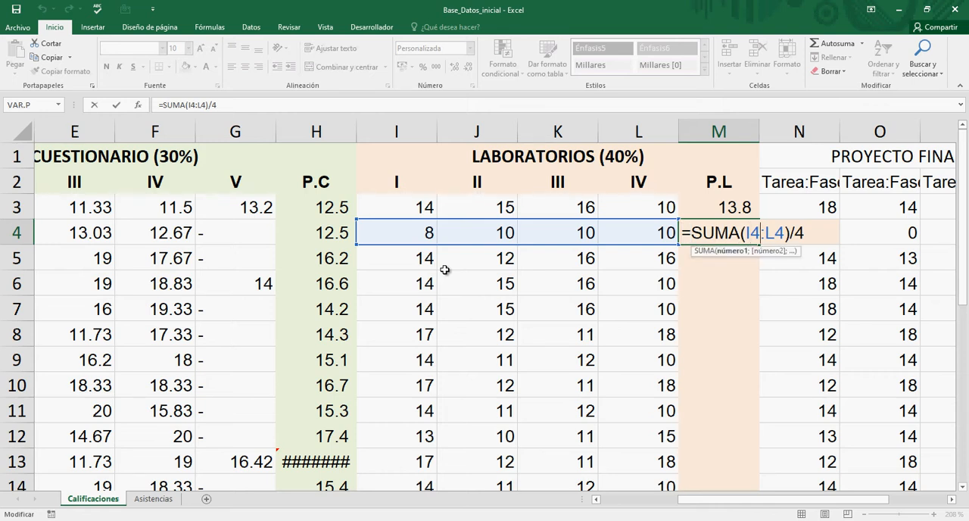
{"action": "key", "text": "Right"}
{"action": "key", "text": "Right"}
{"action": "key", "text": "Right"}
{"action": "key", "text": "Return"}
{"action": "key", "text": "Up"}
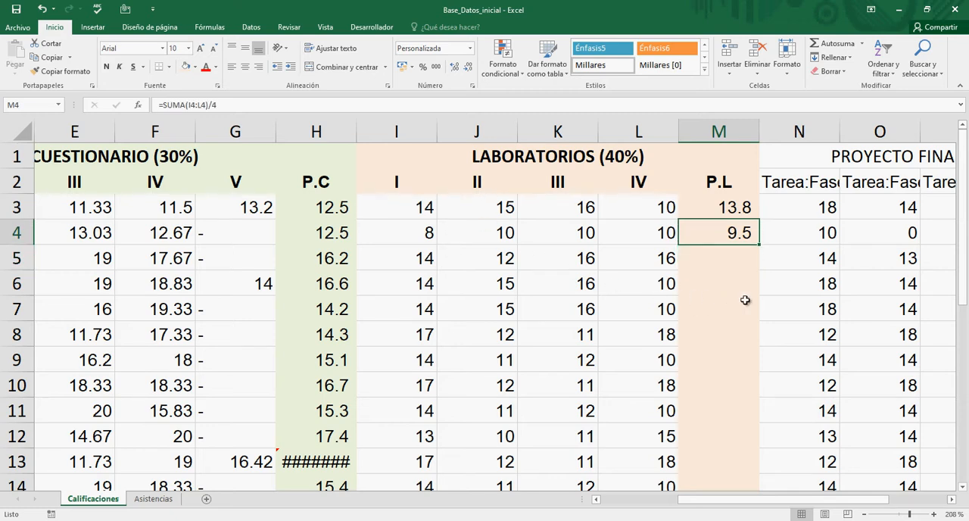
{"action": "scroll", "coordinate": [772, 278], "scroll_direction": "down", "scroll_amount": 4}
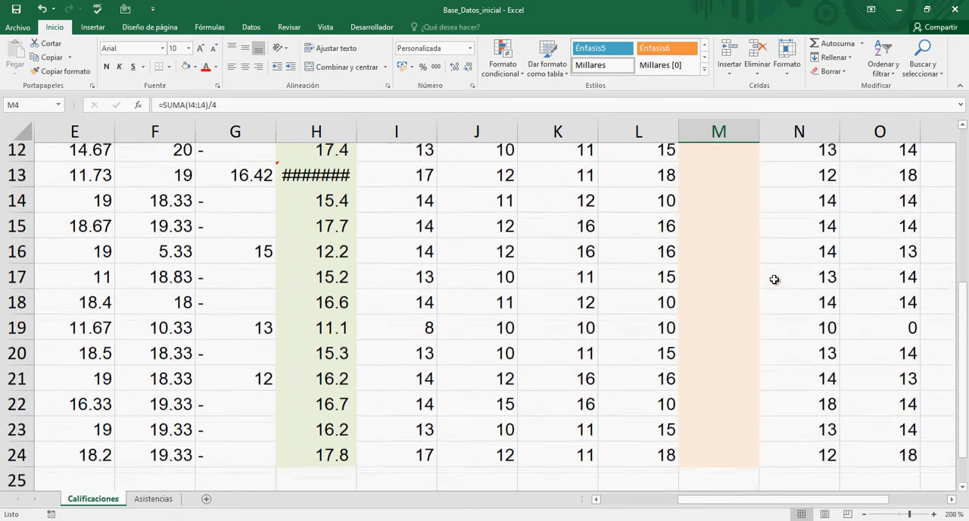
{"action": "scroll", "coordinate": [774, 279], "scroll_direction": "up", "scroll_amount": 4}
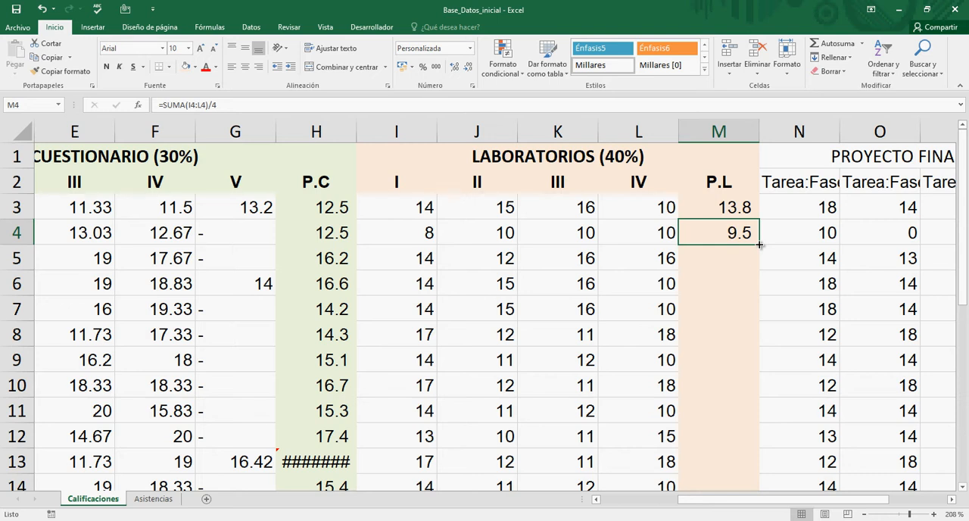
Step: Fill the SUMA formula from P.L cell M4 down the column through M24
{"action": "left_click_drag", "start_coordinate": [759, 245], "coordinate": [759, 244]}
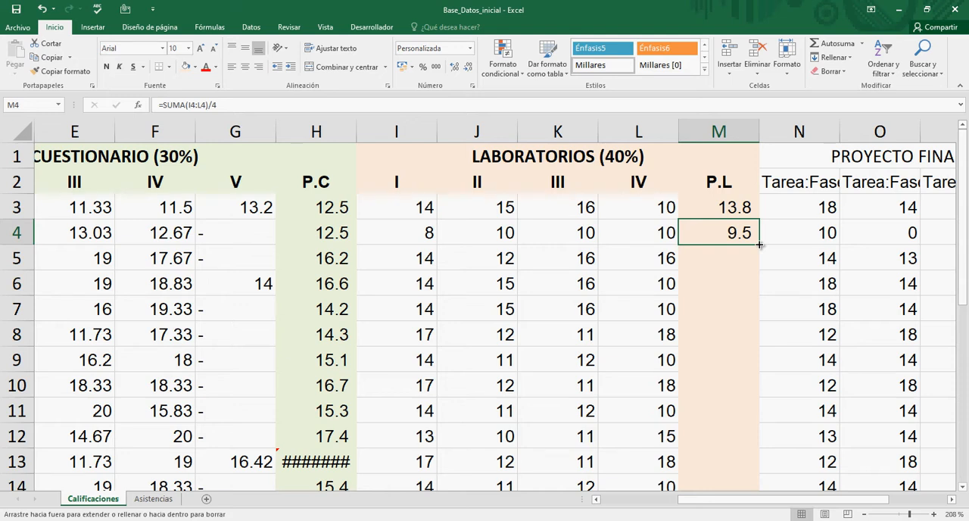
{"action": "left_click_drag", "start_coordinate": [760, 245], "coordinate": [757, 442]}
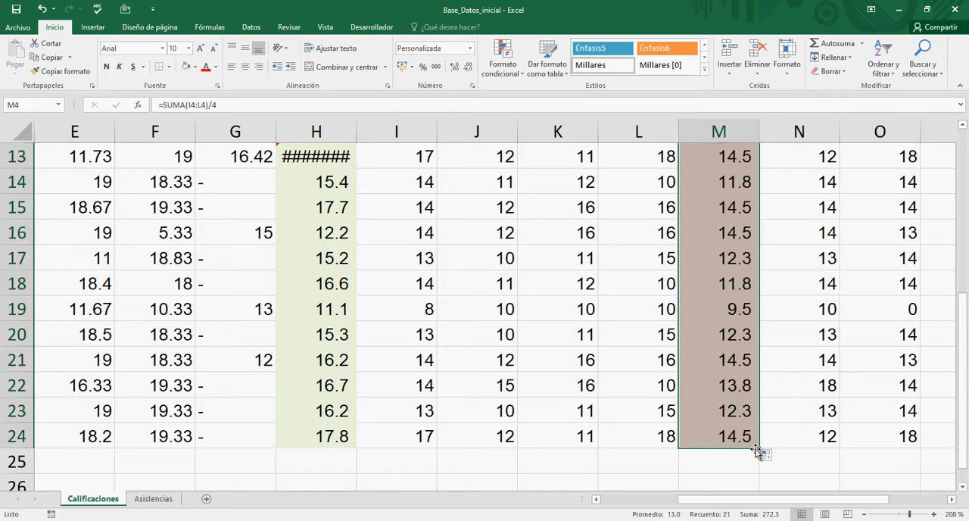
{"action": "scroll", "coordinate": [749, 308], "scroll_direction": "up", "scroll_amount": 4}
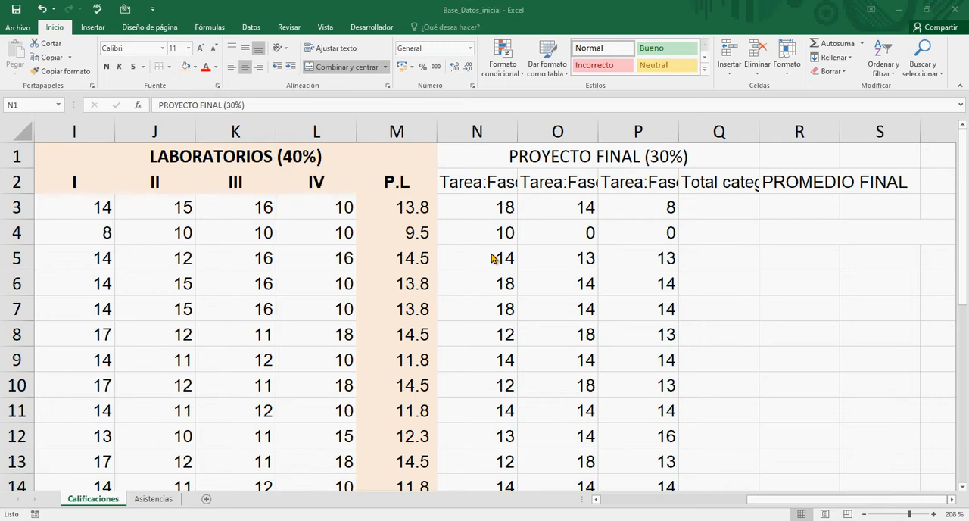
Step: Examine the formula in P.L cell M3, highlighting the SUMA part with its separate cell arguments and the divisor 4
{"action": "left_click", "coordinate": [498, 182]}
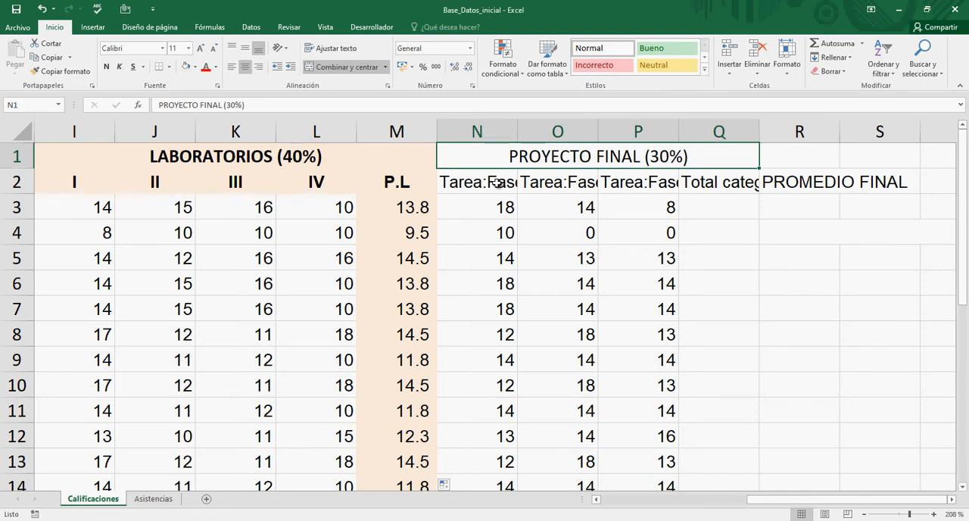
{"action": "key", "text": "Down"}
{"action": "key", "text": "Down"}
{"action": "key", "text": "Left"}
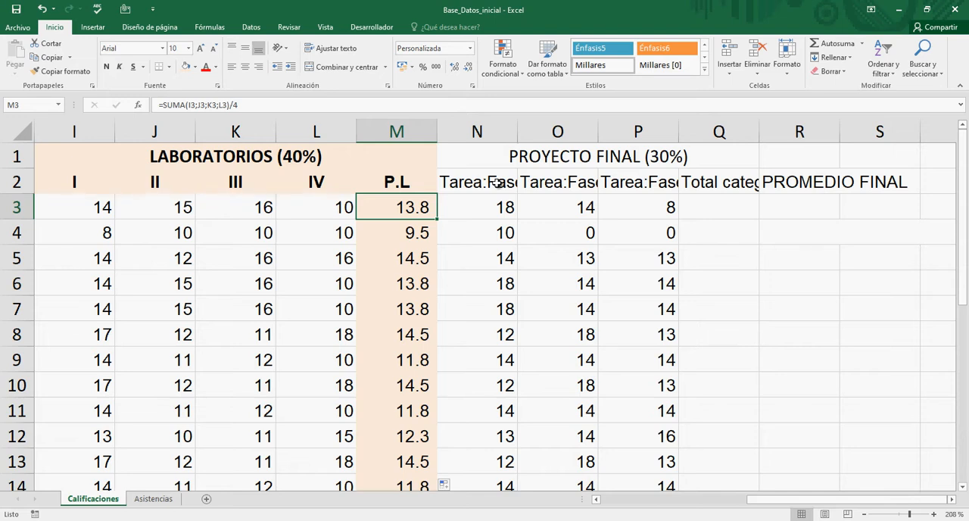
{"action": "key", "text": "F2"}
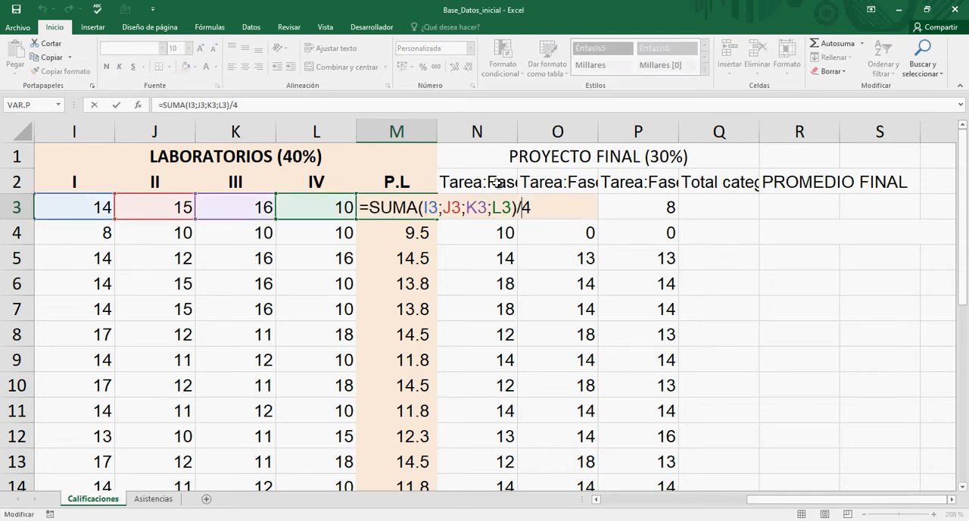
{"action": "key", "text": "Left"}
{"action": "key", "text": "Left"}
{"action": "key", "text": "Left"}
{"action": "key", "text": "Left"}
{"action": "key", "text": "Left"}
{"action": "key", "text": "Left"}
{"action": "key", "text": "Left"}
{"action": "key", "text": "Left"}
{"action": "key", "text": "Left"}
{"action": "key", "text": "Left"}
{"action": "key", "text": "Left"}
{"action": "key", "text": "Left"}
{"action": "key", "text": "Left"}
{"action": "key", "text": "Left"}
{"action": "key", "text": "Left"}
{"action": "key", "text": "Left"}
{"action": "key", "text": "Left"}
{"action": "key", "text": "Left"}
{"action": "key", "text": "Left"}
{"action": "key", "text": "shift+Right"}
{"action": "key", "text": "shift+Right"}
{"action": "key", "text": "shift+Right"}
{"action": "key", "text": "shift+Right"}
{"action": "key", "text": "shift+Right"}
{"action": "key", "text": "shift+Right"}
{"action": "key", "text": "shift+Right"}
{"action": "key", "text": "shift+Right"}
{"action": "key", "text": "shift+Right"}
{"action": "key", "text": "shift+Right"}
{"action": "key", "text": "shift+Right"}
{"action": "key", "text": "shift+Right"}
{"action": "key", "text": "shift+Right"}
{"action": "key", "text": "shift+Right"}
{"action": "key", "text": "shift+Right"}
{"action": "key", "text": "shift+Right"}
{"action": "key", "text": "shift+Right"}
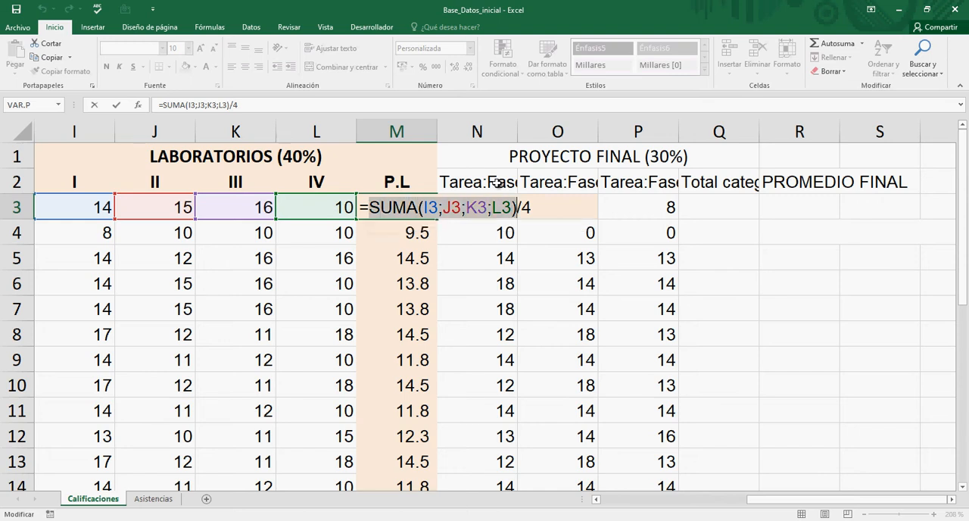
{"action": "key", "text": "Right"}
{"action": "key", "text": "Right"}
{"action": "key", "text": "shift+Right"}
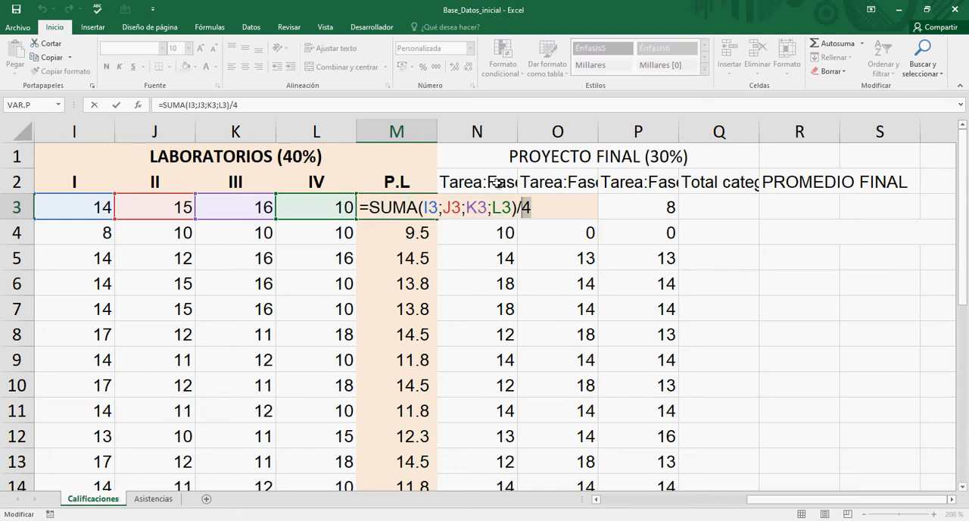
{"action": "key", "text": "Right"}
{"action": "key", "text": "shift+Left"}
{"action": "key", "text": "shift+Left"}
{"action": "key", "text": "shift+Left"}
{"action": "key", "text": "shift+Left"}
{"action": "key", "text": "shift+Left"}
{"action": "key", "text": "shift+Left"}
{"action": "key", "text": "shift+Left"}
{"action": "key", "text": "shift+Left"}
{"action": "key", "text": "shift+Left"}
{"action": "key", "text": "shift+Left"}
{"action": "key", "text": "shift+Left"}
{"action": "key", "text": "shift+Left"}
{"action": "key", "text": "shift+Left"}
{"action": "key", "text": "shift+Left"}
{"action": "key", "text": "shift+Left"}
{"action": "key", "text": "shift+Left"}
{"action": "key", "text": "shift+Left"}
{"action": "key", "text": "shift+Left"}
{"action": "key", "text": "shift+Left"}
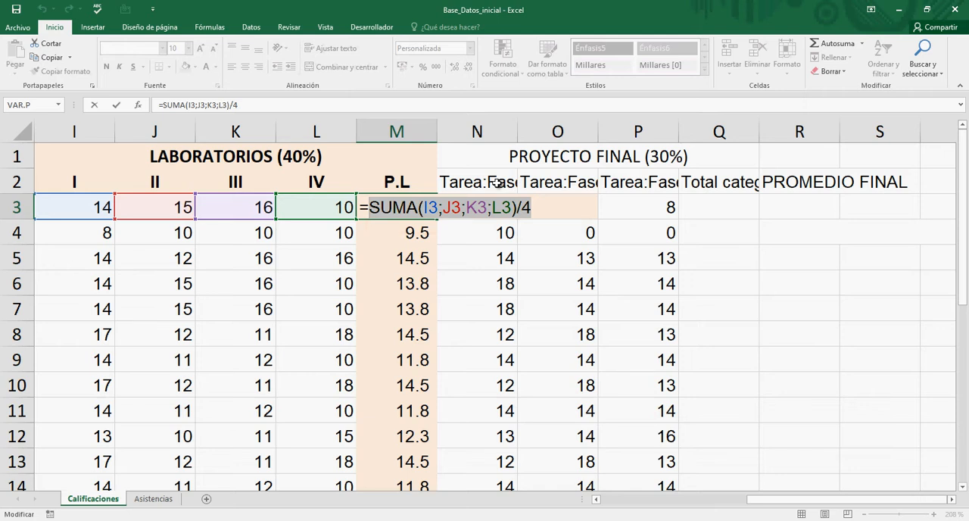
Step: Retrace M3's formula from the SUMA function name through its arguments to the /4 division, and keep it as it is
{"action": "key", "text": "Home"}
{"action": "key", "text": "Right"}
{"action": "key", "text": "shift+Right"}
{"action": "key", "text": "shift+Right"}
{"action": "key", "text": "shift+Right"}
{"action": "key", "text": "shift+Right"}
{"action": "key", "text": "shift+Right"}
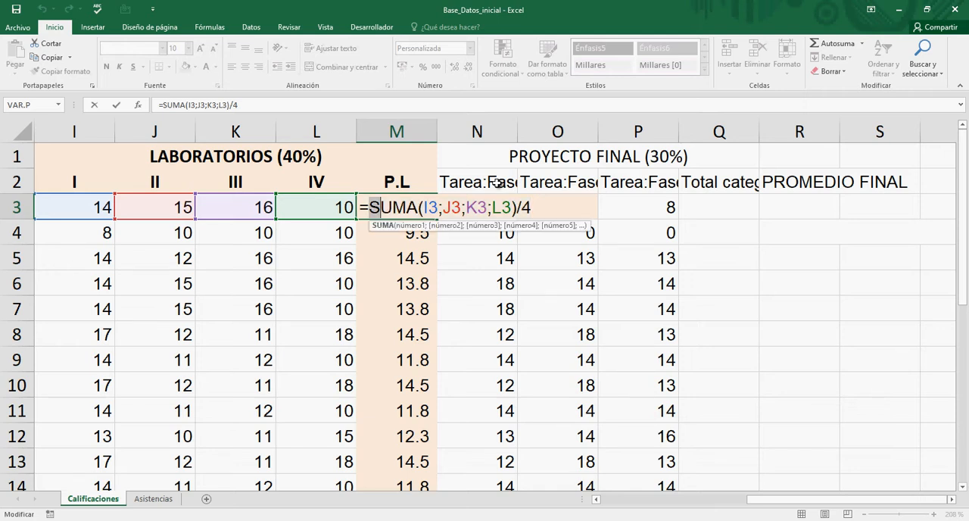
{"action": "key", "text": "shift+Right"}
{"action": "key", "text": "shift+Right"}
{"action": "key", "text": "shift+Right"}
{"action": "key", "text": "shift+Right"}
{"action": "key", "text": "shift+Right"}
{"action": "key", "text": "shift+Right"}
{"action": "key", "text": "shift+Right"}
{"action": "key", "text": "shift+Right"}
{"action": "key", "text": "shift+Right"}
{"action": "key", "text": "shift+Right"}
{"action": "key", "text": "shift+Right"}
{"action": "key", "text": "shift+Right"}
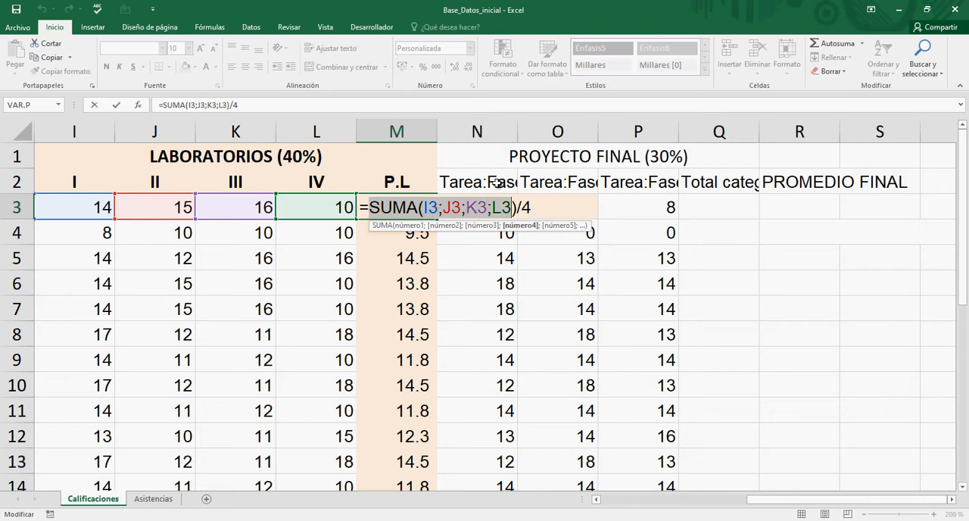
{"action": "key", "text": "Right"}
{"action": "key", "text": "Right"}
{"action": "key", "text": "Right"}
{"action": "key", "text": "shift+Left"}
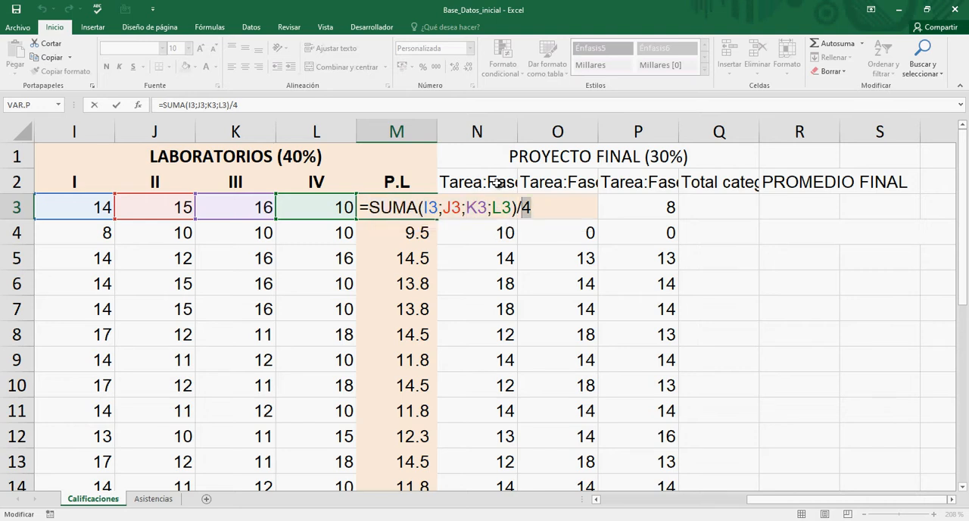
{"action": "key", "text": "shift+Left"}
{"action": "key", "text": "shift+Left"}
{"action": "key", "text": "shift+Left"}
{"action": "key", "text": "shift+Left"}
{"action": "key", "text": "shift+Left"}
{"action": "key", "text": "shift+Left"}
{"action": "key", "text": "shift+Left"}
{"action": "key", "text": "shift+Left"}
{"action": "key", "text": "shift+Left"}
{"action": "key", "text": "shift+Left"}
{"action": "key", "text": "shift+Left"}
{"action": "key", "text": "shift+Left"}
{"action": "key", "text": "shift+Left"}
{"action": "key", "text": "shift+Left"}
{"action": "key", "text": "shift+Left"}
{"action": "key", "text": "shift+Left"}
{"action": "key", "text": "shift+Left"}
{"action": "key", "text": "shift+Left"}
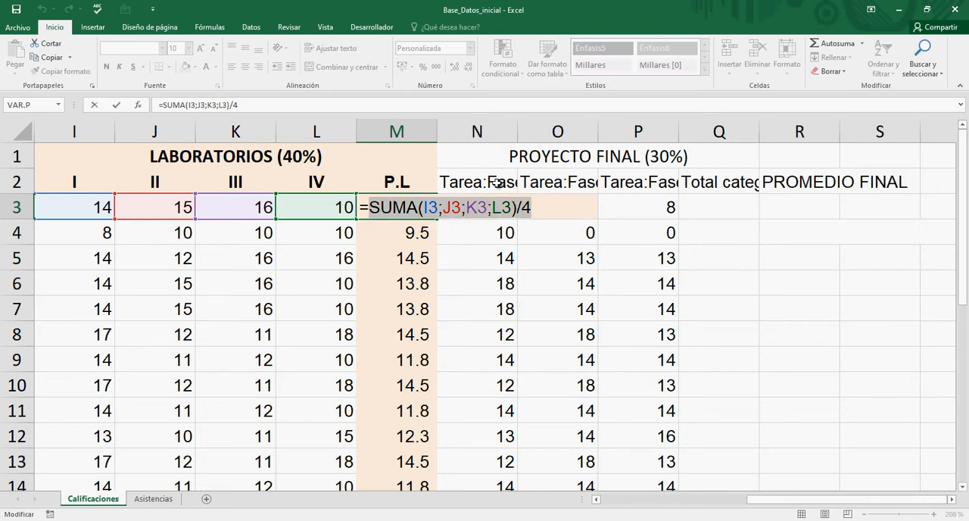
{"action": "key", "text": "ctrl+Return"}
Step: Apply a light blue fill to the merged PROYECTO FINAL (30%) header in N1
{"action": "key", "text": "Right"}
{"action": "key", "text": "Right"}
{"action": "key", "text": "Right"}
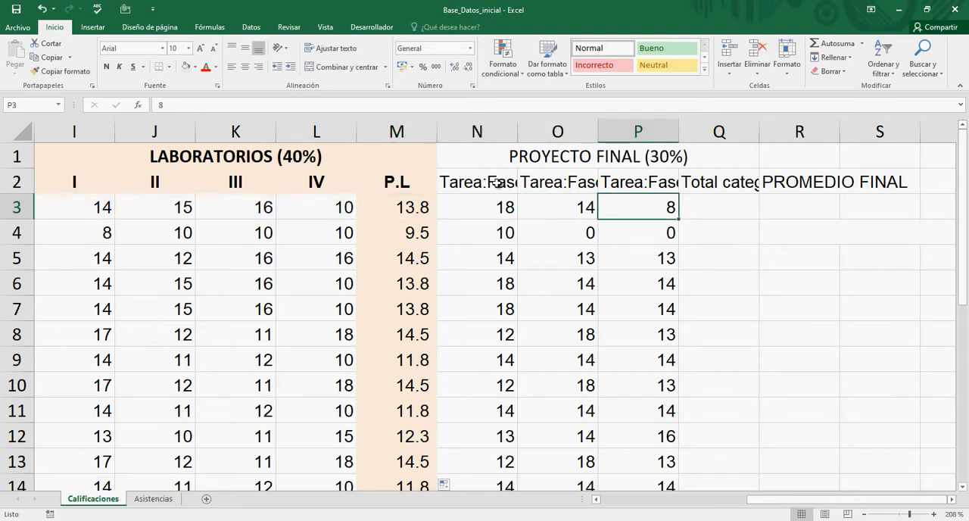
{"action": "key", "text": "Up"}
{"action": "key", "text": "Up"}
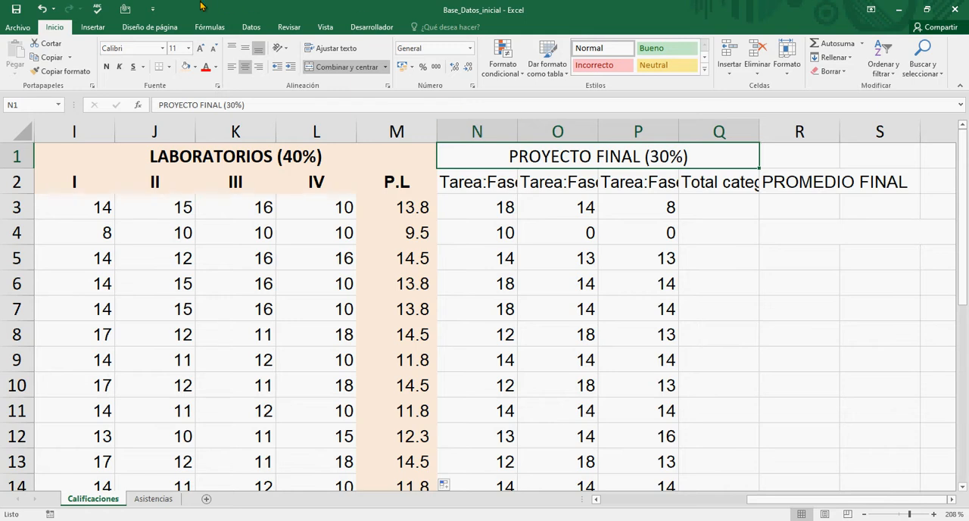
{"action": "left_click", "coordinate": [195, 68]}
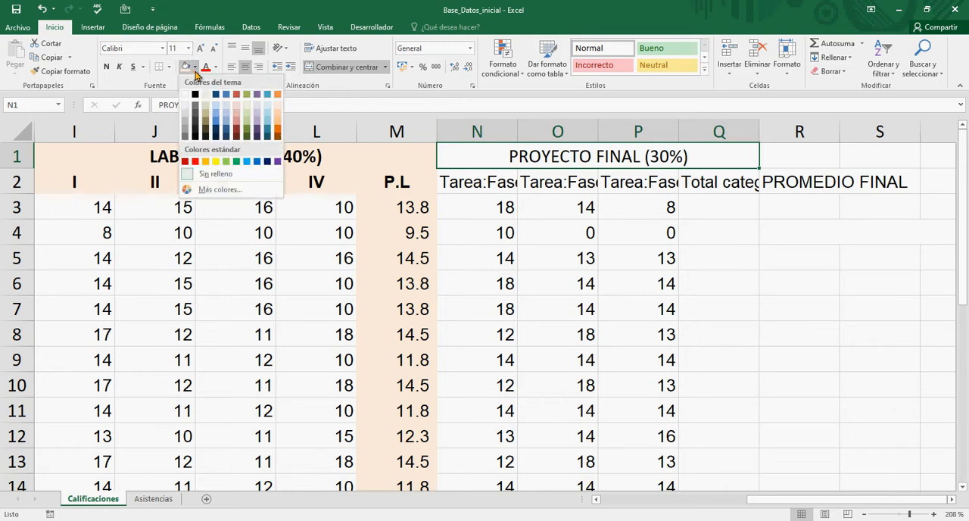
{"action": "left_click", "coordinate": [268, 110]}
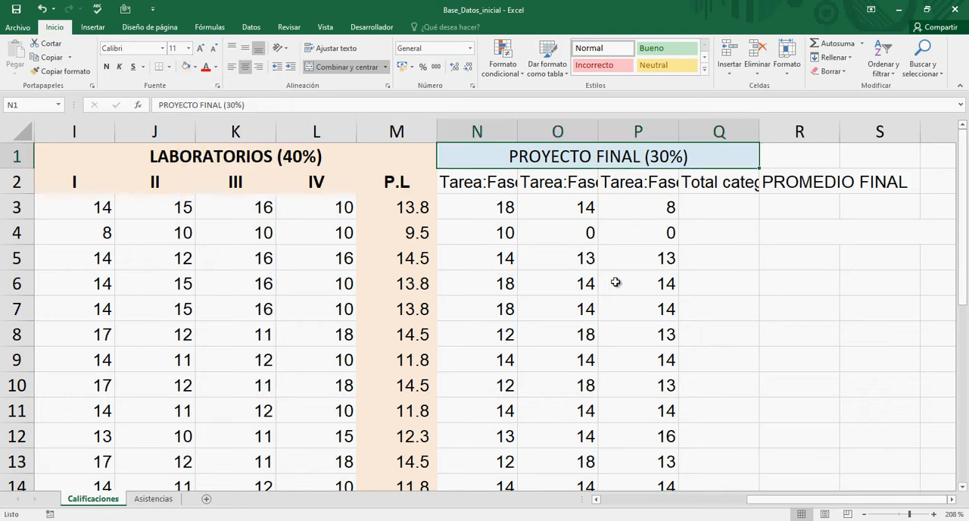
Step: Apply the same light blue fill to the project total column, Q2:Q24
{"action": "left_click", "coordinate": [723, 185]}
{"action": "scroll", "coordinate": [783, 345], "scroll_direction": "down", "scroll_amount": 4}
{"action": "scroll", "coordinate": [783, 346], "scroll_direction": "down", "scroll_amount": 1}
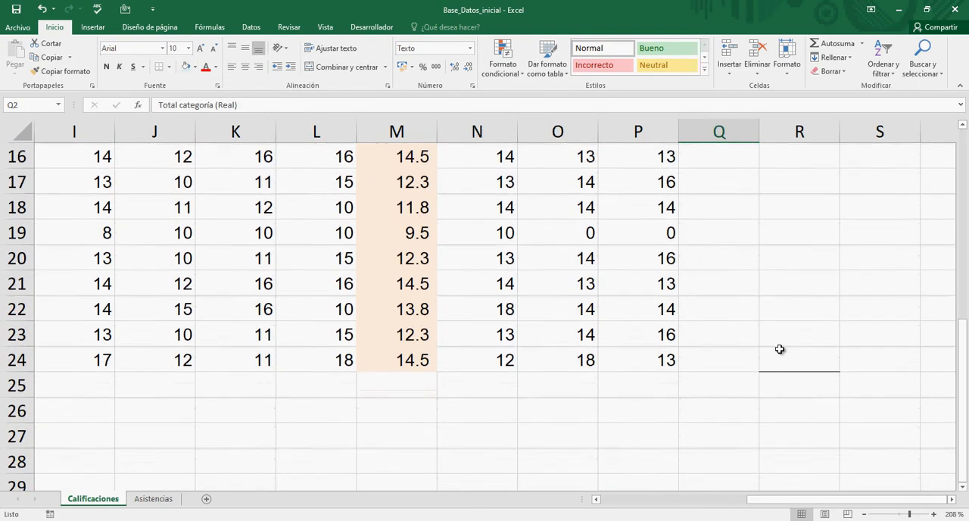
{"action": "left_click", "coordinate": [683, 361], "text": "shift"}
{"action": "scroll", "coordinate": [689, 339], "scroll_direction": "up", "scroll_amount": 5}
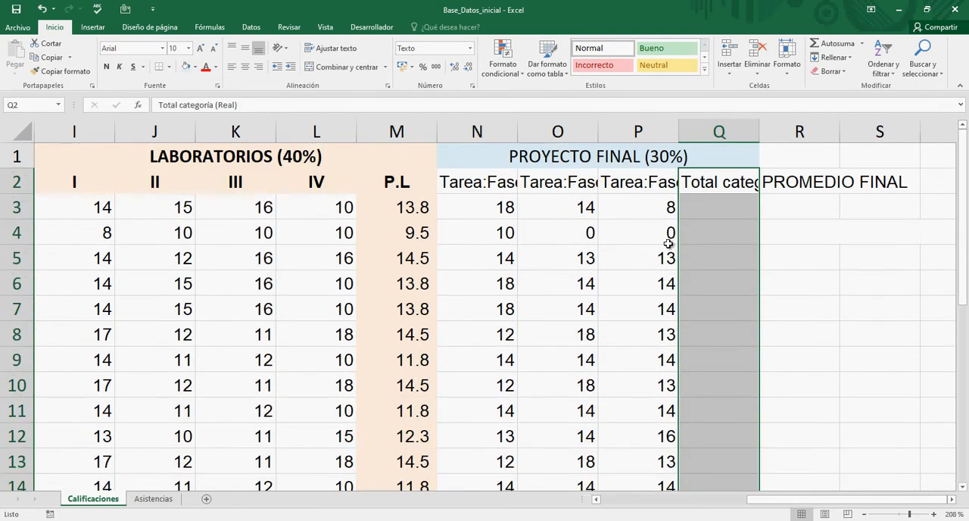
{"action": "left_click", "coordinate": [184, 68]}
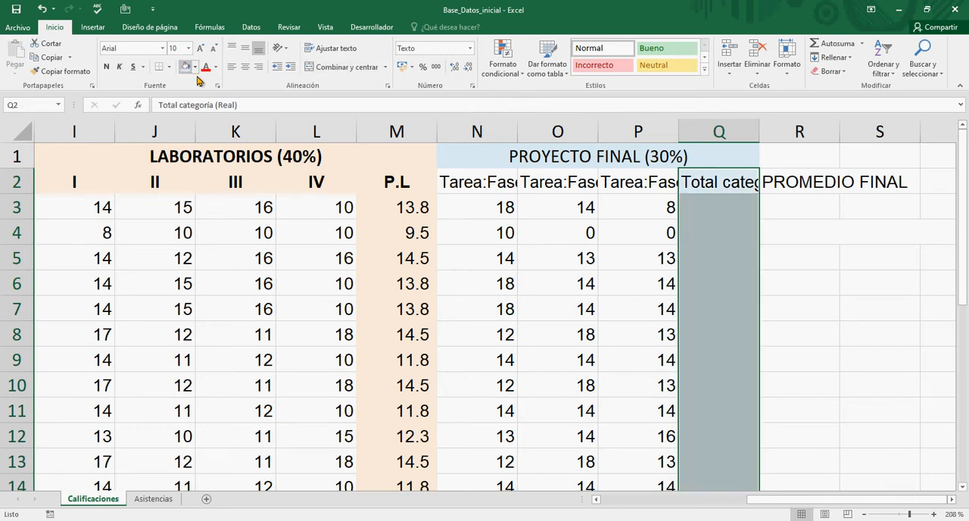
Step: Replace the Total categoría (Real) header in Q2 with PR.F
{"action": "left_click", "coordinate": [740, 166]}
{"action": "left_click", "coordinate": [743, 171]}
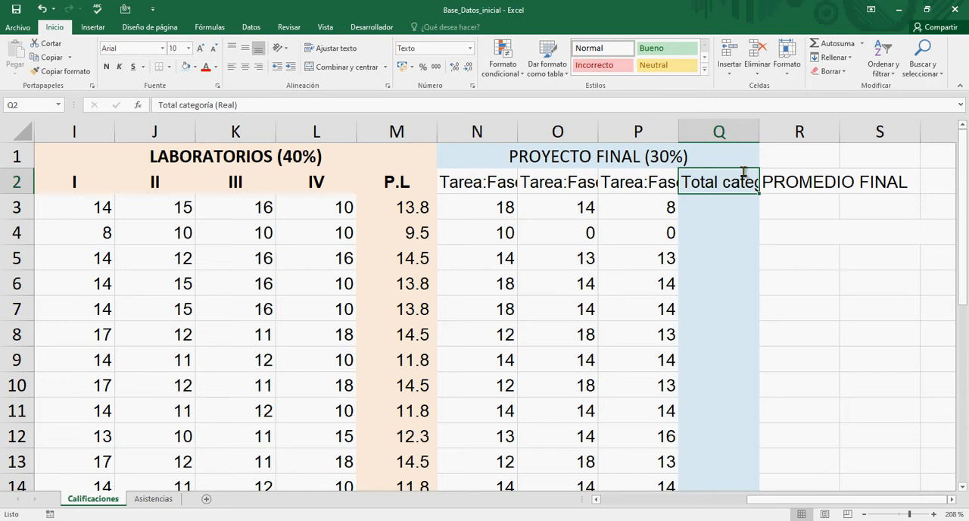
{"action": "type", "text": "P"}
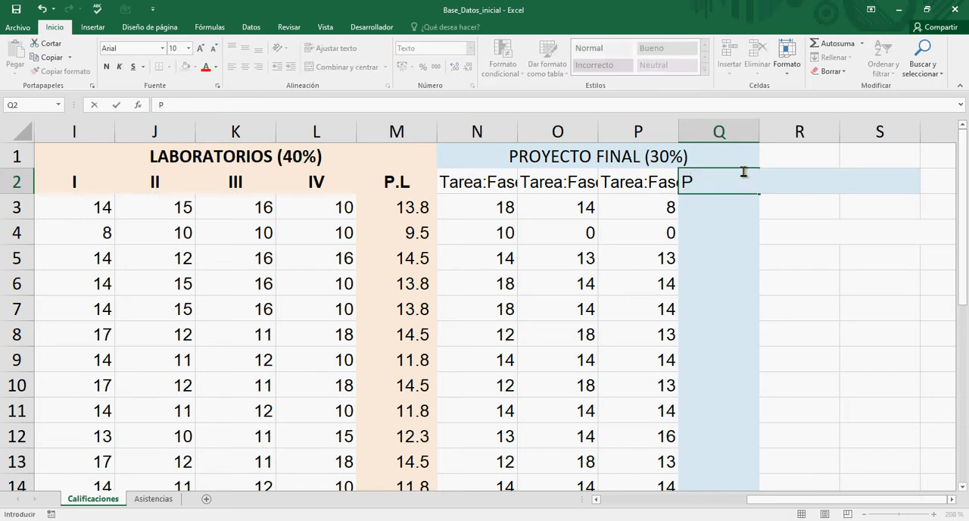
{"action": "type", "text": ";"}
{"action": "type", "text": ","}
{"action": "key", "text": "BackSpace"}
{"action": "type", "text": "R.F"}
{"action": "key", "text": "Return"}
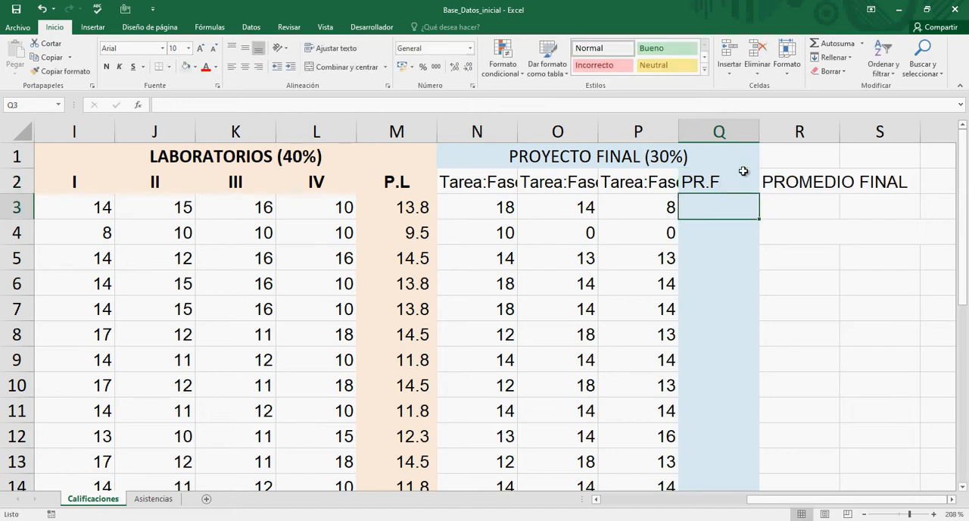
Step: Center and bold the PROYECTO FINAL headers in N1:Q2
{"action": "key", "text": "Up"}
{"action": "key", "text": "Left"}
{"action": "key", "text": "Up"}
{"action": "key", "text": "Left"}
{"action": "key", "text": "Right"}
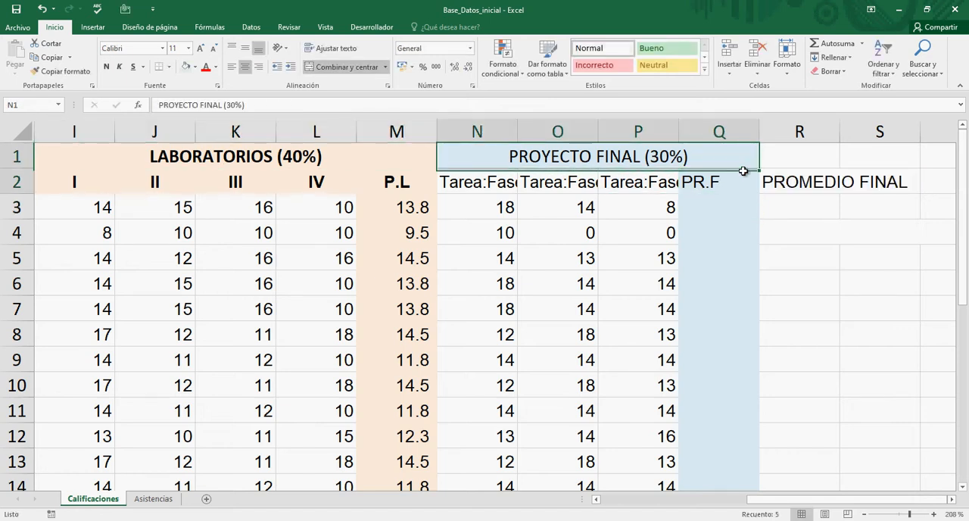
{"action": "key", "text": "shift+Down"}
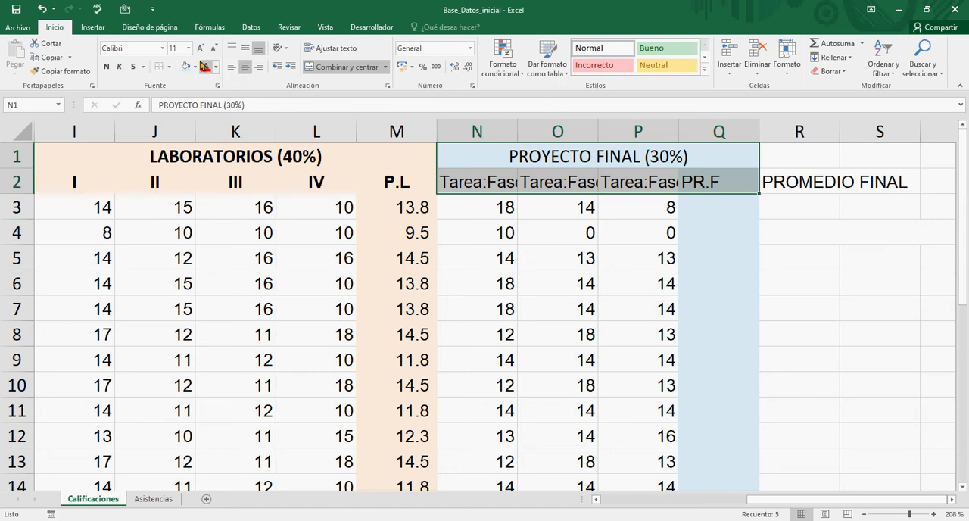
{"action": "left_click", "coordinate": [245, 69]}
{"action": "left_click", "coordinate": [245, 70]}
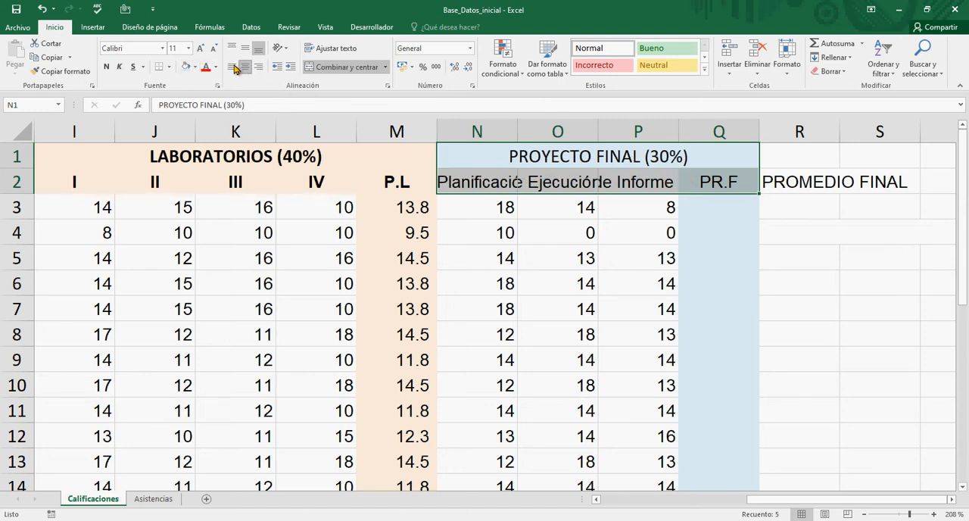
{"action": "left_click", "coordinate": [108, 66]}
Step: Shorten the beginning of the planning-phase header in N2 so it reads F.Planificación (30%) (Real)
{"action": "left_click", "coordinate": [473, 187]}
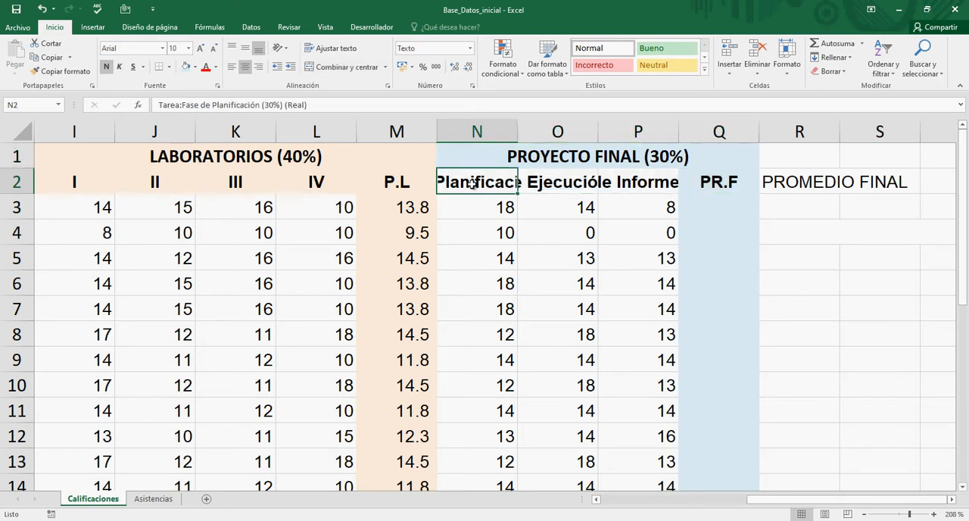
{"action": "double_click", "coordinate": [473, 184]}
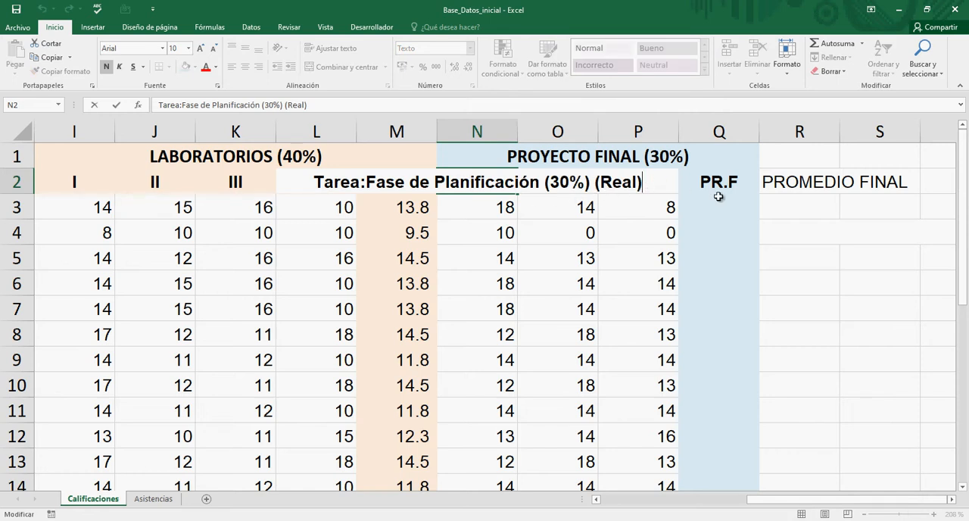
{"action": "key", "text": "Left"}
{"action": "key", "text": "Left"}
{"action": "key", "text": "Left"}
{"action": "key", "text": "Left"}
{"action": "key", "text": "Left"}
{"action": "key", "text": "Left"}
{"action": "key", "text": "Left"}
{"action": "key", "text": "Left"}
{"action": "key", "text": "Left"}
{"action": "key", "text": "Left"}
{"action": "key", "text": "Left"}
{"action": "key", "text": "Left"}
{"action": "key", "text": "Left"}
{"action": "key", "text": "Left"}
{"action": "key", "text": "Left"}
{"action": "key", "text": "Left"}
{"action": "key", "text": "Left"}
{"action": "key", "text": "Left"}
{"action": "key", "text": "Left"}
{"action": "key", "text": "Left"}
{"action": "key", "text": "Delete"}
{"action": "key", "text": "Delete"}
{"action": "key", "text": "Delete"}
{"action": "key", "text": "Delete"}
{"action": "key", "text": "Delete"}
{"action": "key", "text": "Delete"}
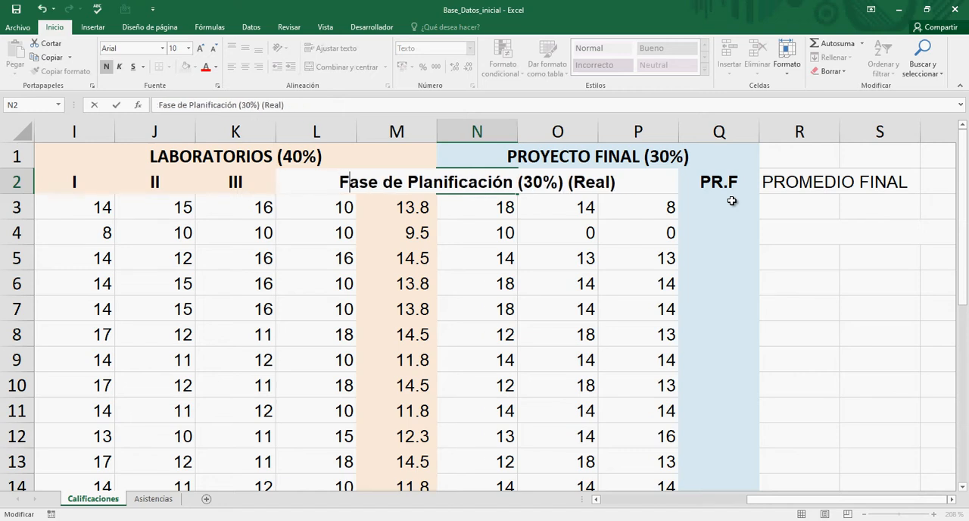
{"action": "key", "text": "Right"}
{"action": "type", "text": "."}
{"action": "key", "text": "Delete"}
{"action": "key", "text": "Delete"}
{"action": "key", "text": "Delete"}
{"action": "key", "text": "Delete"}
{"action": "key", "text": "Delete"}
{"action": "key", "text": "Delete"}
{"action": "key", "text": "Delete"}
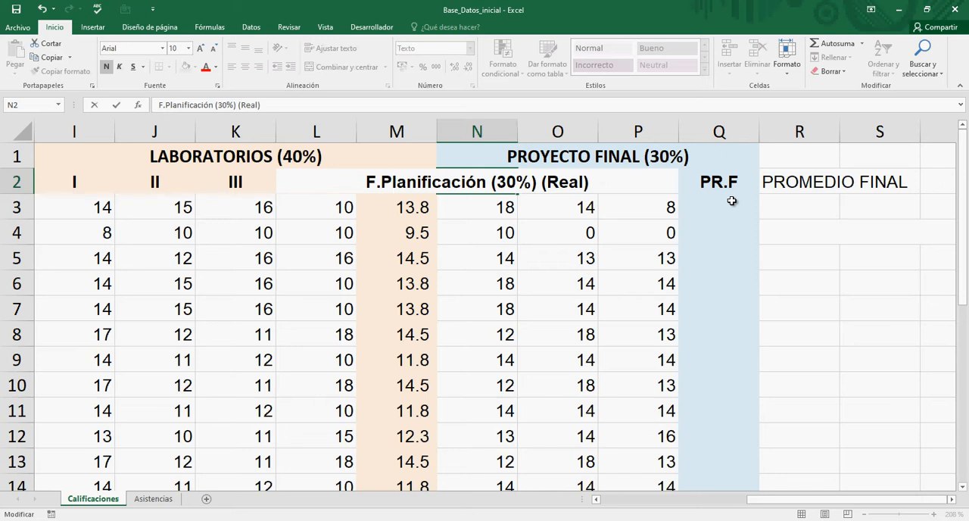
Step: Abbreviate Planificación to P. and remove (Real) in N2, making the header F.P.(30%)
{"action": "key", "text": "Right"}
{"action": "type", "text": "."}
{"action": "key", "text": "Delete"}
{"action": "key", "text": "Delete"}
{"action": "key", "text": "Delete"}
{"action": "key", "text": "Delete"}
{"action": "key", "text": "Delete"}
{"action": "key", "text": "Delete"}
{"action": "key", "text": "Delete"}
{"action": "key", "text": "Delete"}
{"action": "key", "text": "Delete"}
{"action": "key", "text": "Delete"}
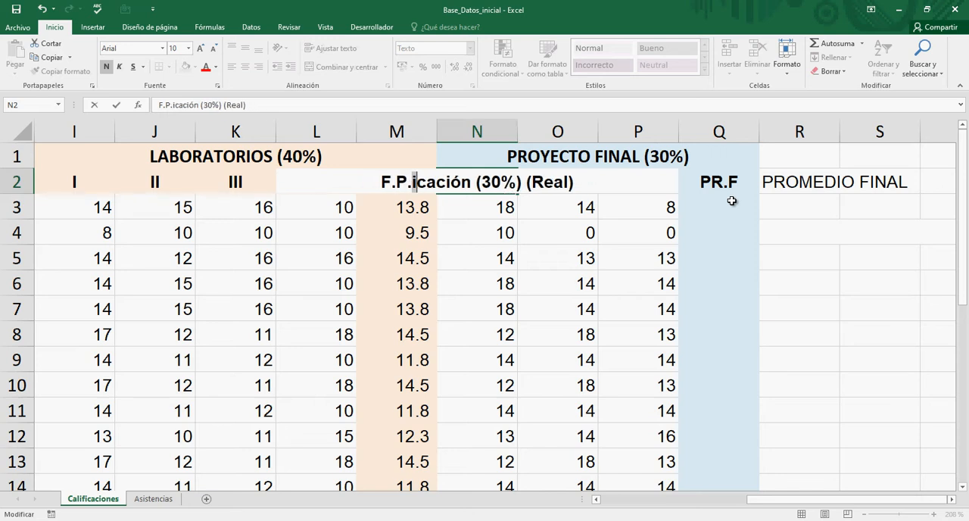
{"action": "key", "text": "Delete"}
{"action": "key", "text": "Delete"}
{"action": "key", "text": "Delete"}
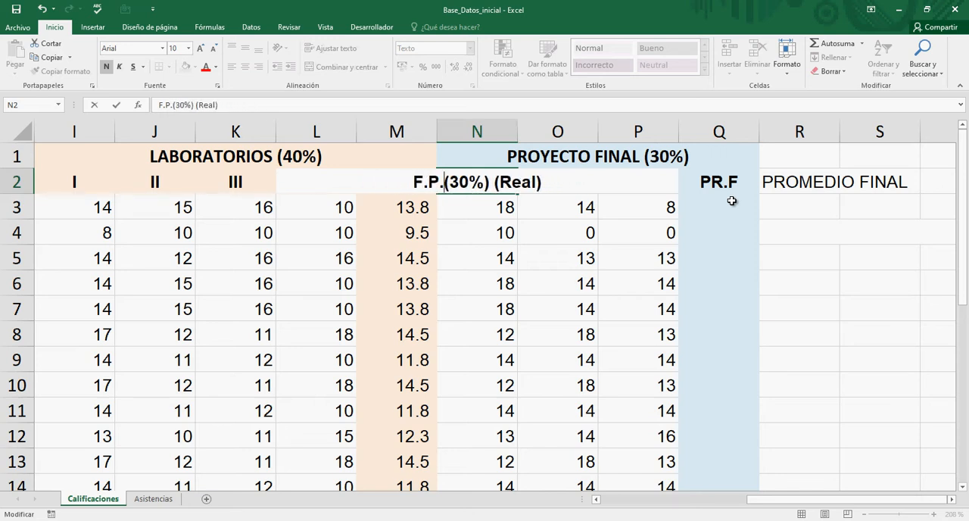
{"action": "key", "text": "Right"}
{"action": "key", "text": "Right"}
{"action": "key", "text": "Right"}
{"action": "key", "text": "Right"}
{"action": "key", "text": "Right"}
{"action": "key", "text": "Delete"}
{"action": "key", "text": "Delete"}
{"action": "key", "text": "Delete"}
{"action": "key", "text": "Delete"}
{"action": "key", "text": "Delete"}
{"action": "key", "text": "Delete"}
{"action": "key", "text": "Delete"}
{"action": "key", "text": "ctrl+Return"}
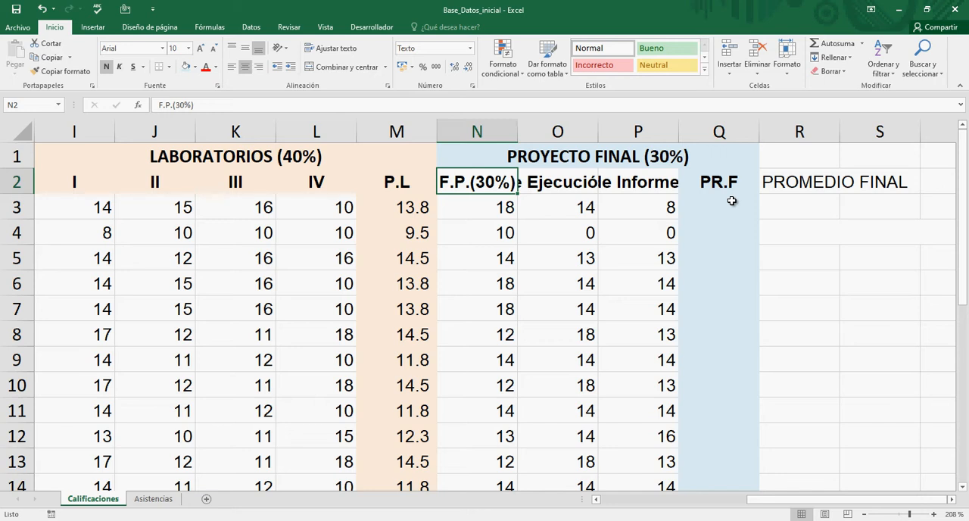
Step: Remove the Tarea: prefix from the execution-phase header in O2
{"action": "key", "text": "Down"}
{"action": "key", "text": "Up"}
{"action": "key", "text": "Down"}
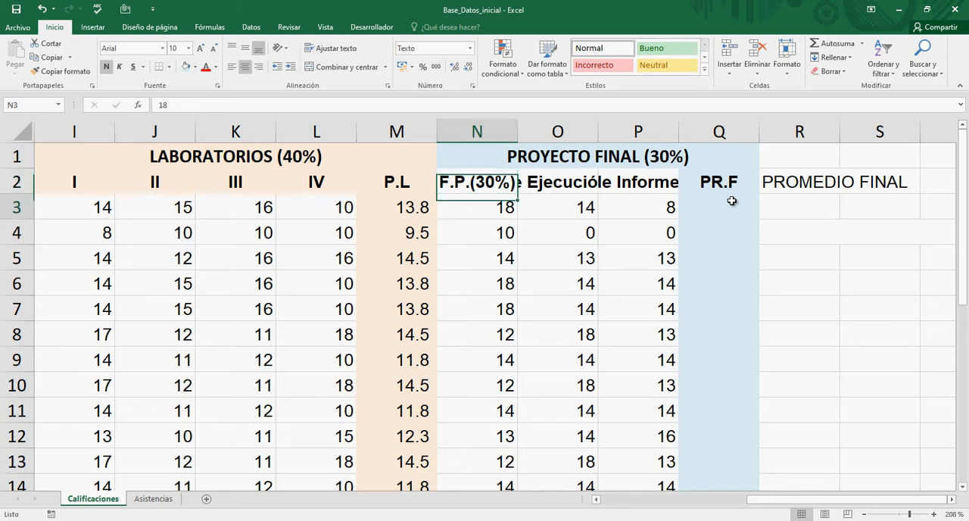
{"action": "key", "text": "Up"}
{"action": "key", "text": "Right"}
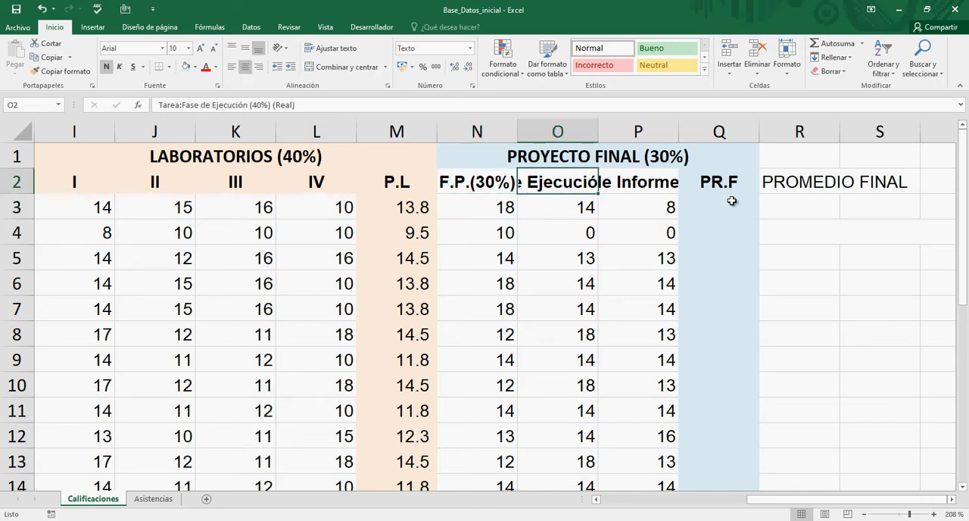
{"action": "key", "text": "F2"}
{"action": "key", "text": "ctrl+Left"}
{"action": "key", "text": "ctrl+Left"}
{"action": "key", "text": "ctrl+Left"}
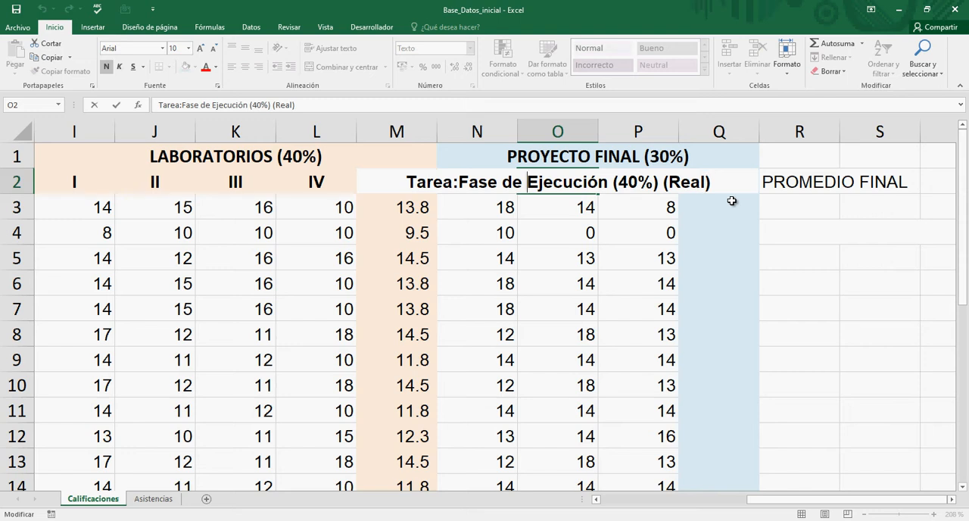
{"action": "key", "text": "ctrl+Left"}
{"action": "key", "text": "ctrl+Left"}
{"action": "key", "text": "Delete"}
{"action": "key", "text": "Delete"}
{"action": "key", "text": "Delete"}
{"action": "key", "text": "Delete"}
{"action": "key", "text": "Delete"}
{"action": "key", "text": "Delete"}
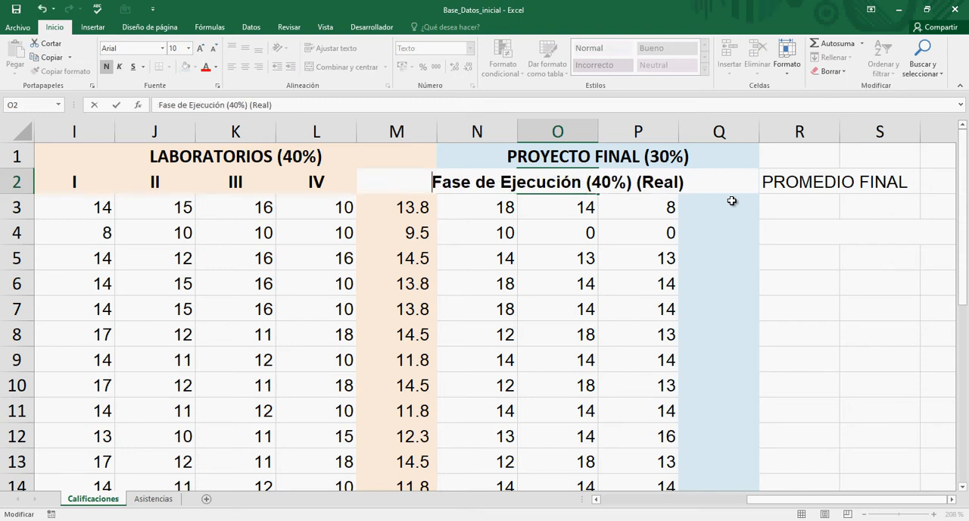
Step: Abbreviate Fase de Ejecución to F.E. in the O2 header, keeping the (40%) part directly after it
{"action": "key", "text": "Right"}
{"action": "type", "text": "."}
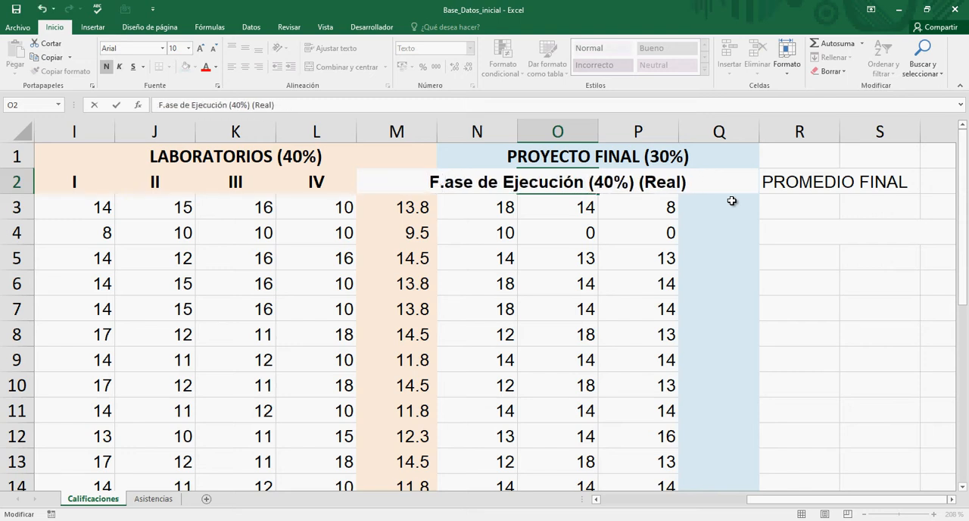
{"action": "key", "text": "Delete"}
{"action": "key", "text": "Delete"}
{"action": "key", "text": "Delete"}
{"action": "key", "text": "Delete"}
{"action": "key", "text": "Delete"}
{"action": "key", "text": "Delete"}
{"action": "key", "text": "Delete"}
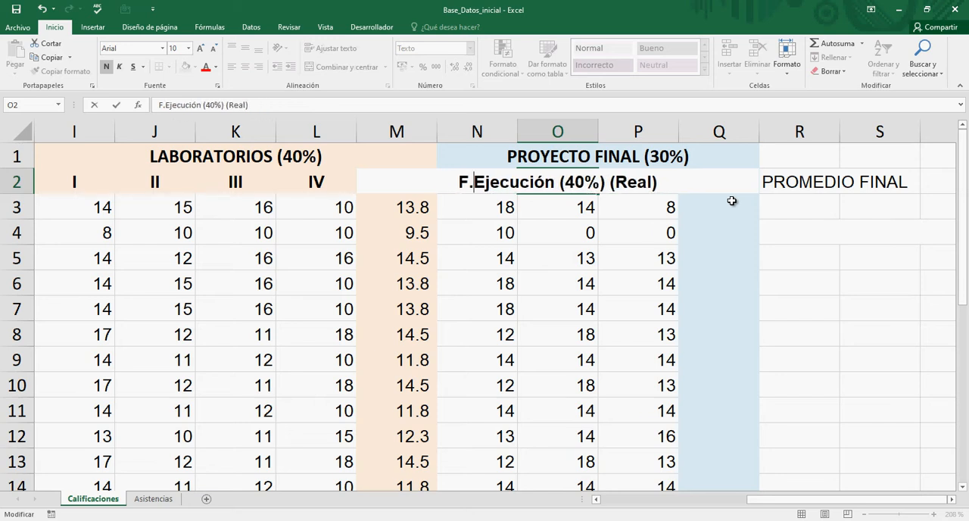
{"action": "key", "text": "Right"}
{"action": "type", "text": "."}
{"action": "key", "text": "Delete"}
{"action": "key", "text": "Delete"}
{"action": "key", "text": "Delete"}
{"action": "key", "text": "Delete"}
{"action": "key", "text": "Delete"}
{"action": "key", "text": "Delete"}
{"action": "key", "text": "Delete"}
{"action": "key", "text": "Delete"}
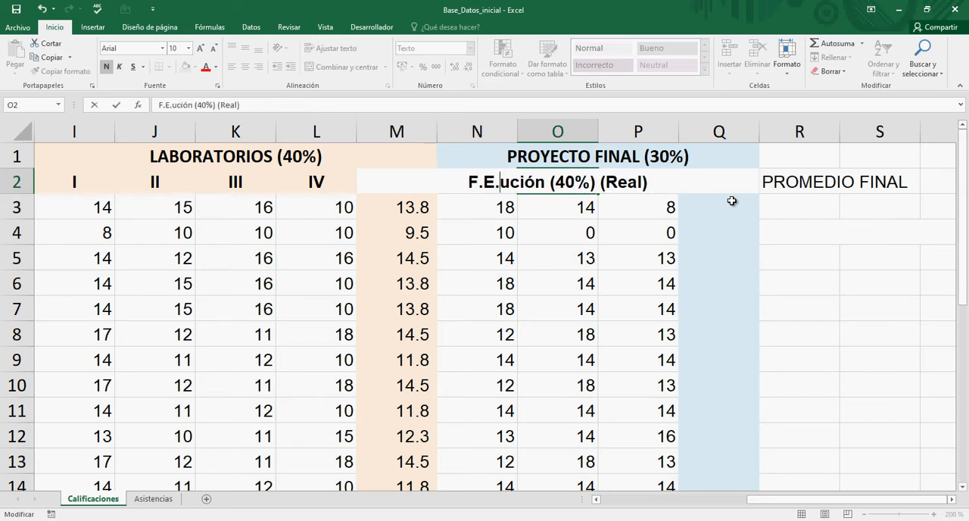
{"action": "key", "text": "Delete"}
Step: Remove (Real) from the end of the O2 header so it reads F.E.(40%)
{"action": "key", "text": "Right"}
{"action": "key", "text": "Right"}
{"action": "key", "text": "Right"}
{"action": "key", "text": "Right"}
{"action": "key", "text": "Right"}
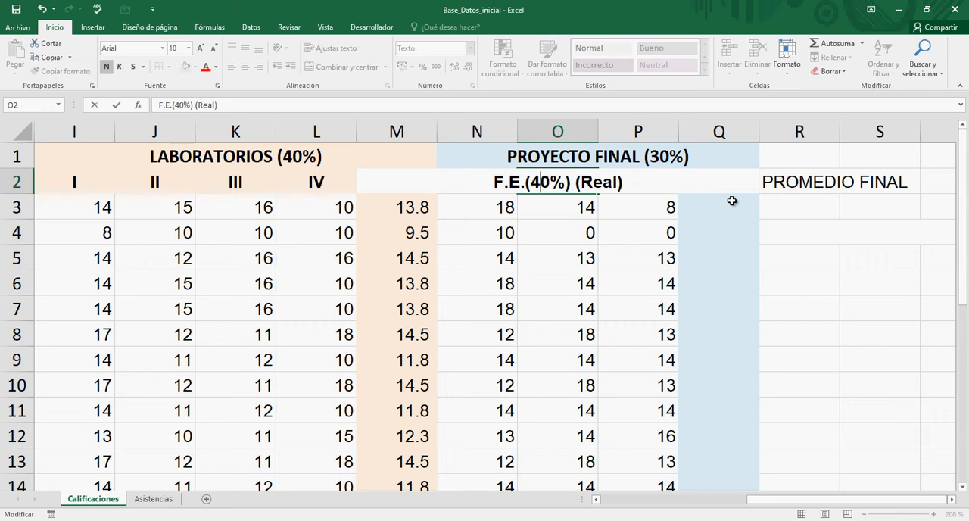
{"action": "key", "text": "Delete"}
{"action": "key", "text": "Delete"}
{"action": "key", "text": "Delete"}
{"action": "key", "text": "Delete"}
{"action": "key", "text": "Delete"}
{"action": "key", "text": "Delete"}
{"action": "key", "text": "Delete"}
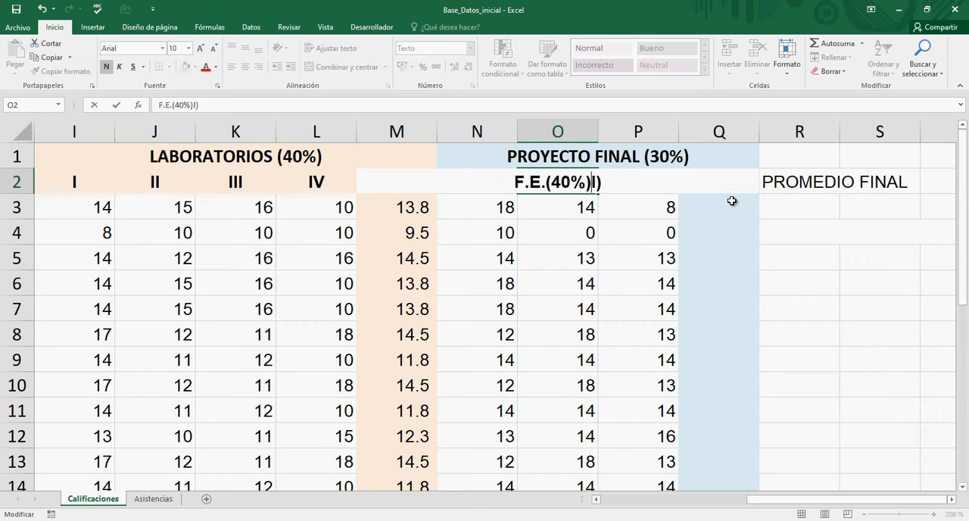
{"action": "key", "text": "Return"}
{"action": "key", "text": "Up"}
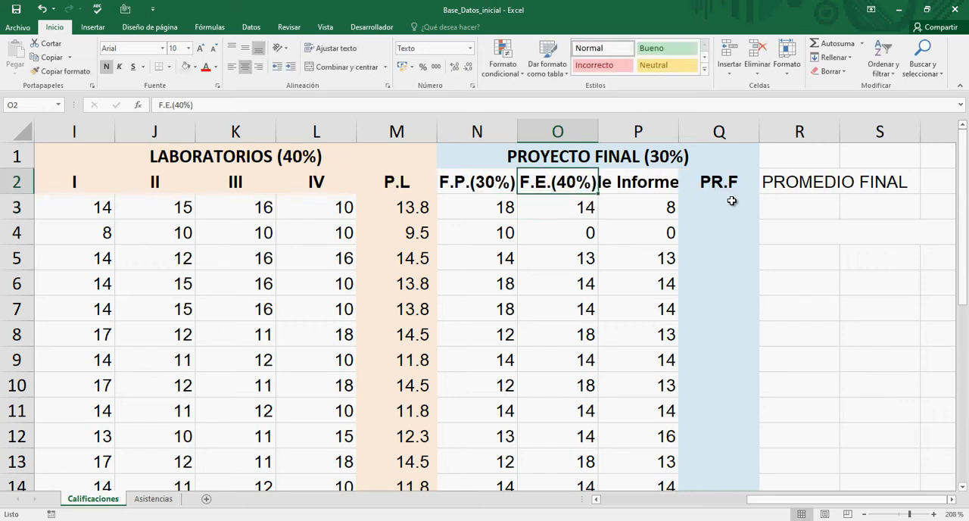
Step: Remove the Tarea: prefix from the report-phase header in P2
{"action": "key", "text": "Left"}
{"action": "key", "text": "Right"}
{"action": "key", "text": "Right"}
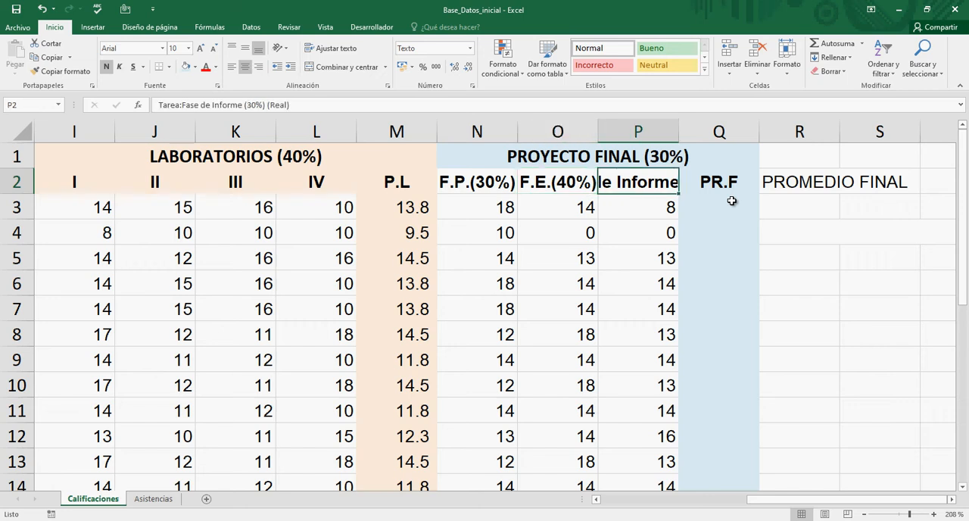
{"action": "key", "text": "F2"}
{"action": "key", "text": "Left"}
{"action": "key", "text": "Left"}
{"action": "key", "text": "Left"}
{"action": "key", "text": "Left"}
{"action": "key", "text": "Left"}
{"action": "key", "text": "Left"}
{"action": "key", "text": "Left"}
{"action": "key", "text": "Left"}
{"action": "key", "text": "Left"}
{"action": "key", "text": "Left"}
{"action": "key", "text": "Left"}
{"action": "key", "text": "Left"}
{"action": "key", "text": "Left"}
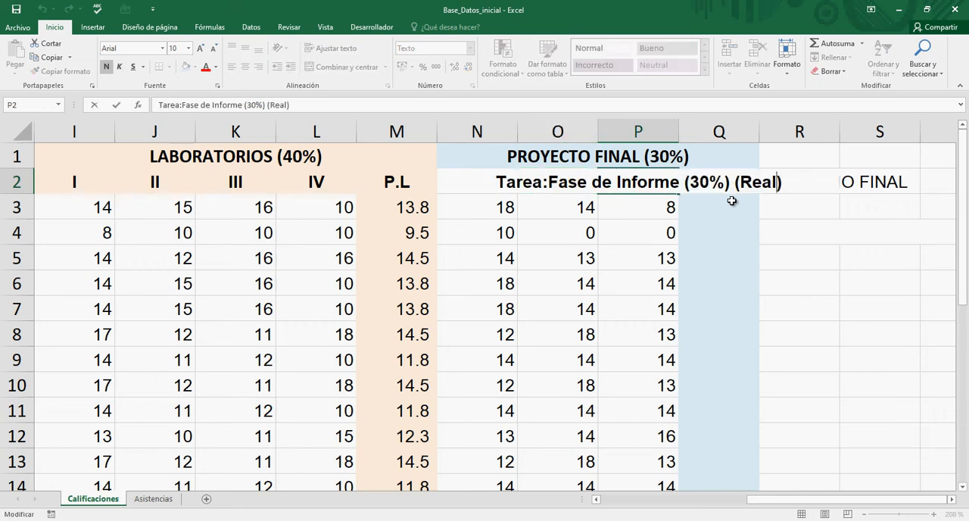
{"action": "key", "text": "Left"}
{"action": "key", "text": "Left"}
{"action": "key", "text": "Left"}
{"action": "key", "text": "Left"}
{"action": "key", "text": "Left"}
{"action": "key", "text": "Left"}
{"action": "key", "text": "Left"}
{"action": "key", "text": "Left"}
{"action": "key", "text": "Left"}
{"action": "key", "text": "Left"}
{"action": "key", "text": "Left"}
{"action": "key", "text": "Left"}
{"action": "key", "text": "Left"}
{"action": "key", "text": "Left"}
{"action": "key", "text": "Left"}
{"action": "key", "text": "Left"}
{"action": "key", "text": "Left"}
{"action": "key", "text": "Left"}
{"action": "key", "text": "Left"}
{"action": "key", "text": "Left"}
{"action": "key", "text": "Delete"}
{"action": "key", "text": "Delete"}
{"action": "key", "text": "Delete"}
{"action": "key", "text": "Delete"}
{"action": "key", "text": "Delete"}
{"action": "key", "text": "Delete"}
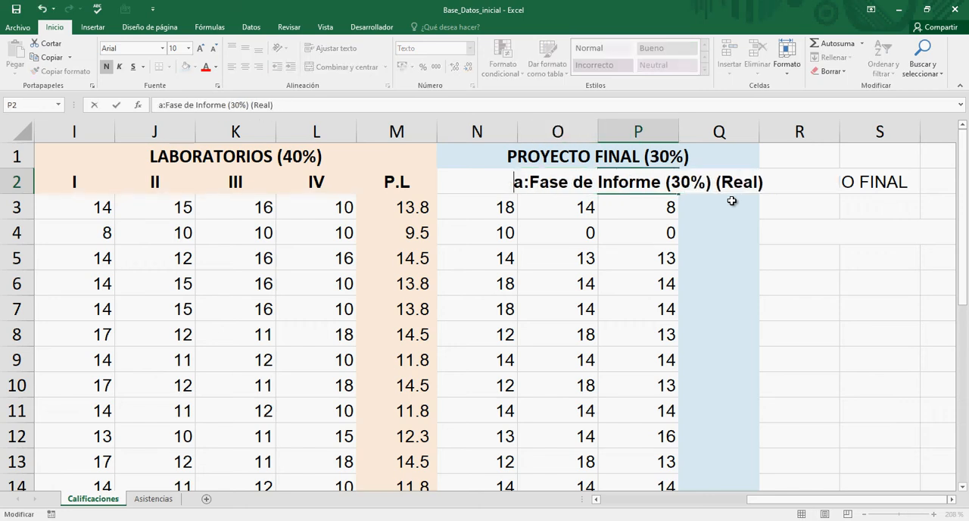
{"action": "key", "text": "Right"}
{"action": "key", "text": "Right"}
{"action": "key", "text": "Right"}
{"action": "key", "text": "Left"}
{"action": "key", "text": "Left"}
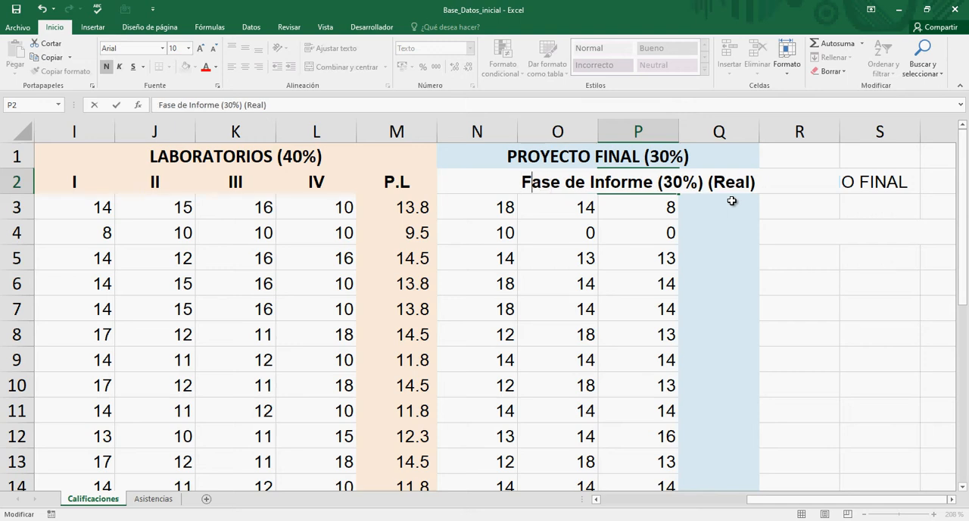
Step: Abbreviate Fase de Informe to F.I. in the P2 header
{"action": "key", "text": "Delete"}
{"action": "type", "text": "."}
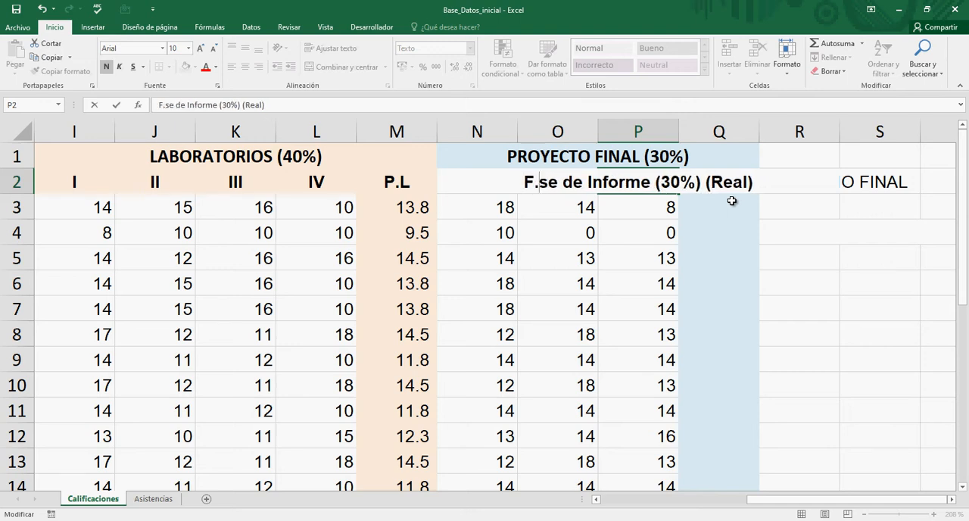
{"action": "key", "text": "Delete"}
{"action": "key", "text": "Delete"}
{"action": "key", "text": "Delete"}
{"action": "key", "text": "Delete"}
{"action": "key", "text": "Delete"}
{"action": "key", "text": "Delete"}
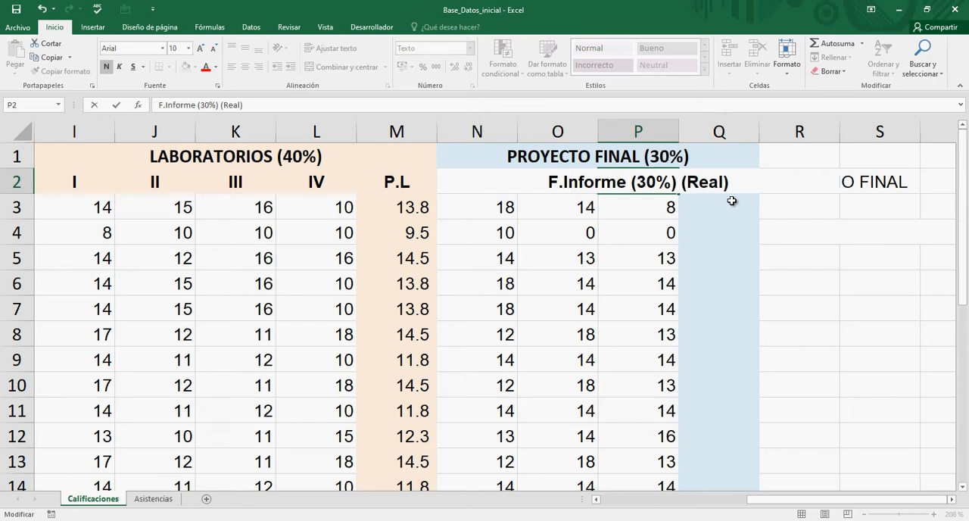
{"action": "key", "text": "Right"}
{"action": "key", "text": "Delete"}
{"action": "type", "text": "."}
{"action": "key", "text": "Delete"}
{"action": "key", "text": "Delete"}
{"action": "key", "text": "Delete"}
{"action": "key", "text": "Delete"}
{"action": "key", "text": "Delete"}
{"action": "key", "text": "Delete"}
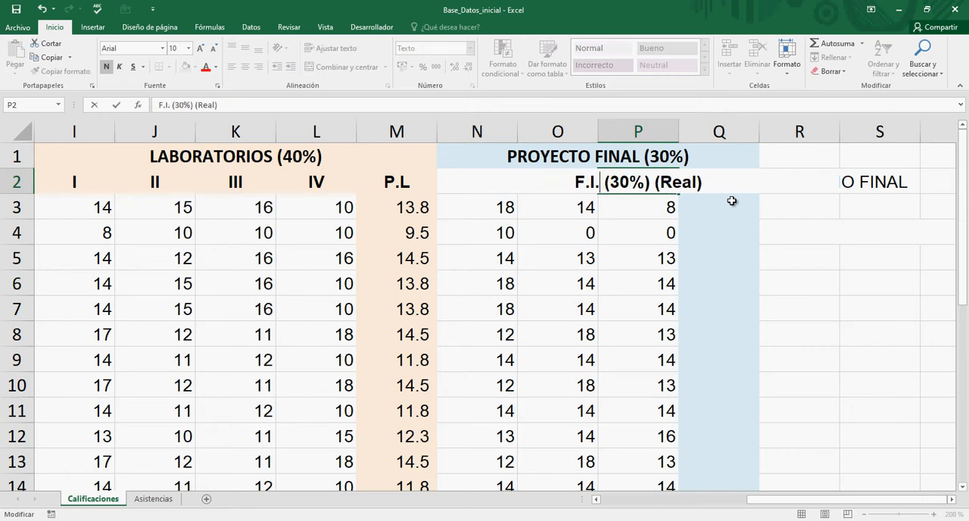
Step: Close the gap before (30%) and remove (Real) in P2, making the header F.I.(30%)
{"action": "key", "text": "Right"}
{"action": "key", "text": "Right"}
{"action": "key", "text": "Right"}
{"action": "key", "text": "Right"}
{"action": "key", "text": "Right"}
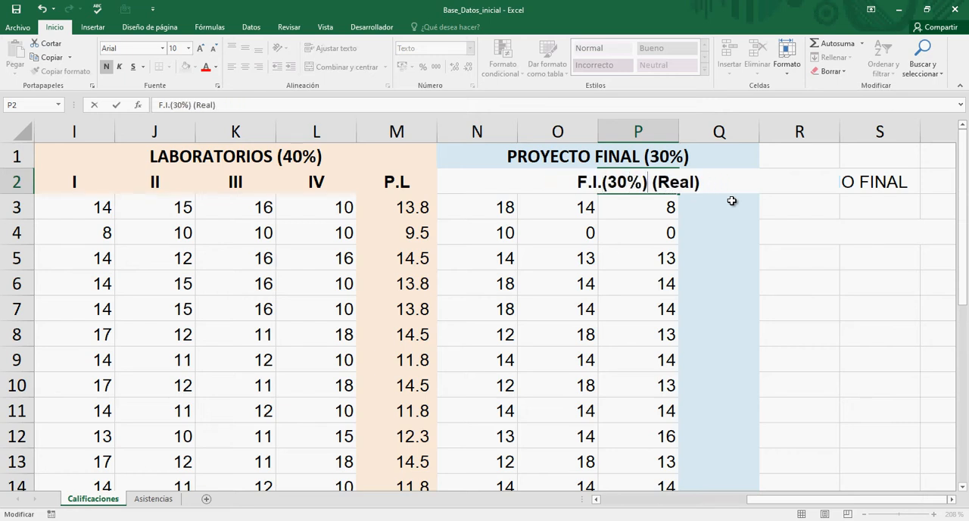
{"action": "key", "text": "Delete"}
{"action": "key", "text": "Delete"}
{"action": "key", "text": "Delete"}
{"action": "key", "text": "Delete"}
{"action": "key", "text": "Delete"}
{"action": "key", "text": "Delete"}
{"action": "key", "text": "Delete"}
{"action": "key", "text": "Return"}
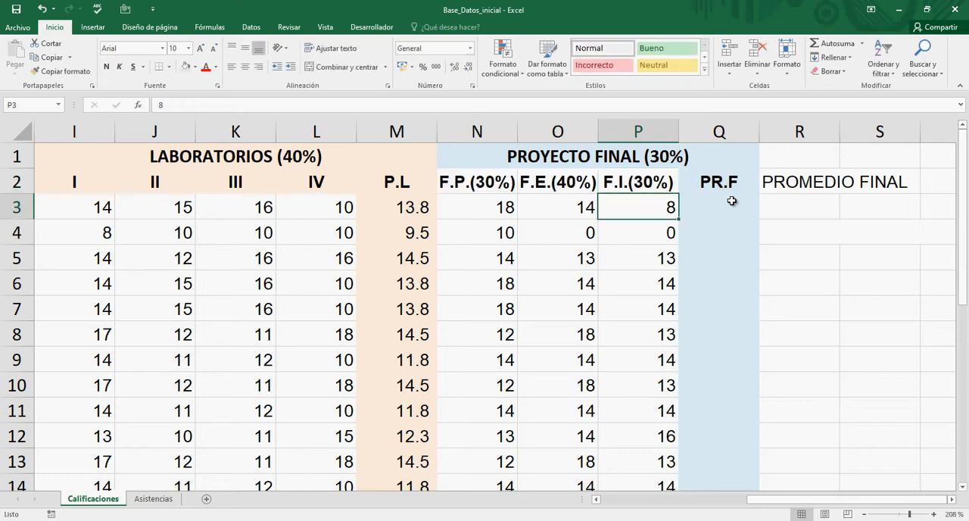
Step: Reduce the font size of the three phase headers in N2:P2 to 8
{"action": "key", "text": "Up"}
{"action": "key", "text": "Left"}
{"action": "key", "text": "Left"}
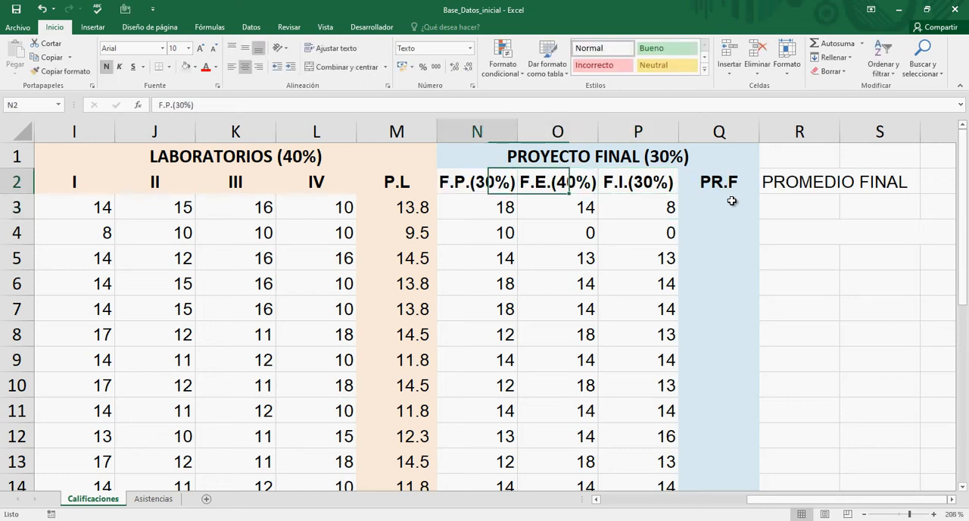
{"action": "key", "text": "shift+Right"}
{"action": "key", "text": "shift+Right"}
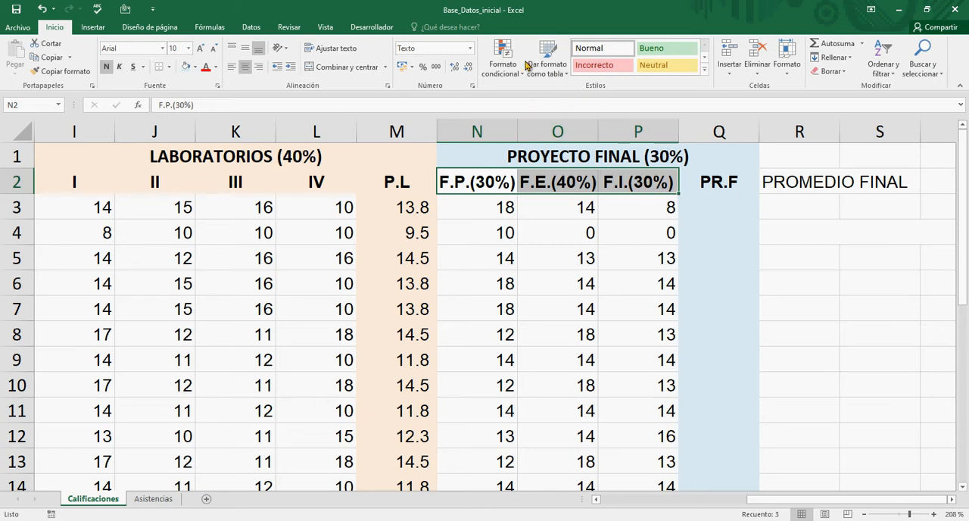
{"action": "left_click", "coordinate": [189, 48]}
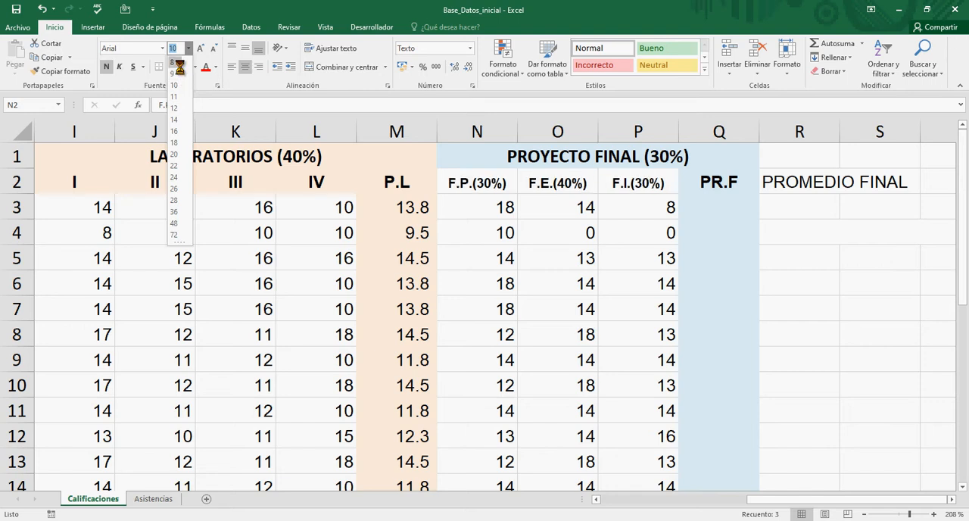
{"action": "left_click", "coordinate": [180, 65]}
{"action": "left_click", "coordinate": [591, 238]}
{"action": "left_click", "coordinate": [560, 186]}
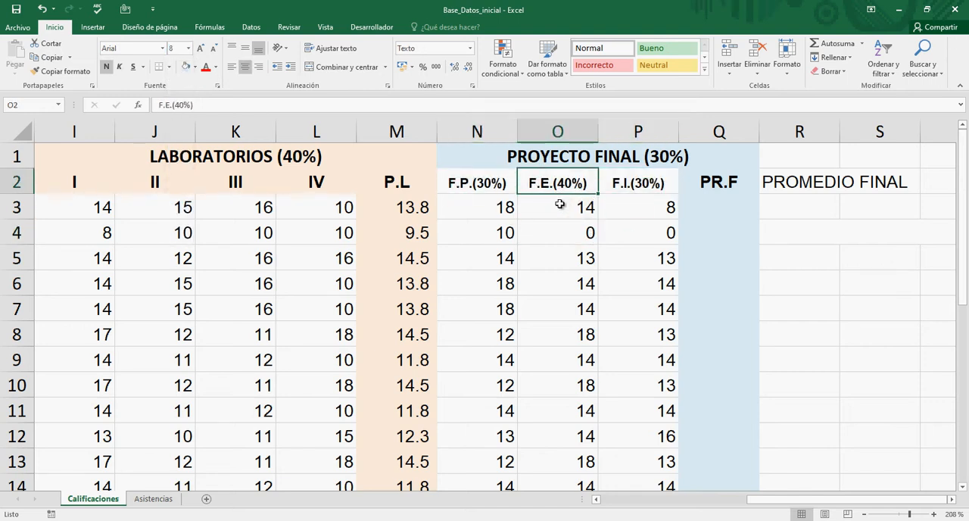
Step: Review the three phase grades in N3:P3 and their header percentages against the empty PR.F column
{"action": "key", "text": "Right"}
{"action": "key", "text": "Right"}
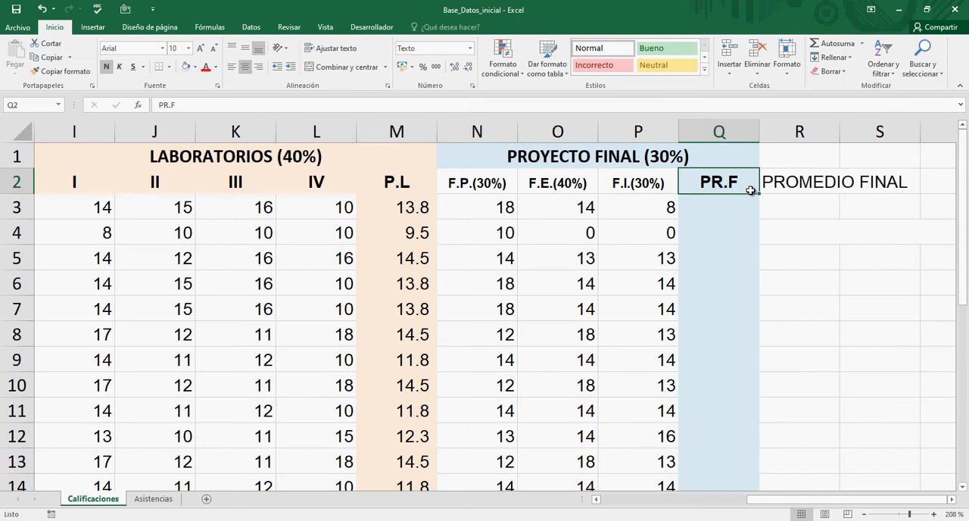
{"action": "key", "text": "Down"}
{"action": "key", "text": "Left"}
{"action": "key", "text": "Left"}
{"action": "key", "text": "Left"}
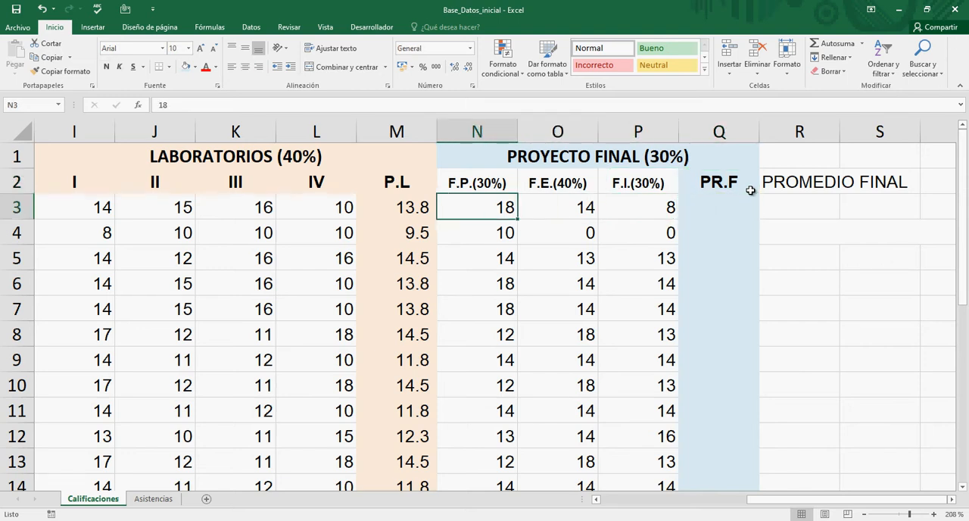
{"action": "key", "text": "Right"}
Step: Begin the weighted PR.F formula in Q3 with the planning-phase term, =N3*30%+
{"action": "key", "text": "Right"}
{"action": "key", "text": "Right"}
{"action": "key", "text": "Left"}
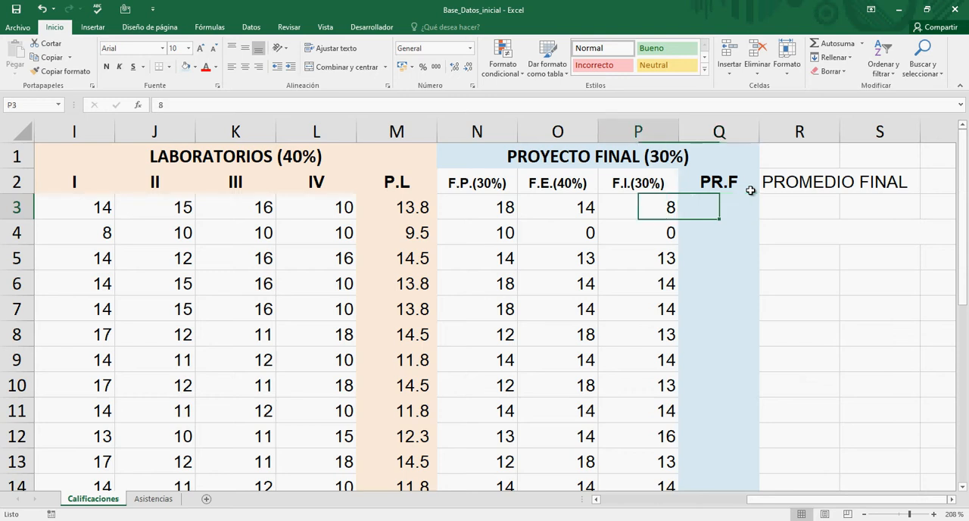
{"action": "key", "text": "Left"}
{"action": "key", "text": "Left"}
{"action": "key", "text": "Right"}
{"action": "key", "text": "Right"}
{"action": "key", "text": "Right"}
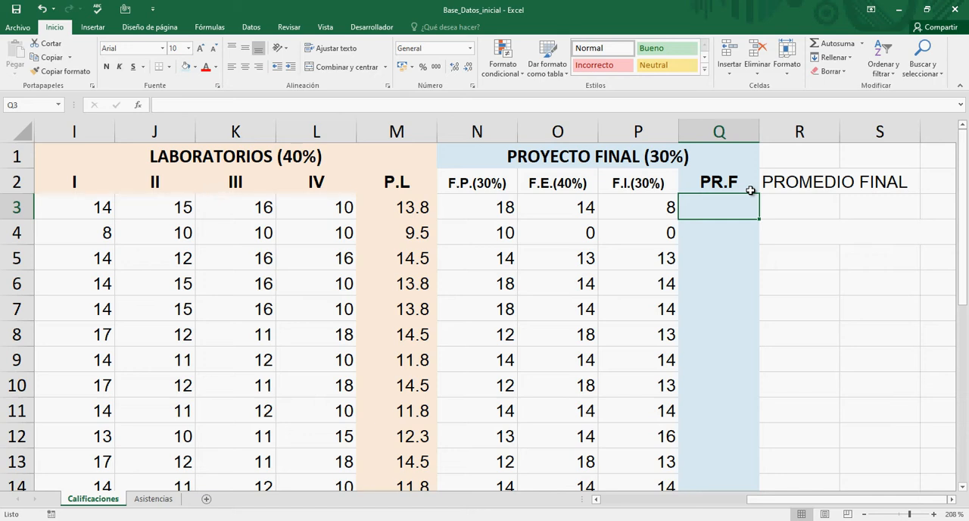
{"action": "type", "text": "="}
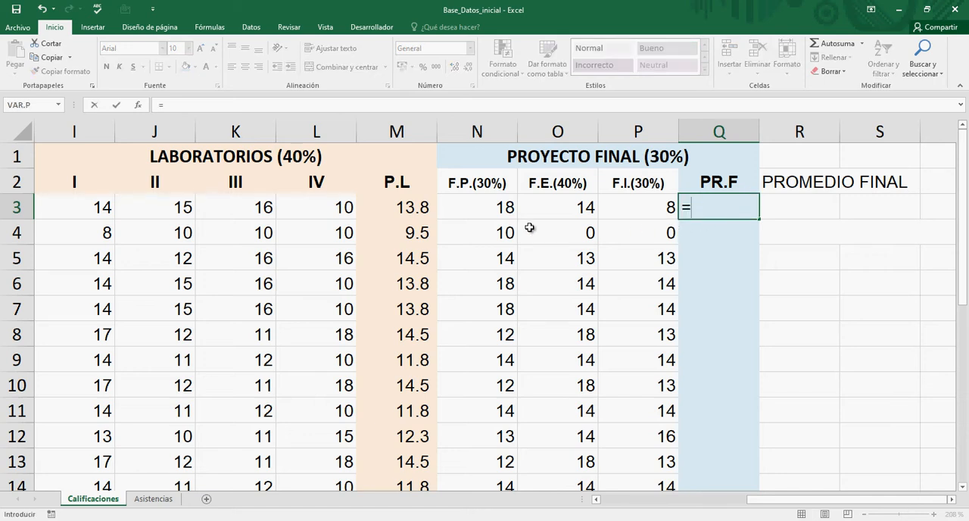
{"action": "left_click", "coordinate": [497, 211]}
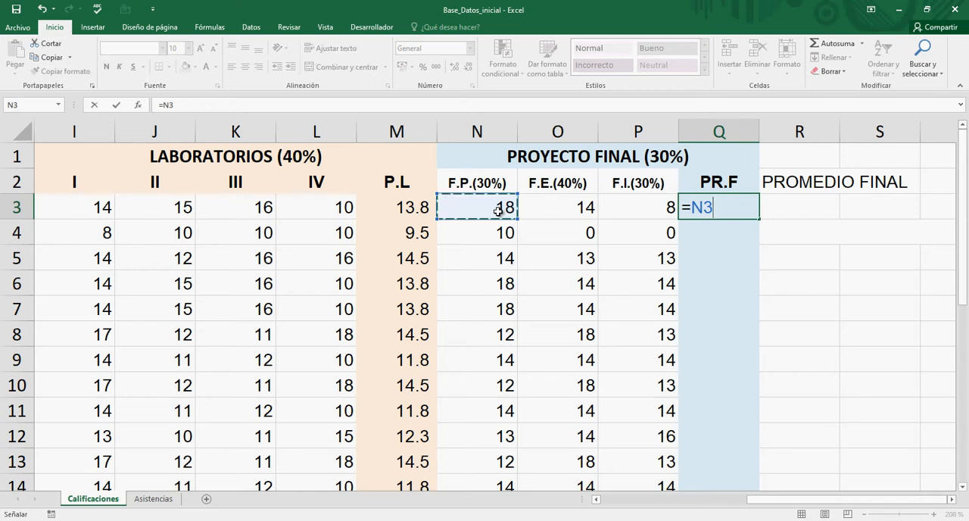
{"action": "type", "text": "*"}
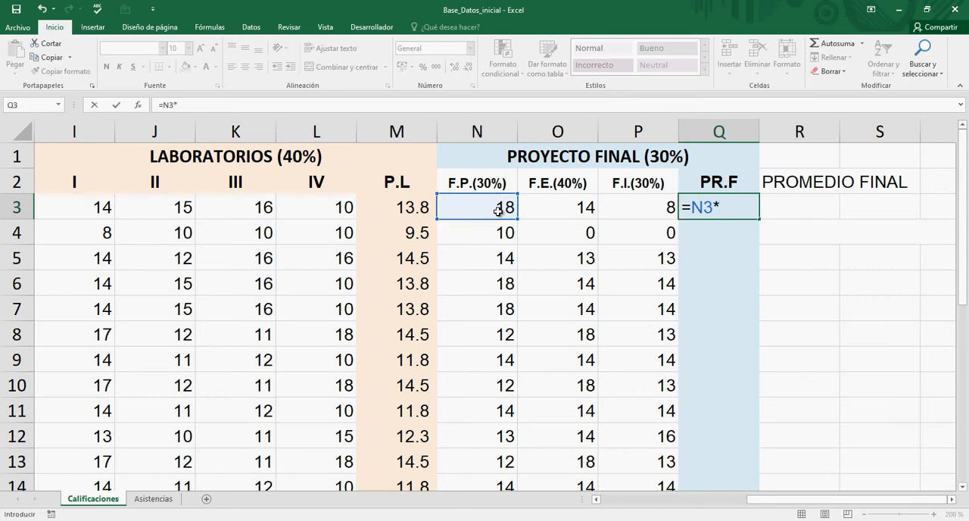
{"action": "type", "text": "30%+"}
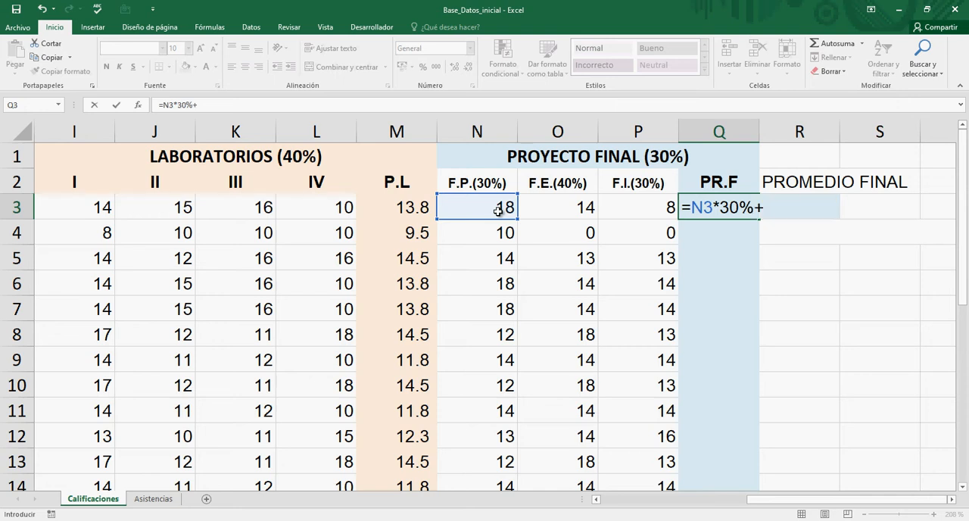
Step: Complete the PR.F formula in Q3 with the other two weighted phases, making it =N3*30%+O3*40%+P3*30%
{"action": "left_click", "coordinate": [546, 207]}
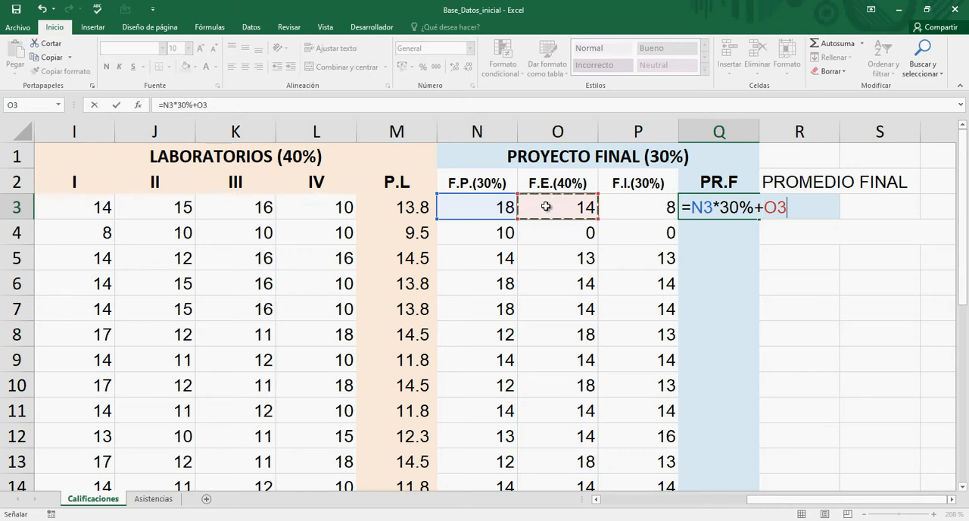
{"action": "type", "text": "*"}
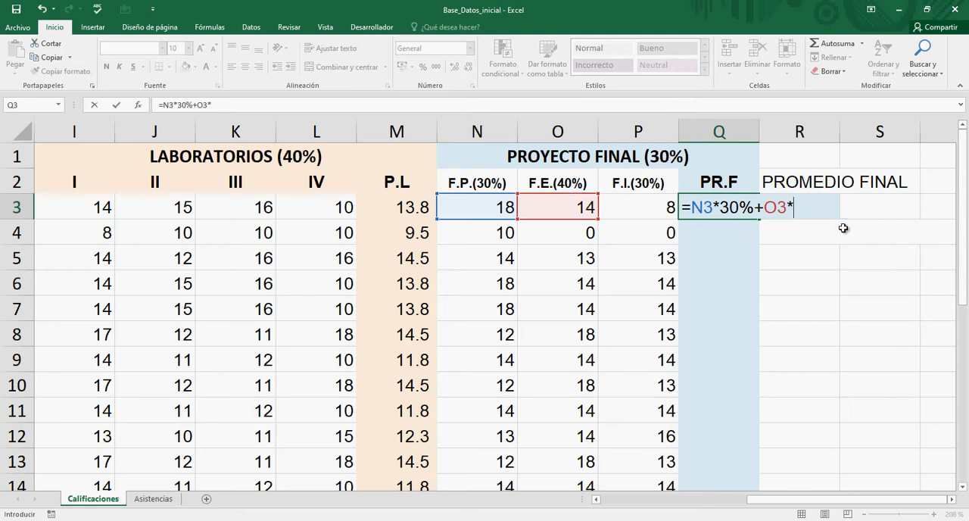
{"action": "type", "text": "40%+"}
{"action": "left_click", "coordinate": [654, 207]}
{"action": "type", "text": "*"}
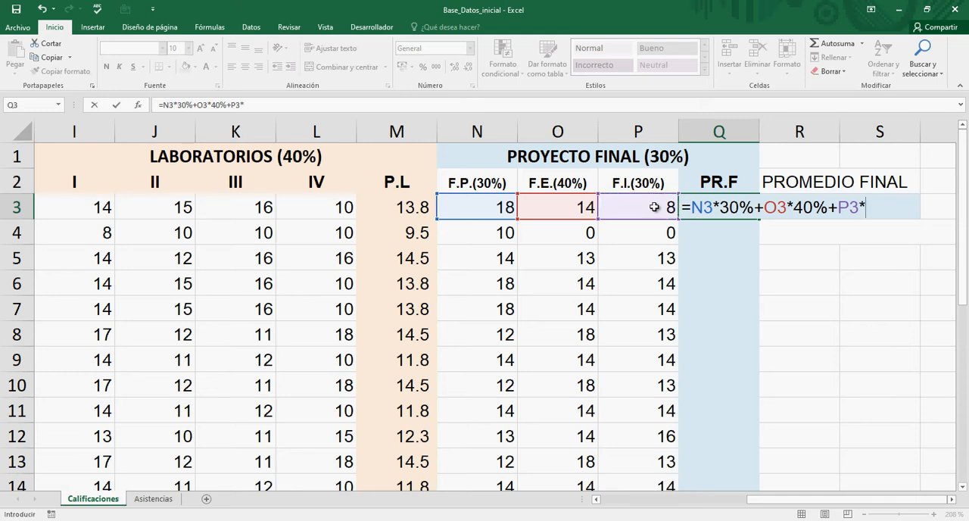
{"action": "type", "text": "30%"}
{"action": "key", "text": "Return"}
{"action": "key", "text": "Up"}
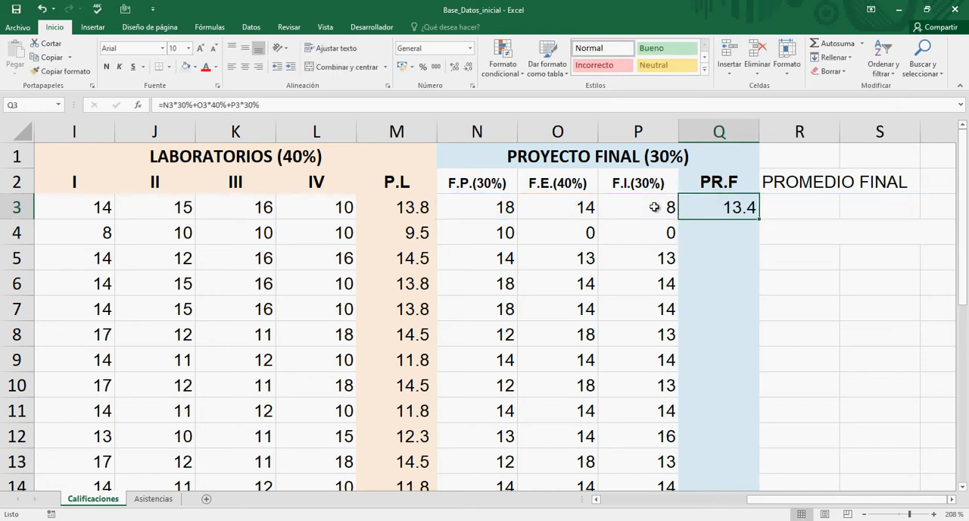
Step: Review the three phase grades in N3:P3 against the PR.F result in Q3
{"action": "key", "text": "Left"}
{"action": "key", "text": "Left"}
{"action": "key", "text": "Left"}
{"action": "key", "text": "Right"}
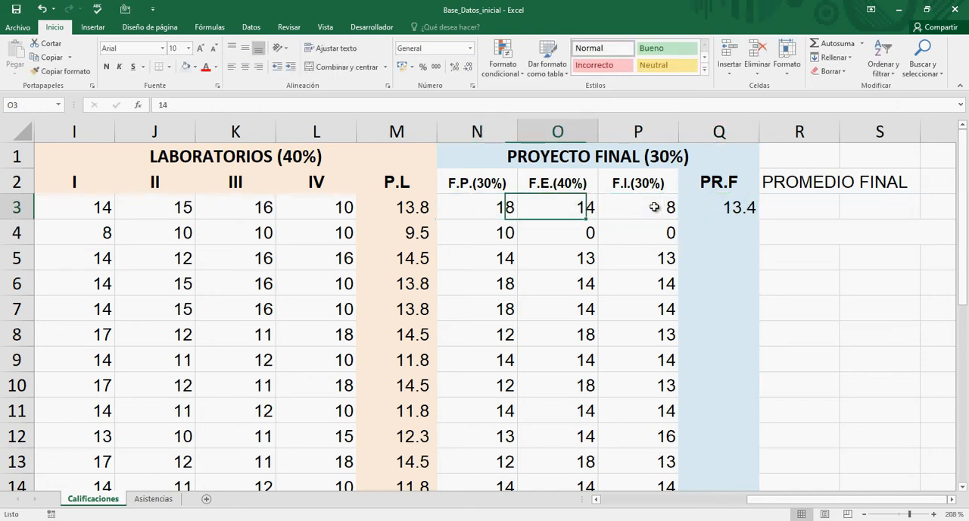
{"action": "key", "text": "Right"}
{"action": "key", "text": "Right"}
{"action": "key", "text": "Right"}
{"action": "key", "text": "Left"}
{"action": "key", "text": "Left"}
{"action": "key", "text": "Left"}
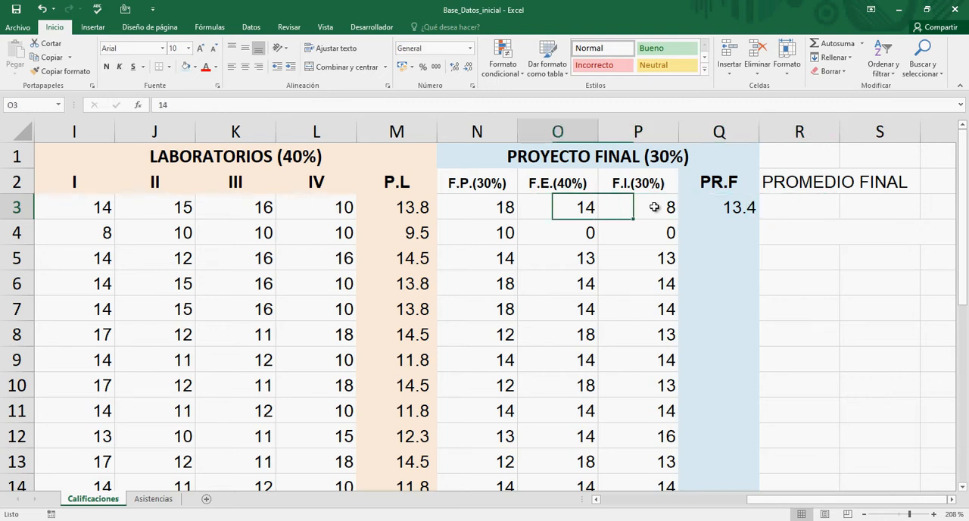
{"action": "key", "text": "Left"}
{"action": "key", "text": "shift+Right"}
{"action": "key", "text": "shift+Right"}
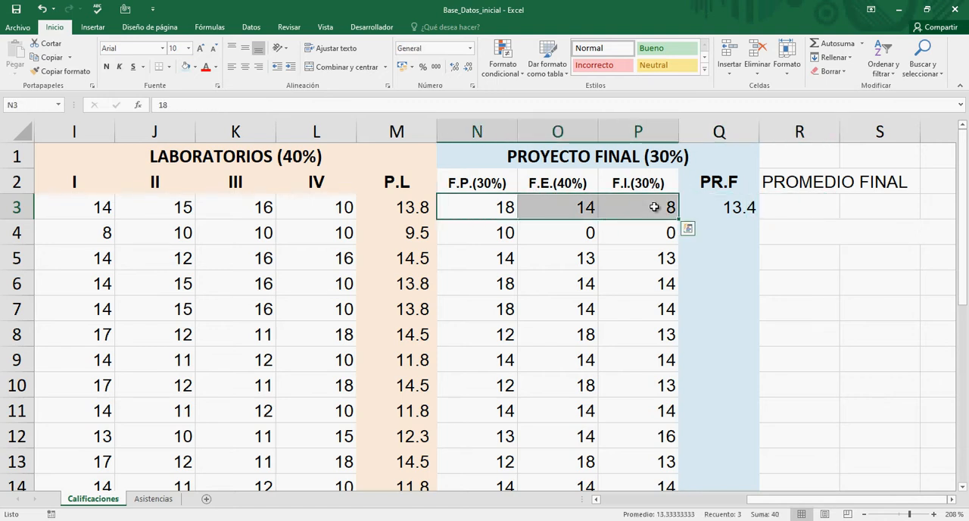
{"action": "key", "text": "Right"}
{"action": "key", "text": "Right"}
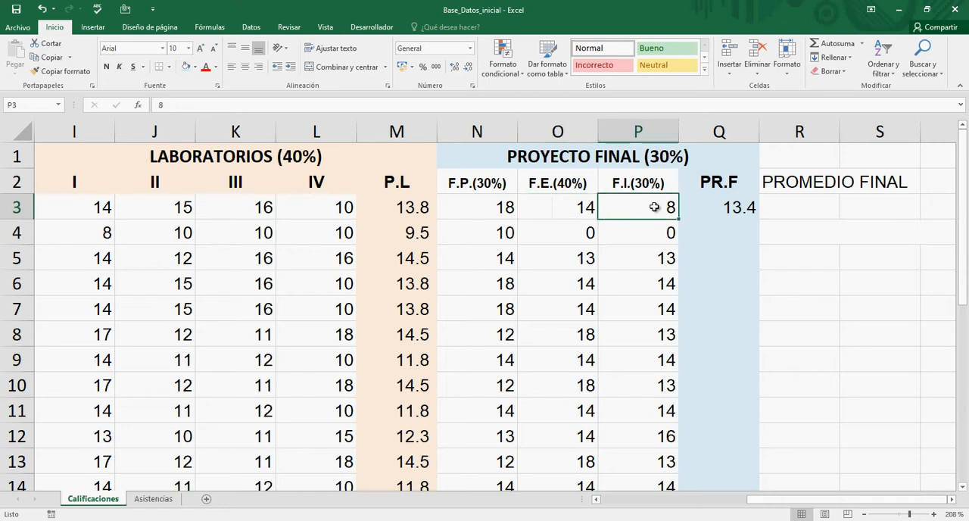
Step: Compare each phase header percentage in N2:P2 with the grade below it, ending at the PR.F column
{"action": "key", "text": "Up"}
{"action": "key", "text": "Left"}
{"action": "key", "text": "Left"}
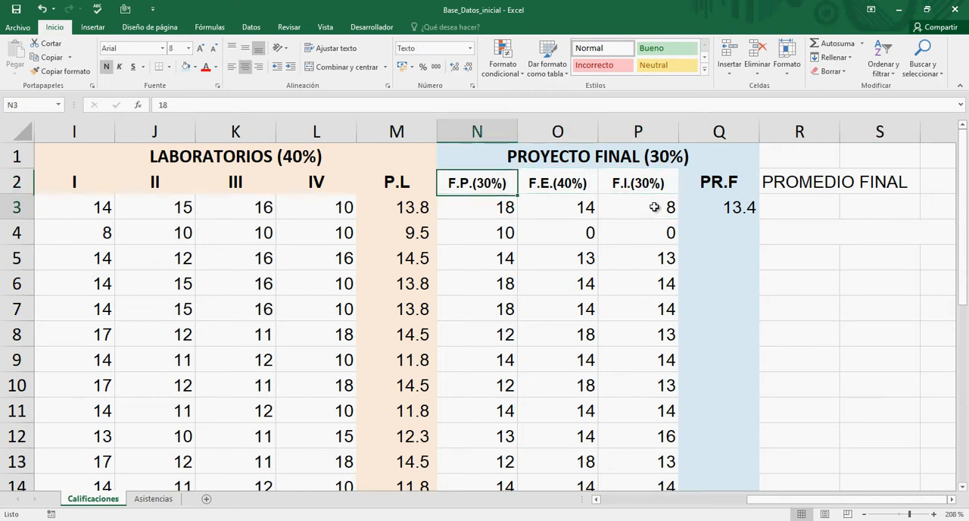
{"action": "key", "text": "Down"}
{"action": "key", "text": "Down"}
{"action": "key", "text": "Up"}
{"action": "key", "text": "Down"}
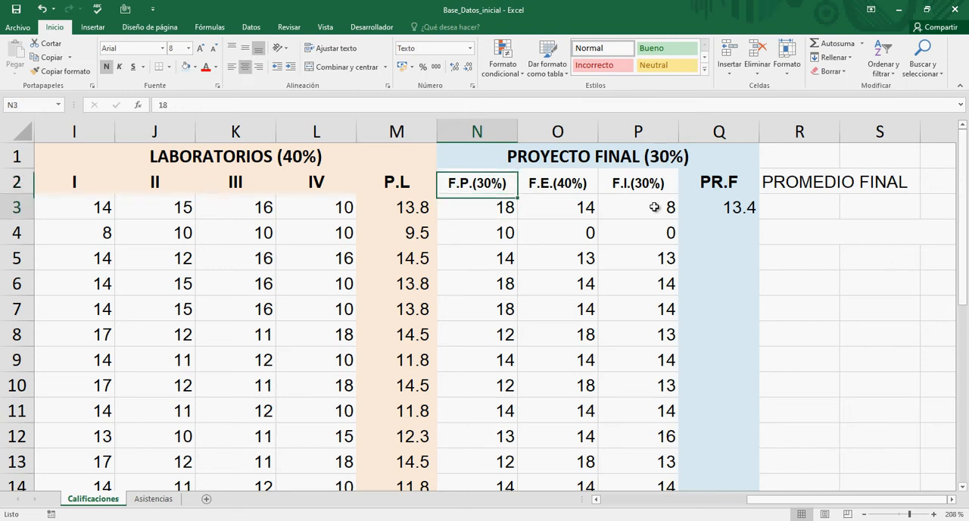
{"action": "key", "text": "Up"}
{"action": "key", "text": "Right"}
{"action": "key", "text": "Down"}
{"action": "key", "text": "Up"}
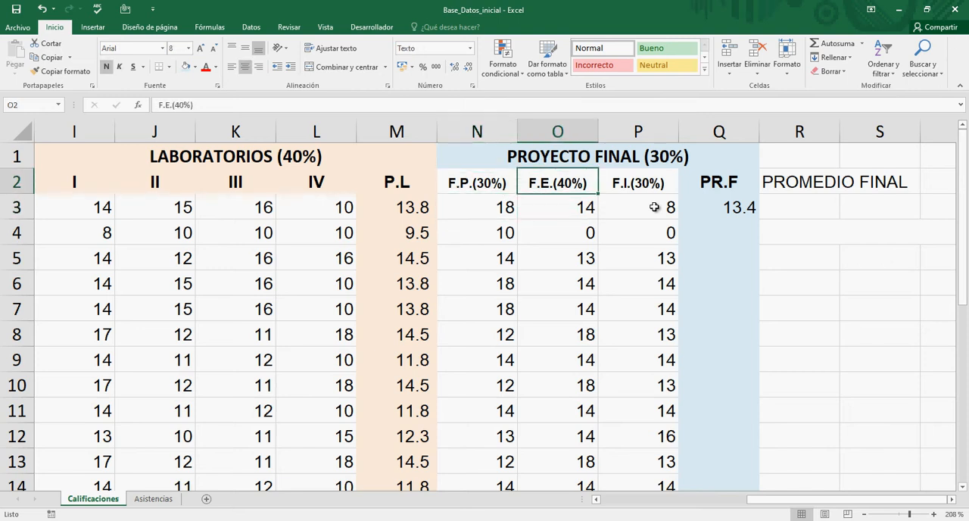
{"action": "key", "text": "Right"}
{"action": "key", "text": "Down"}
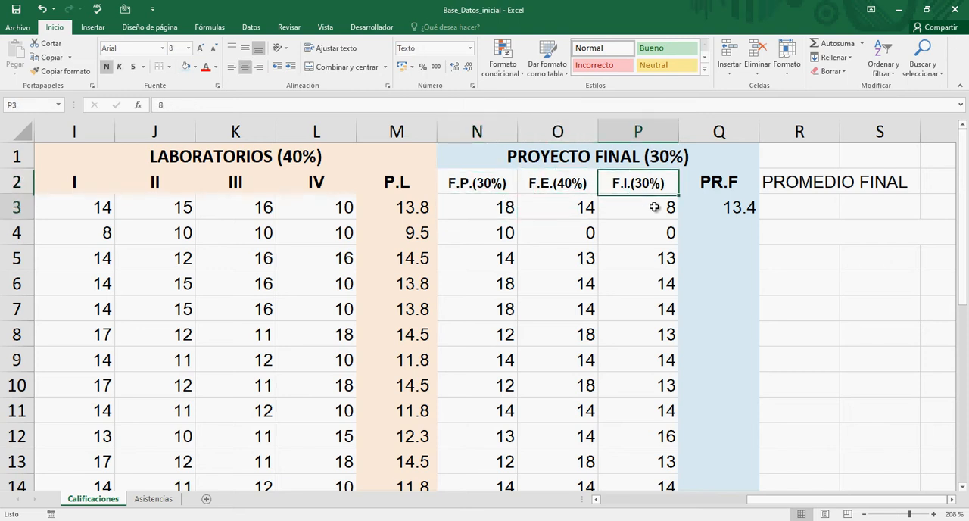
{"action": "key", "text": "Up"}
{"action": "key", "text": "Down"}
{"action": "key", "text": "Up"}
{"action": "key", "text": "Down"}
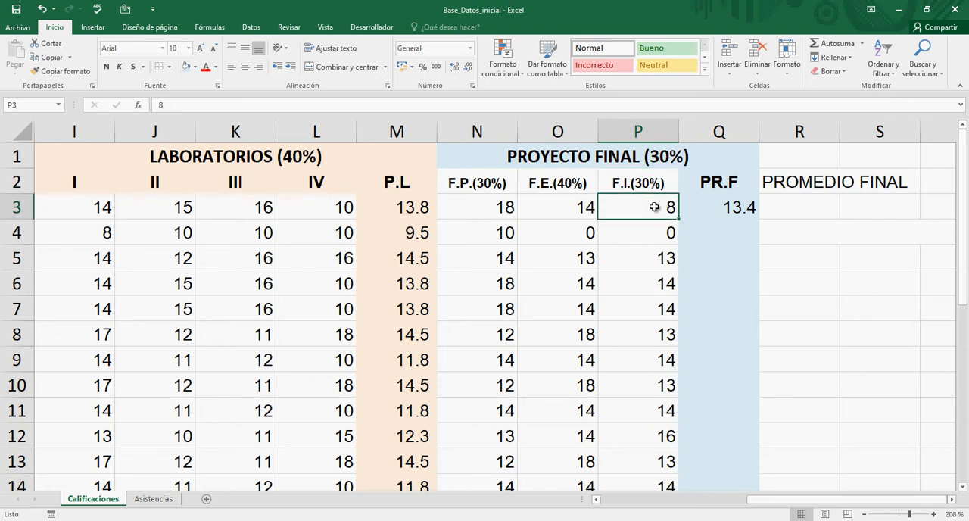
{"action": "key", "text": "Up"}
{"action": "key", "text": "Down"}
{"action": "key", "text": "Right"}
{"action": "key", "text": "Up"}
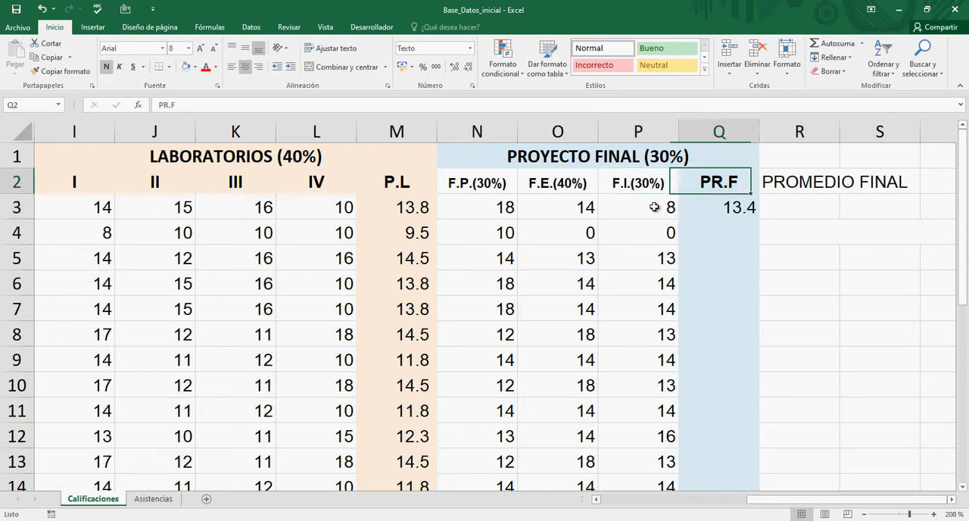
{"action": "key", "text": "Down"}
{"action": "key", "text": "Up"}
Step: Review the phase percentages in row 2 and the overall weight in the PROYECTO FINAL heading
{"action": "key", "text": "Left"}
{"action": "key", "text": "Left"}
{"action": "key", "text": "Left"}
{"action": "key", "text": "Right"}
{"action": "key", "text": "Right"}
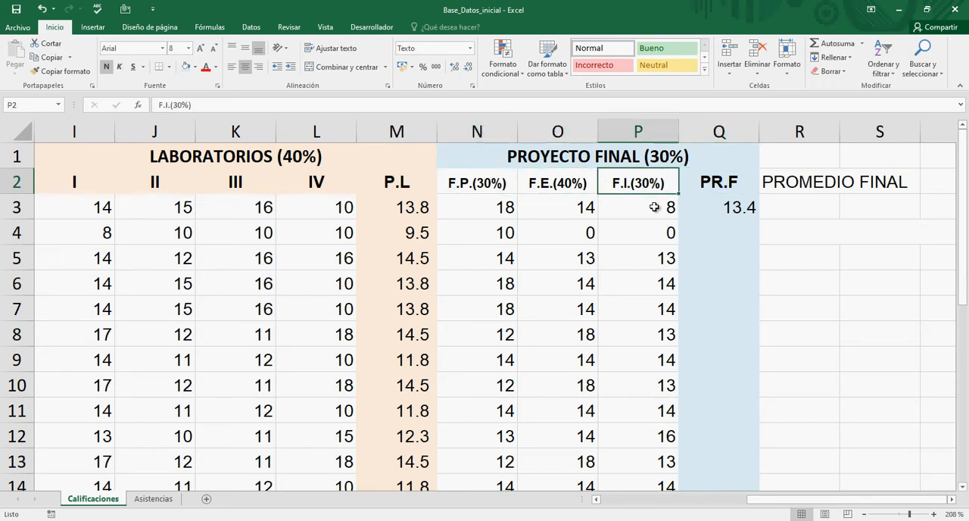
{"action": "key", "text": "Right"}
{"action": "key", "text": "Up"}
{"action": "key", "text": "Left"}
{"action": "key", "text": "Right"}
{"action": "key", "text": "Right"}
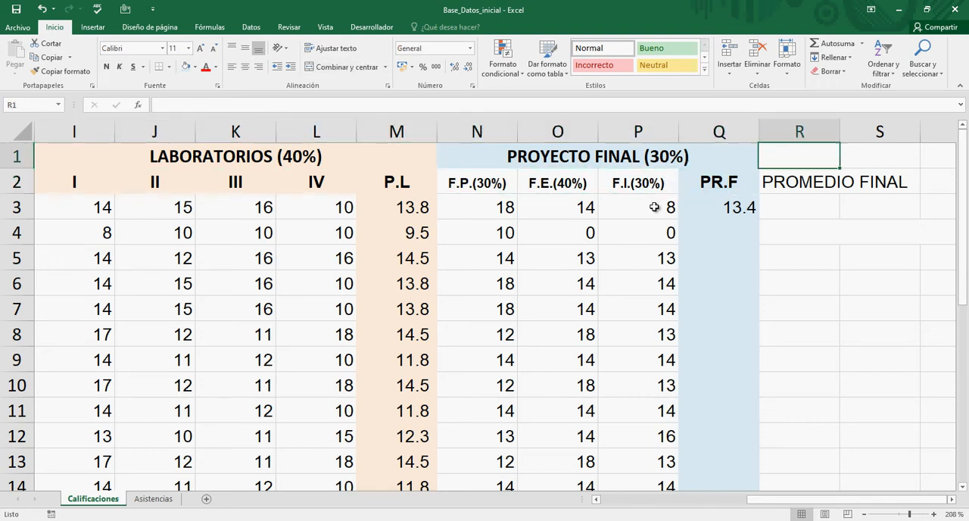
Step: Fill the weighted PR.F formula from Q3 down to Q24
{"action": "key", "text": "Down"}
{"action": "key", "text": "Down"}
{"action": "key", "text": "Left"}
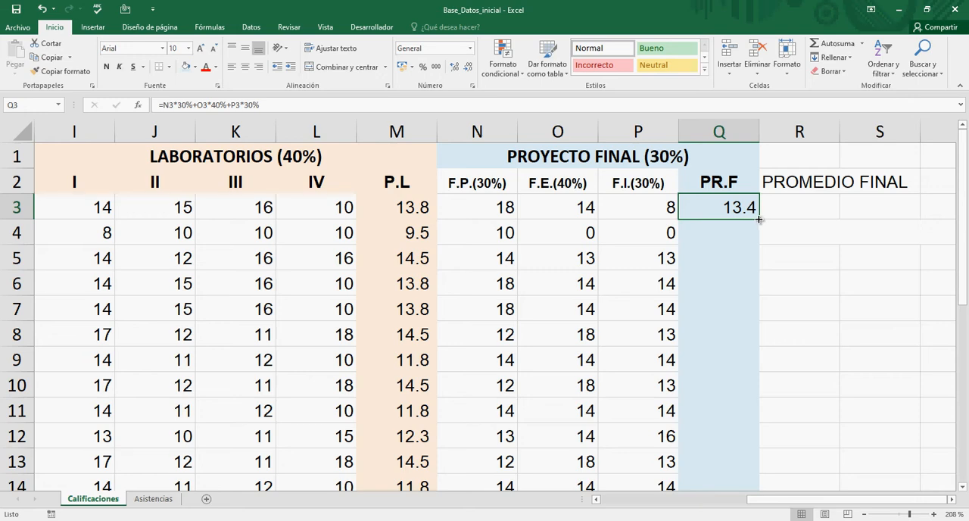
{"action": "left_click_drag", "start_coordinate": [759, 219], "coordinate": [764, 396]}
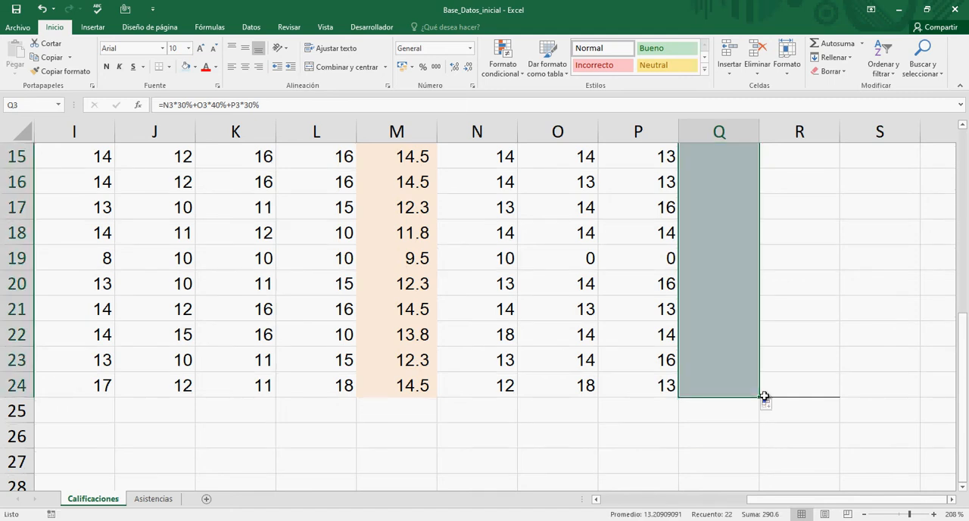
{"action": "scroll", "coordinate": [741, 388], "scroll_direction": "up", "scroll_amount": 5}
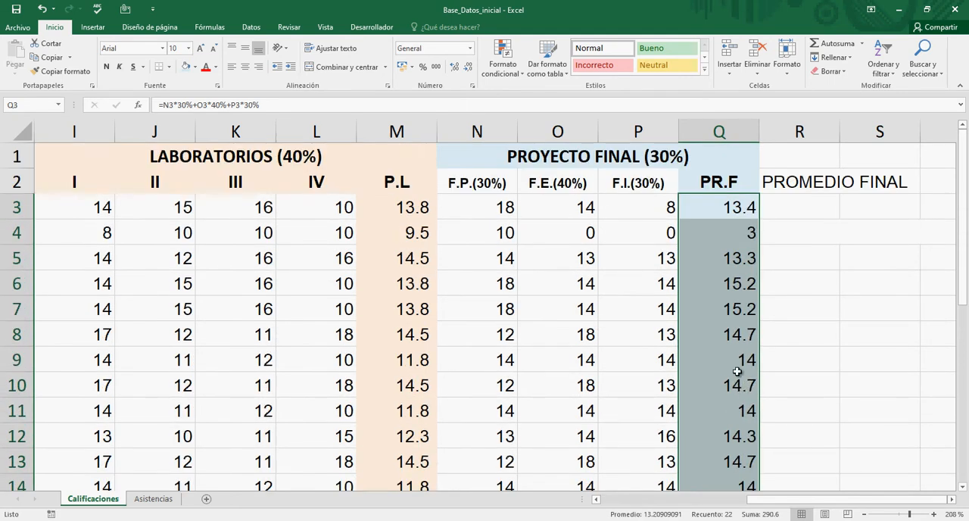
Step: Check the first student's phase grades in row 3 against PR.F and the empty PROMEDIO FINAL column
{"action": "left_click", "coordinate": [731, 252]}
{"action": "key", "text": "Up"}
{"action": "key", "text": "Up"}
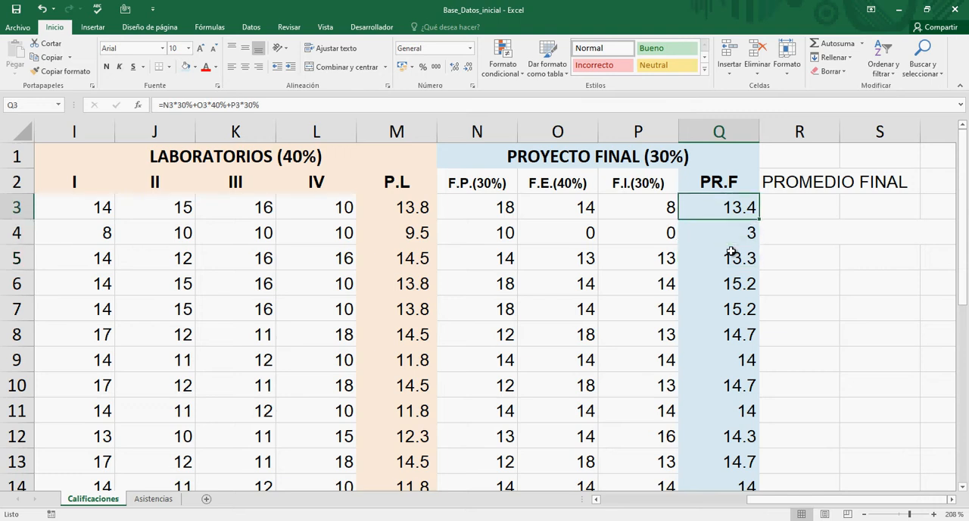
{"action": "key", "text": "Left"}
{"action": "key", "text": "Left"}
{"action": "key", "text": "Left"}
{"action": "key", "text": "Right"}
{"action": "key", "text": "Right"}
{"action": "key", "text": "Right"}
{"action": "key", "text": "Right"}
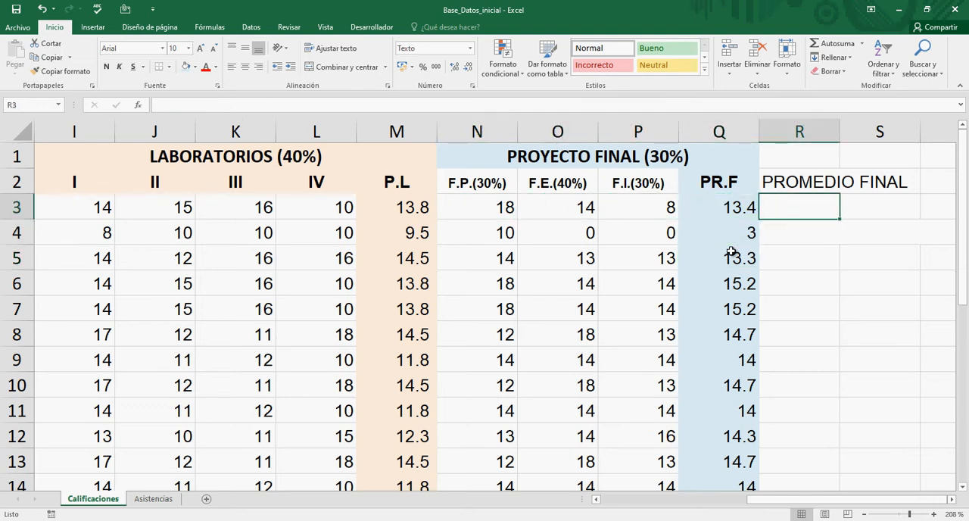
{"action": "key", "text": "Right"}
{"action": "key", "text": "Left"}
{"action": "key", "text": "Left"}
{"action": "key", "text": "Left"}
{"action": "key", "text": "Left"}
{"action": "key", "text": "Left"}
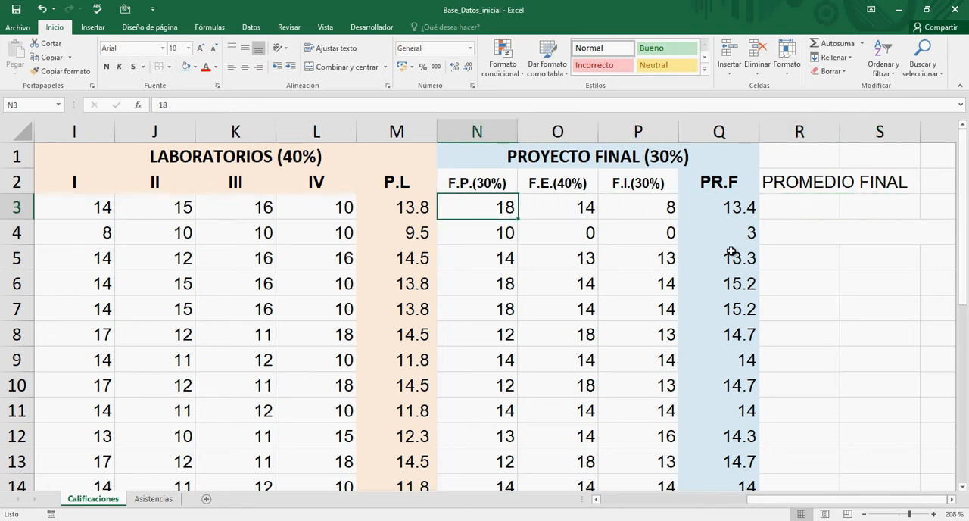
{"action": "key", "text": "Left"}
{"action": "key", "text": "Right"}
{"action": "key", "text": "Right"}
{"action": "key", "text": "Right"}
{"action": "key", "text": "Right"}
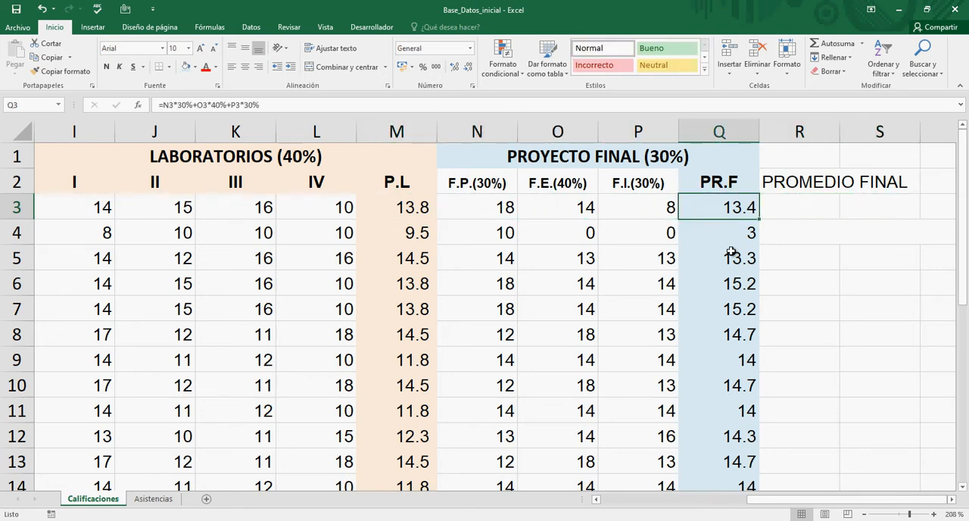
Step: Examine the filled PR.F column in Q3:Q24 alongside the questionnaire and laboratory averages, ending at the P.L formula in M3
{"action": "key", "text": "shift+Down"}
{"action": "key", "text": "shift+Down"}
{"action": "key", "text": "shift+Down"}
{"action": "key", "text": "shift+Down"}
{"action": "key", "text": "shift+Down"}
{"action": "key", "text": "shift+Down"}
{"action": "key", "text": "shift+Down"}
{"action": "key", "text": "shift+Down"}
{"action": "key", "text": "shift+Down"}
{"action": "key", "text": "shift+Down"}
{"action": "key", "text": "shift+Down"}
{"action": "key", "text": "shift+Down"}
{"action": "key", "text": "shift+Down"}
{"action": "key", "text": "shift+Down"}
{"action": "key", "text": "shift+Down"}
{"action": "key", "text": "shift+Down"}
{"action": "key", "text": "shift+Down"}
{"action": "key", "text": "shift+Down"}
{"action": "key", "text": "shift+Down"}
{"action": "key", "text": "shift+Down"}
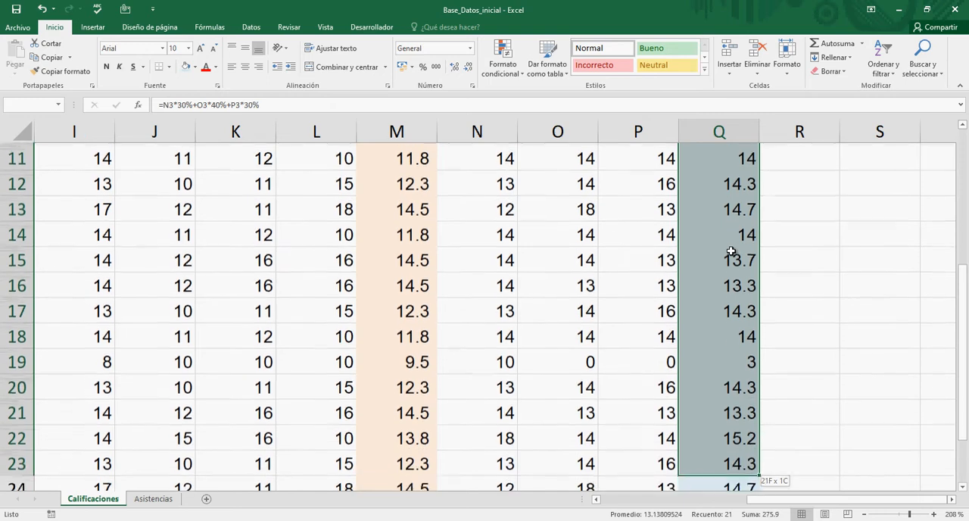
{"action": "key", "text": "shift+Down"}
{"action": "key", "text": "ctrl+Up"}
{"action": "key", "text": "Up"}
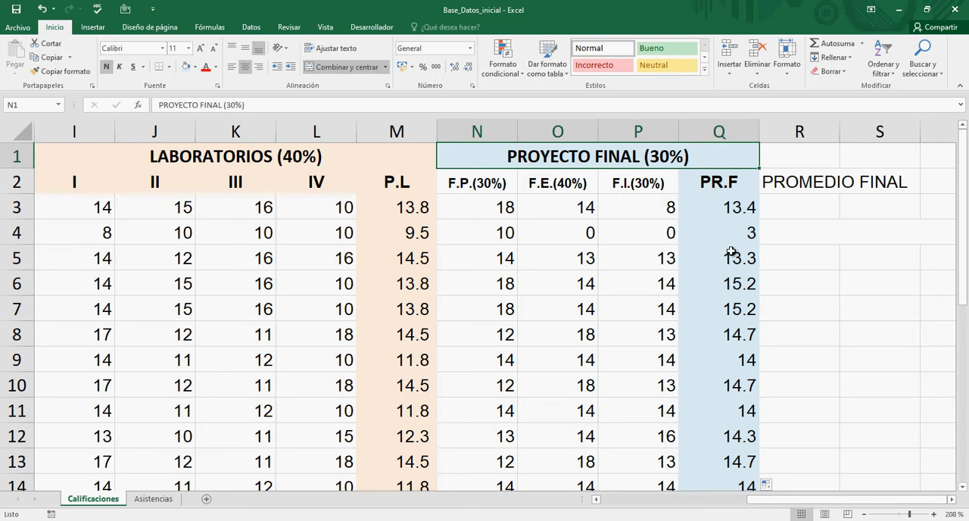
{"action": "scroll", "coordinate": [732, 251], "scroll_direction": "left", "scroll_amount": 5}
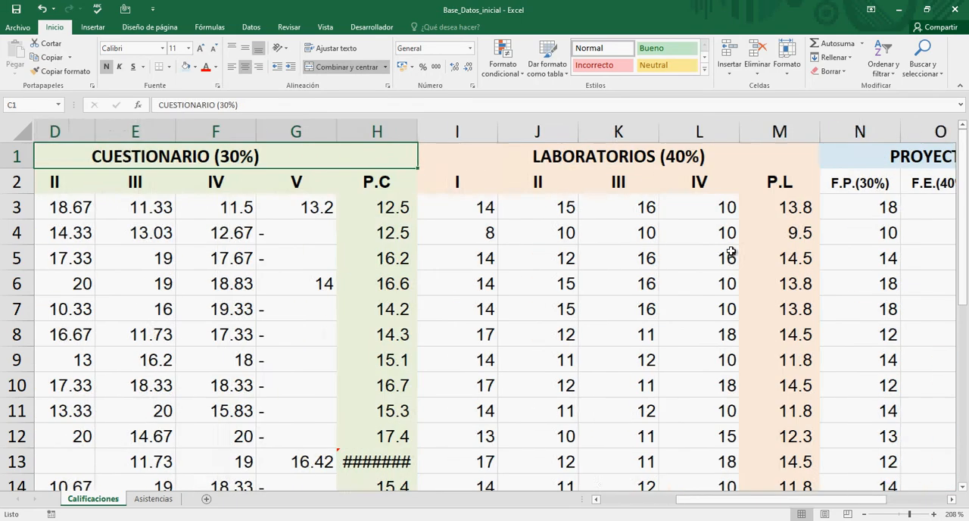
{"action": "scroll", "coordinate": [731, 251], "scroll_direction": "right", "scroll_amount": 4}
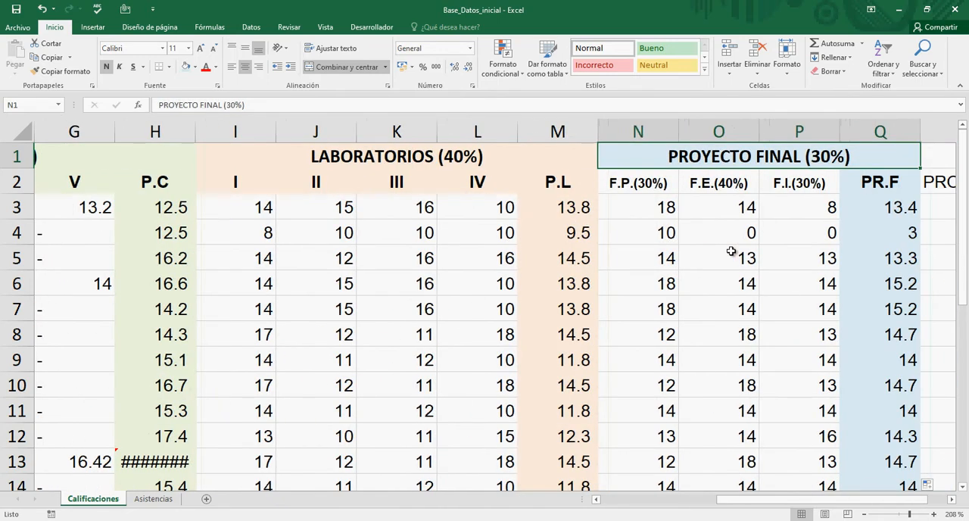
{"action": "key", "text": "Down"}
{"action": "key", "text": "Down"}
{"action": "key", "text": "Left"}
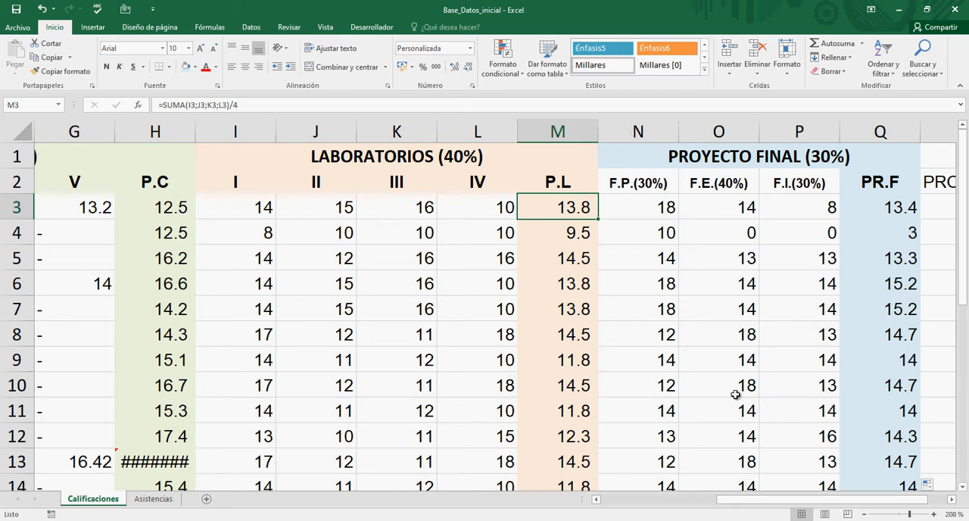
Step: Switch to Notepad and insert four blank lines above the suma(a,b,c,d,...) line
{"action": "left_click", "coordinate": [769, 520]}
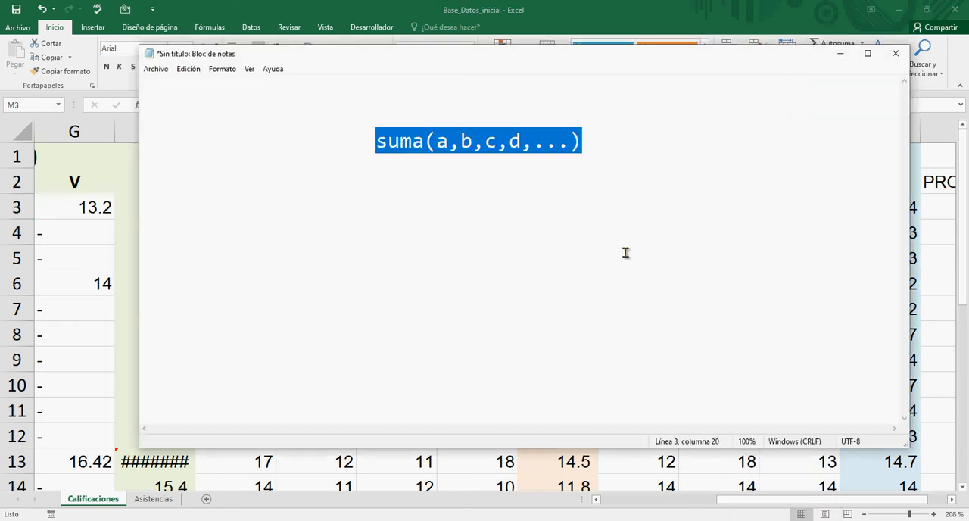
{"action": "left_click", "coordinate": [585, 146]}
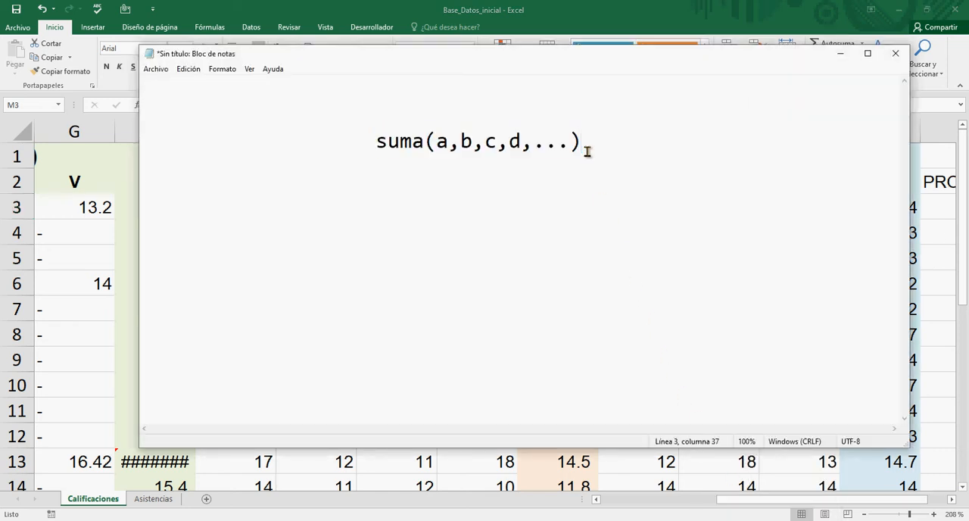
{"action": "key", "text": "Down"}
{"action": "key", "text": "Down"}
{"action": "key", "text": "Up"}
{"action": "key", "text": "Up"}
{"action": "key", "text": "Up"}
{"action": "key", "text": "Return"}
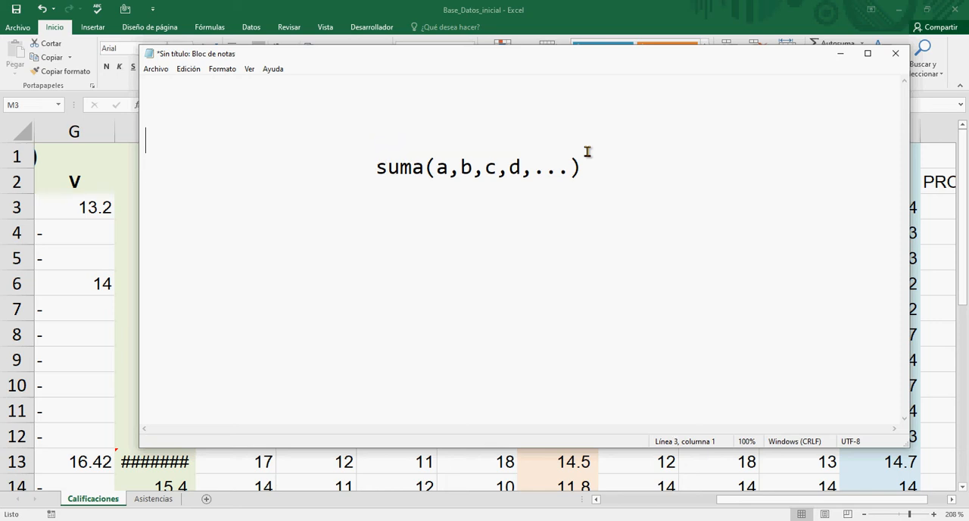
{"action": "key", "text": "Return"}
{"action": "key", "text": "Return"}
{"action": "key", "text": "Return"}
{"action": "key", "text": "Up"}
{"action": "key", "text": "Up"}
{"action": "key", "text": "Up"}
{"action": "key", "text": "Up"}
{"action": "key", "text": "Down"}
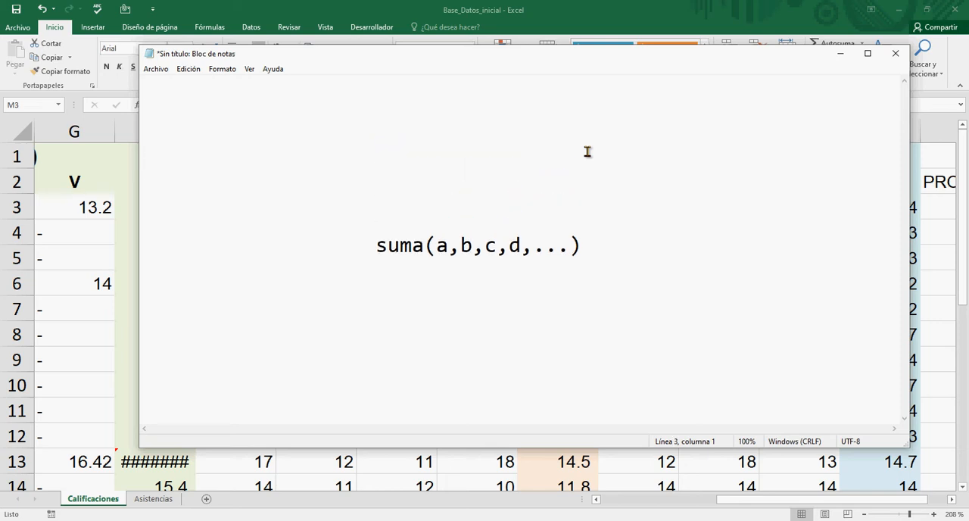
Step: Write PROMEDIO on the third line of the note and indent it to roughly align with the suma line
{"action": "type", "text": "PROME"}
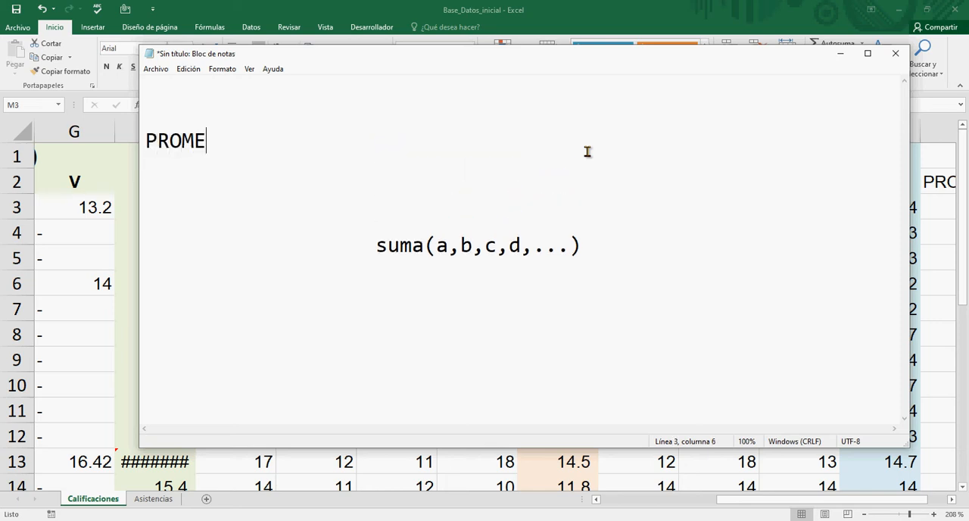
{"action": "type", "text": "DIO"}
{"action": "key", "text": "Home"}
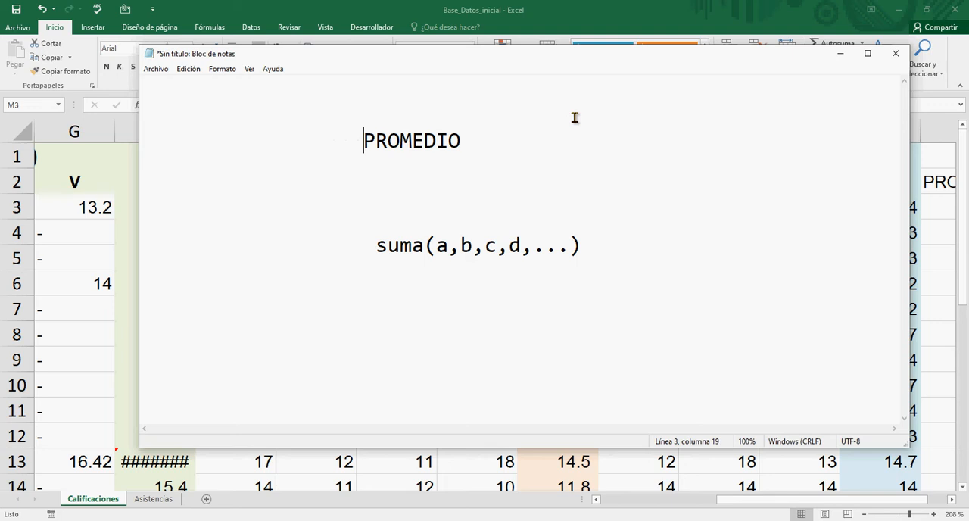
Step: Append an opening parenthesis and the first argument, V1, with a semicolon after PROMEDIO in the note
{"action": "key", "text": "Right"}
{"action": "key", "text": "Right"}
{"action": "key", "text": "Right"}
{"action": "key", "text": "Right"}
{"action": "key", "text": "Right"}
{"action": "key", "text": "Right"}
{"action": "key", "text": "Right"}
{"action": "key", "text": "Right"}
{"action": "type", "text": "("}
{"action": "type", "text": "A"}
{"action": "key", "text": "BackSpace"}
{"action": "type", "text": "A"}
{"action": "key", "text": "BackSpace"}
{"action": "type", "text": "V1"}
{"action": "key", "text": "BackSpace"}
{"action": "type", "text": ";v"}
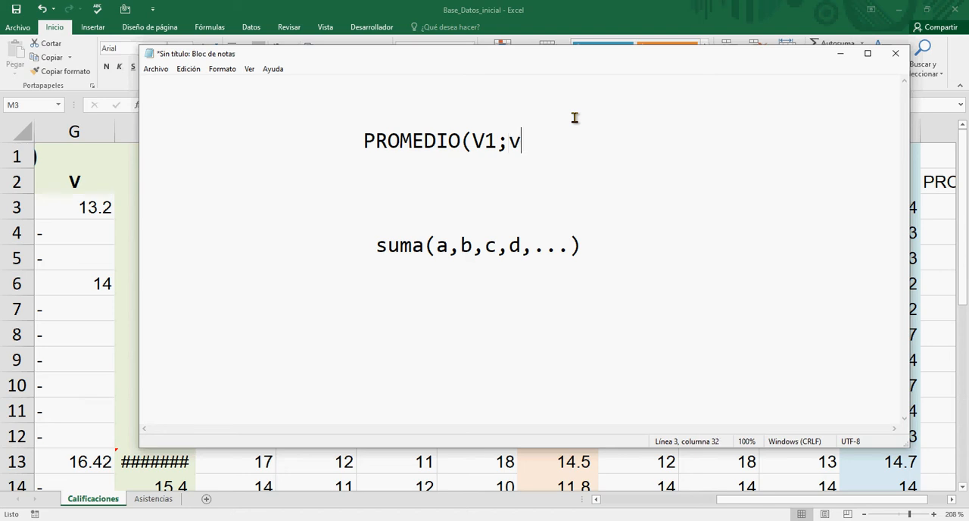
Step: Complete the note's formula as PROMEDIO(V1;V2;V3;....) and start a new line below it
{"action": "key", "text": "BackSpace"}
{"action": "type", "text": "V2;v"}
{"action": "key", "text": "BackSpace"}
{"action": "type", "text": "V3:"}
{"action": "key", "text": "BackSpace"}
{"action": "type", "text": ";"}
{"action": "type", "text": "....)"}
{"action": "key", "text": "Return"}
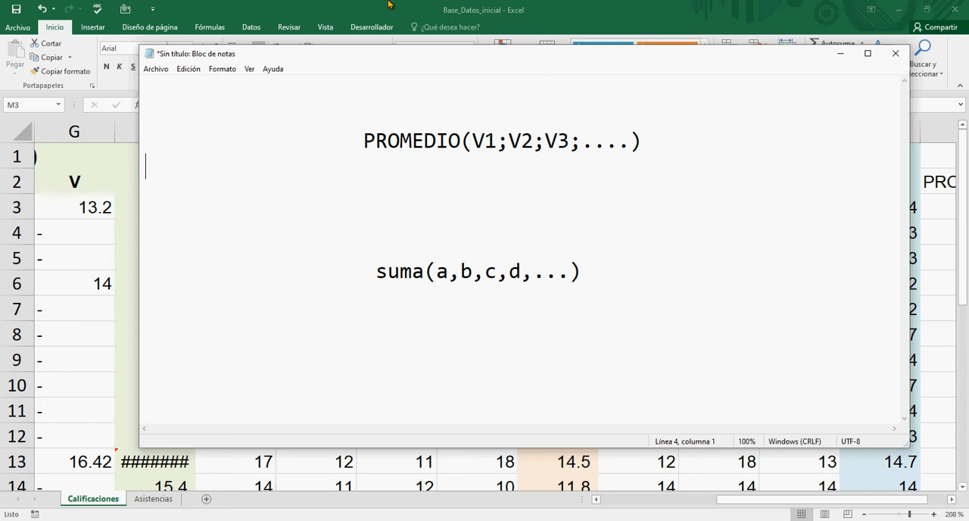
Step: Return to Excel and replace the P.L formula in M3 with =PROMEDIO(I3;J3;K3;L3)
{"action": "left_click", "coordinate": [836, 52]}
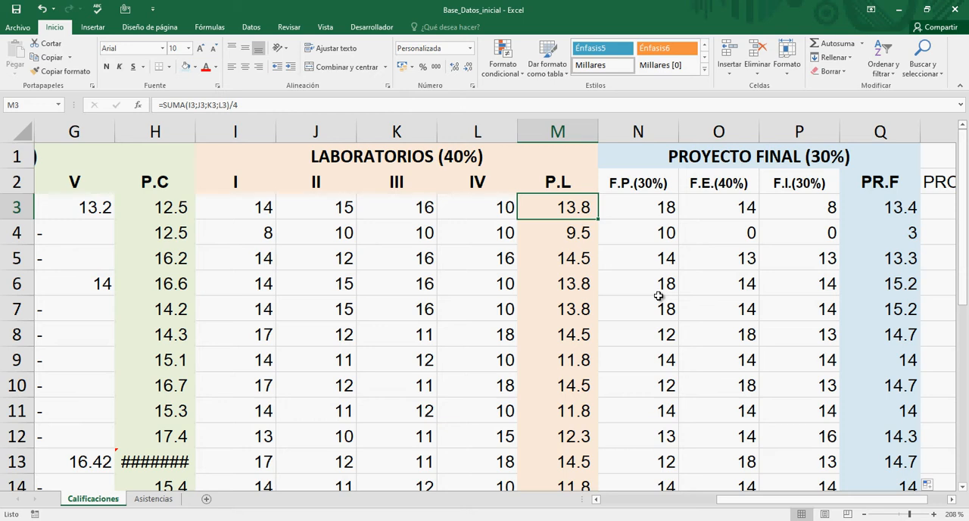
{"action": "type", "text": "=pr"}
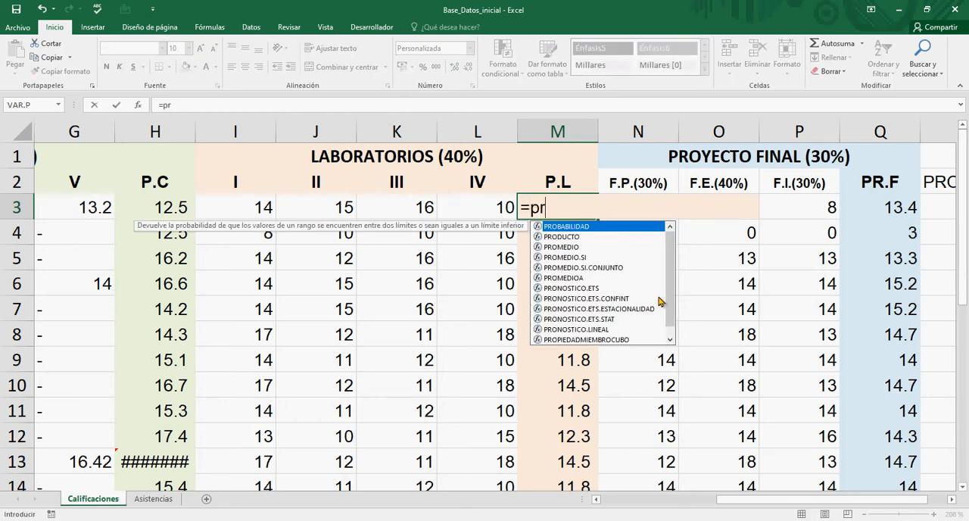
{"action": "type", "text": "omedi"}
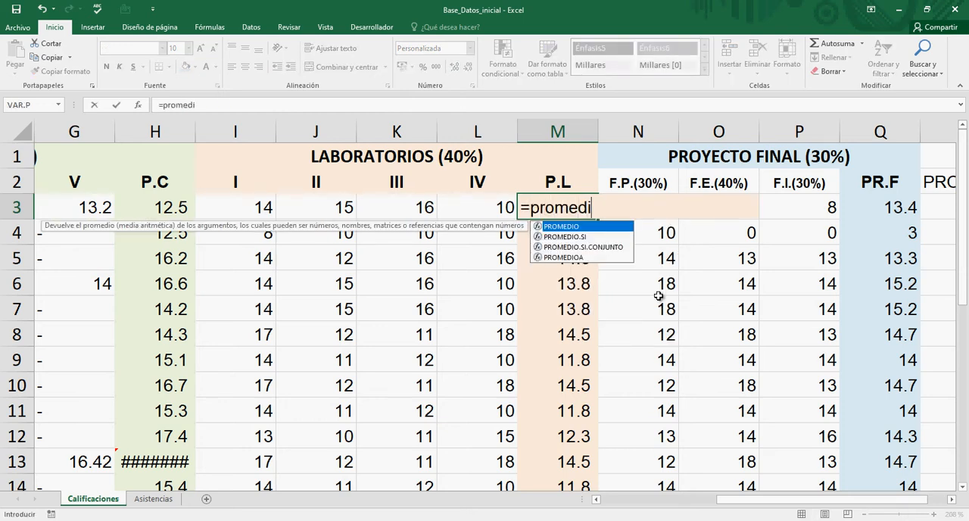
{"action": "type", "text": "o("}
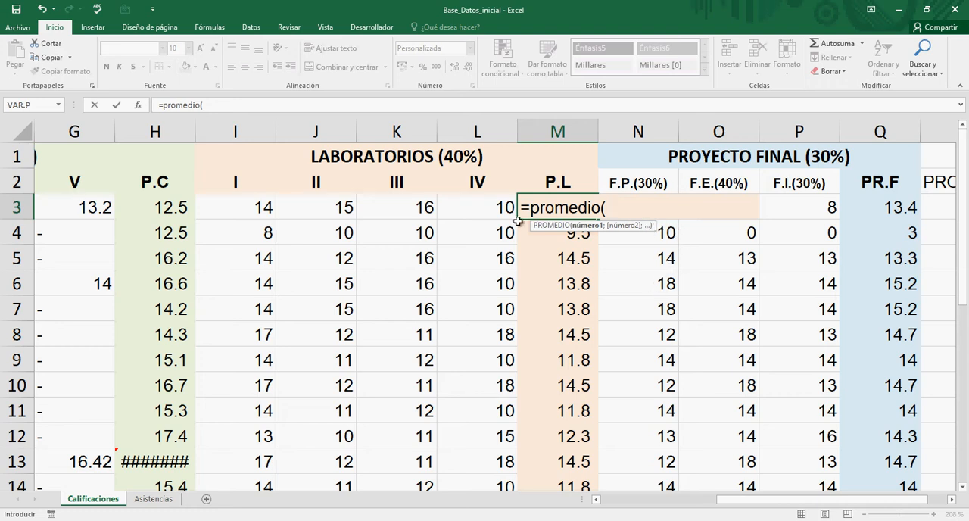
{"action": "left_click", "coordinate": [266, 207]}
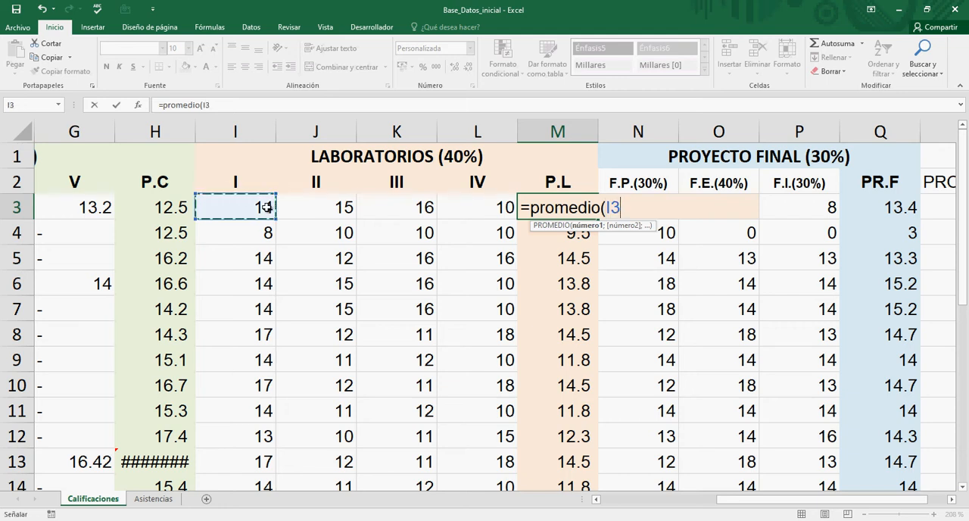
{"action": "type", "text": ";"}
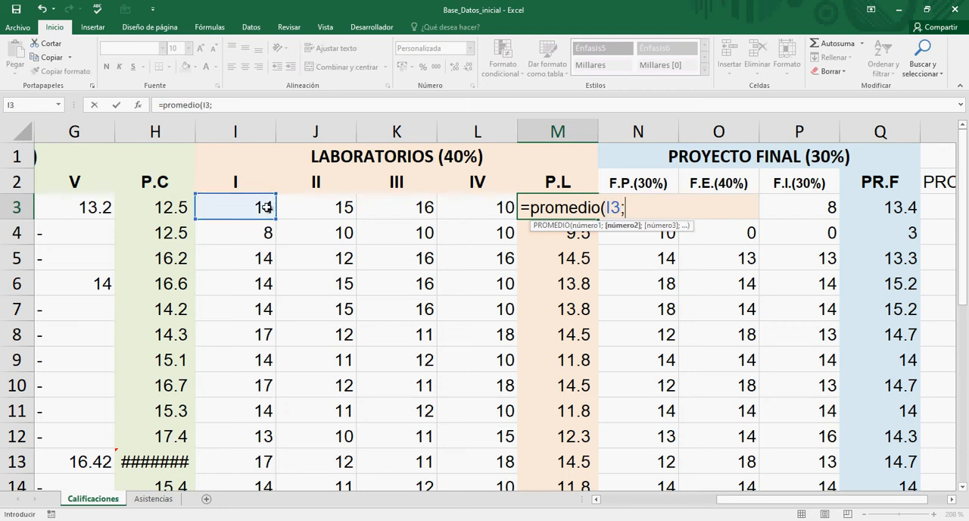
{"action": "left_click", "coordinate": [314, 208]}
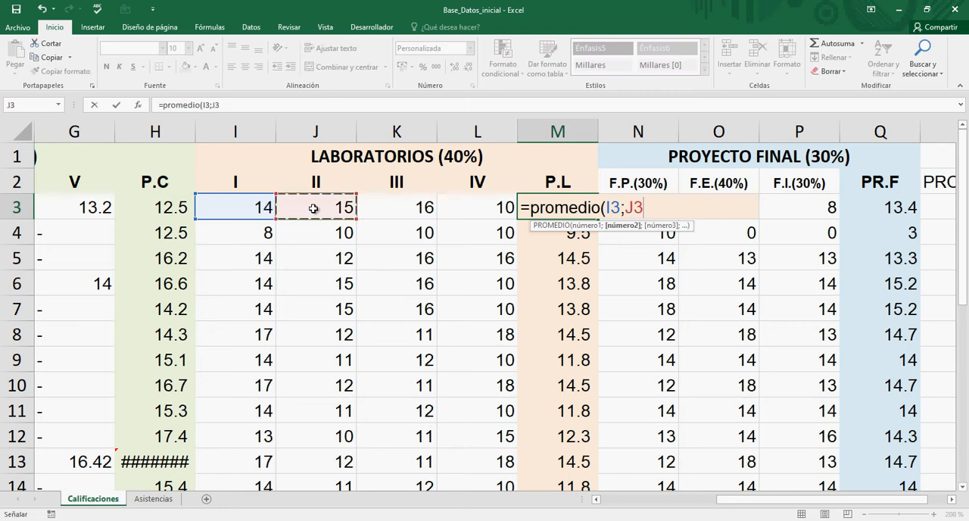
{"action": "type", "text": ";"}
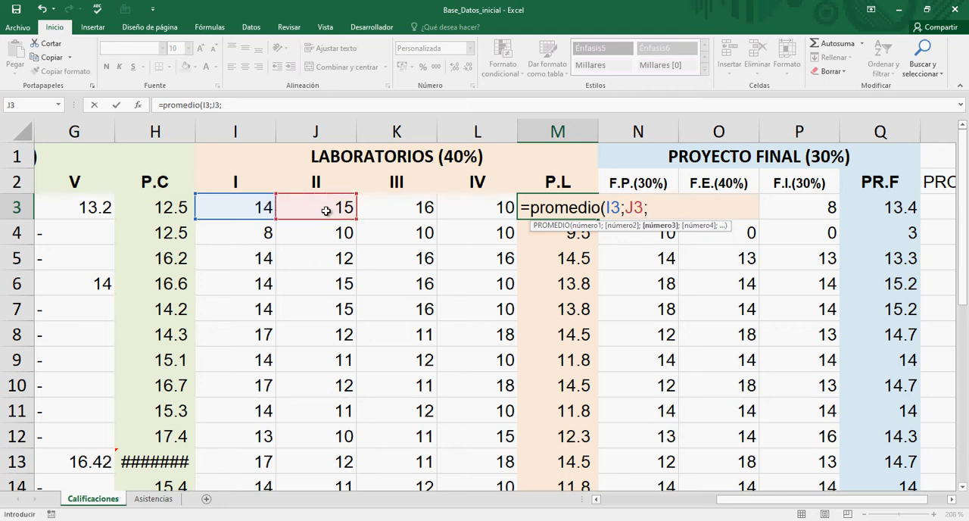
{"action": "left_click", "coordinate": [417, 207]}
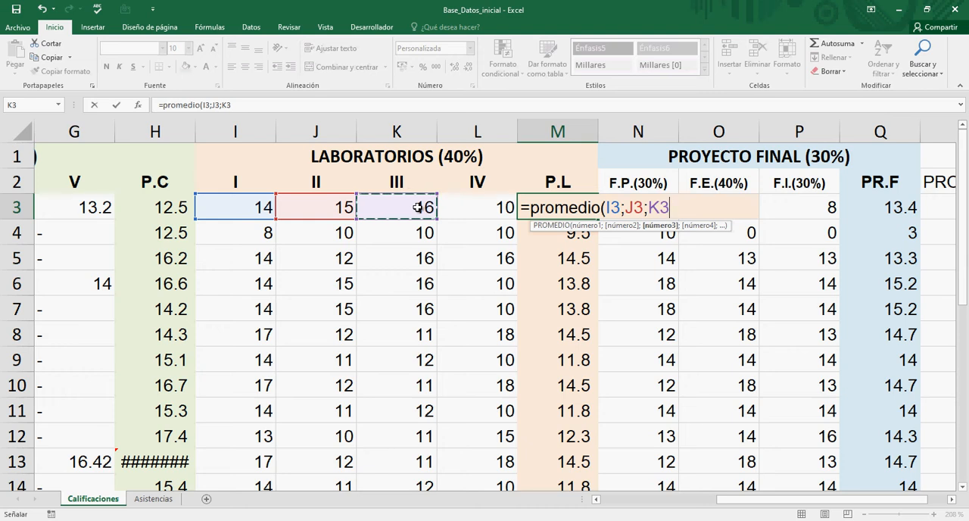
{"action": "type", "text": ";"}
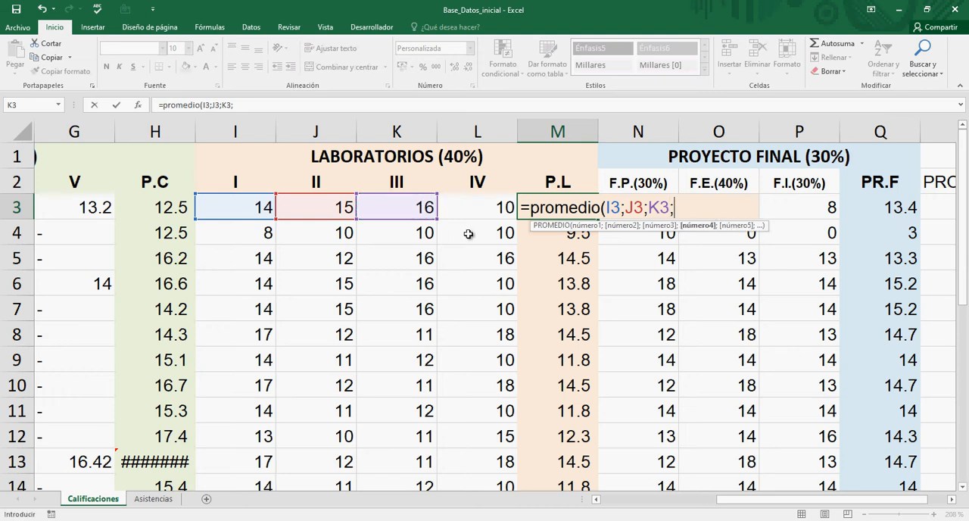
{"action": "left_click", "coordinate": [478, 208]}
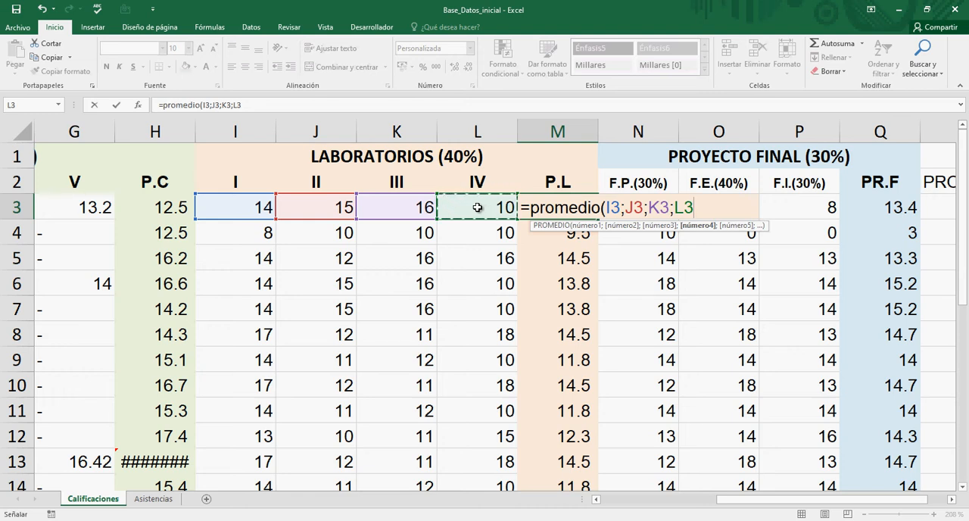
{"action": "type", "text": ")"}
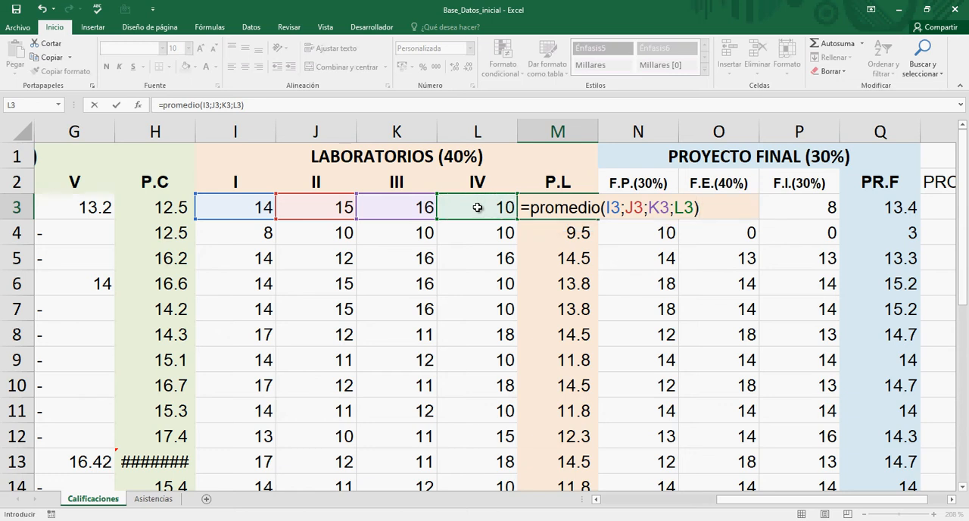
{"action": "key", "text": "Return"}
{"action": "key", "text": "Up"}
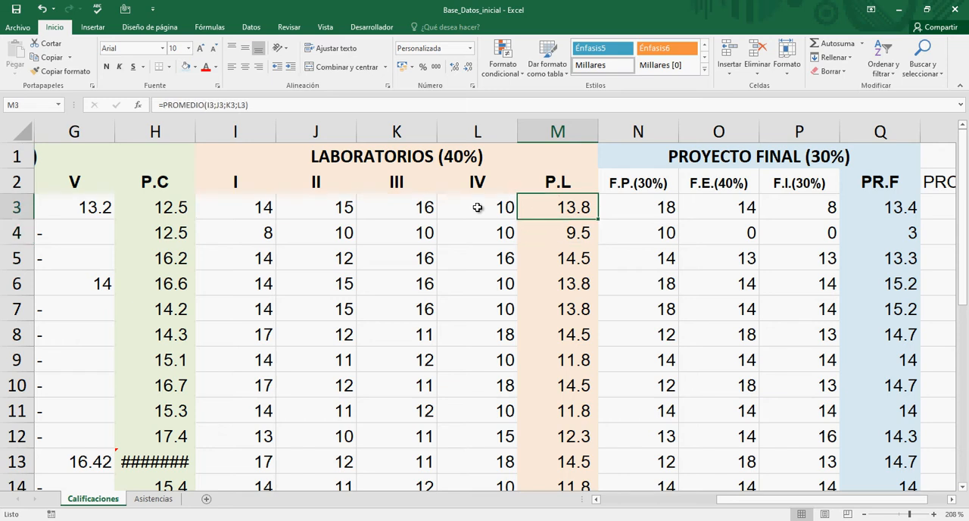
Step: Compare the P.L formula in M3 with the one in M4
{"action": "key", "text": "Down"}
{"action": "key", "text": "Up"}
{"action": "key", "text": "Down"}
{"action": "key", "text": "Up"}
{"action": "key", "text": "Down"}
{"action": "key", "text": "Up"}
{"action": "key", "text": "Down"}
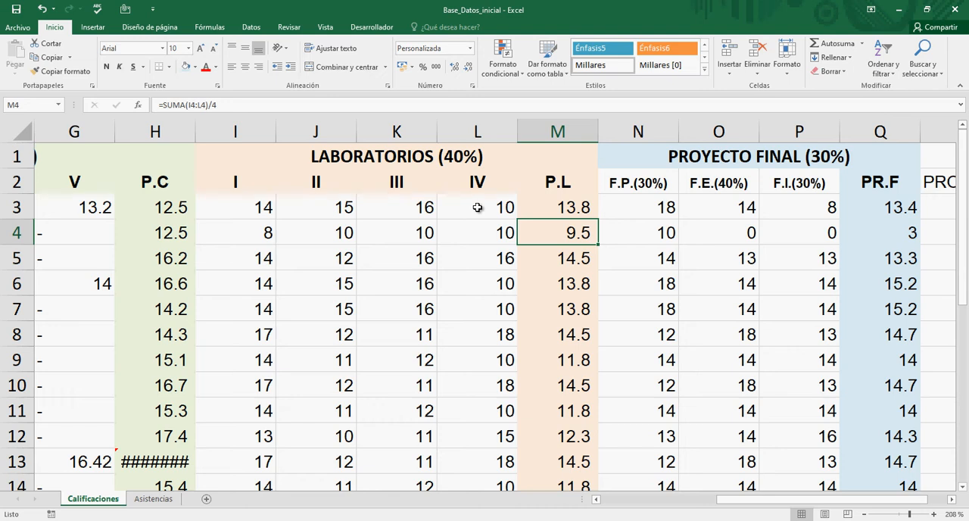
{"action": "key", "text": "Up"}
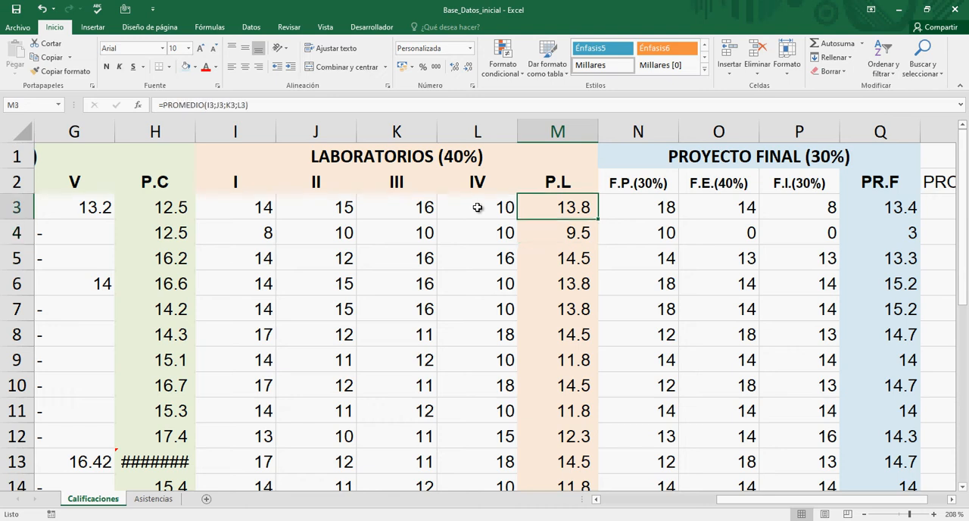
Step: Replace the P.L formula in M4 with the range version =PROMEDIO(I4:L4)
{"action": "key", "text": "Down"}
{"action": "type", "text": "="}
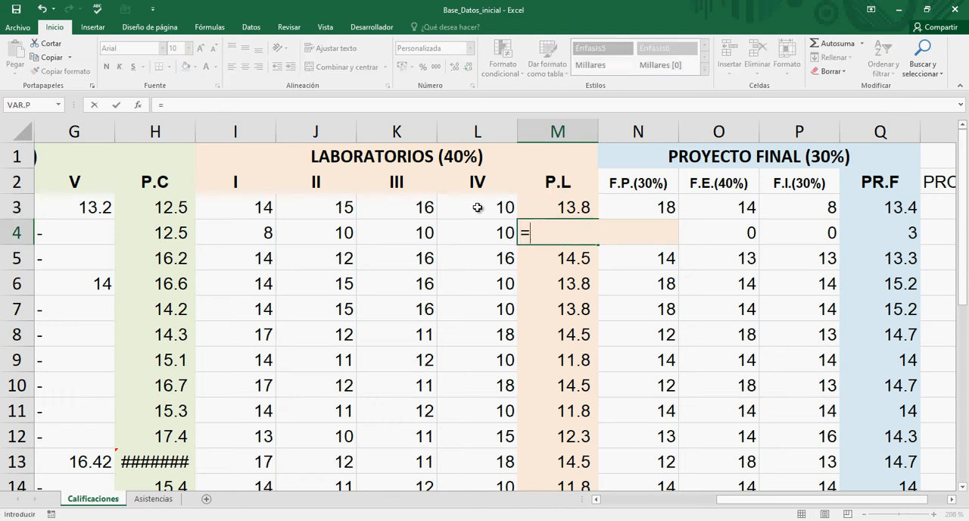
{"action": "type", "text": "pro"}
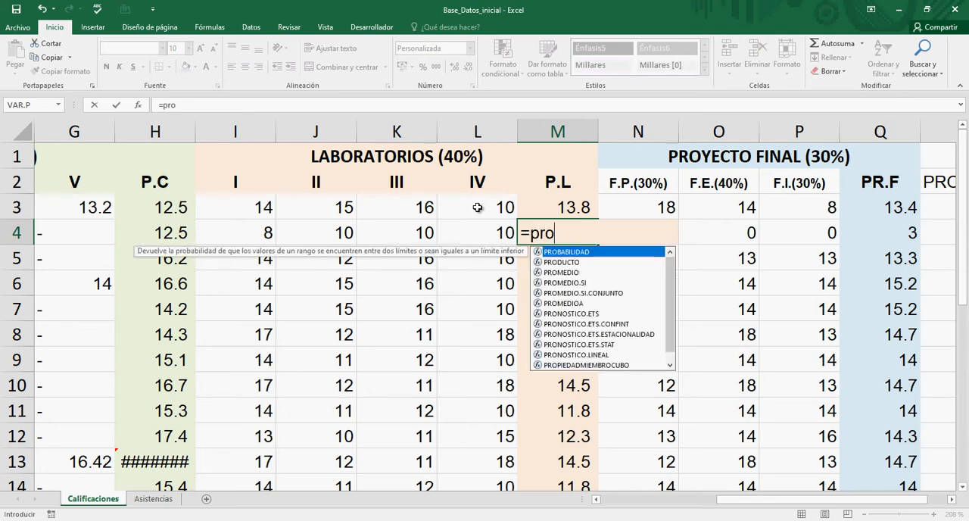
{"action": "key", "text": "BackSpace"}
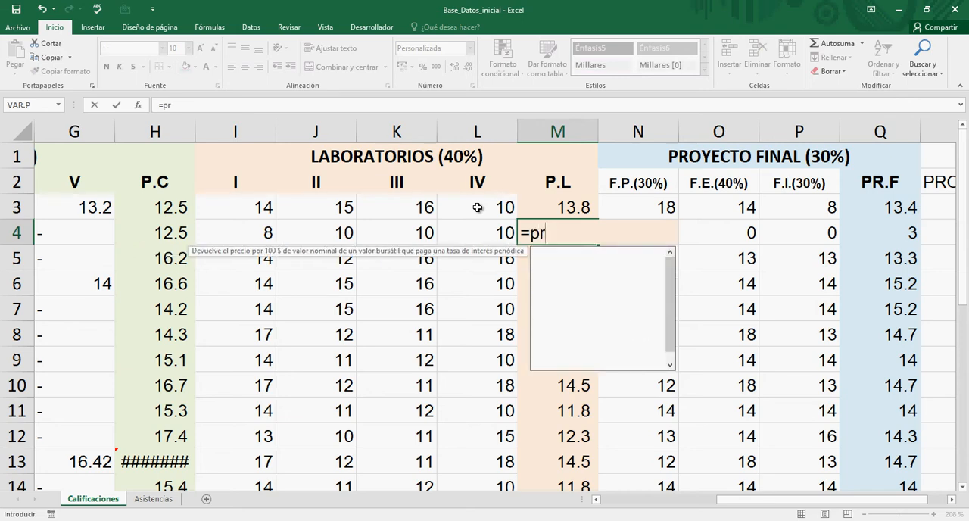
{"action": "type", "text": "OM"}
{"action": "key", "text": "BackSpace"}
{"action": "key", "text": "BackSpace"}
{"action": "key", "text": "BackSpace"}
{"action": "key", "text": "BackSpace"}
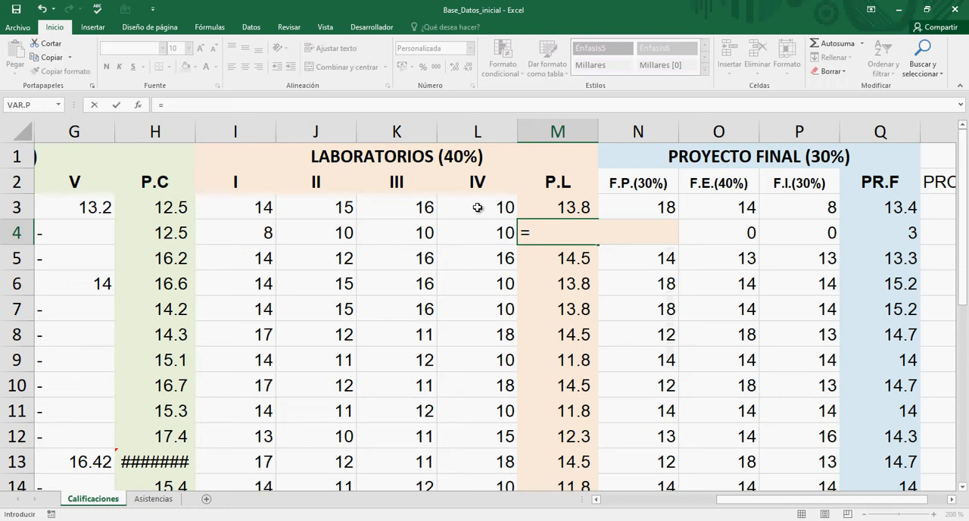
{"action": "type", "text": "promedio"}
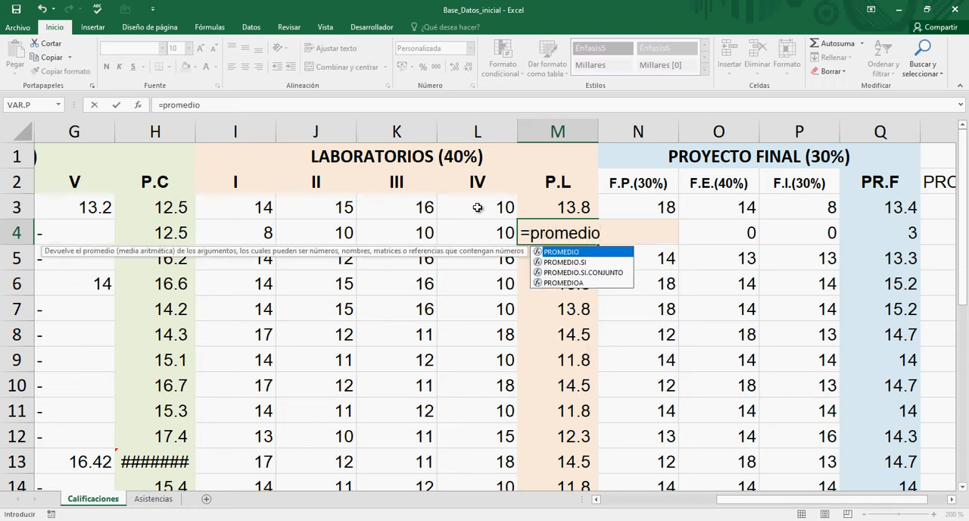
{"action": "type", "text": "("}
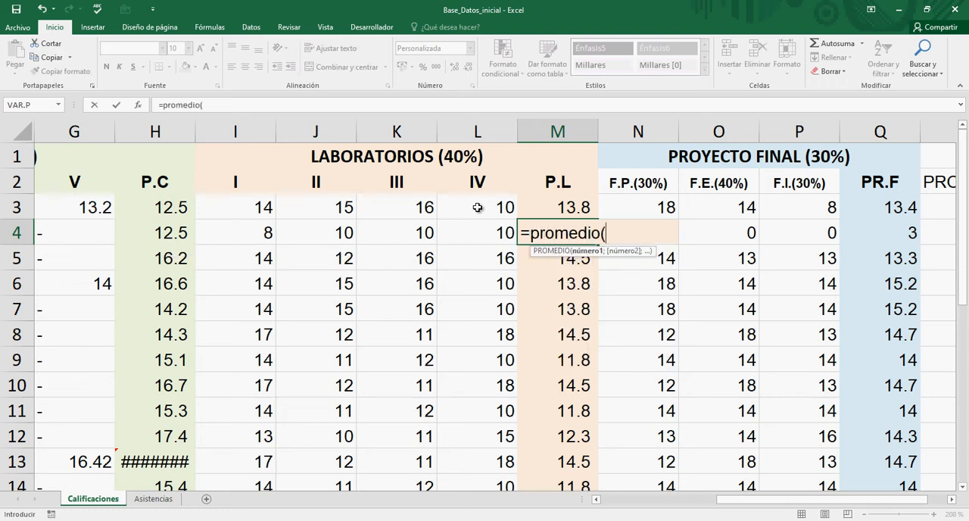
{"action": "left_click", "coordinate": [245, 236]}
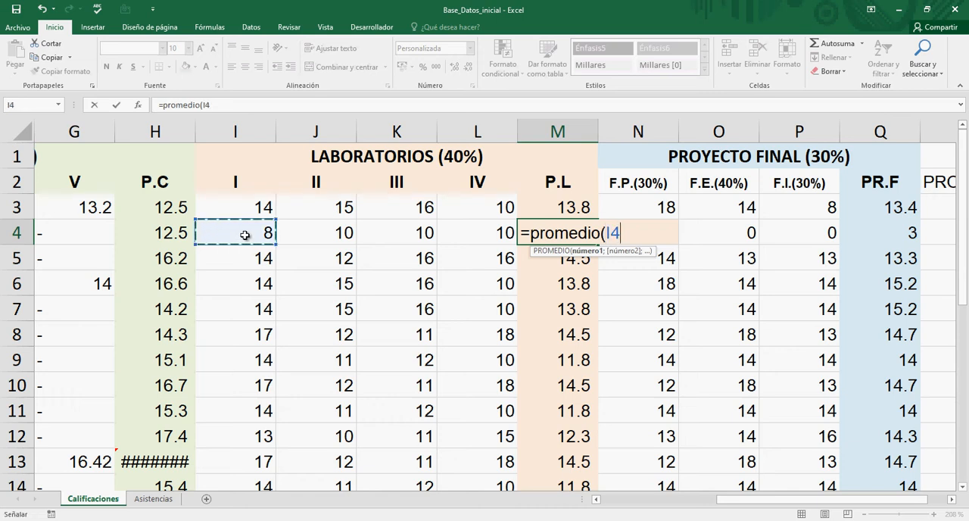
{"action": "key", "text": "F8"}
{"action": "key", "text": "BackSpace"}
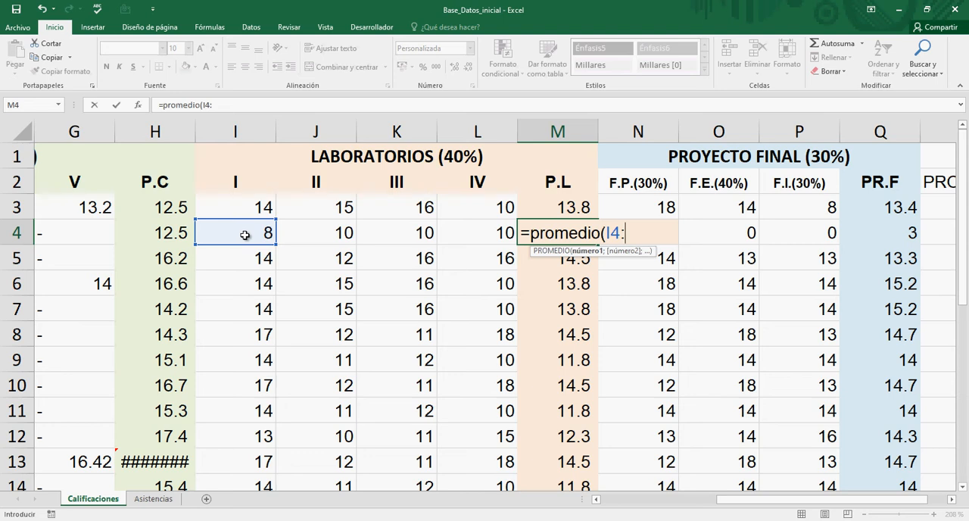
{"action": "type", "text": "l"}
{"action": "type", "text": "4)"}
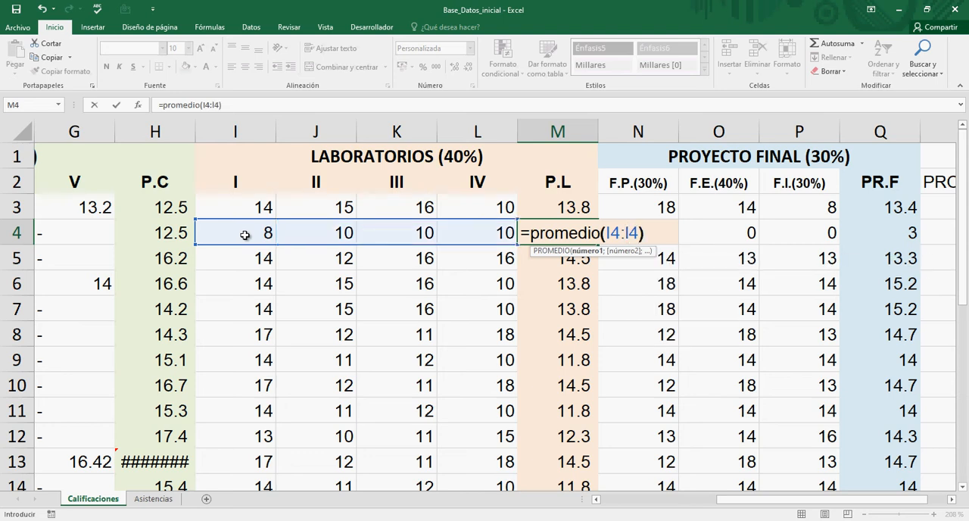
{"action": "key", "text": "Return"}
{"action": "key", "text": "Up"}
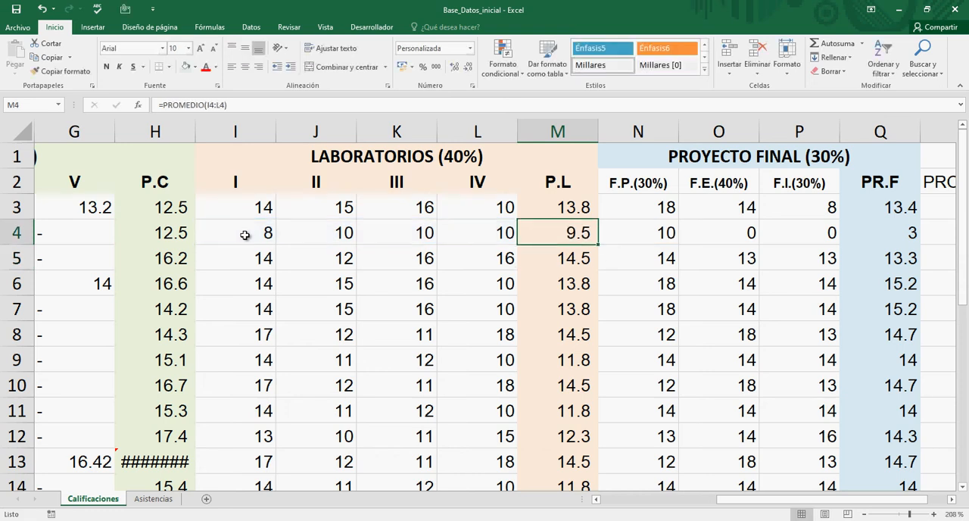
Step: Compare the P.L formulas in M3 to M5 and examine the laboratory grades in I4:L4 used by the M4 average
{"action": "key", "text": "Left"}
{"action": "key", "text": "Right"}
{"action": "key", "text": "Up"}
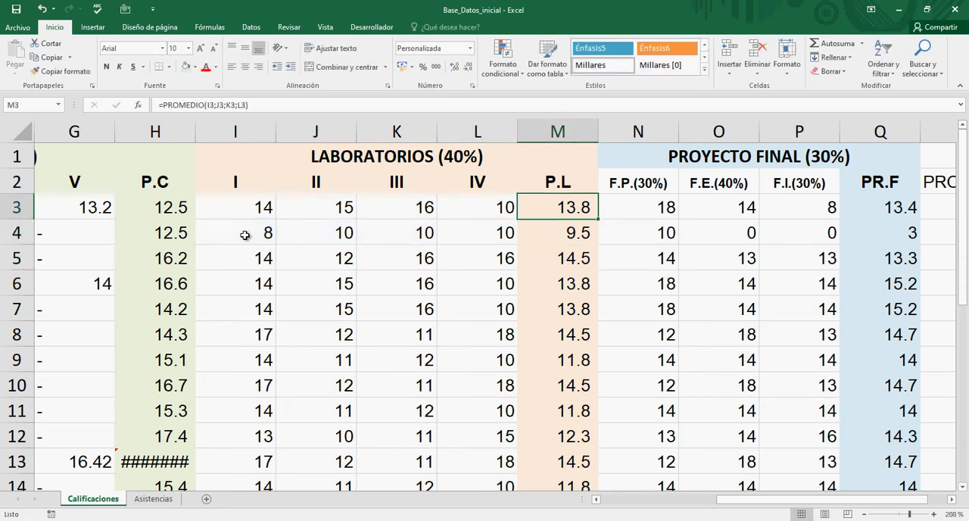
{"action": "key", "text": "Down"}
{"action": "key", "text": "Down"}
{"action": "key", "text": "Up"}
{"action": "key", "text": "Up"}
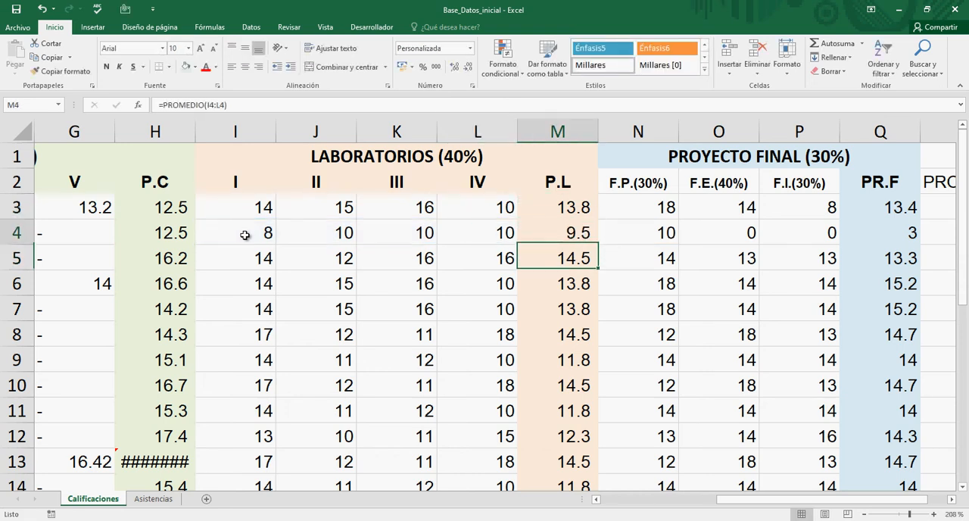
{"action": "key", "text": "Down"}
{"action": "key", "text": "Left"}
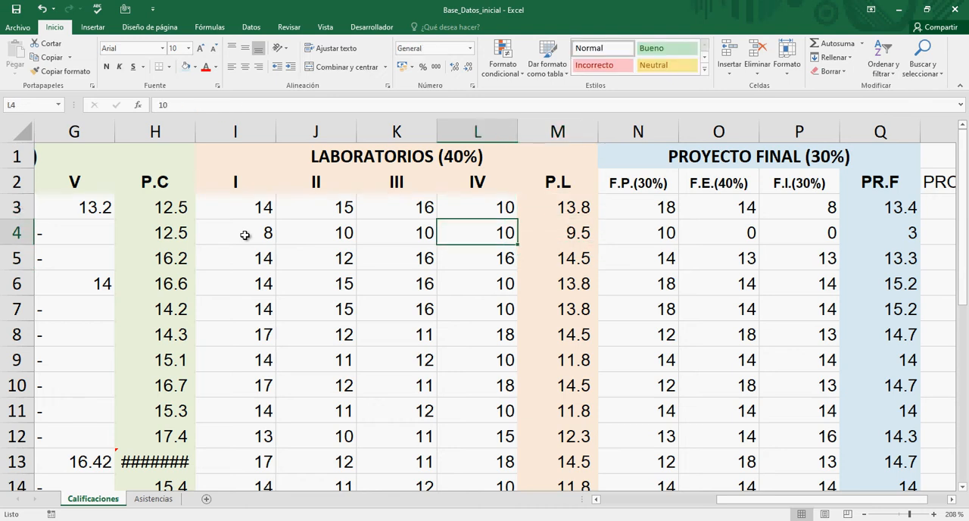
{"action": "key", "text": "Left"}
{"action": "key", "text": "Left"}
{"action": "key", "text": "Left"}
{"action": "key", "text": "shift+Right"}
{"action": "key", "text": "shift+Right"}
{"action": "key", "text": "shift+Right"}
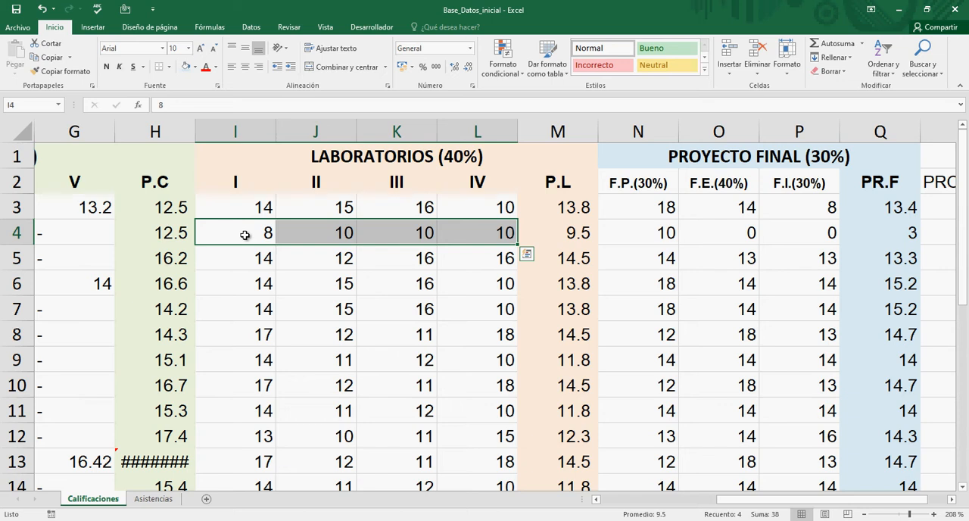
Step: Fill the PROMEDIO formula from M4 down the P.L column to M24
{"action": "key", "text": "Right"}
{"action": "key", "text": "Right"}
{"action": "key", "text": "Right"}
{"action": "key", "text": "Right"}
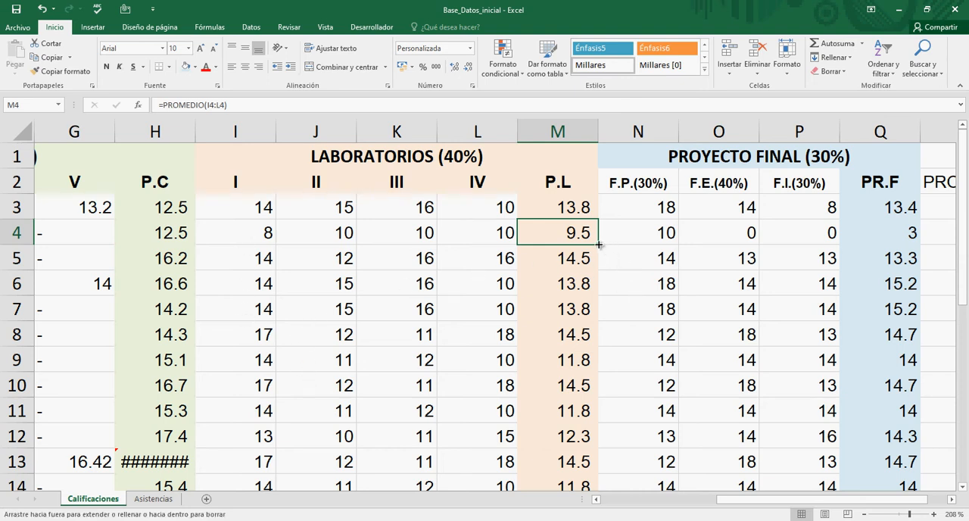
{"action": "left_click_drag", "start_coordinate": [598, 245], "coordinate": [589, 396]}
Step: Review the filled P.L average formulas in column M, from M24 up to M3
{"action": "left_click", "coordinate": [567, 384]}
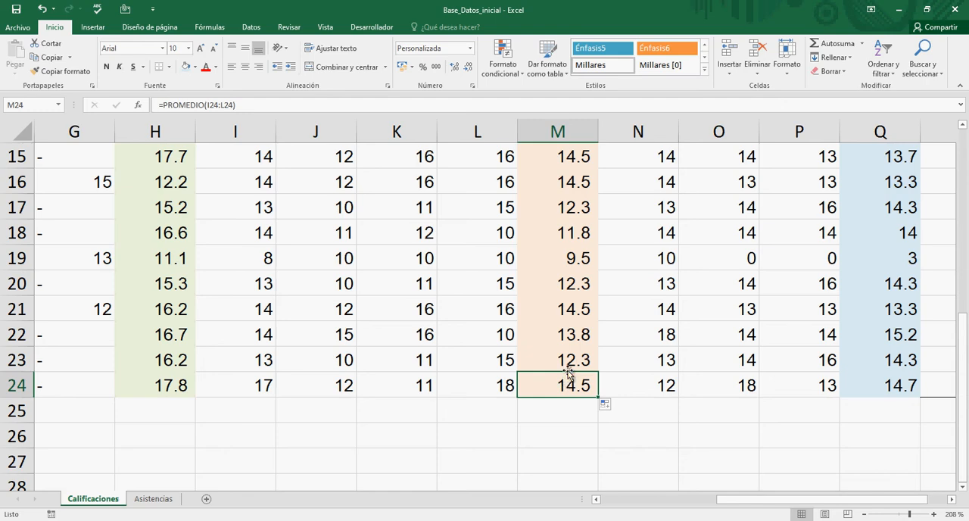
{"action": "key", "text": "Up"}
{"action": "key", "text": "Up"}
{"action": "key", "text": "Up"}
{"action": "key", "text": "Up"}
{"action": "key", "text": "Up"}
{"action": "key", "text": "Up"}
{"action": "key", "text": "Up"}
{"action": "key", "text": "Up"}
{"action": "key", "text": "Up"}
{"action": "key", "text": "Up"}
{"action": "key", "text": "Up"}
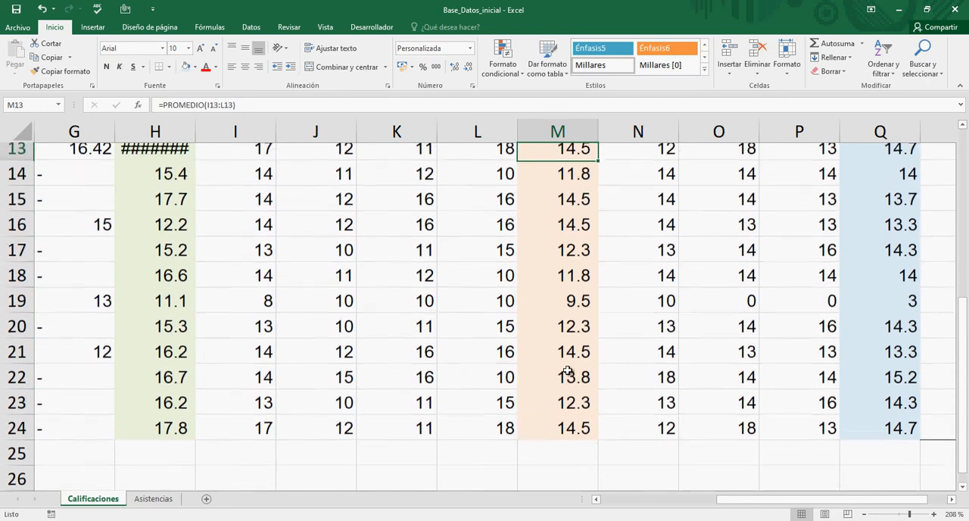
{"action": "key", "text": "Up"}
{"action": "key", "text": "Up"}
{"action": "key", "text": "Up"}
{"action": "key", "text": "Up"}
{"action": "key", "text": "Up"}
{"action": "key", "text": "Up"}
{"action": "key", "text": "Up"}
{"action": "key", "text": "Up"}
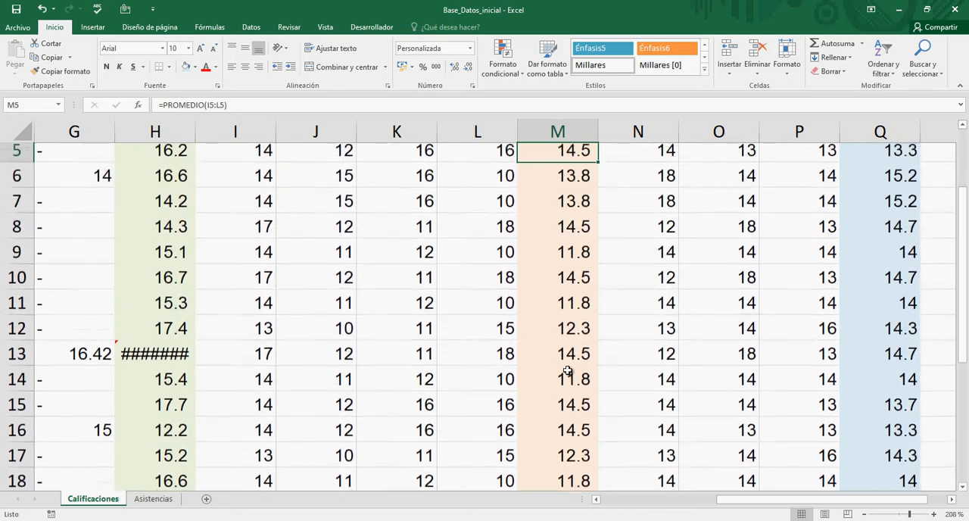
{"action": "key", "text": "Up"}
{"action": "key", "text": "Up"}
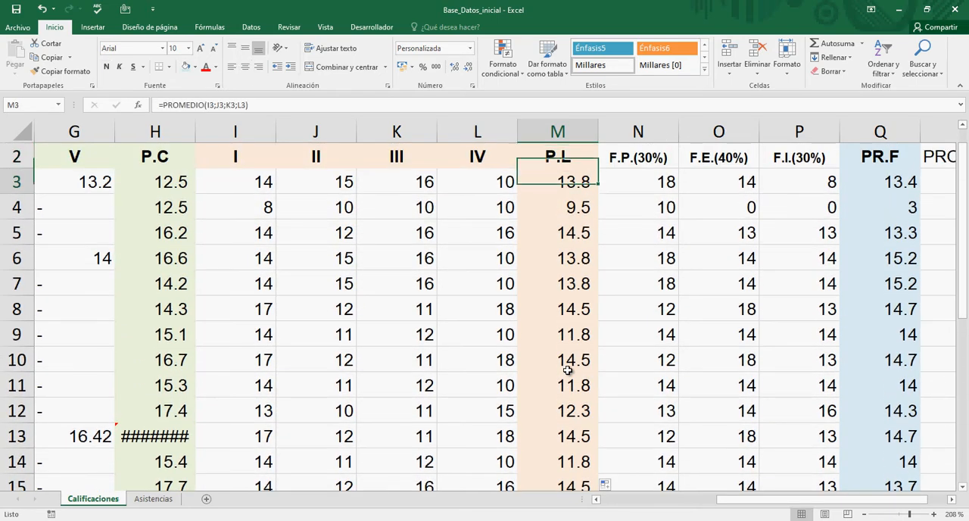
Step: Examine the manual P.C average formulas in column H from H3 to H14, including the one in H13
{"action": "key", "text": "Left"}
{"action": "key", "text": "Left"}
{"action": "key", "text": "Left"}
{"action": "key", "text": "Left"}
{"action": "key", "text": "Left"}
{"action": "key", "text": "Left"}
{"action": "key", "text": "Left"}
{"action": "key", "text": "Left"}
{"action": "key", "text": "Left"}
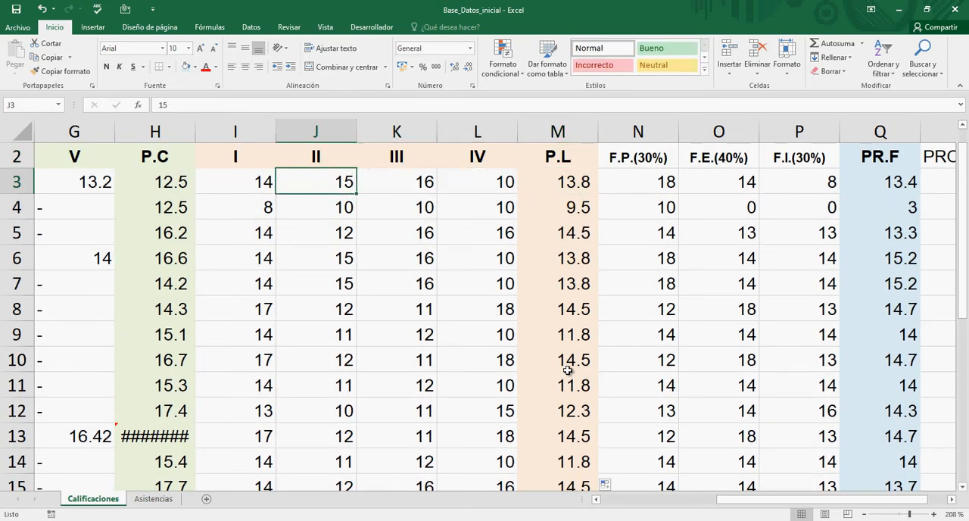
{"action": "key", "text": "Left"}
{"action": "key", "text": "Left"}
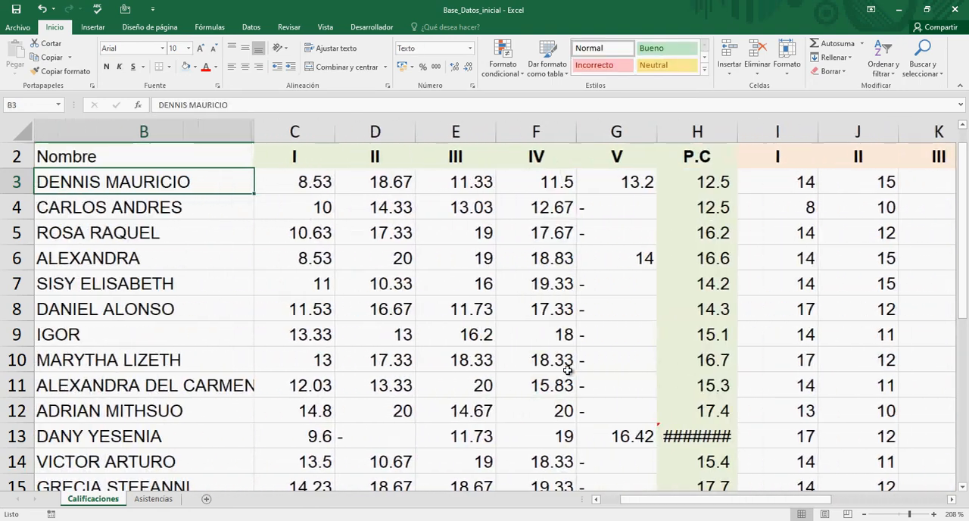
{"action": "key", "text": "Right"}
{"action": "key", "text": "Right"}
{"action": "key", "text": "Right"}
{"action": "key", "text": "Right"}
{"action": "key", "text": "Right"}
{"action": "key", "text": "Right"}
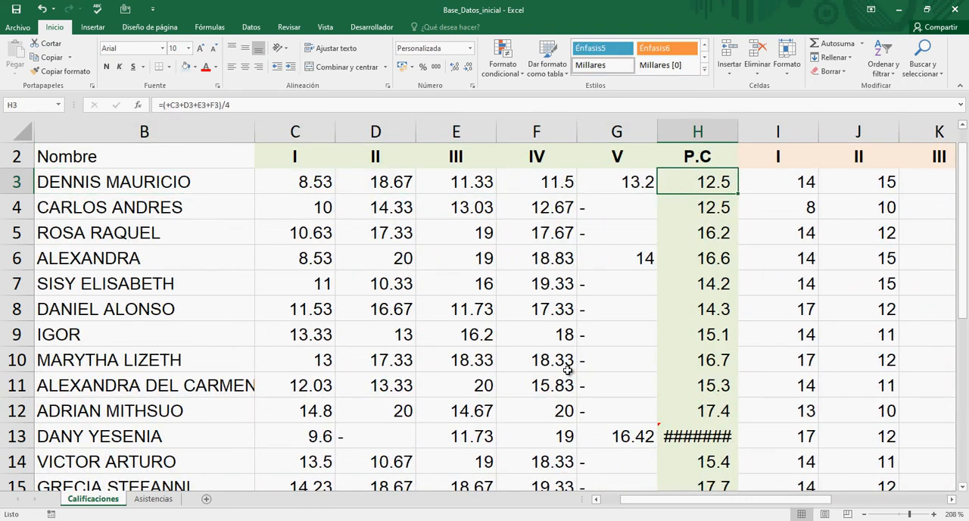
{"action": "key", "text": "Down"}
{"action": "key", "text": "Down"}
{"action": "key", "text": "Down"}
{"action": "key", "text": "Down"}
{"action": "key", "text": "Down"}
{"action": "key", "text": "Down"}
{"action": "key", "text": "Down"}
{"action": "key", "text": "Down"}
{"action": "key", "text": "Down"}
{"action": "key", "text": "Down"}
{"action": "key", "text": "Down"}
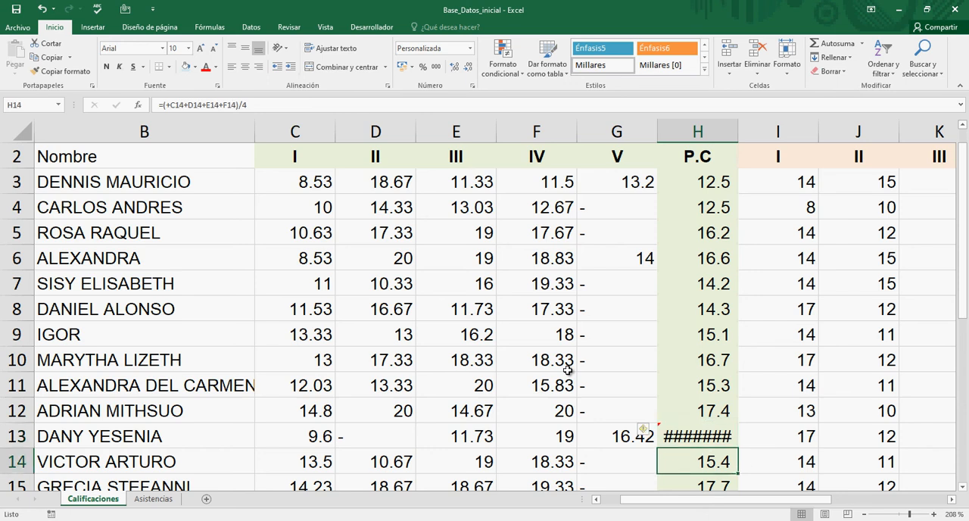
{"action": "key", "text": "Up"}
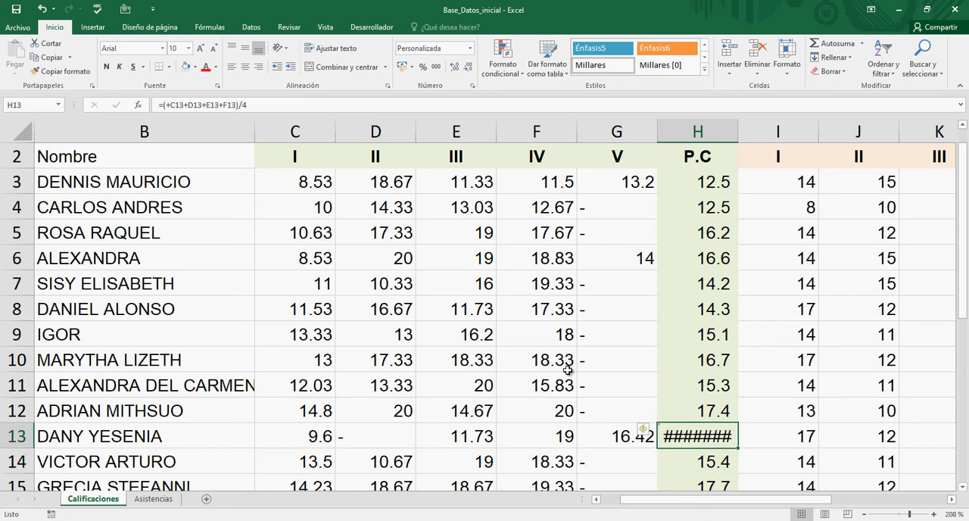
Step: Replace the P.C formula in H3 with =PROMEDIO(C3:F3)
{"action": "key", "text": "Up"}
{"action": "key", "text": "Up"}
{"action": "key", "text": "Up"}
{"action": "key", "text": "Up"}
{"action": "key", "text": "Up"}
{"action": "key", "text": "Up"}
{"action": "key", "text": "Up"}
{"action": "key", "text": "Up"}
{"action": "key", "text": "Up"}
{"action": "key", "text": "Up"}
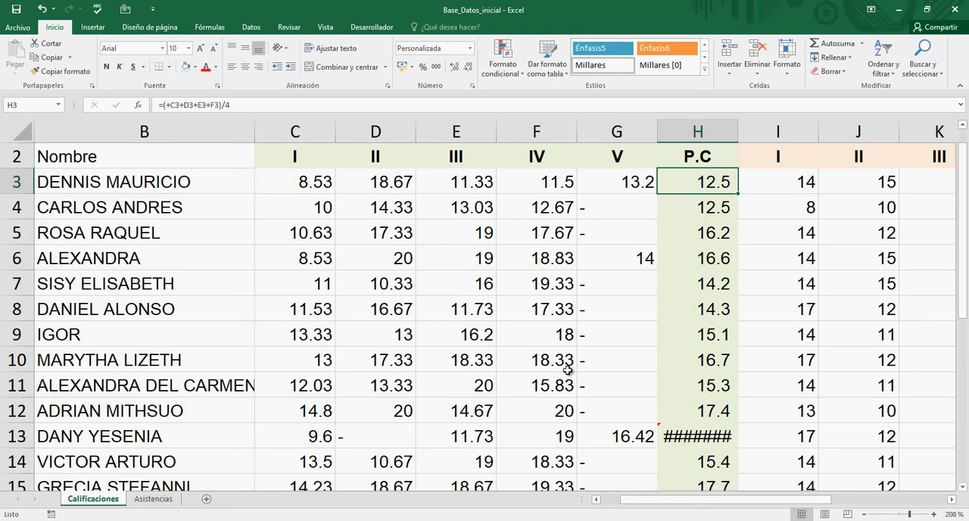
{"action": "type", "text": "=P"}
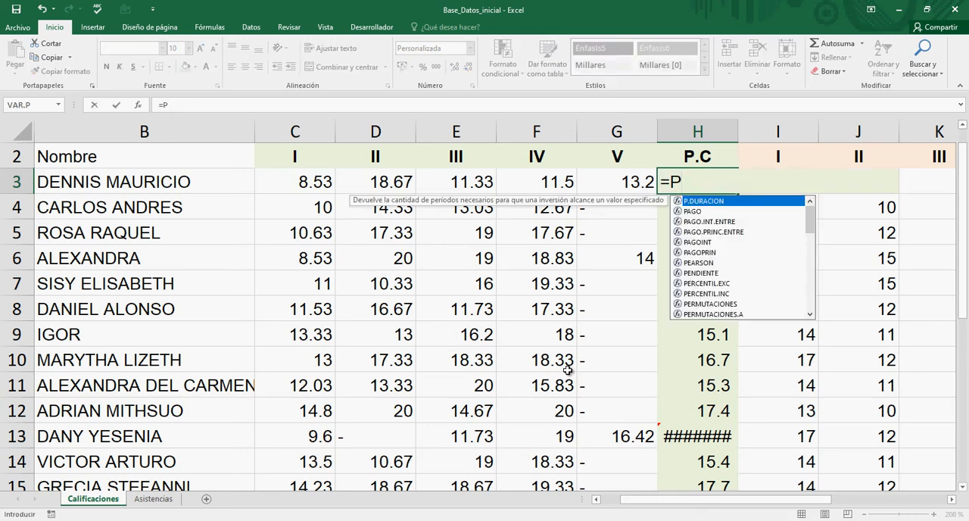
{"action": "type", "text": "rom"}
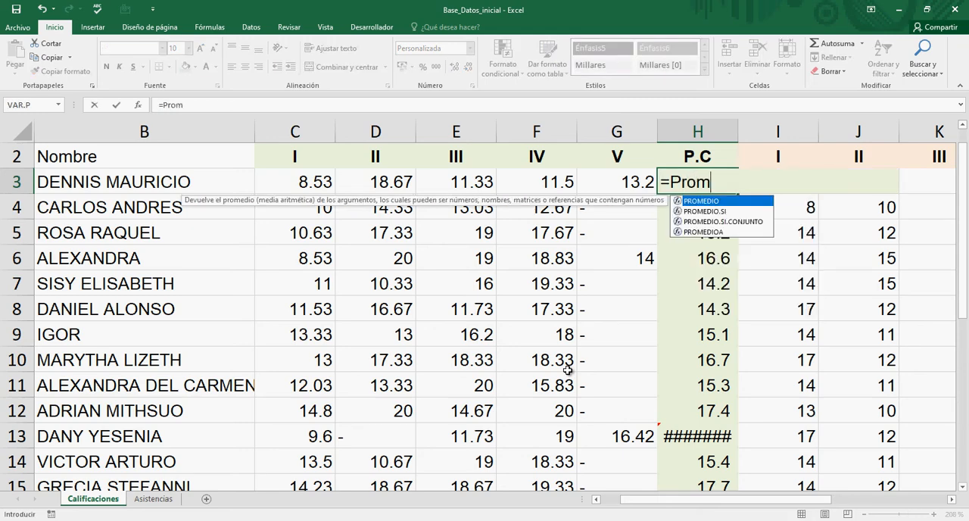
{"action": "type", "text": "edio("}
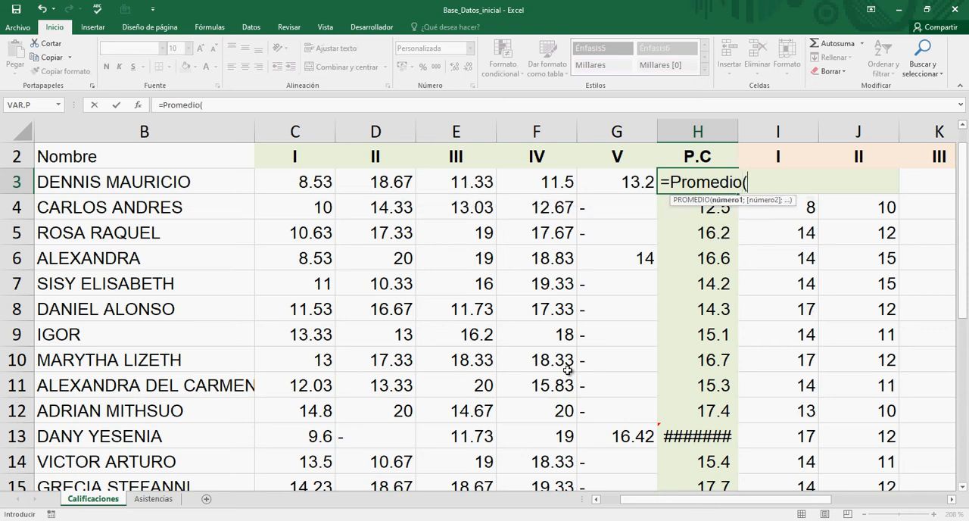
{"action": "left_click", "coordinate": [301, 184]}
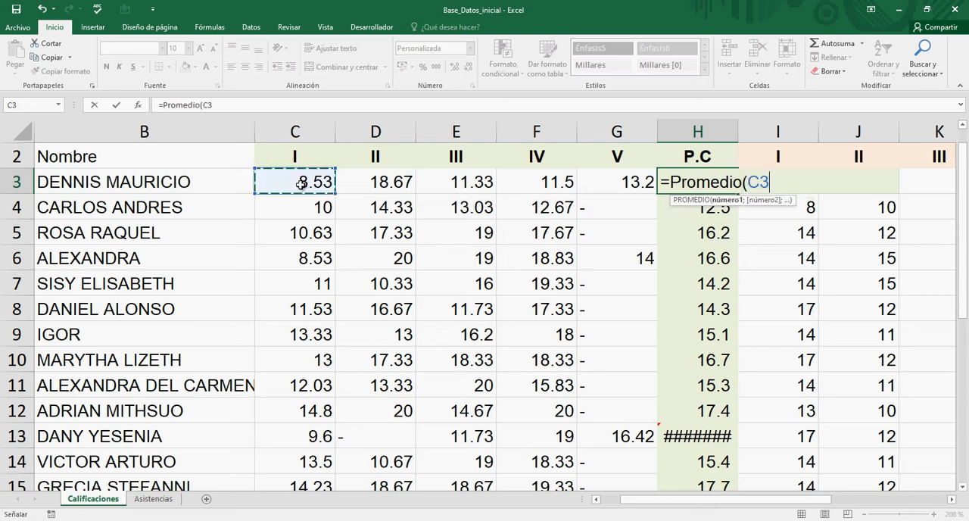
{"action": "type", "text": ":"}
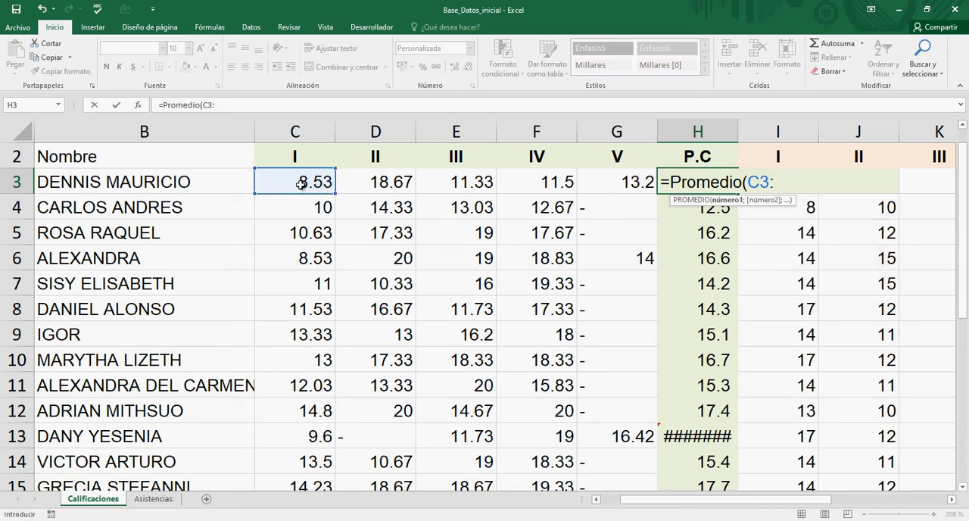
{"action": "type", "text": "F3)"}
{"action": "key", "text": "Return"}
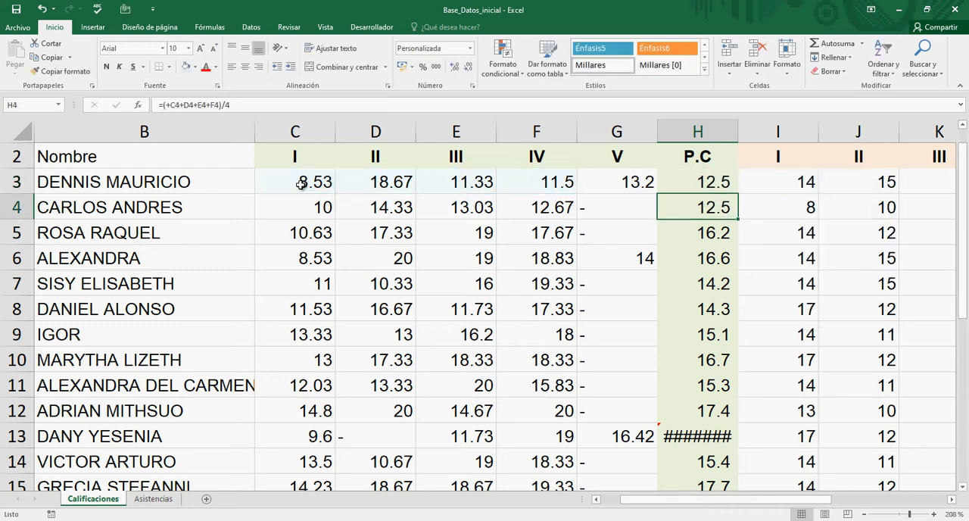
Step: Fill the PROMEDIO formula from H3 down the P.C column to H24
{"action": "left_click", "coordinate": [687, 187]}
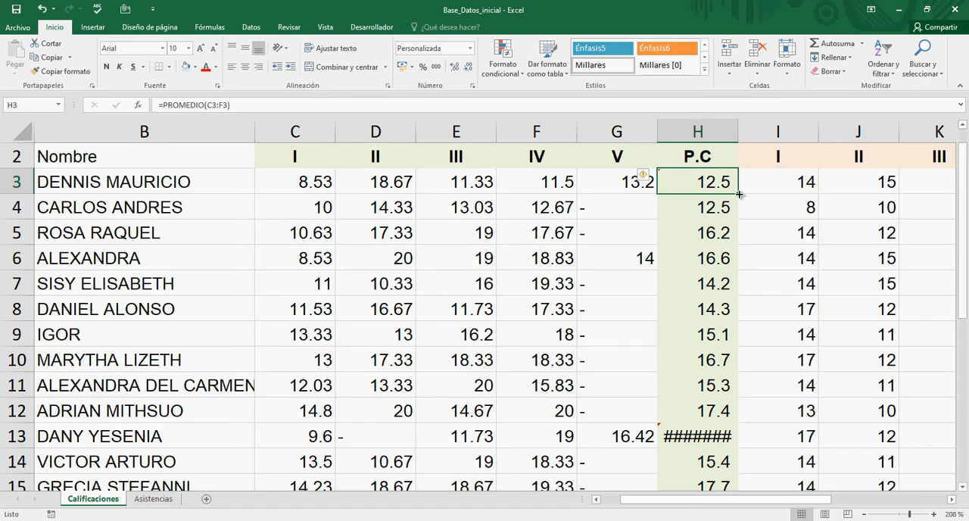
{"action": "left_click_drag", "start_coordinate": [738, 195], "coordinate": [739, 394]}
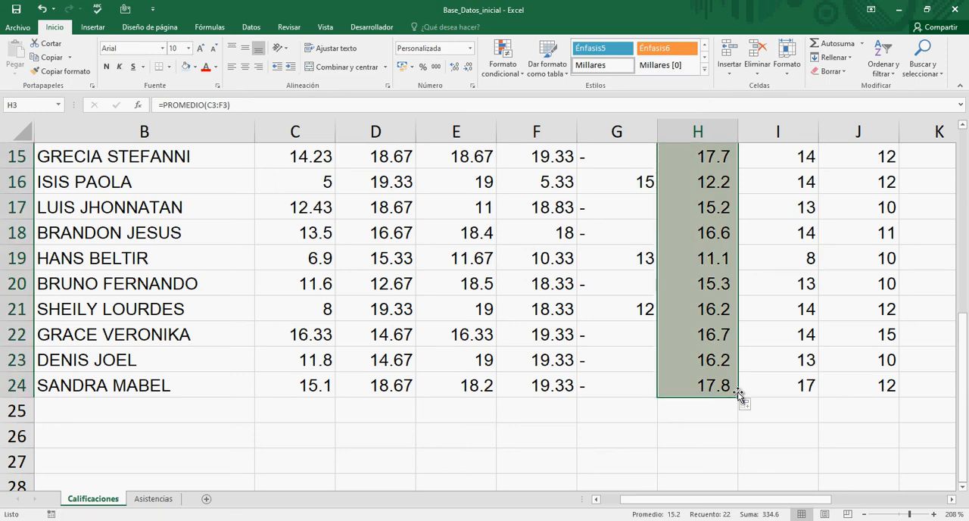
{"action": "scroll", "coordinate": [739, 394], "scroll_direction": "up", "scroll_amount": 5}
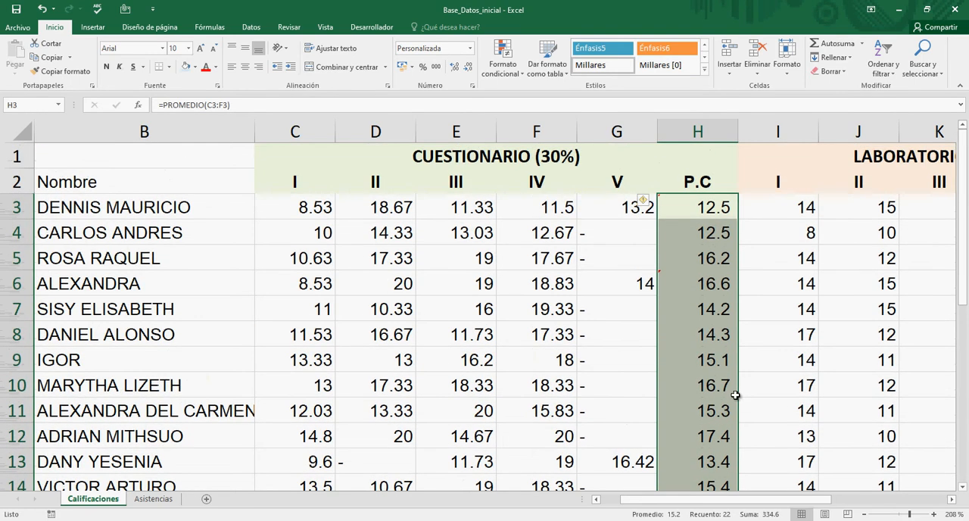
{"action": "scroll", "coordinate": [733, 399], "scroll_direction": "down", "scroll_amount": 3}
Step: Highlight the questionnaire grades C13:F13 used by the average in H13 with a red fill
{"action": "left_click", "coordinate": [713, 302]}
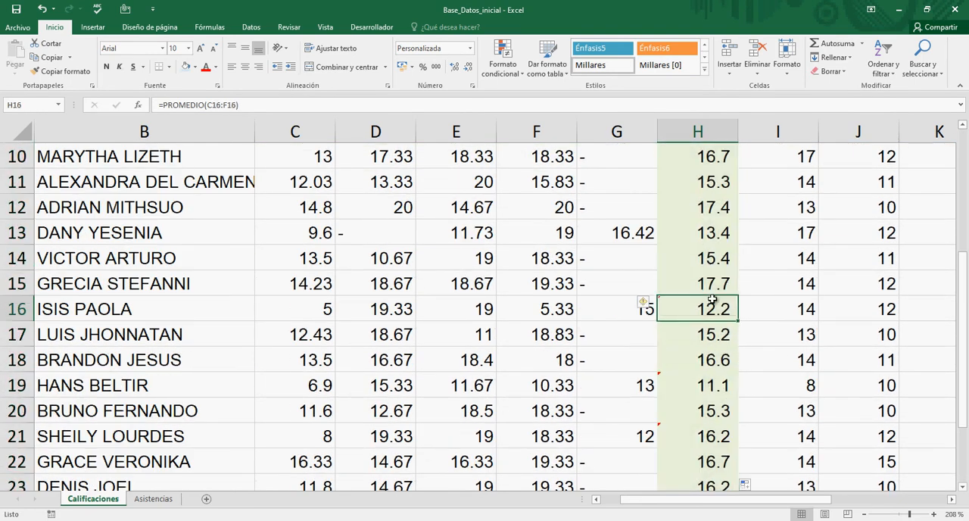
{"action": "key", "text": "Up"}
{"action": "key", "text": "Up"}
{"action": "key", "text": "Up"}
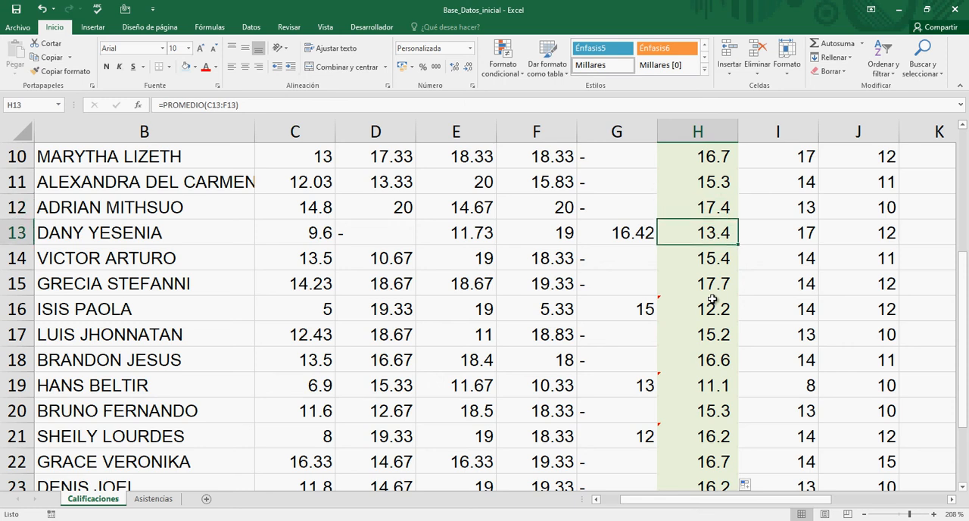
{"action": "key", "text": "Left"}
{"action": "key", "text": "Left"}
{"action": "key", "text": "Left"}
{"action": "key", "text": "Left"}
{"action": "key", "text": "Left"}
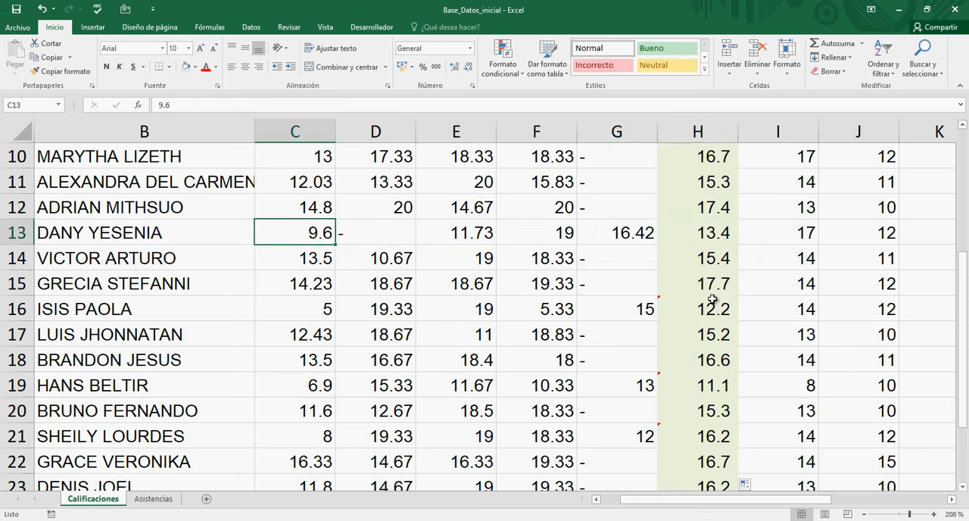
{"action": "key", "text": "shift+Right"}
{"action": "key", "text": "shift+Right"}
{"action": "key", "text": "shift+Right"}
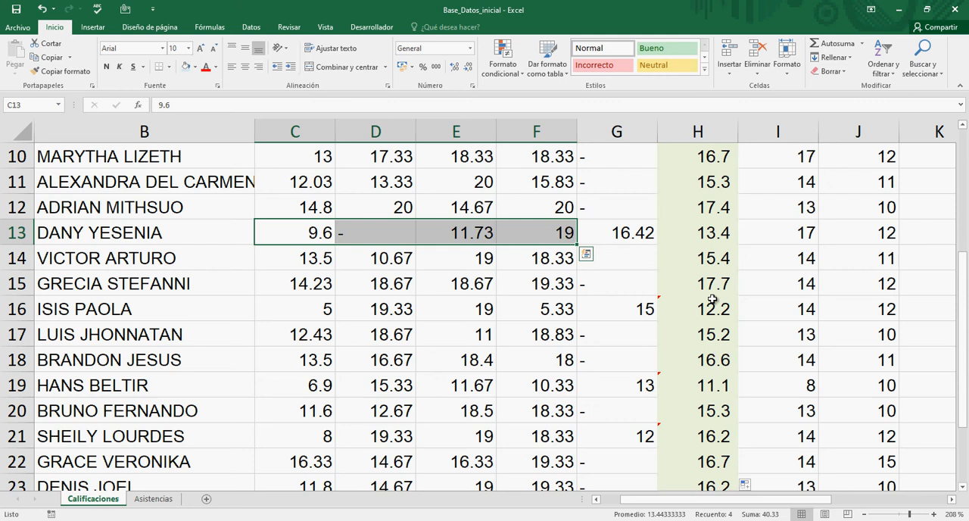
{"action": "left_click", "coordinate": [195, 69]}
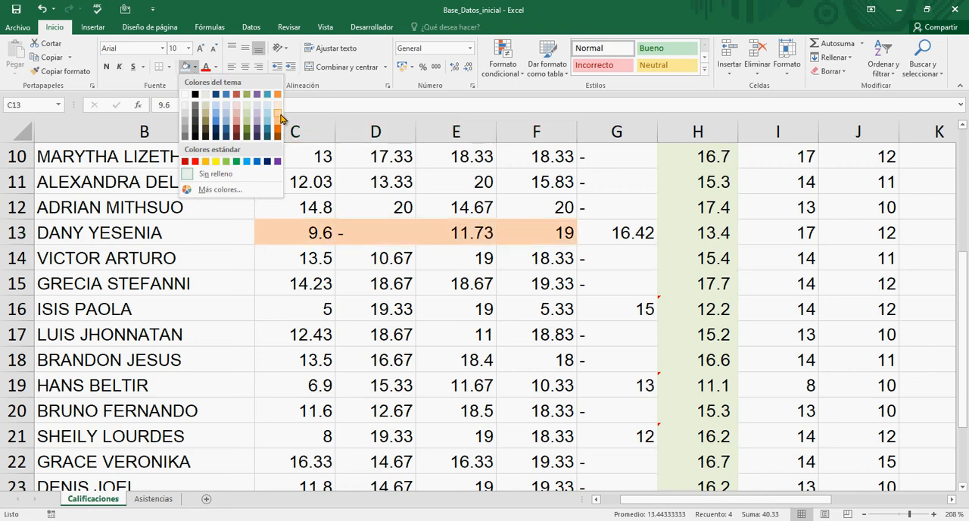
{"action": "left_click", "coordinate": [195, 161]}
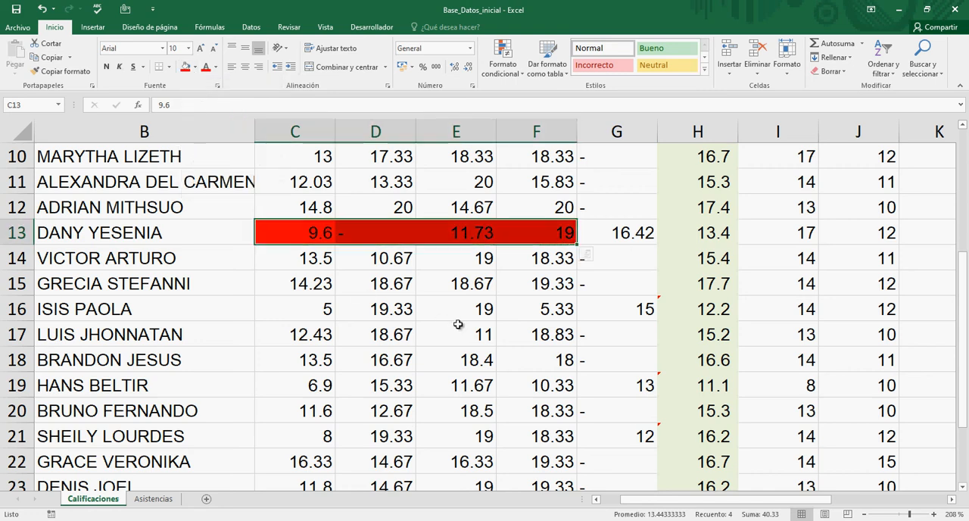
Step: Examine the row 13 questionnaire grades and the questionnaire V grades in column G, which the P.C average leaves out
{"action": "left_click", "coordinate": [542, 238]}
{"action": "left_click", "coordinate": [639, 236]}
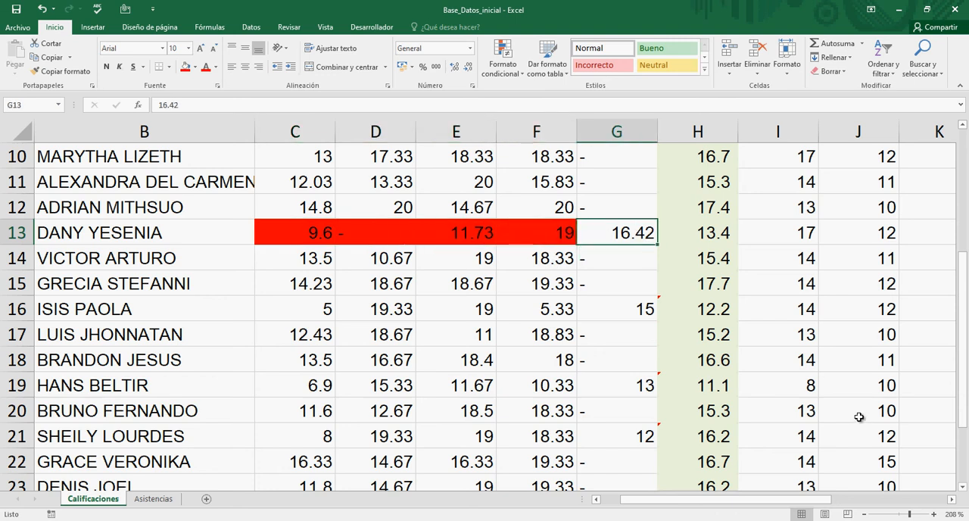
{"action": "key", "text": "Left"}
{"action": "key", "text": "Left"}
{"action": "key", "text": "Left"}
{"action": "key", "text": "Left"}
{"action": "key", "text": "Right"}
{"action": "key", "text": "Right"}
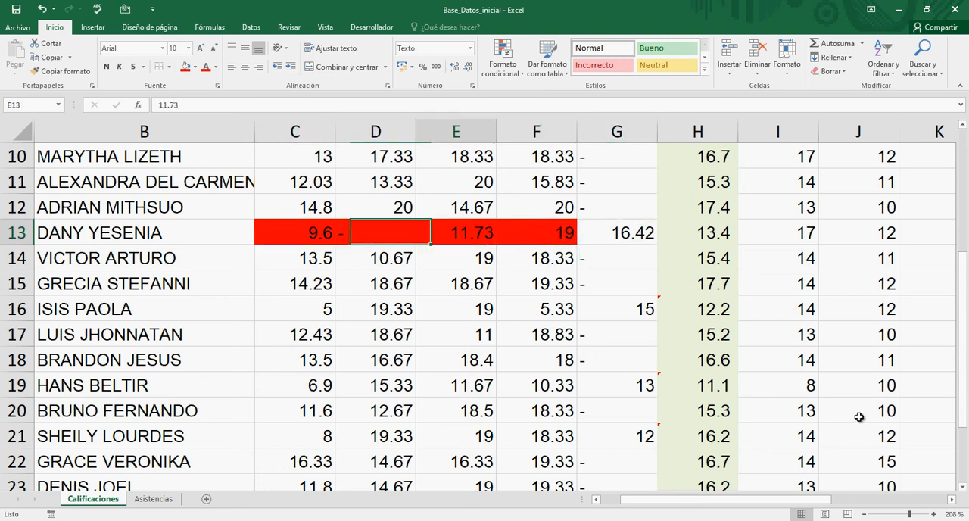
{"action": "key", "text": "Right"}
{"action": "key", "text": "Right"}
{"action": "key", "text": "Up"}
{"action": "key", "text": "Up"}
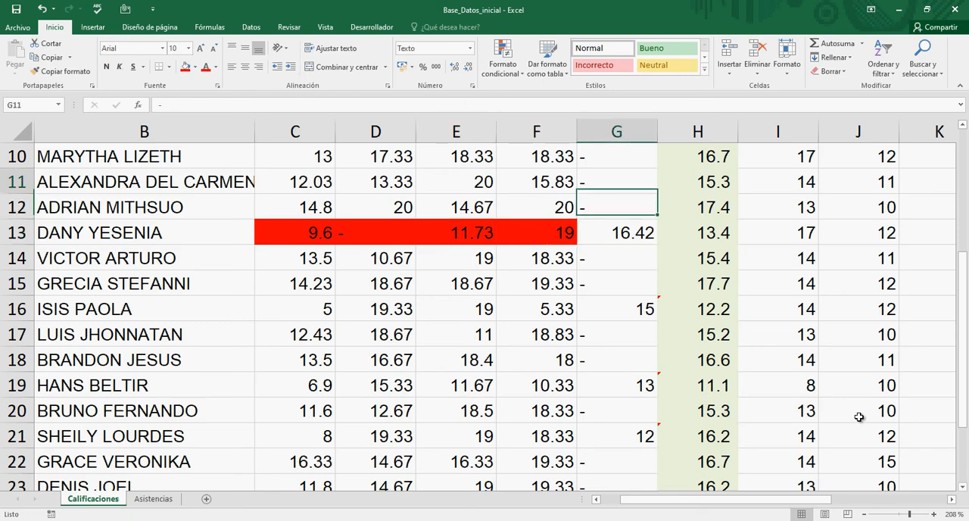
{"action": "key", "text": "Up"}
{"action": "key", "text": "Up"}
{"action": "key", "text": "Up"}
{"action": "key", "text": "Up"}
{"action": "key", "text": "Up"}
{"action": "key", "text": "Up"}
{"action": "key", "text": "Up"}
{"action": "key", "text": "Up"}
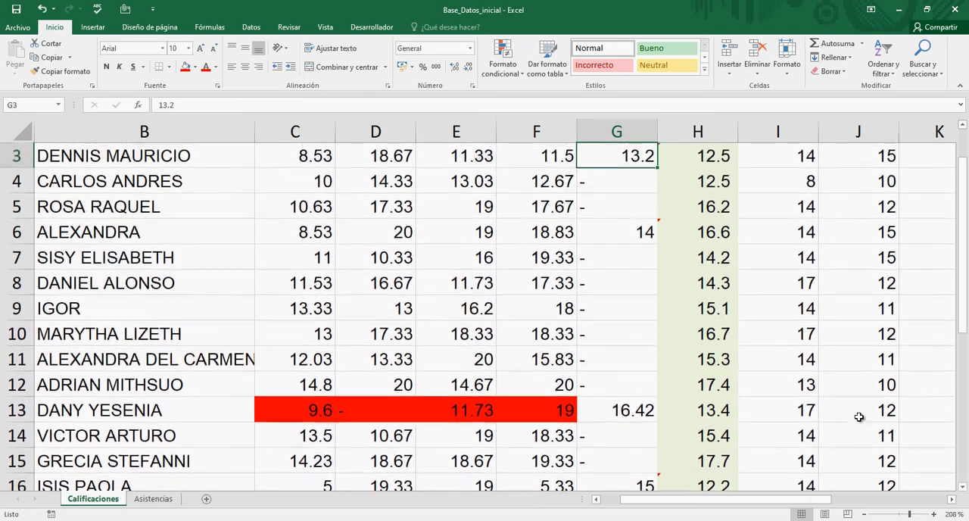
{"action": "key", "text": "Up"}
{"action": "key", "text": "Up"}
{"action": "key", "text": "Down"}
{"action": "key", "text": "Down"}
{"action": "key", "text": "Down"}
{"action": "key", "text": "Down"}
{"action": "key", "text": "Down"}
{"action": "key", "text": "Down"}
{"action": "key", "text": "Down"}
{"action": "key", "text": "Down"}
{"action": "key", "text": "Down"}
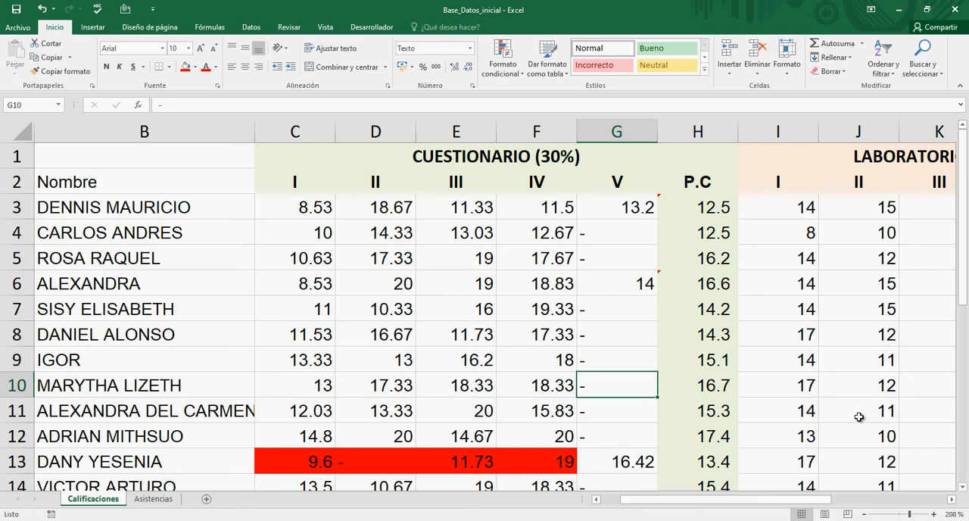
Step: Inspect the cell range referenced by the PROMEDIO formula in H13, leaving the formula as it is
{"action": "key", "text": "Down"}
{"action": "key", "text": "Down"}
{"action": "key", "text": "Down"}
{"action": "key", "text": "Down"}
{"action": "key", "text": "Up"}
{"action": "key", "text": "Right"}
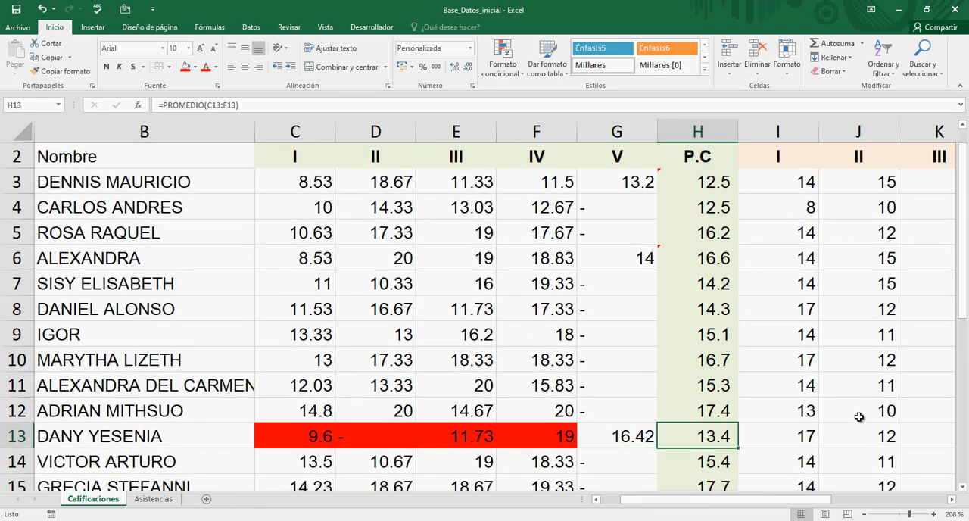
{"action": "key", "text": "F2"}
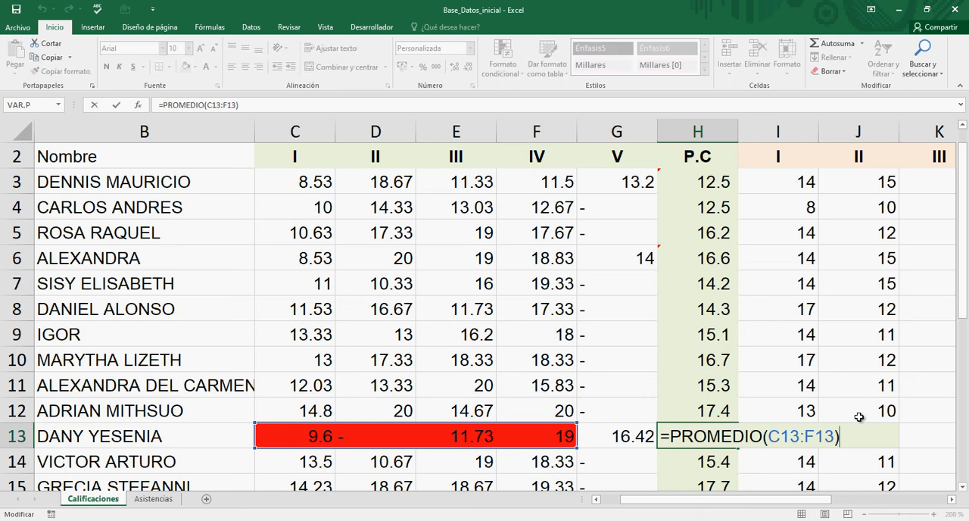
{"action": "key", "text": "Escape"}
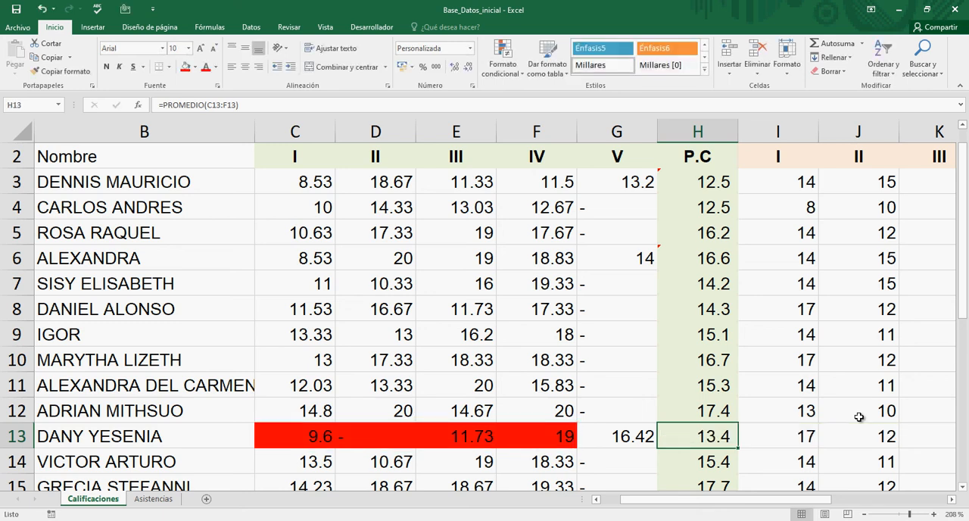
Step: Review the questionnaire IV grades in column F around the highlighted row 13
{"action": "key", "text": "Left"}
{"action": "key", "text": "Left"}
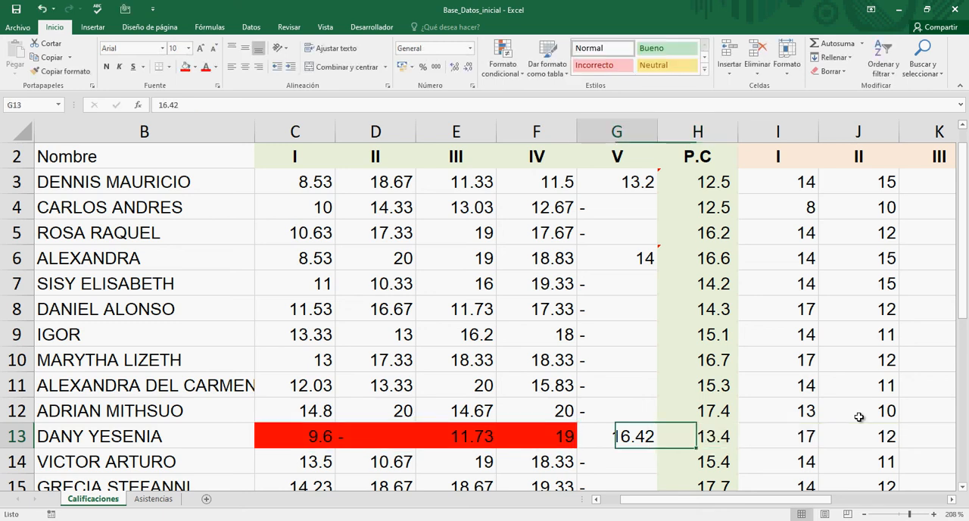
{"action": "key", "text": "Down"}
{"action": "key", "text": "Down"}
{"action": "key", "text": "Down"}
{"action": "key", "text": "Down"}
{"action": "key", "text": "Up"}
{"action": "key", "text": "Up"}
{"action": "key", "text": "Up"}
{"action": "key", "text": "Up"}
{"action": "key", "text": "Up"}
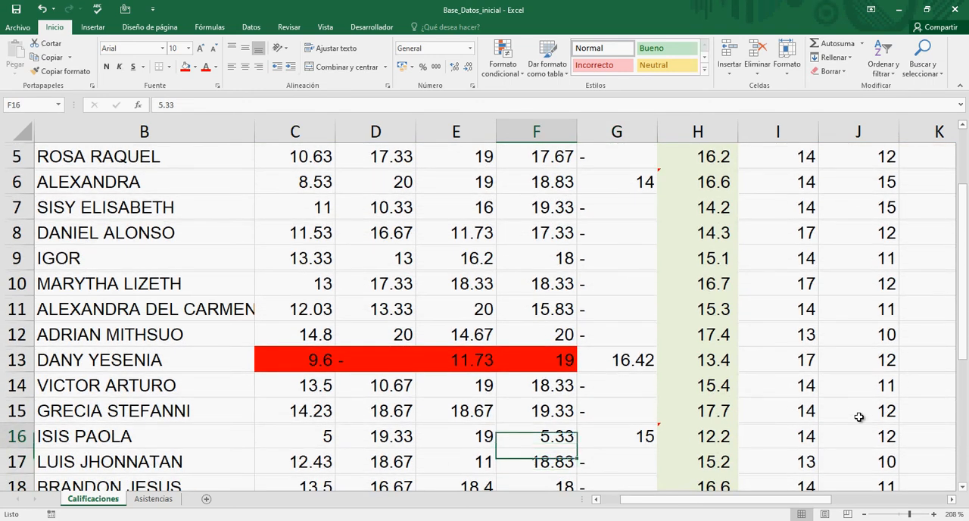
Step: Open the Windows Calculator (Calculadora) in a small window beside the row 13 grades
{"action": "key", "text": "Down"}
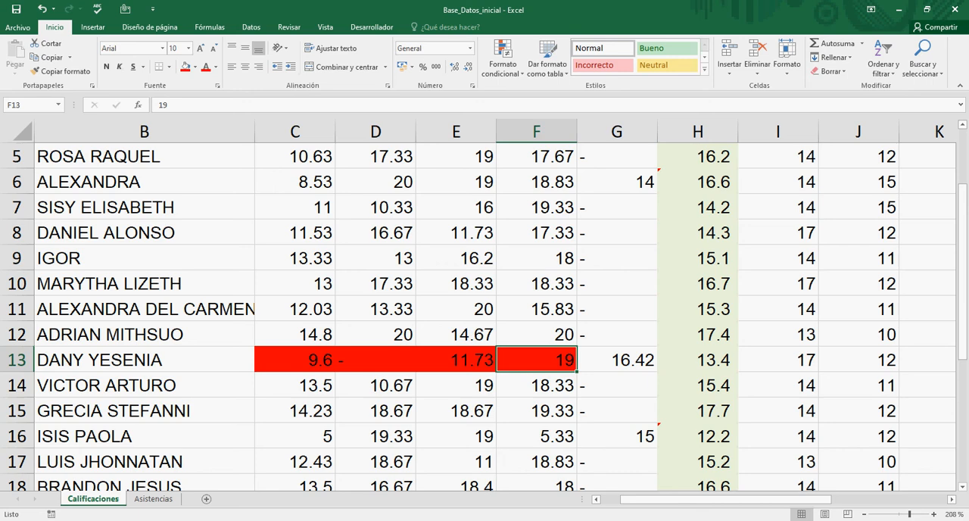
{"action": "key", "text": "super"}
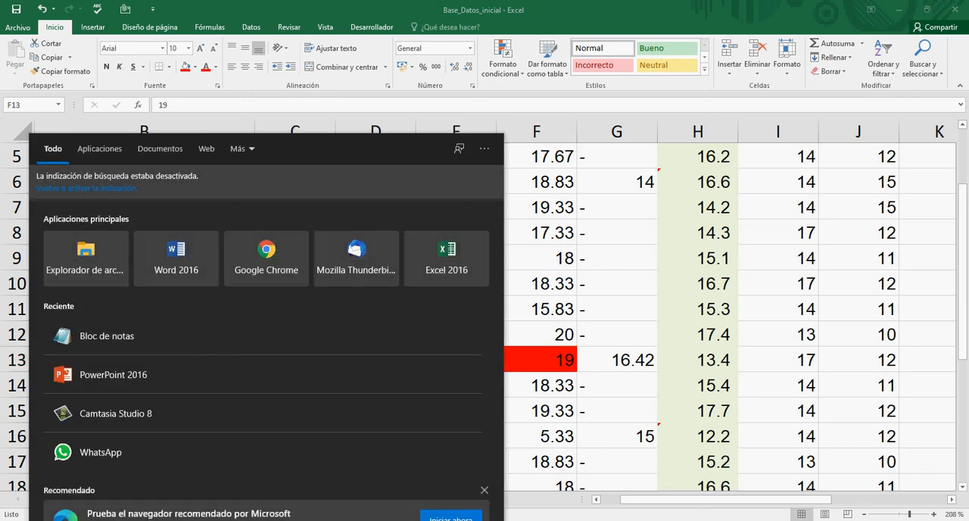
{"action": "type", "text": "cal"}
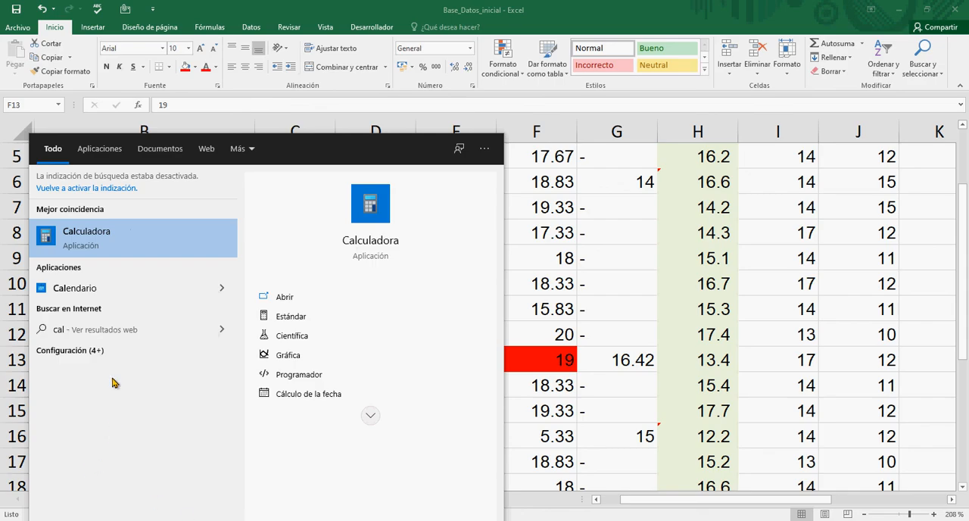
{"action": "left_click", "coordinate": [123, 246]}
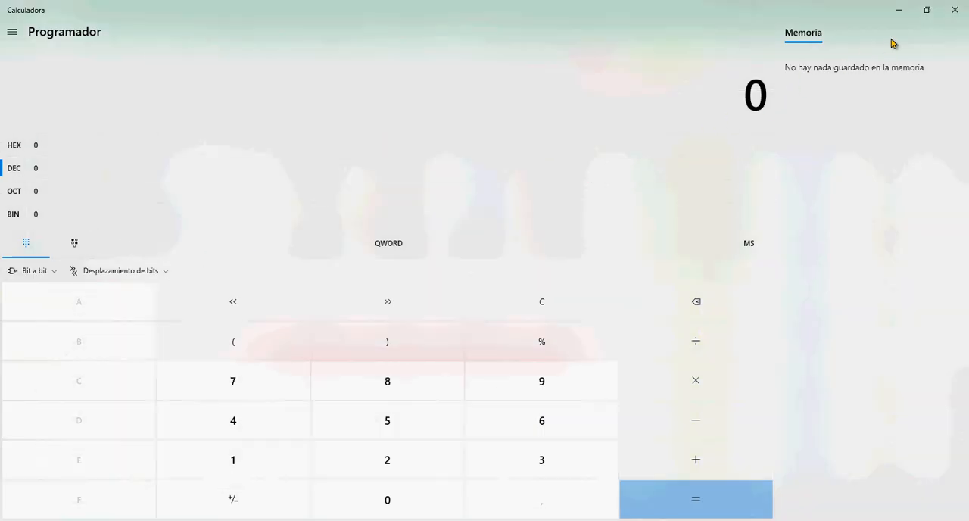
{"action": "left_click", "coordinate": [925, 10]}
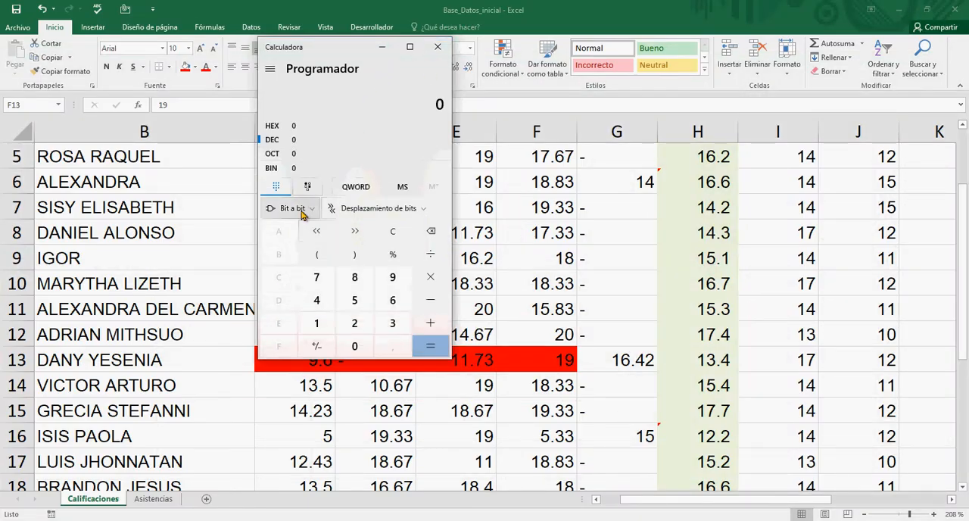
{"action": "left_click_drag", "start_coordinate": [352, 57], "coordinate": [164, 72]}
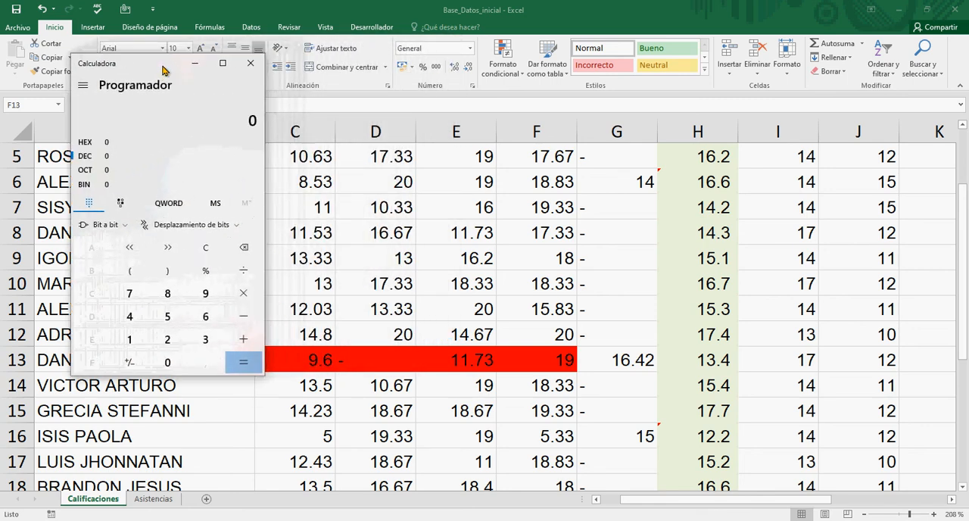
{"action": "left_click", "coordinate": [205, 296]}
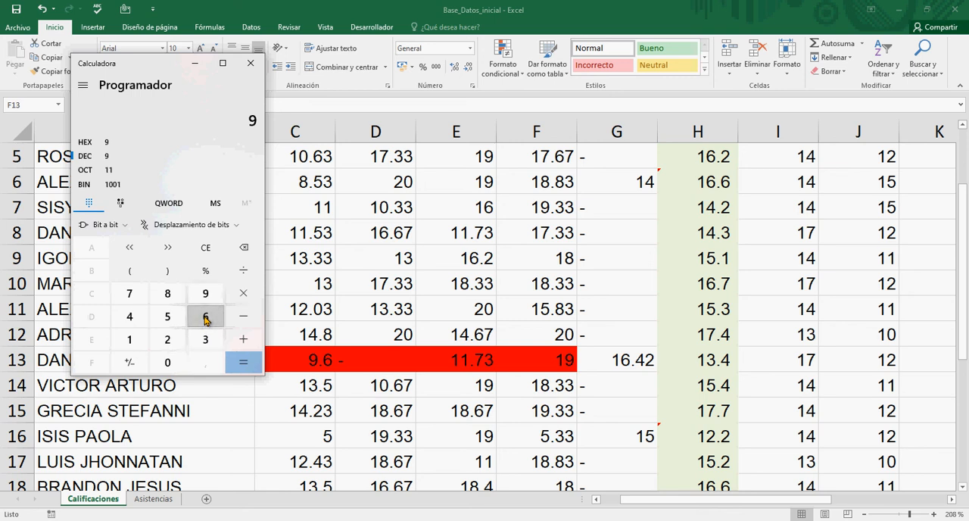
{"action": "left_click", "coordinate": [205, 318]}
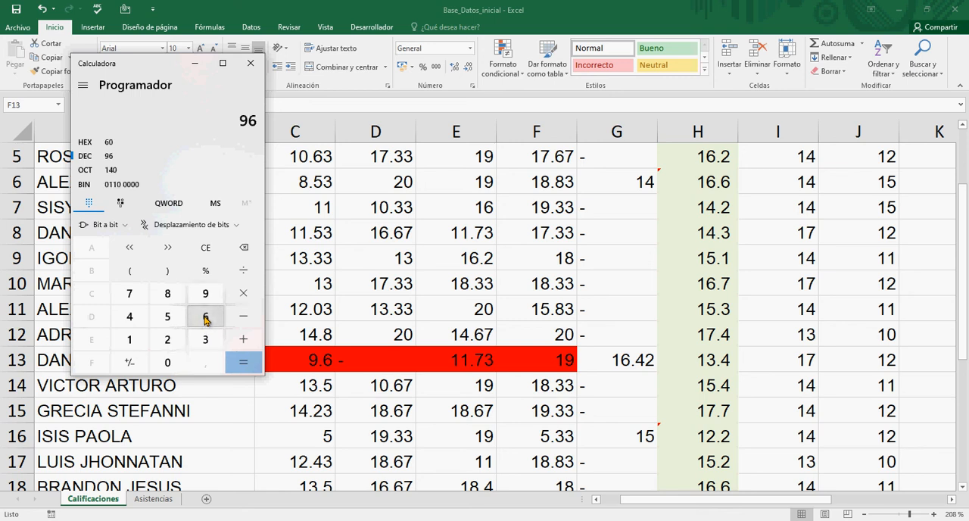
{"action": "left_click", "coordinate": [206, 248]}
Step: Switch the calculator to Estándar mode and add the row 13 questionnaire grades 9,6 + 11,73 + 19
{"action": "left_click", "coordinate": [83, 86]}
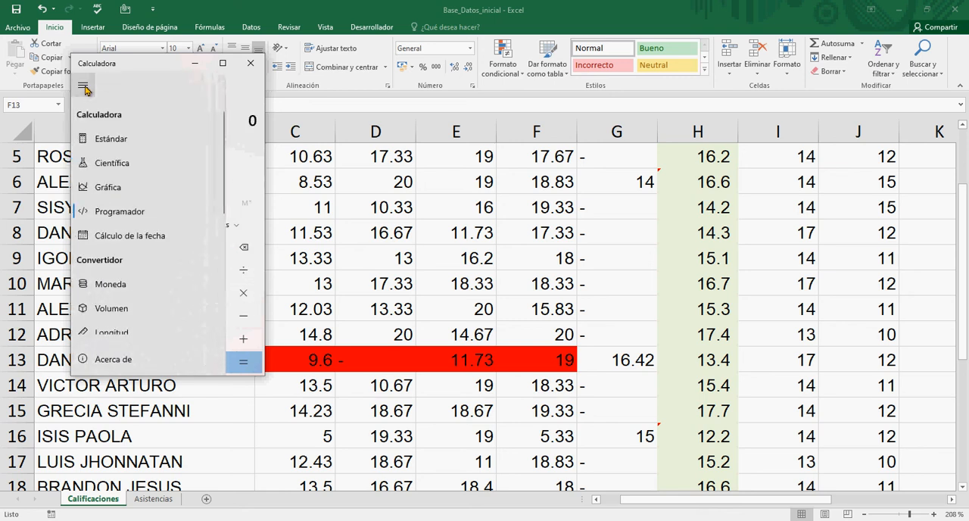
{"action": "left_click", "coordinate": [104, 143]}
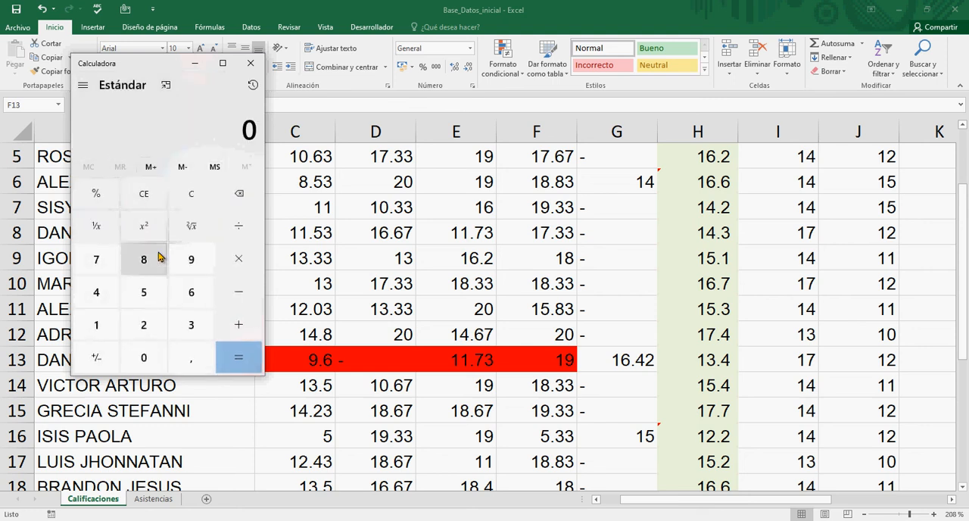
{"action": "left_click", "coordinate": [189, 266]}
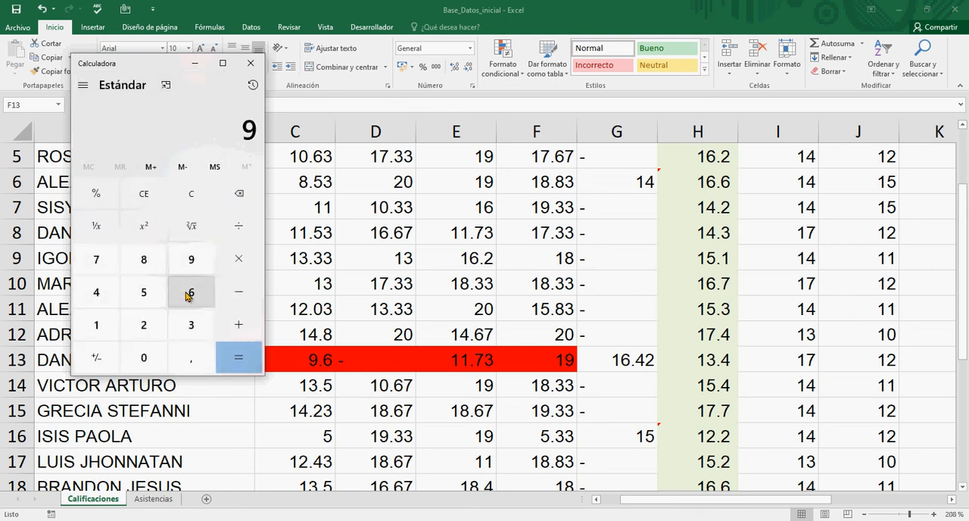
{"action": "left_click", "coordinate": [191, 358]}
{"action": "left_click", "coordinate": [193, 294]}
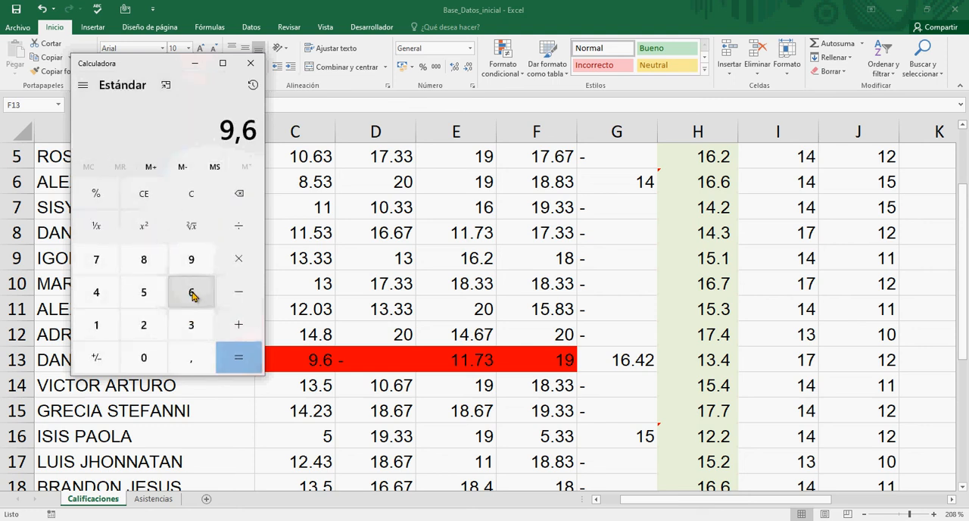
{"action": "left_click", "coordinate": [237, 325]}
{"action": "left_click", "coordinate": [96, 327]}
{"action": "left_click", "coordinate": [96, 327]}
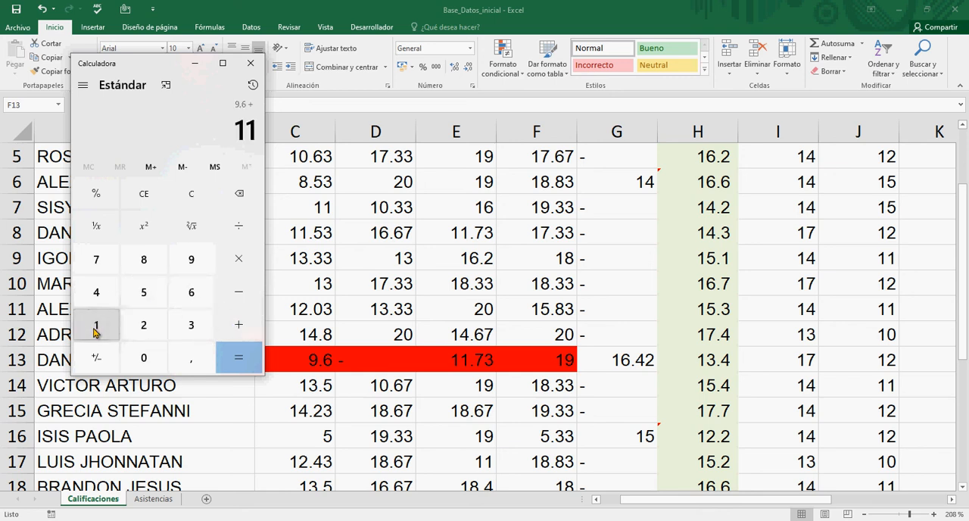
{"action": "left_click", "coordinate": [195, 362]}
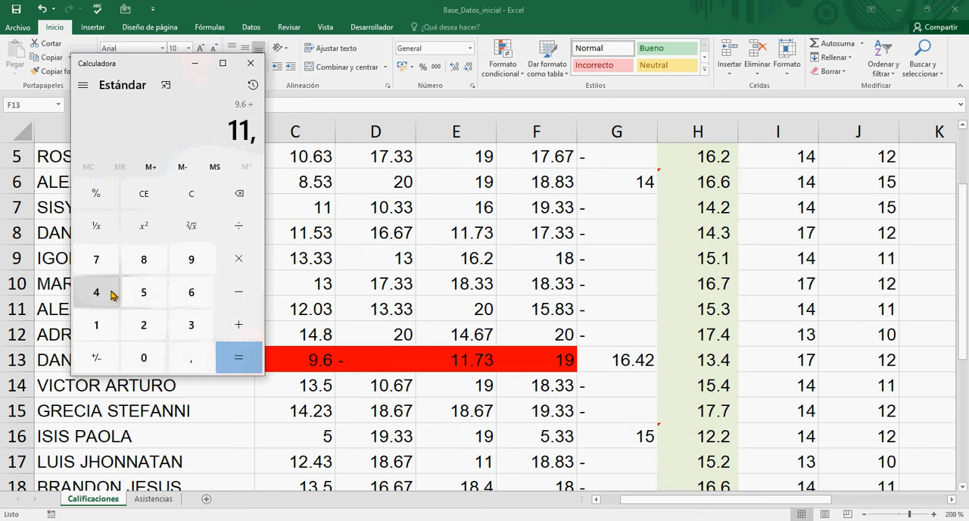
{"action": "left_click", "coordinate": [96, 261]}
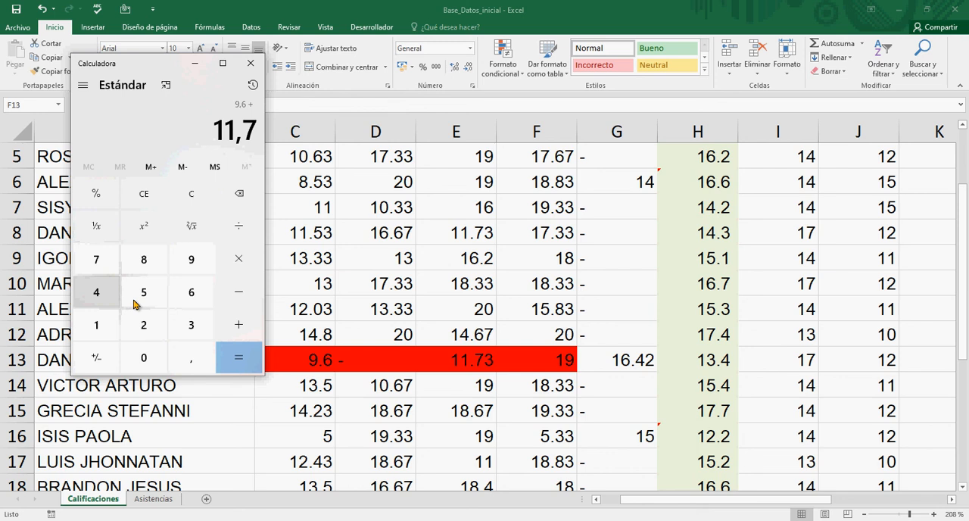
{"action": "left_click", "coordinate": [195, 325]}
{"action": "left_click", "coordinate": [233, 326]}
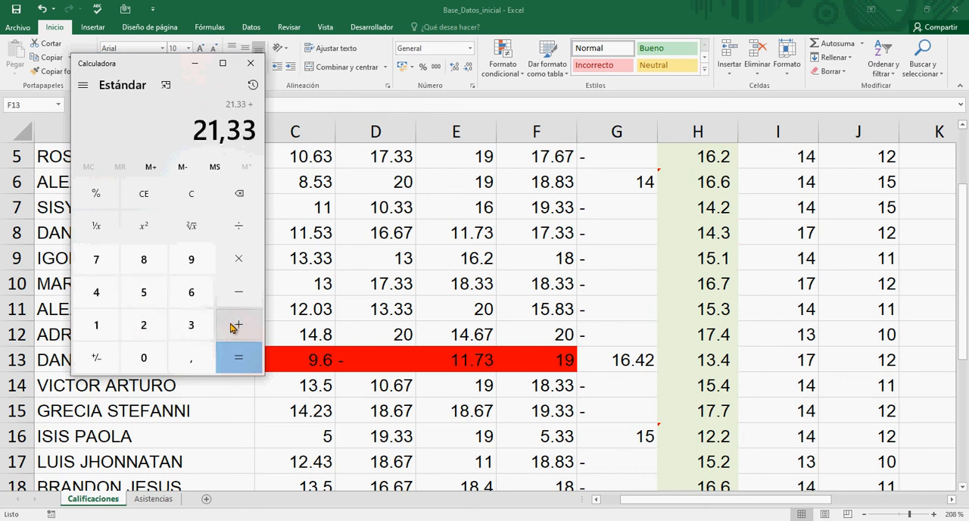
{"action": "left_click", "coordinate": [102, 321]}
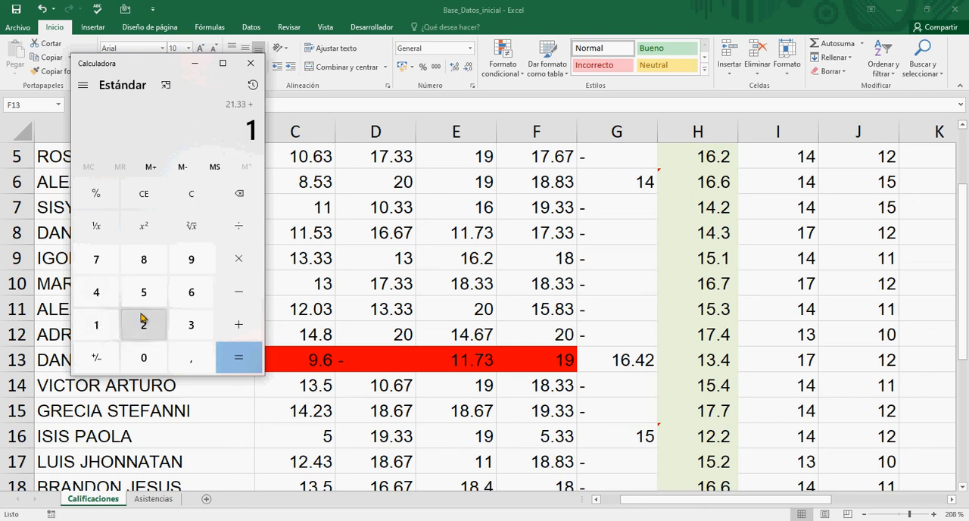
{"action": "left_click", "coordinate": [190, 261]}
{"action": "left_click", "coordinate": [236, 365]}
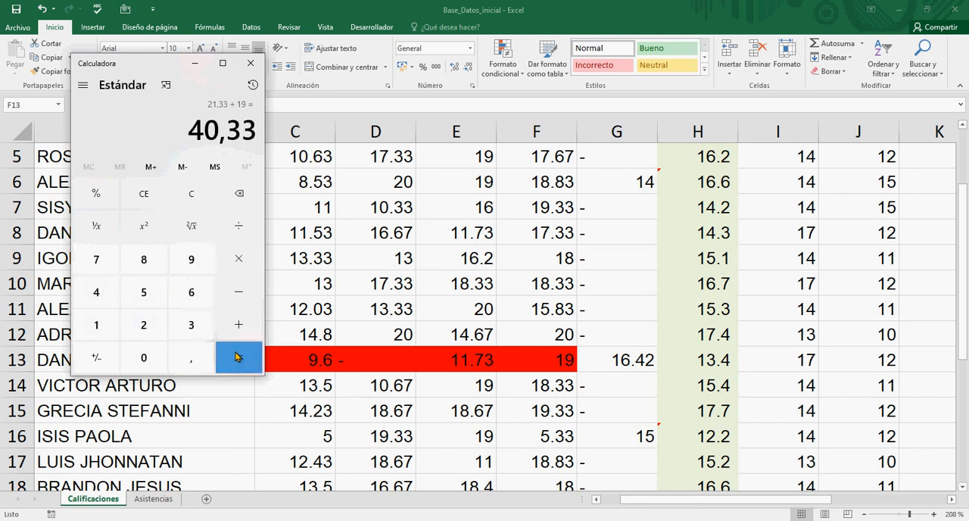
Step: Divide the calculated sum by 4 and highlight the result for comparison with the average in H13
{"action": "key", "text": "plus"}
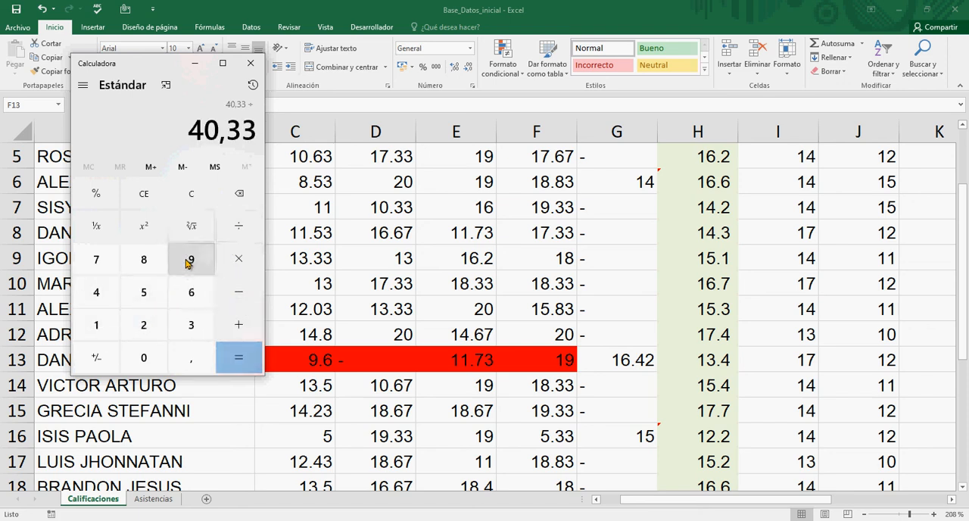
{"action": "left_click", "coordinate": [100, 295]}
{"action": "left_click", "coordinate": [231, 358]}
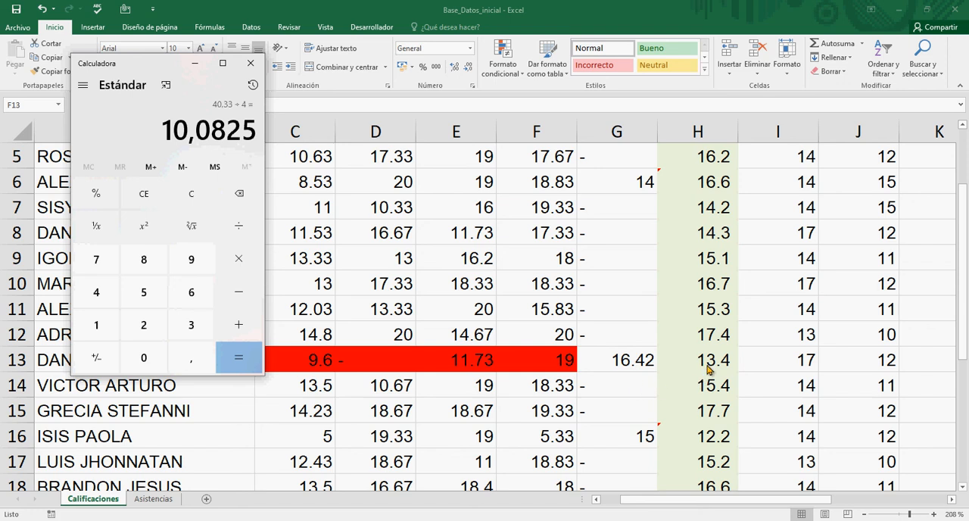
{"action": "left_click_drag", "start_coordinate": [161, 134], "coordinate": [262, 137]}
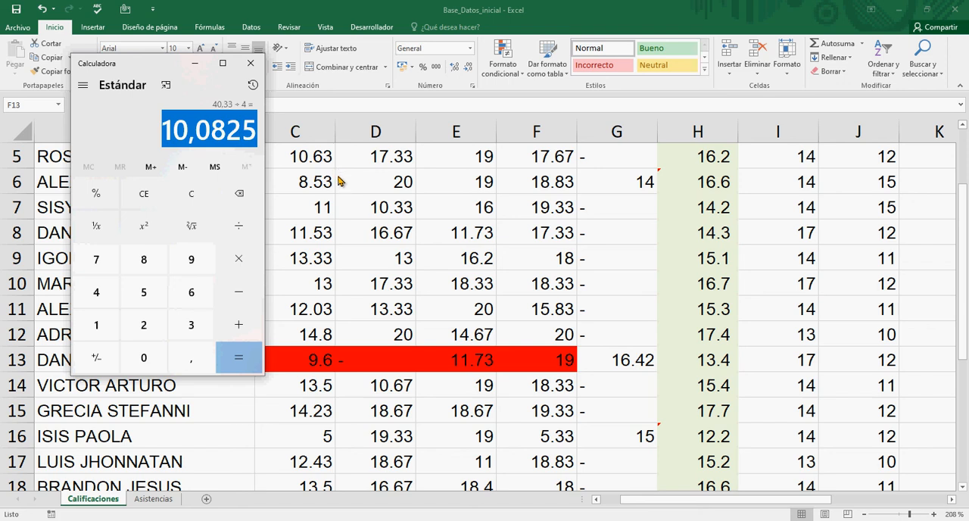
Step: Return to Excel and examine the PROMEDIO formula in H13 against each questionnaire grade in C13:F13, including the dash in D13
{"action": "left_click", "coordinate": [598, 350]}
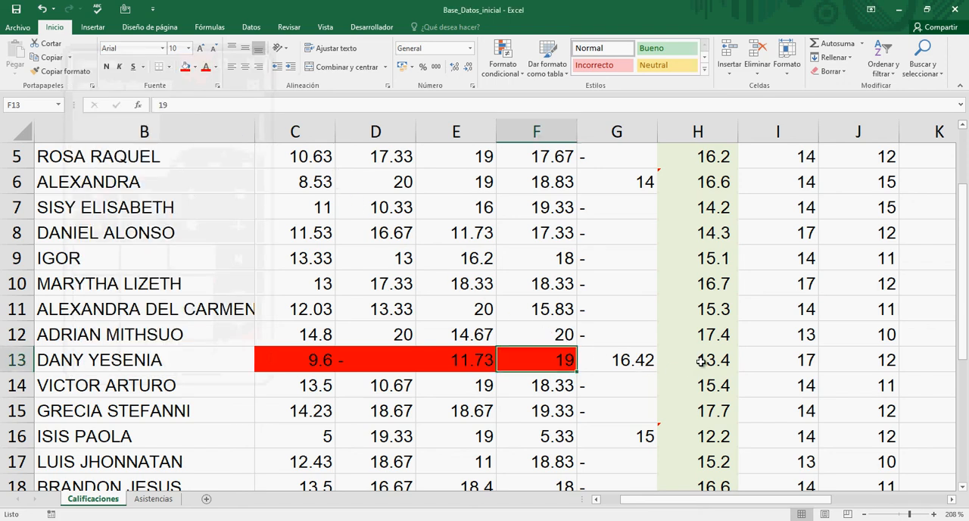
{"action": "left_click", "coordinate": [667, 360]}
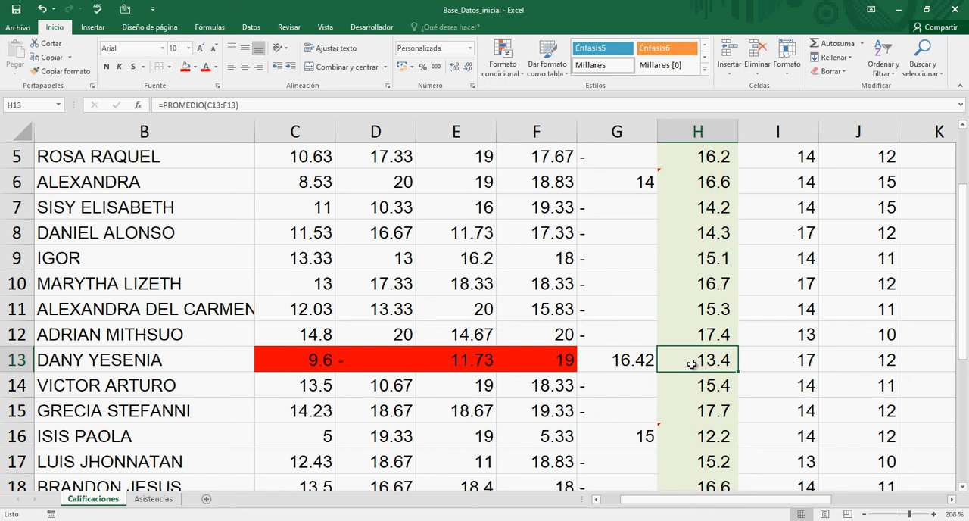
{"action": "left_click", "coordinate": [302, 365]}
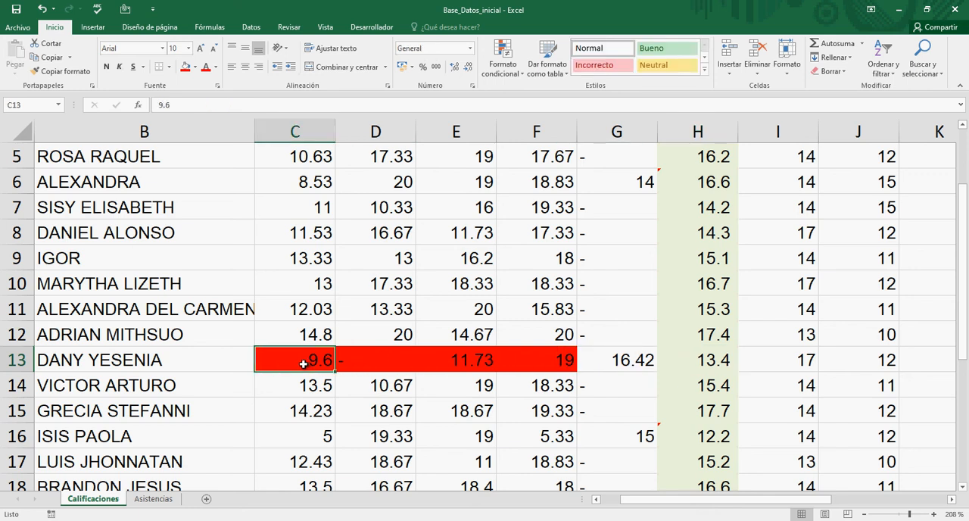
{"action": "left_click", "coordinate": [348, 362]}
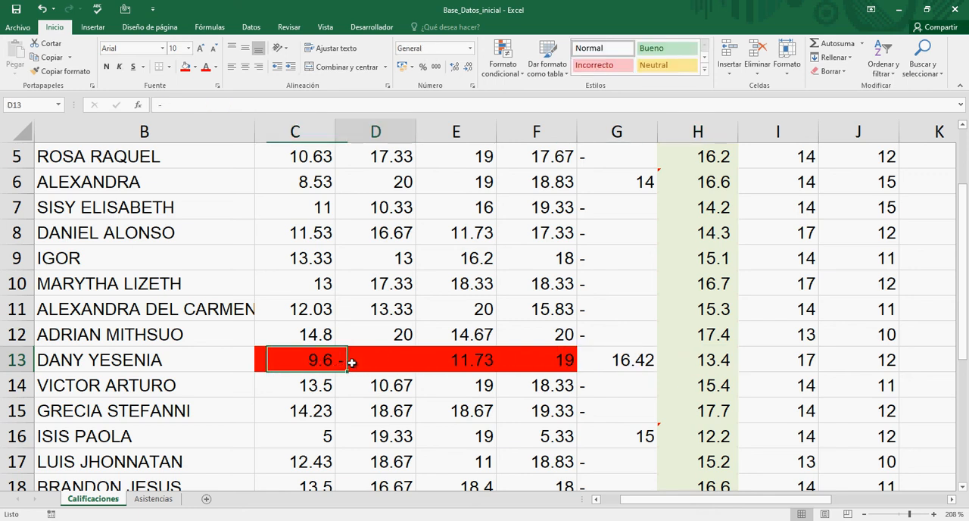
{"action": "left_click", "coordinate": [438, 364]}
{"action": "left_click", "coordinate": [512, 370]}
{"action": "left_click", "coordinate": [461, 369]}
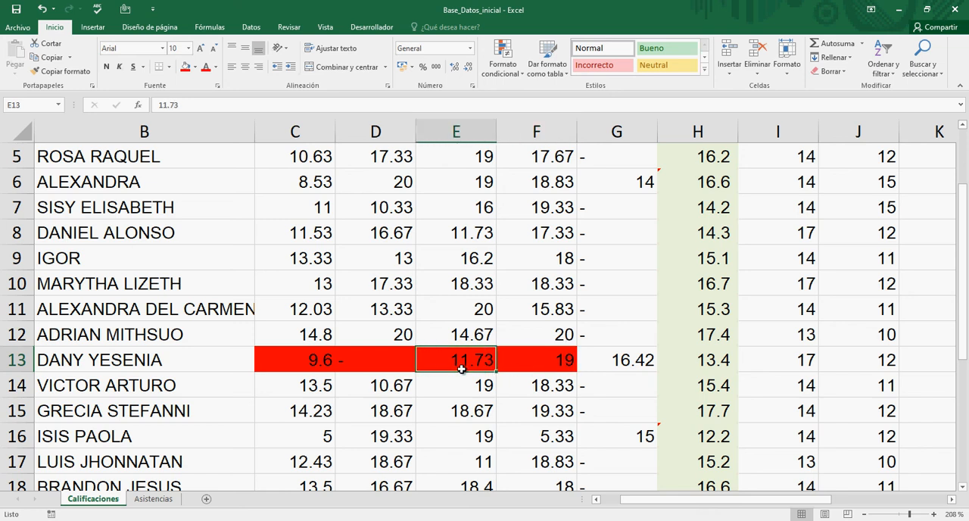
{"action": "left_click", "coordinate": [371, 363]}
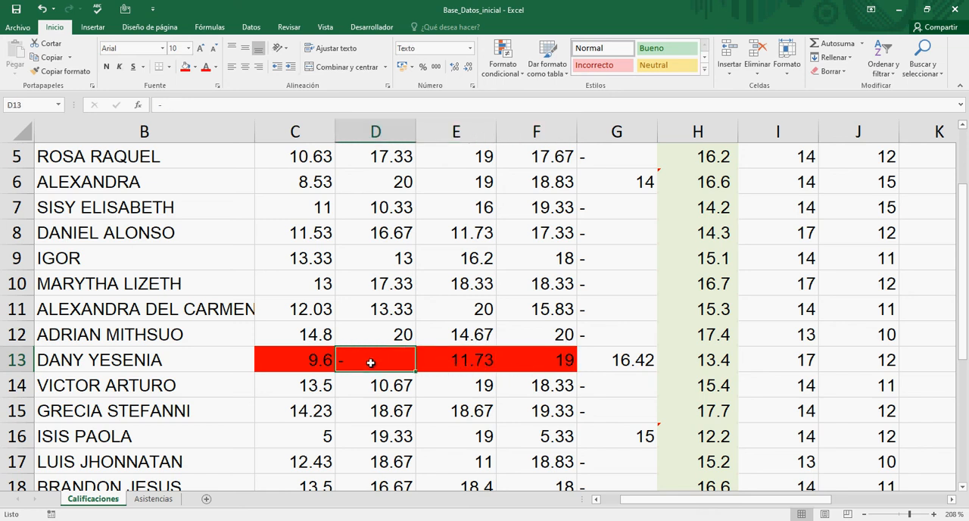
{"action": "left_click", "coordinate": [320, 360]}
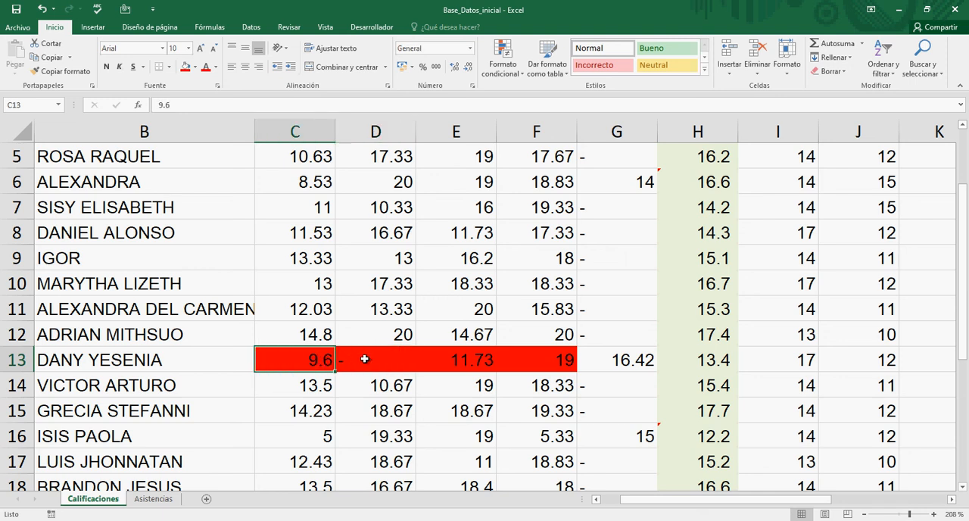
{"action": "left_click", "coordinate": [453, 359]}
{"action": "left_click_drag", "start_coordinate": [539, 363], "coordinate": [300, 363]}
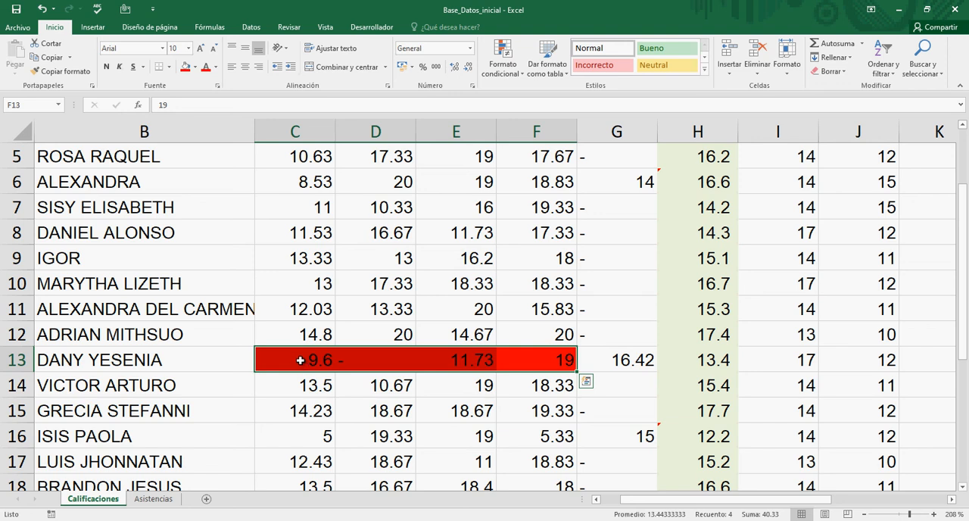
Step: Highlight the P.C average in H13 with the same red fill as its grades
{"action": "left_click", "coordinate": [694, 363]}
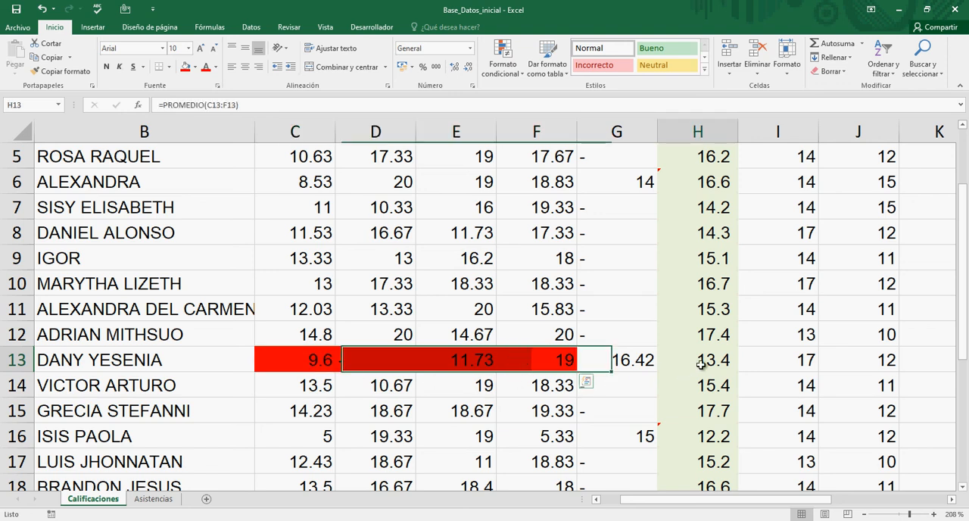
{"action": "left_click", "coordinate": [185, 67]}
{"action": "scroll", "coordinate": [612, 359], "scroll_direction": "up", "scroll_amount": 2}
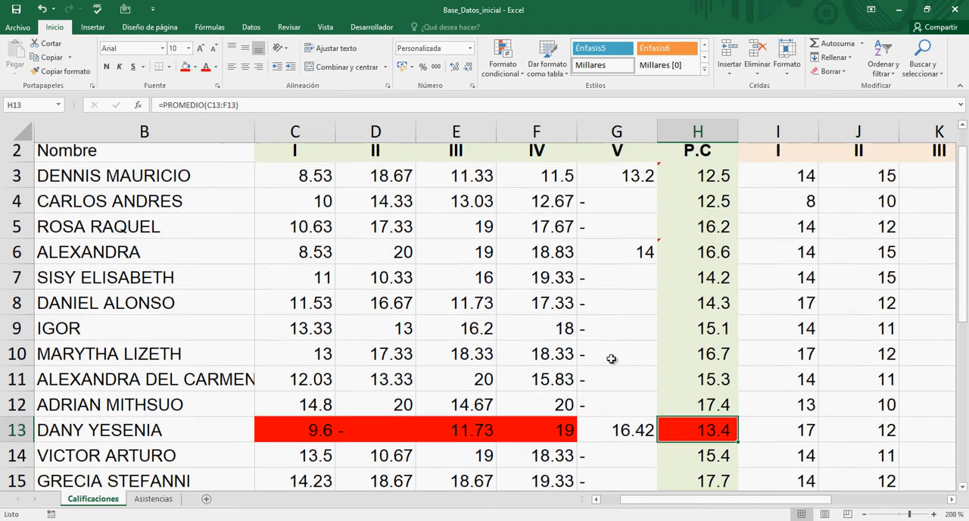
Step: Review the P.C average formulas in column H from row 5 to row 16 and the grade columns beyond them up to Q
{"action": "left_click", "coordinate": [720, 259]}
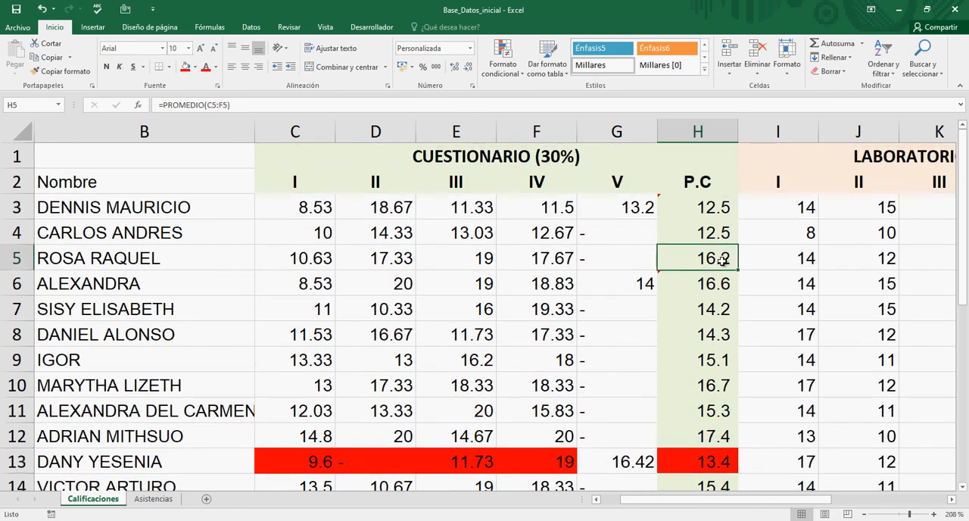
{"action": "key", "text": "Down"}
{"action": "key", "text": "Down"}
{"action": "key", "text": "Down"}
{"action": "key", "text": "Down"}
{"action": "key", "text": "Down"}
{"action": "key", "text": "Down"}
{"action": "key", "text": "Down"}
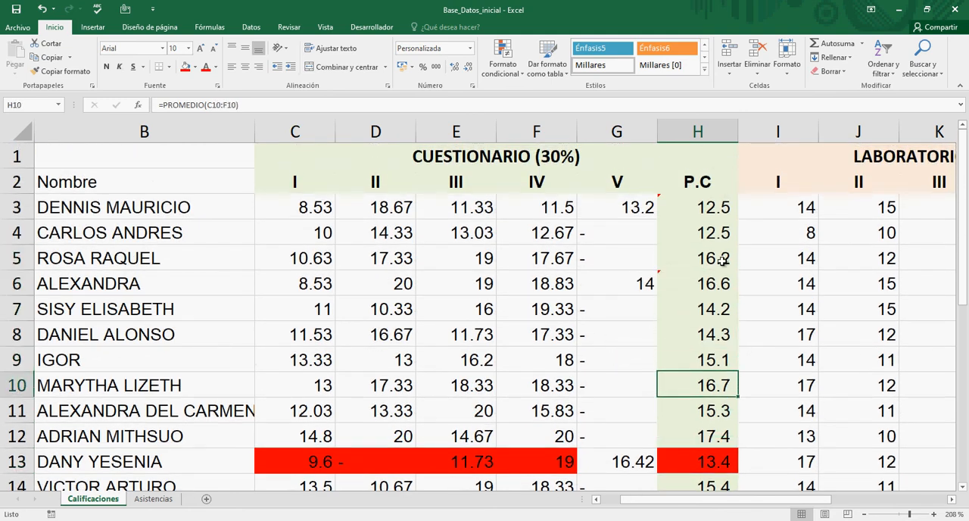
{"action": "key", "text": "Down"}
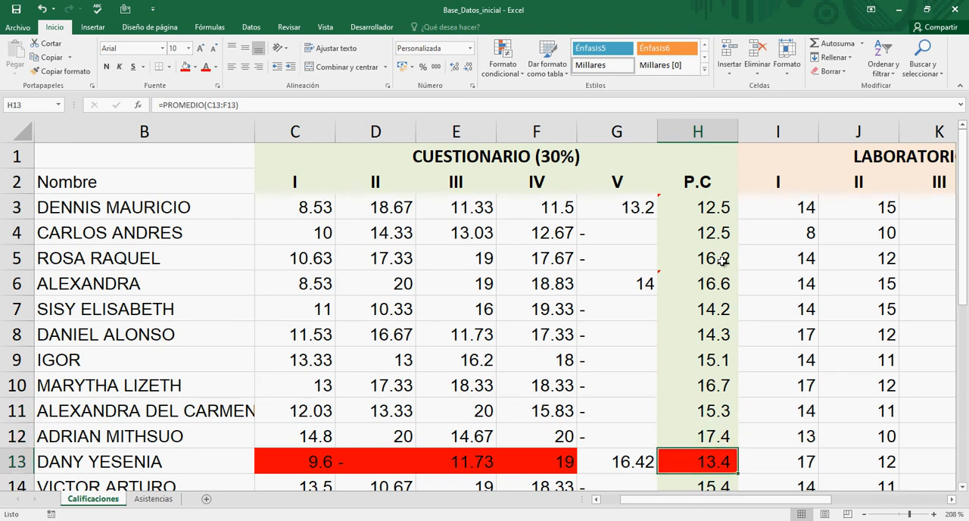
{"action": "scroll", "coordinate": [721, 260], "scroll_direction": "down", "scroll_amount": 2}
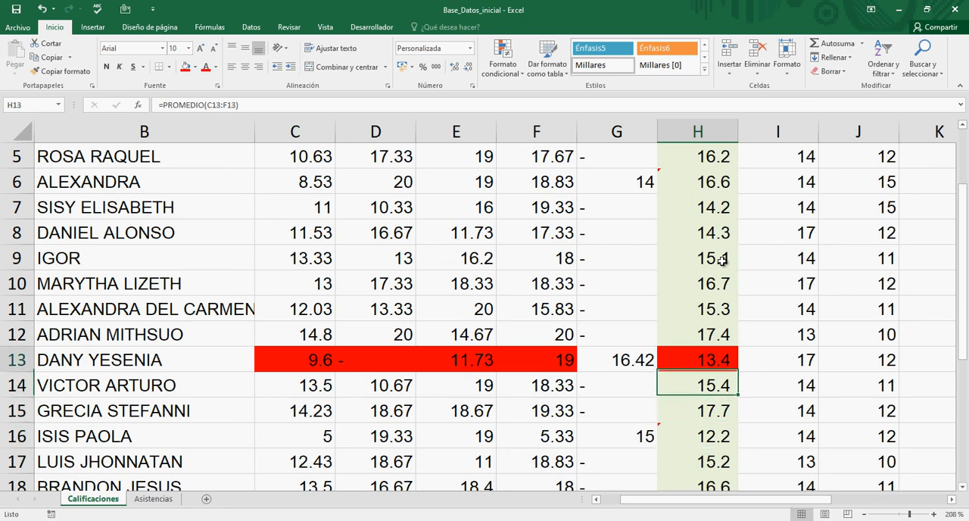
{"action": "key", "text": "Up"}
{"action": "key", "text": "Up"}
{"action": "key", "text": "Down"}
{"action": "key", "text": "Down"}
{"action": "key", "text": "Down"}
{"action": "key", "text": "Down"}
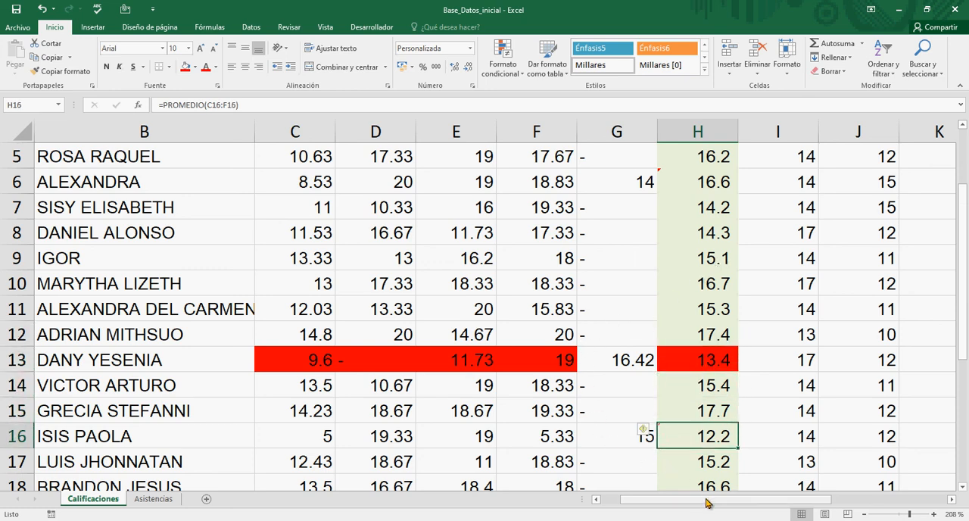
{"action": "left_click_drag", "start_coordinate": [707, 501], "coordinate": [827, 504]}
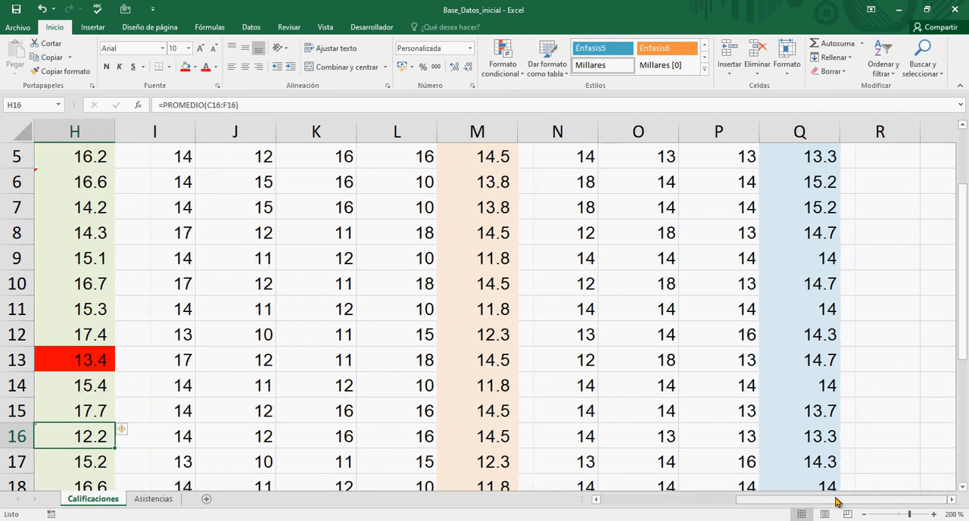